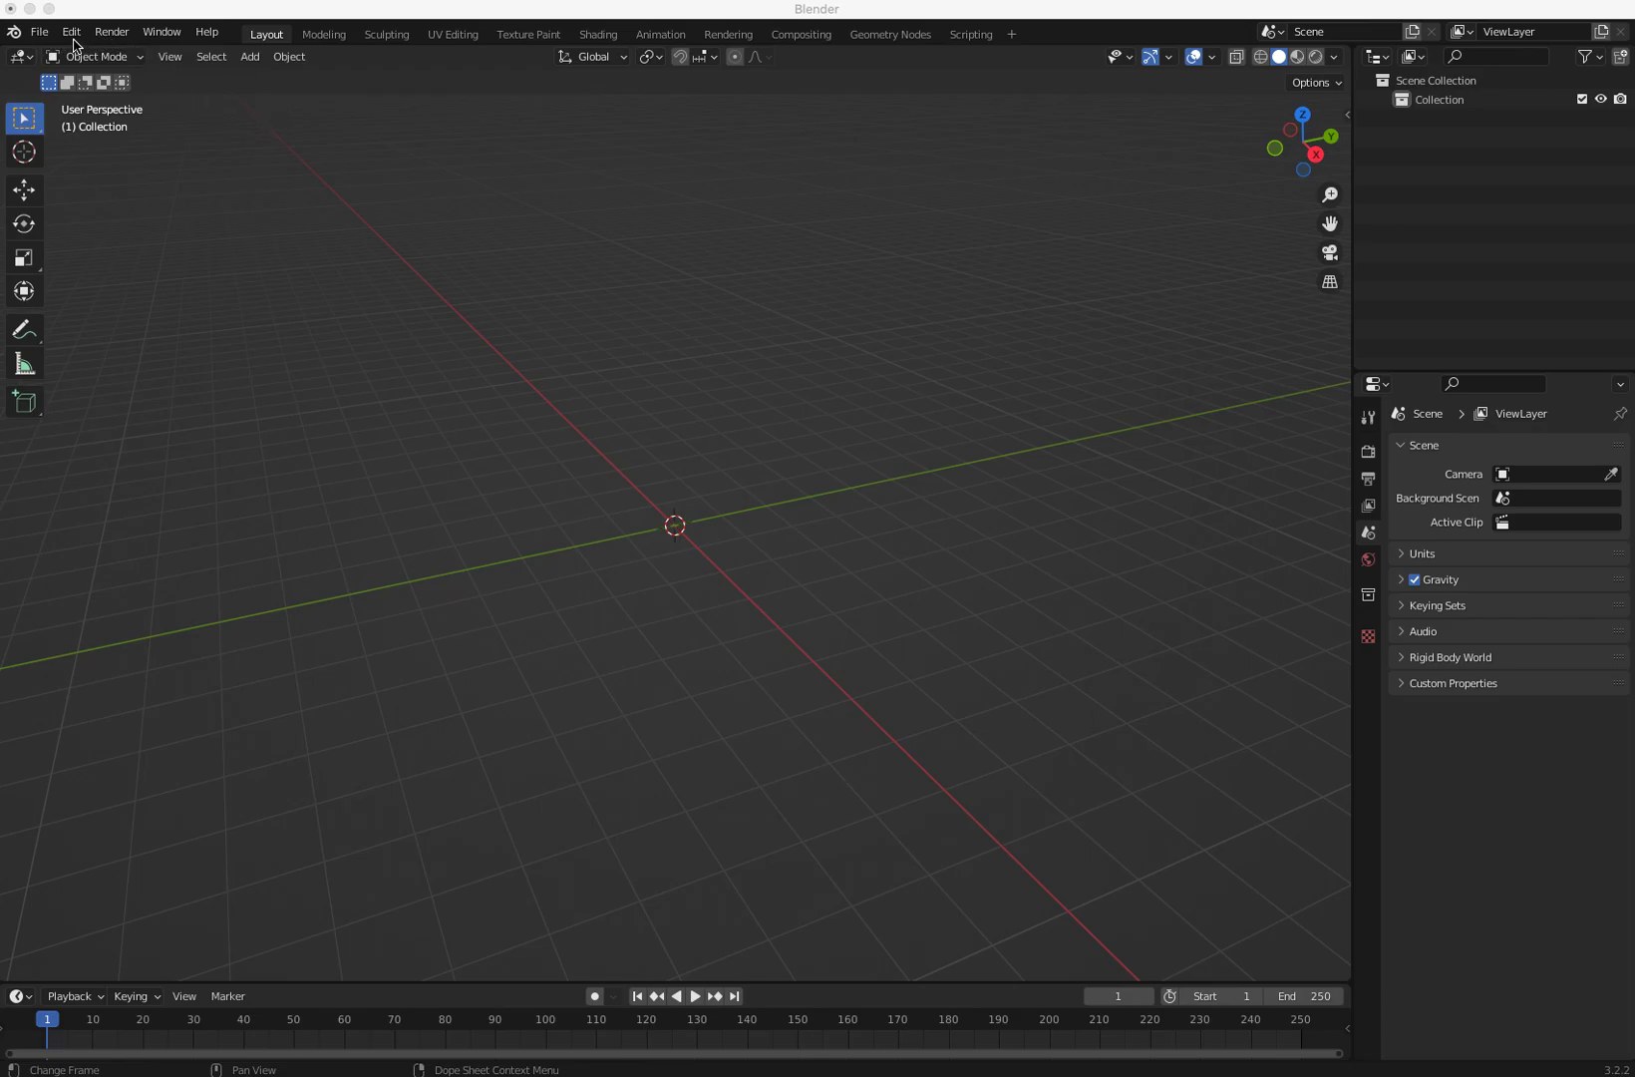
Step: Enable the Rigify add-on in Preferences, filtering the add-on list by "rig"
click(72, 31)
click(121, 306)
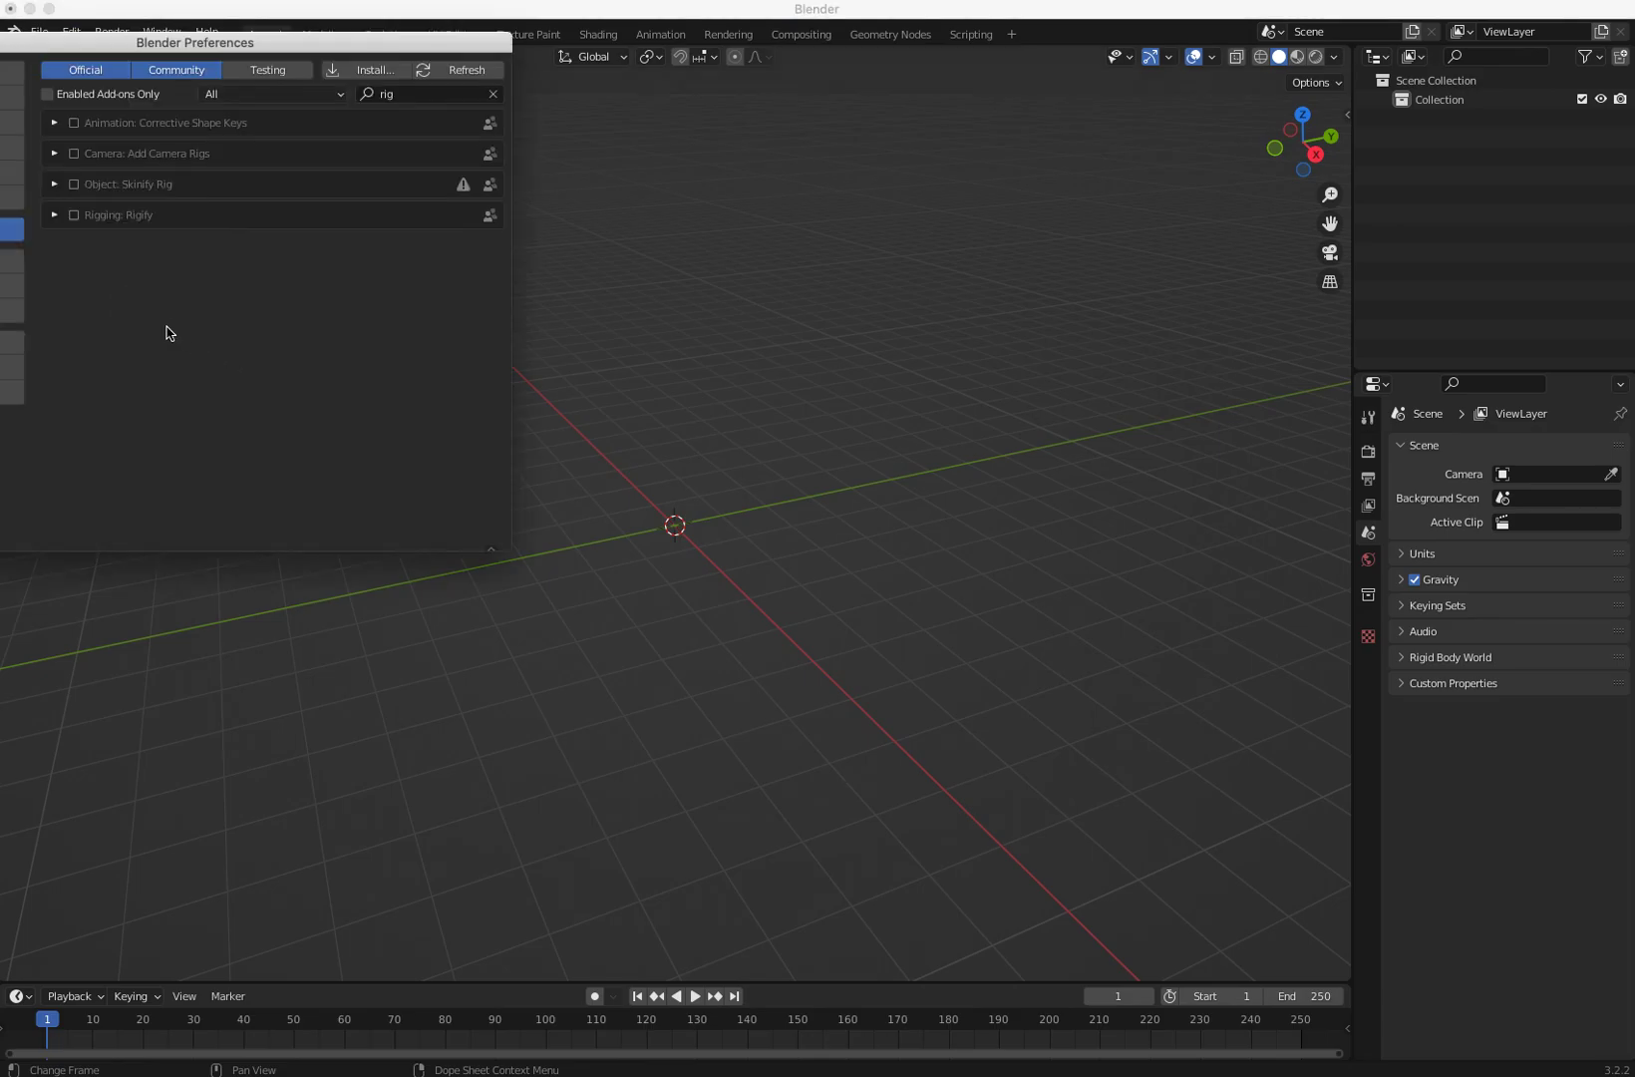
drag(130, 50, 299, 327)
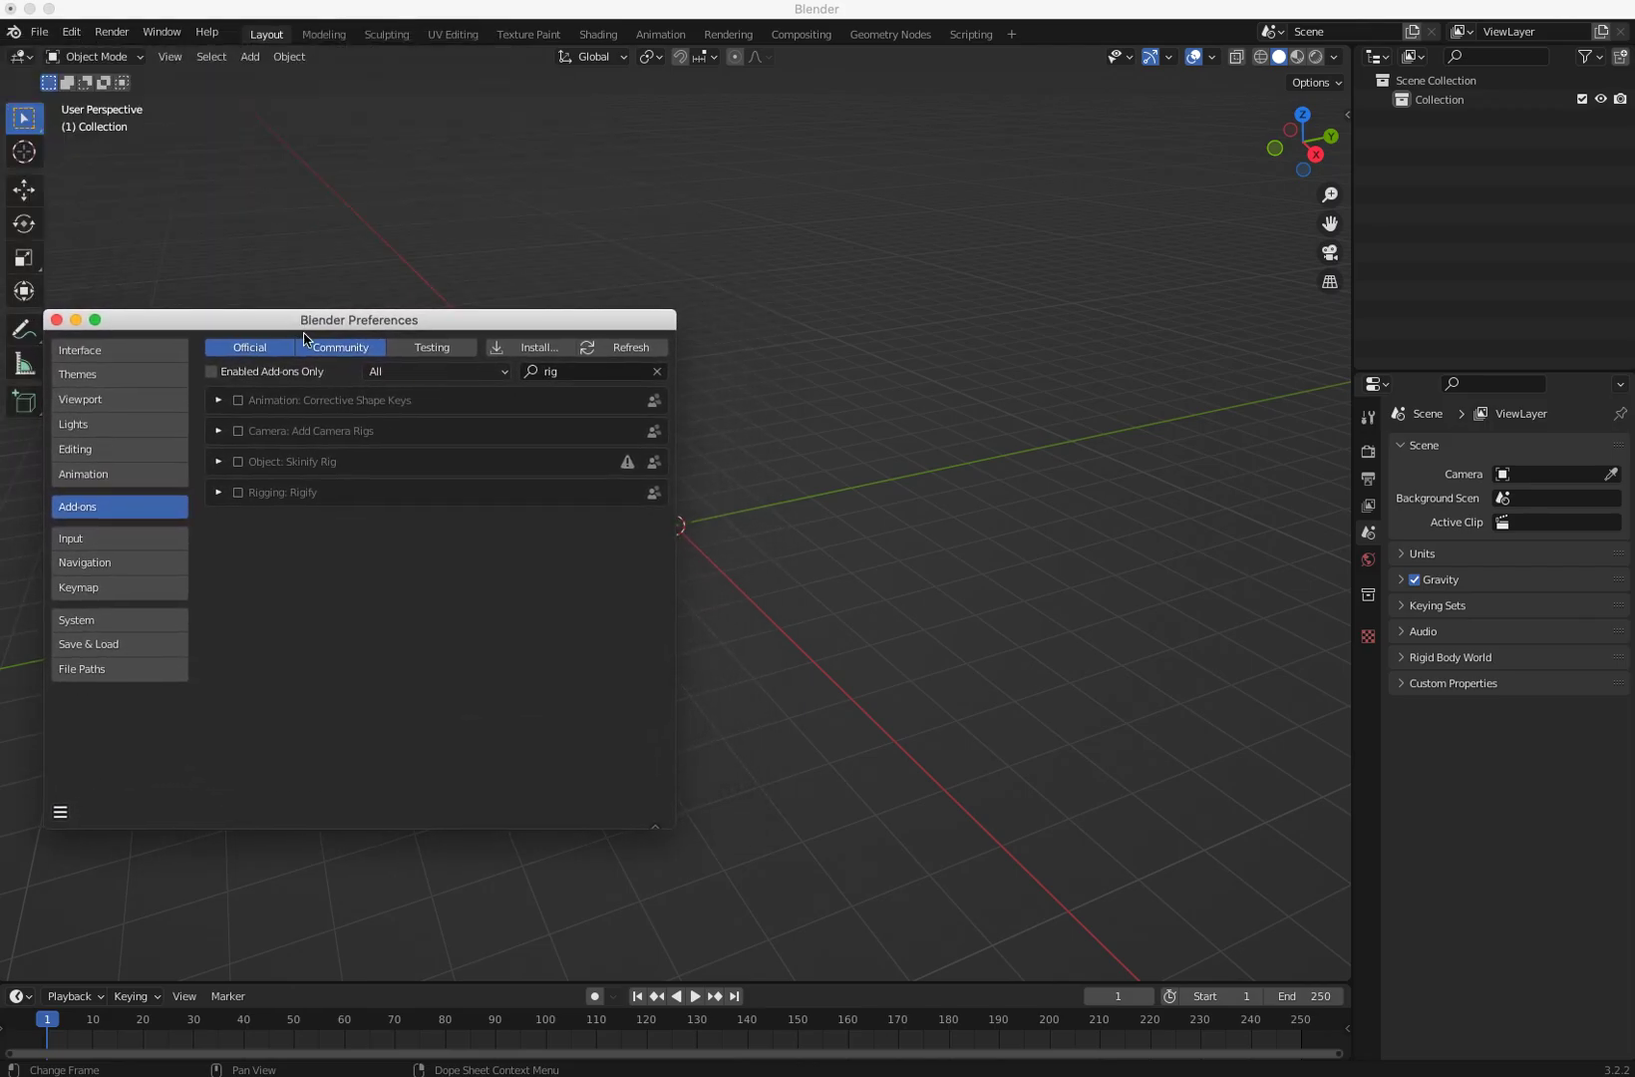
click(558, 371)
key(BackSpace)
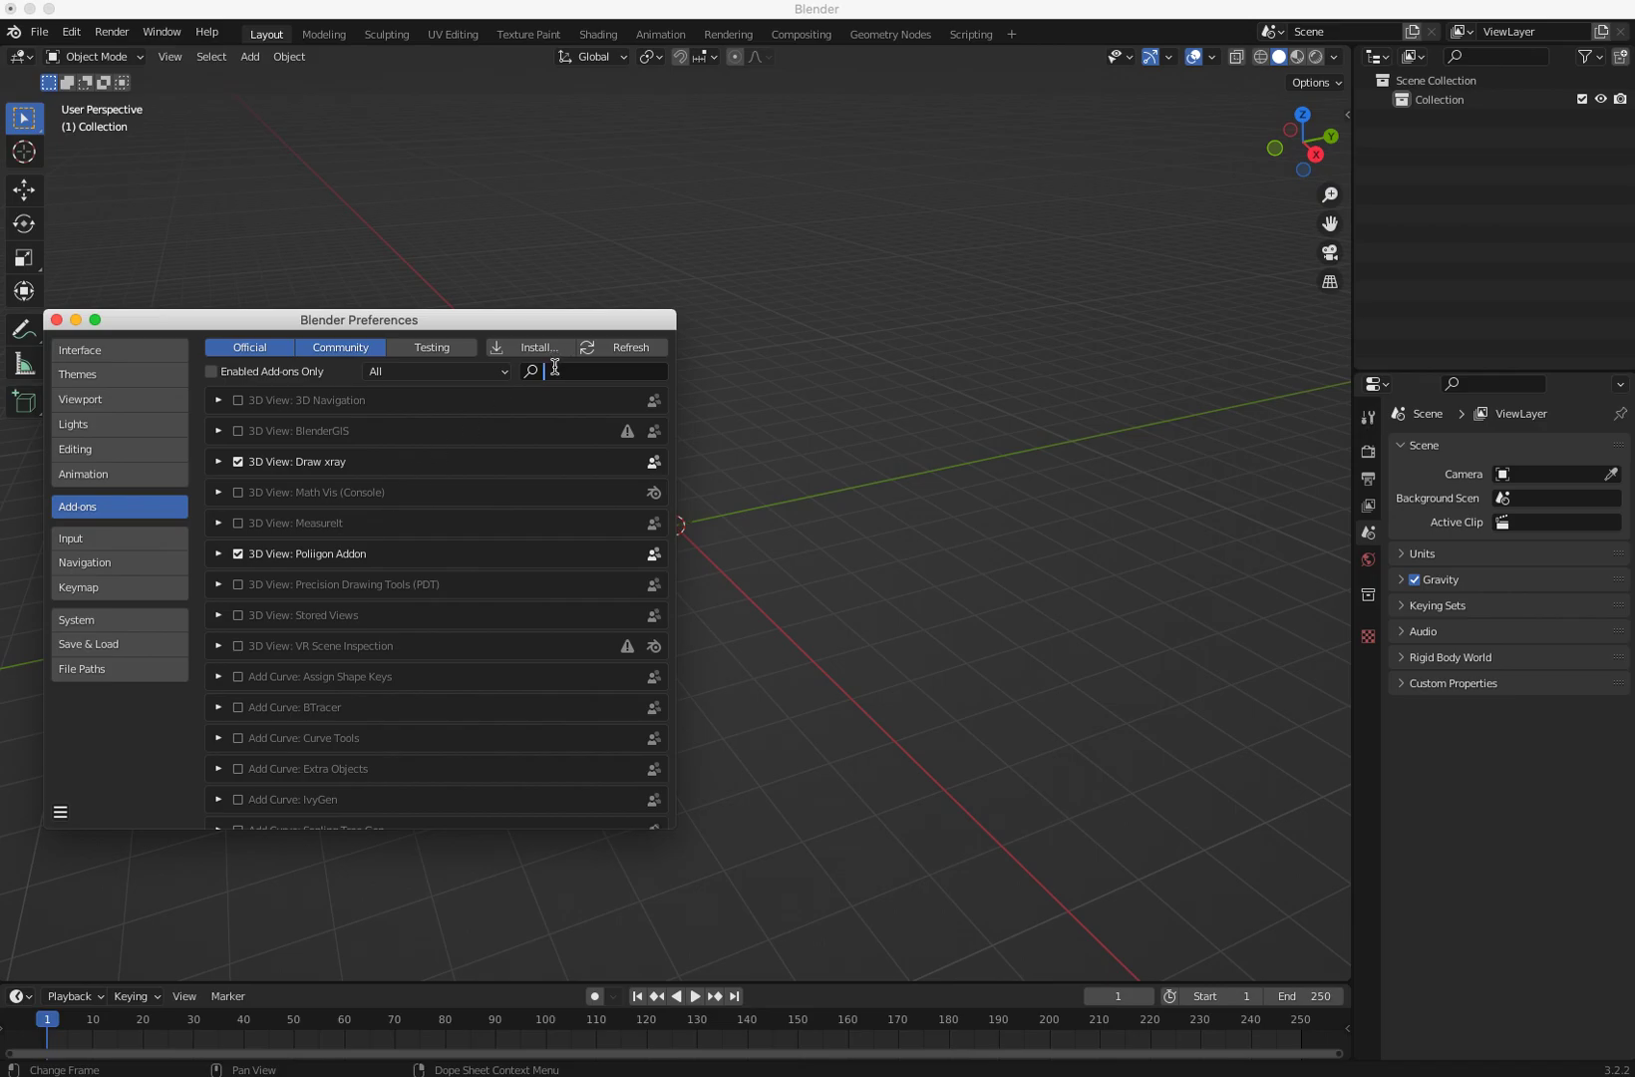
text(r)
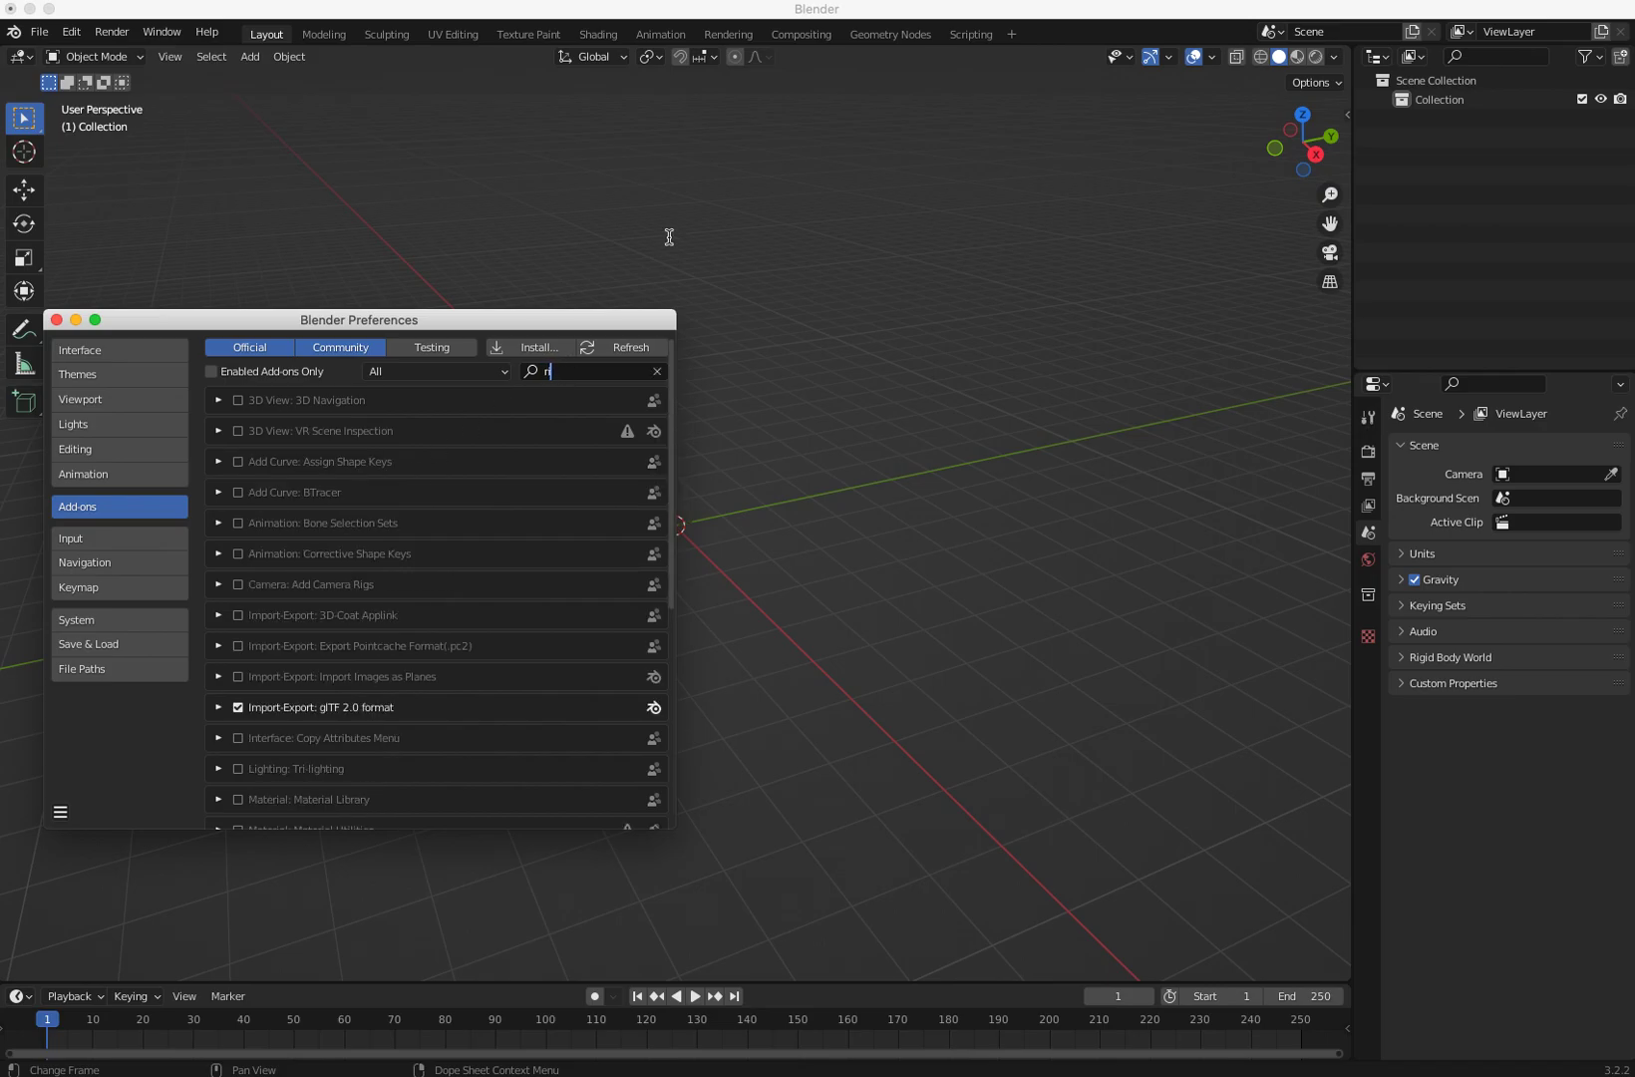
text(ig)
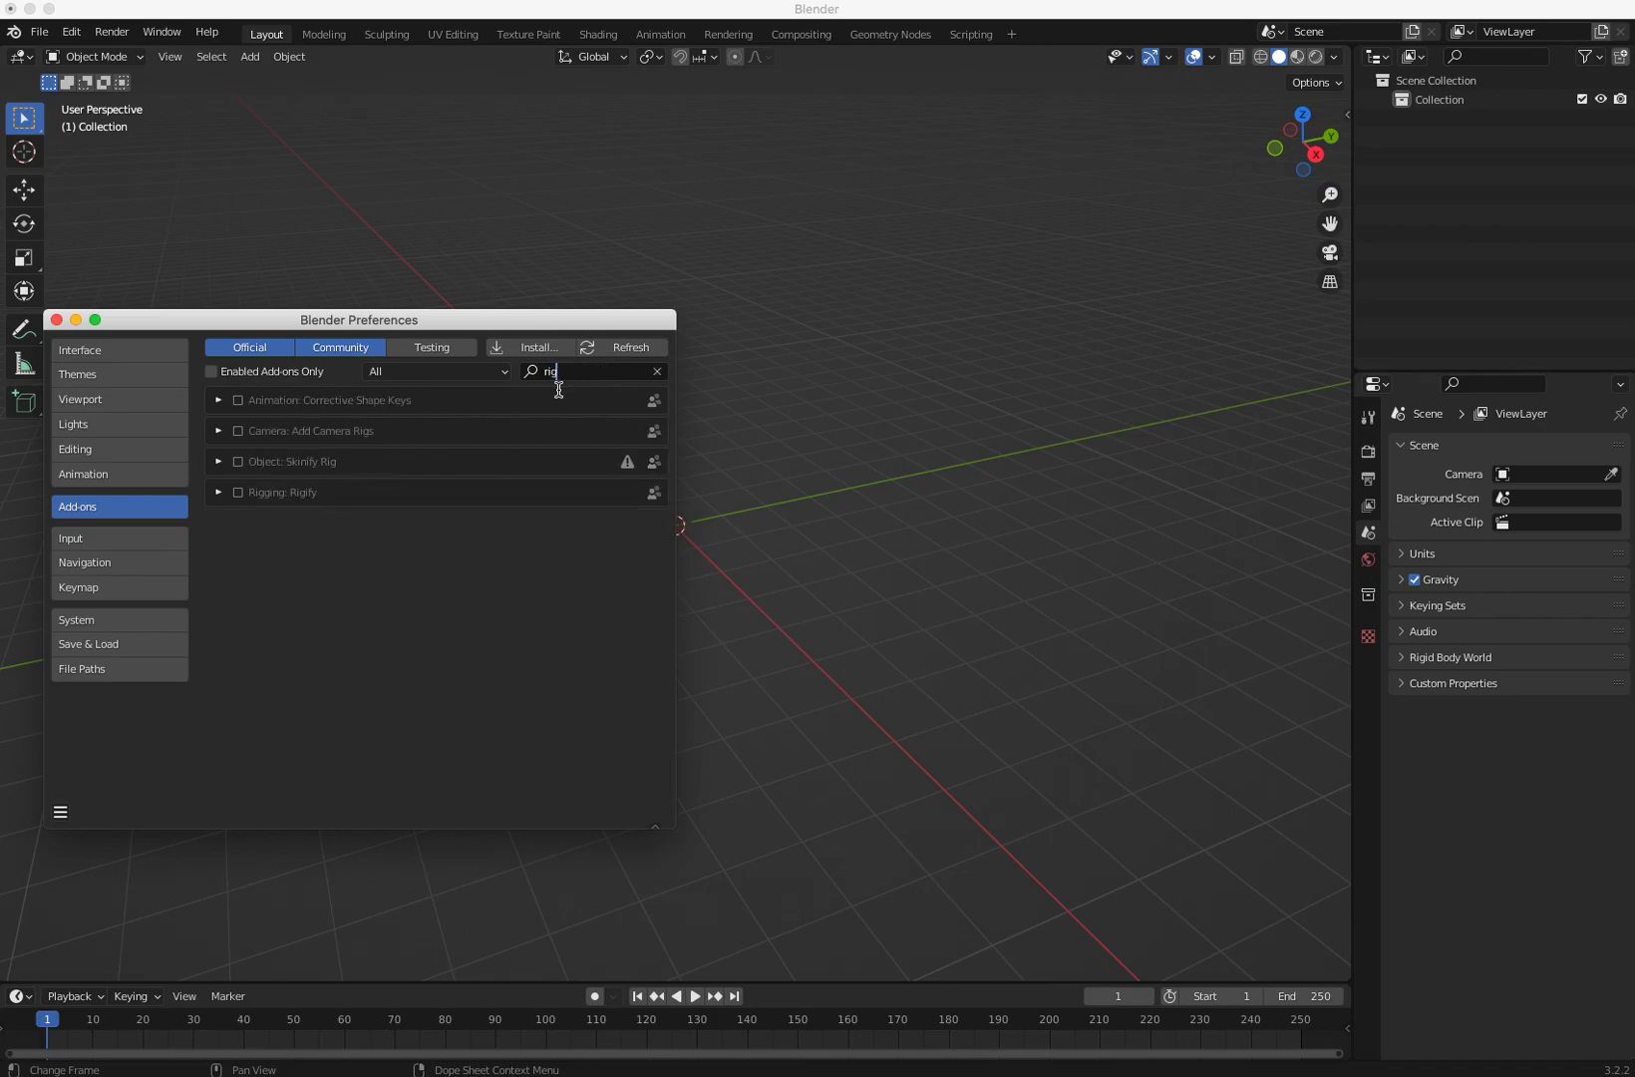
click(238, 492)
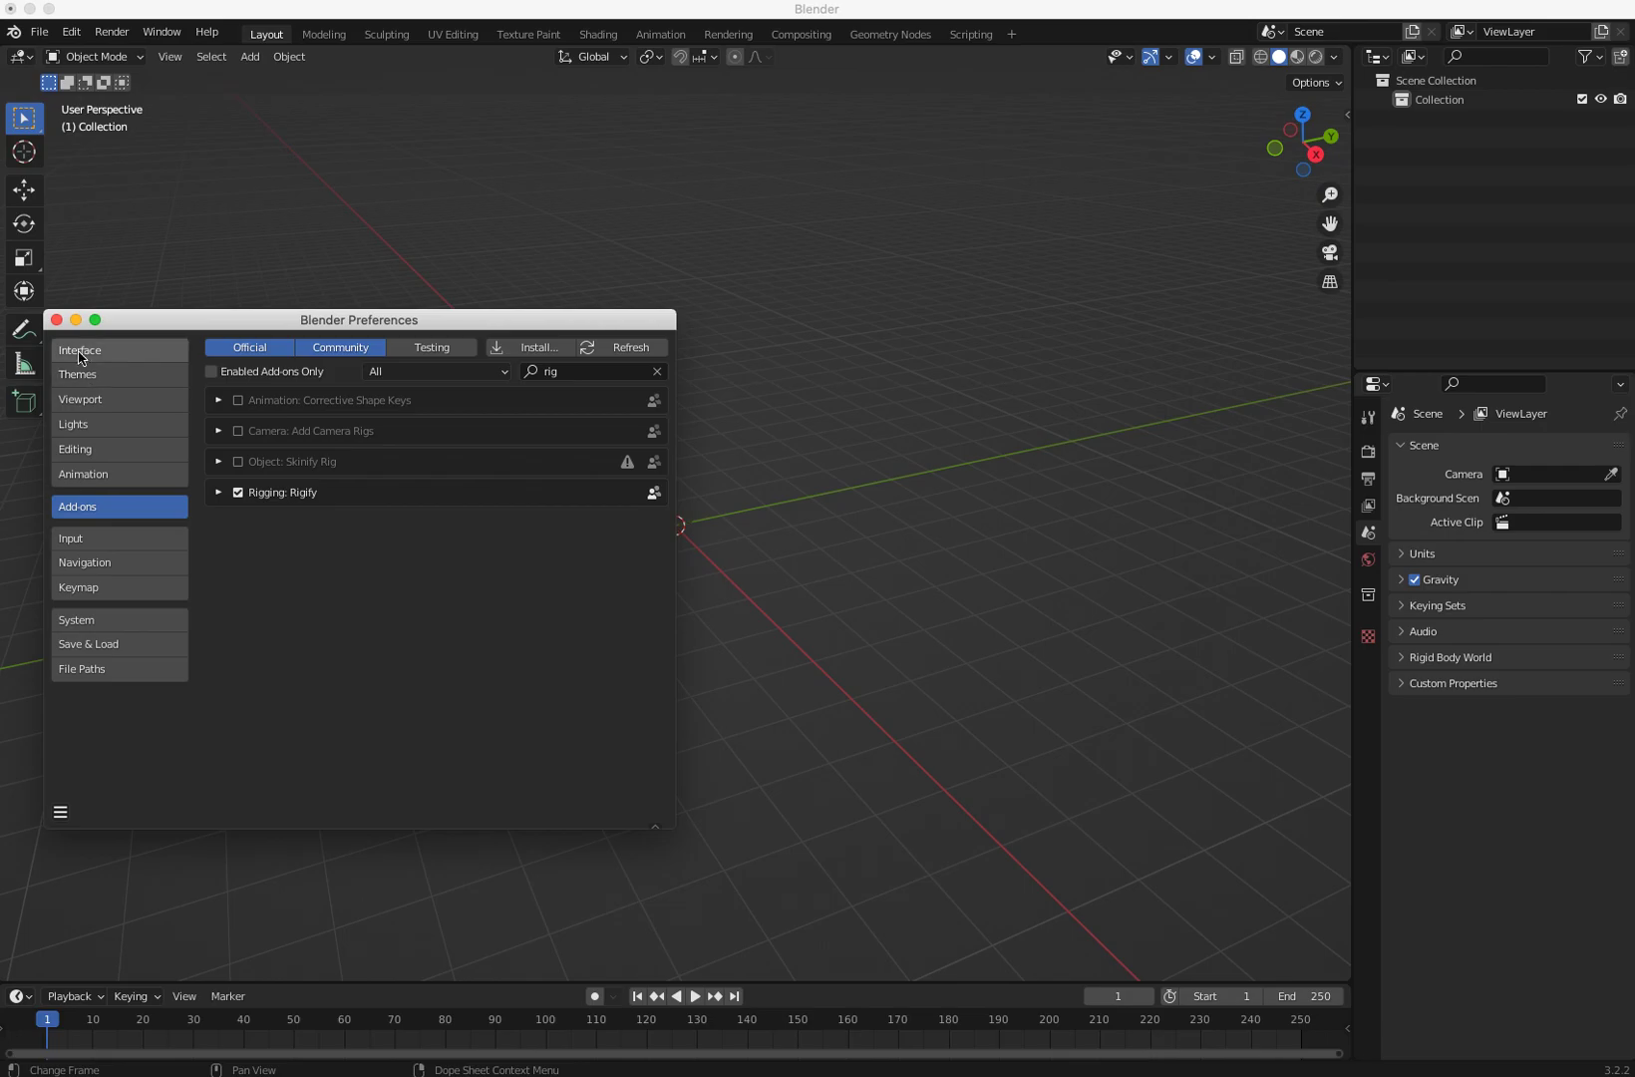
click(56, 320)
Step: Add a Human (Meta-Rig) armature at the scene origin
click(243, 60)
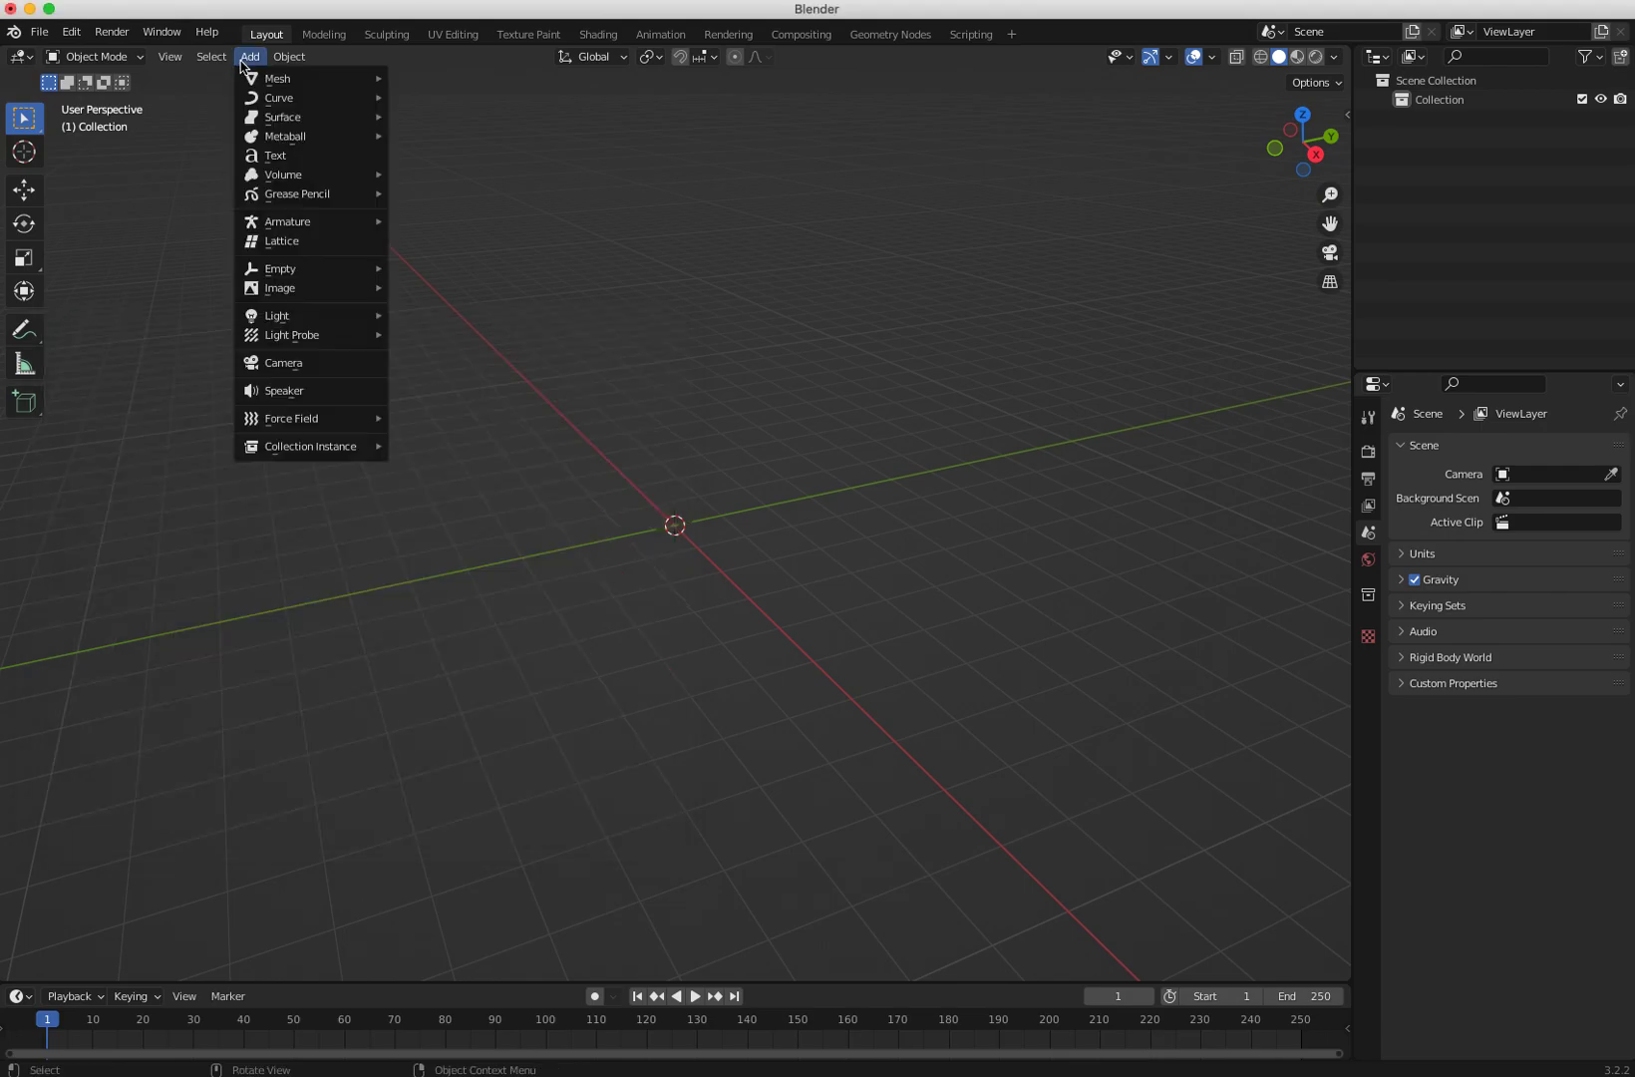
mouse_move(261, 225)
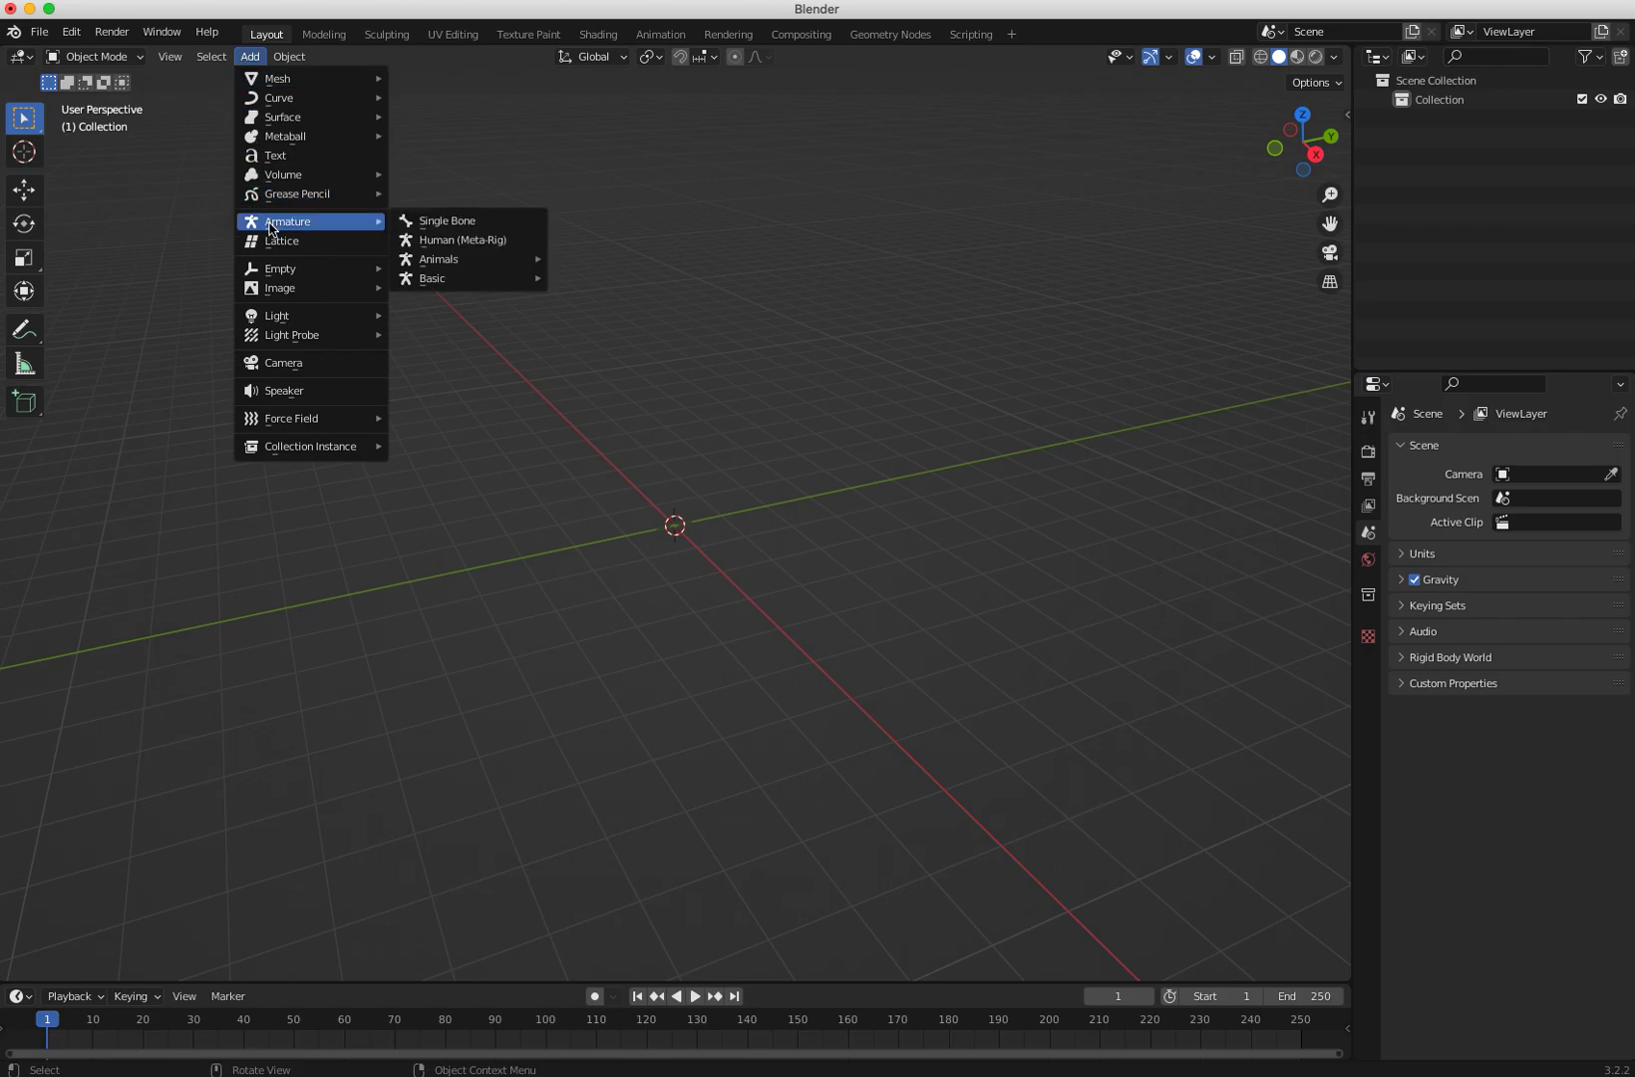
click(437, 244)
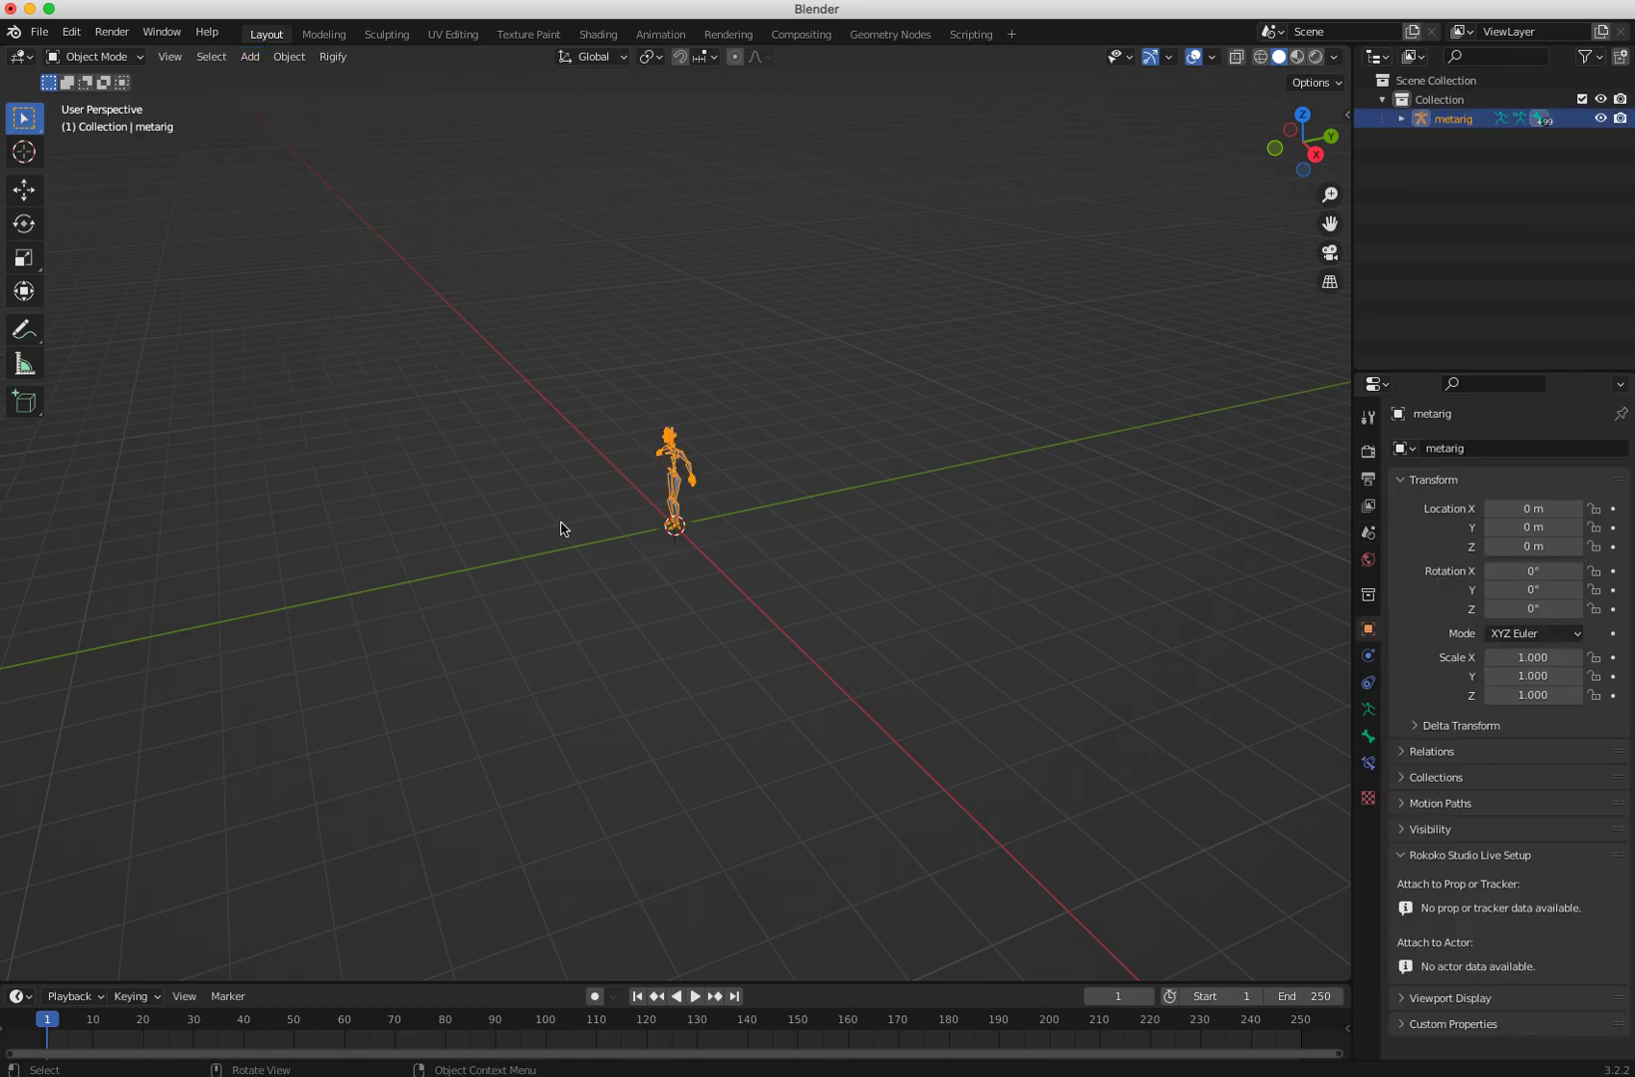
Step: Add a Horse (Meta-Rig) armature alongside the human rig
scroll(589, 578, up, 7)
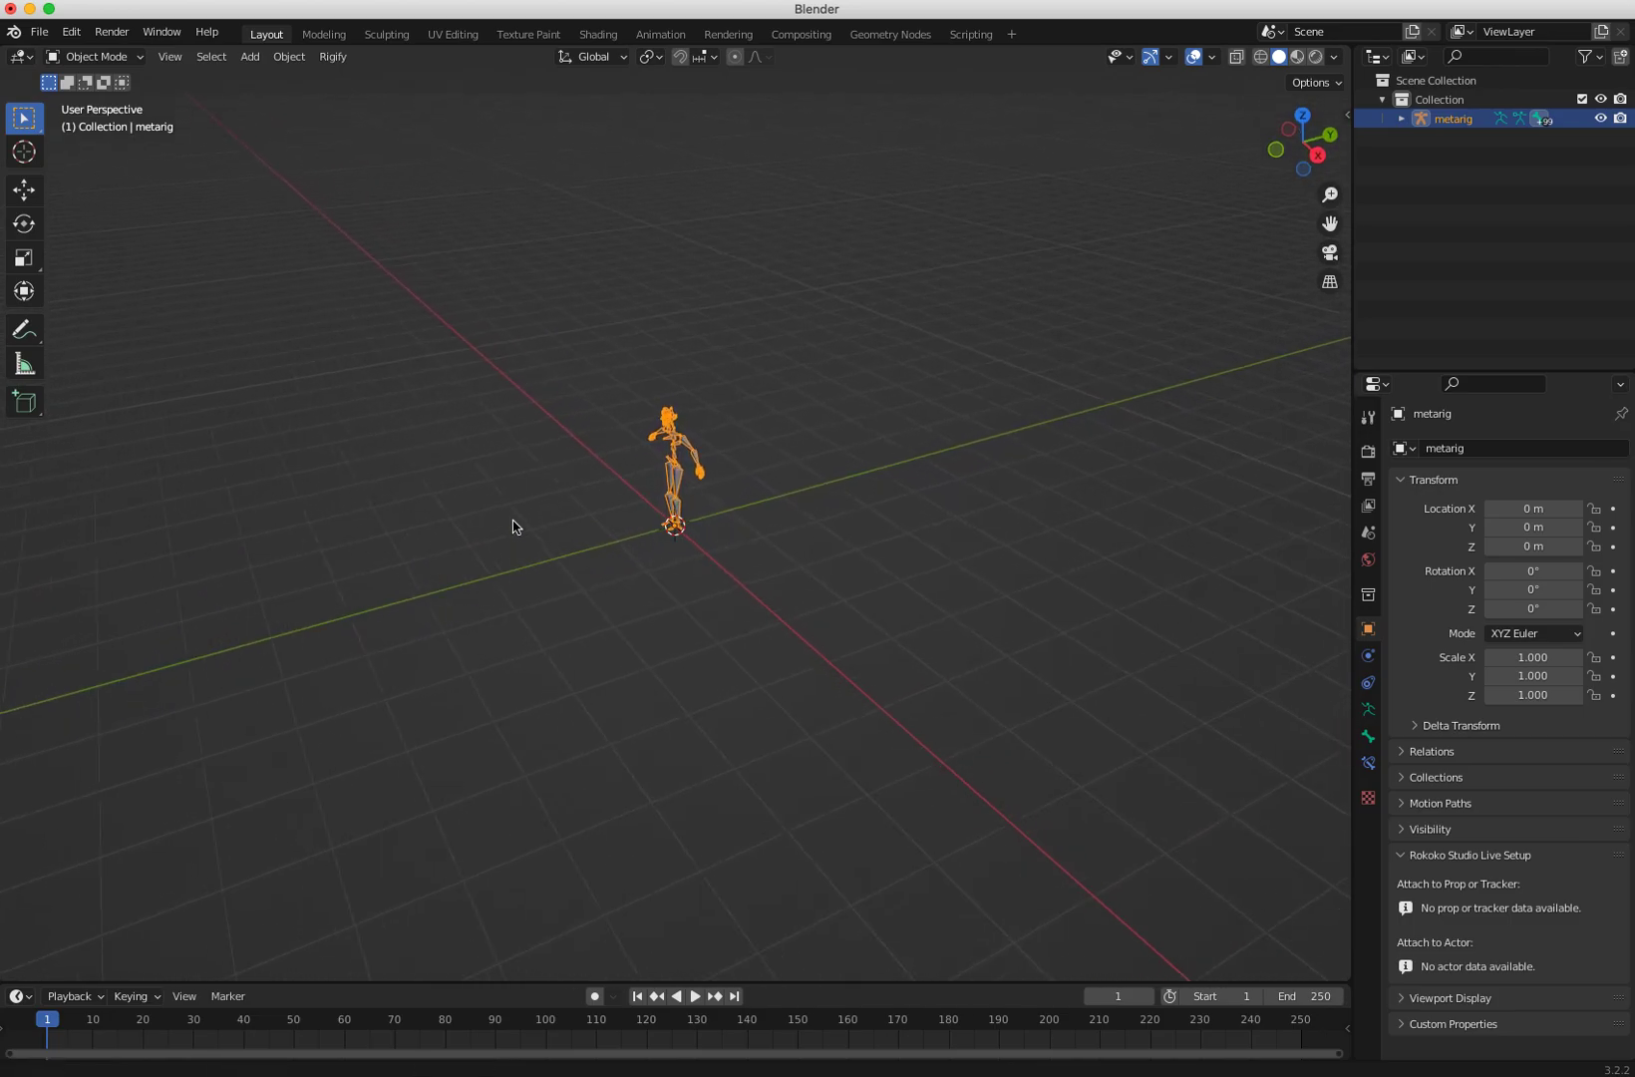
middle_drag(514, 554, 522, 675)
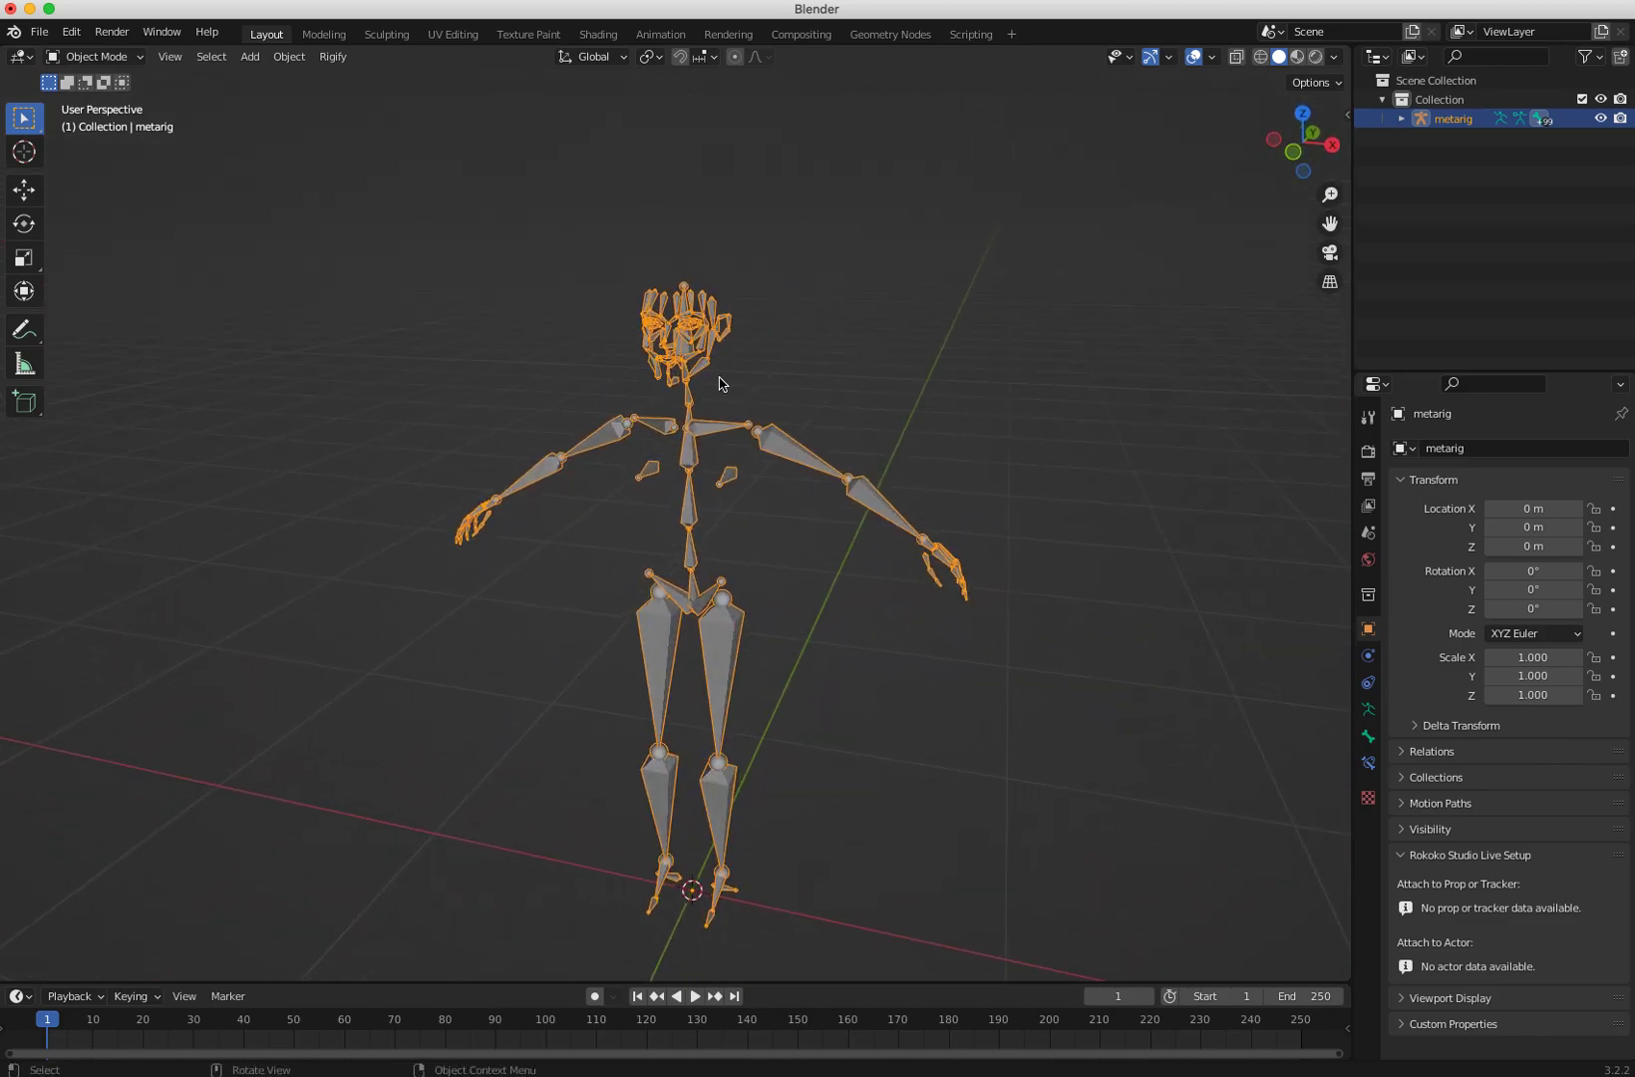
middle_drag(694, 369, 697, 558)
scroll(498, 434, up, 3)
scroll(696, 559, down, 5)
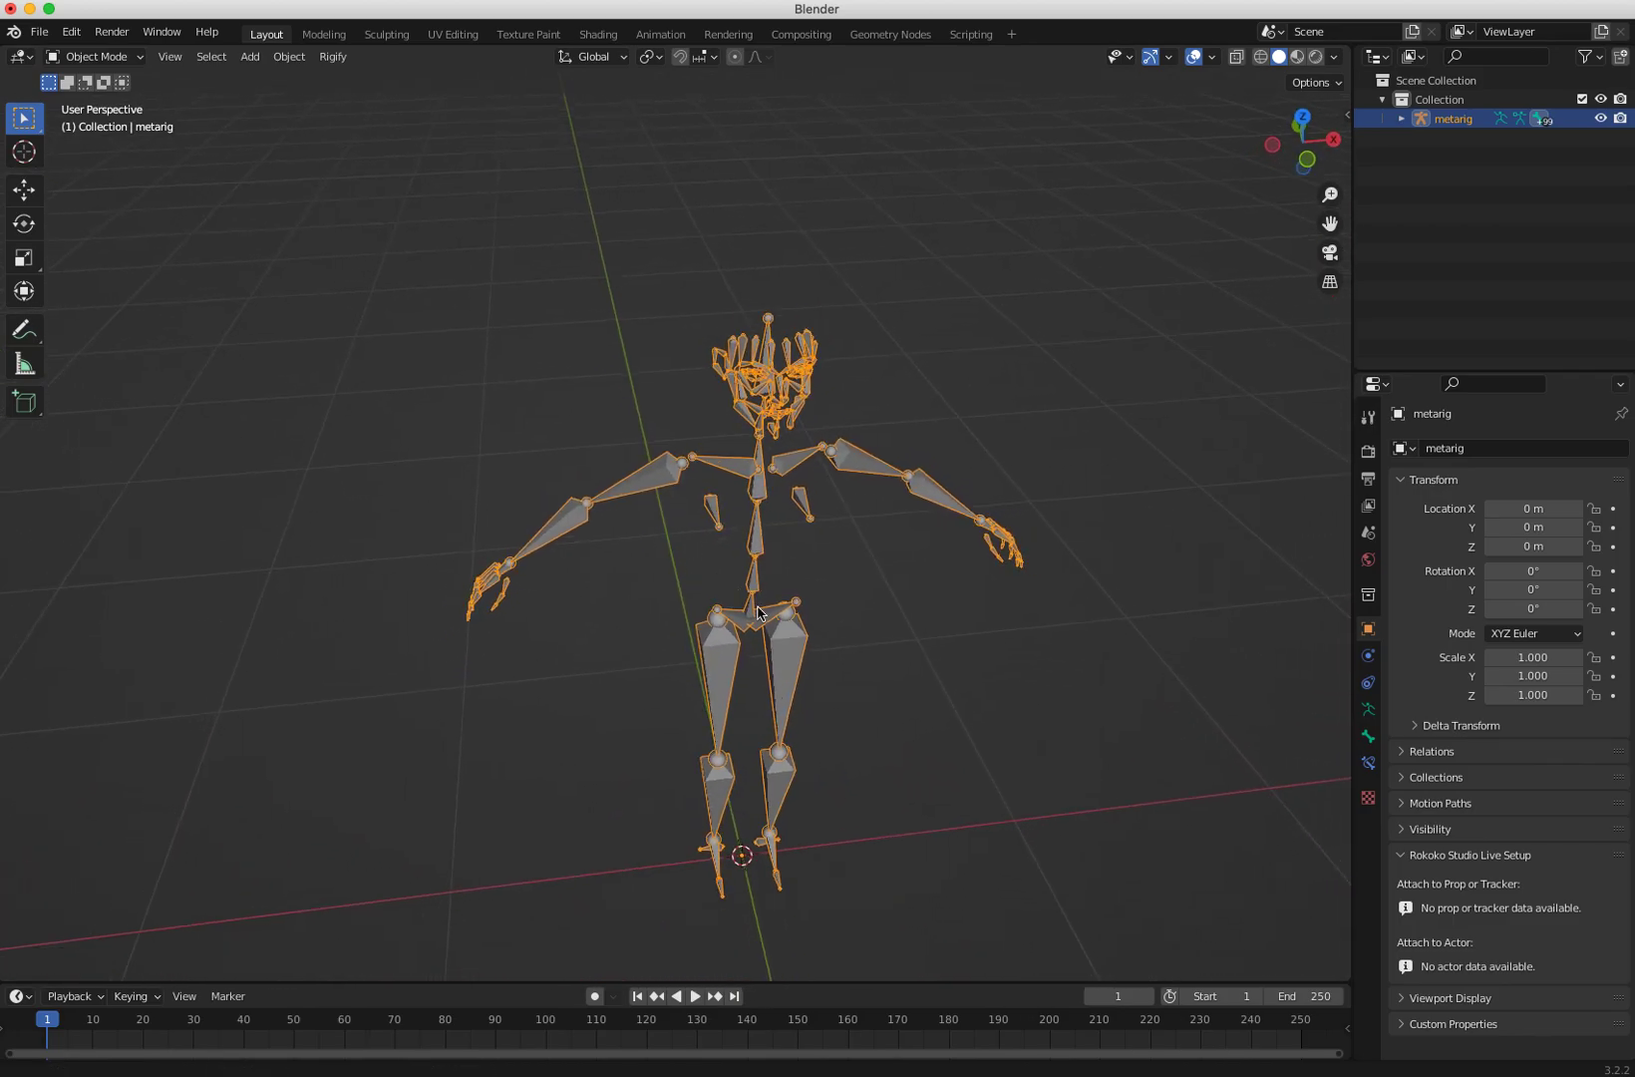
middle_drag(862, 715, 506, 417)
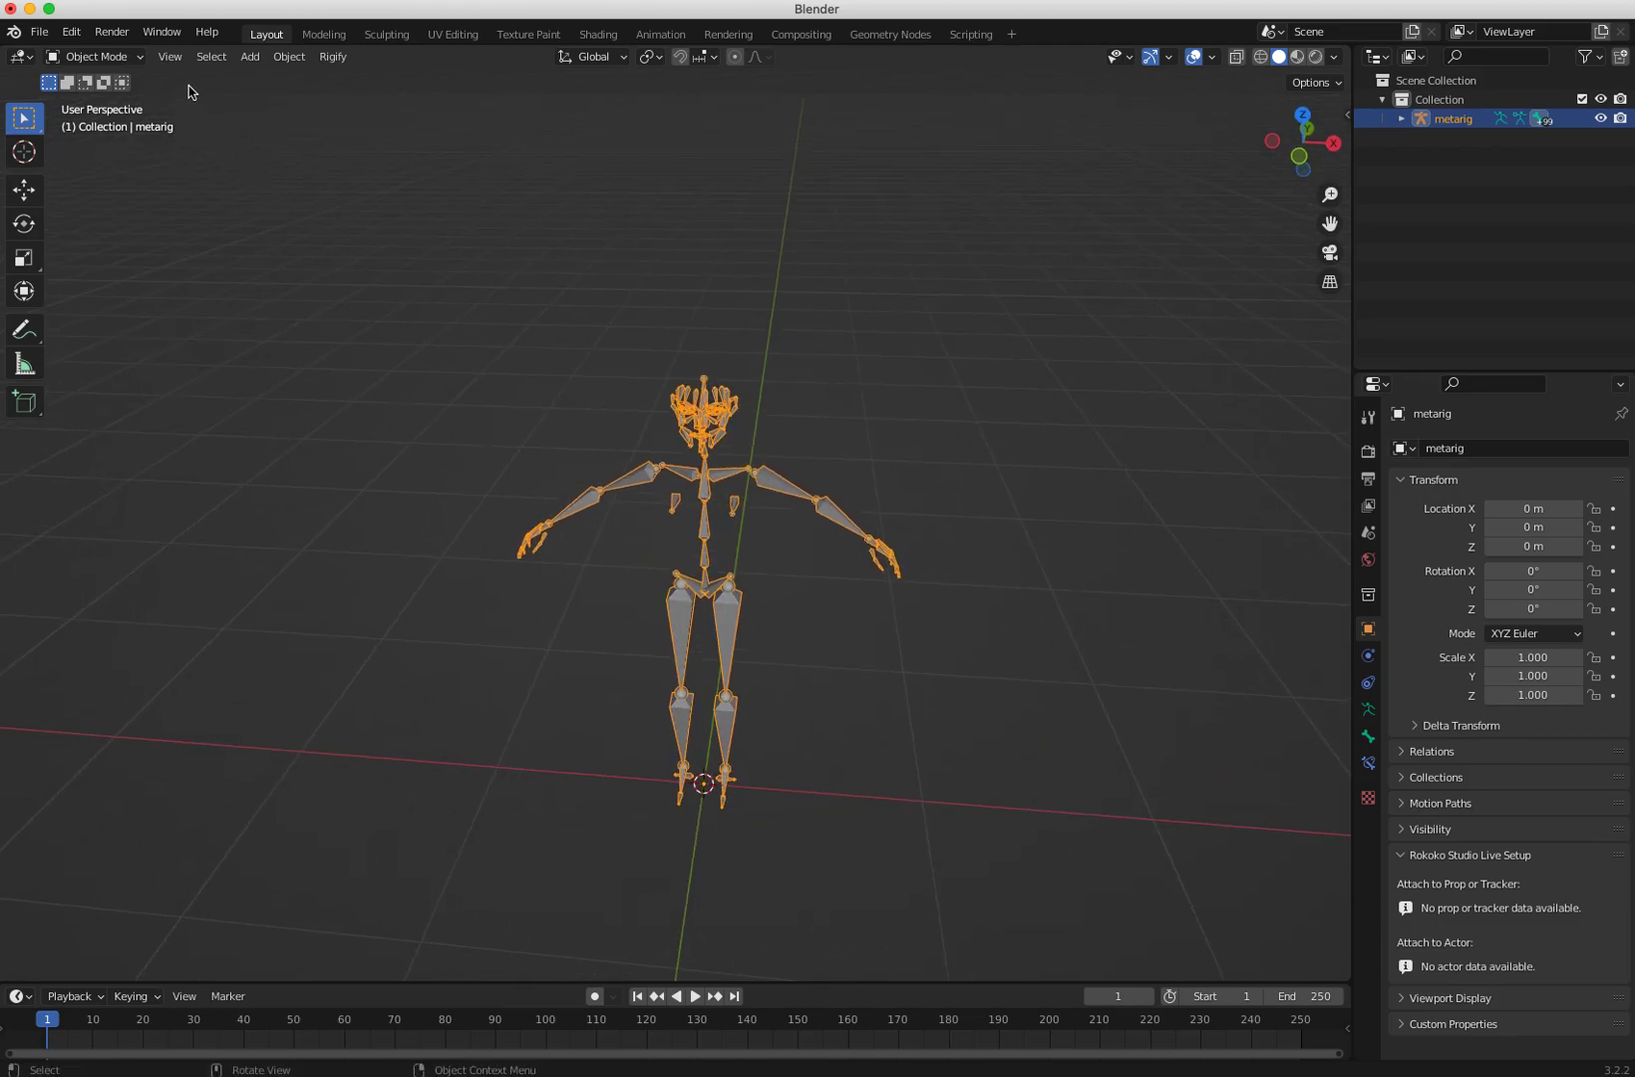
click(250, 57)
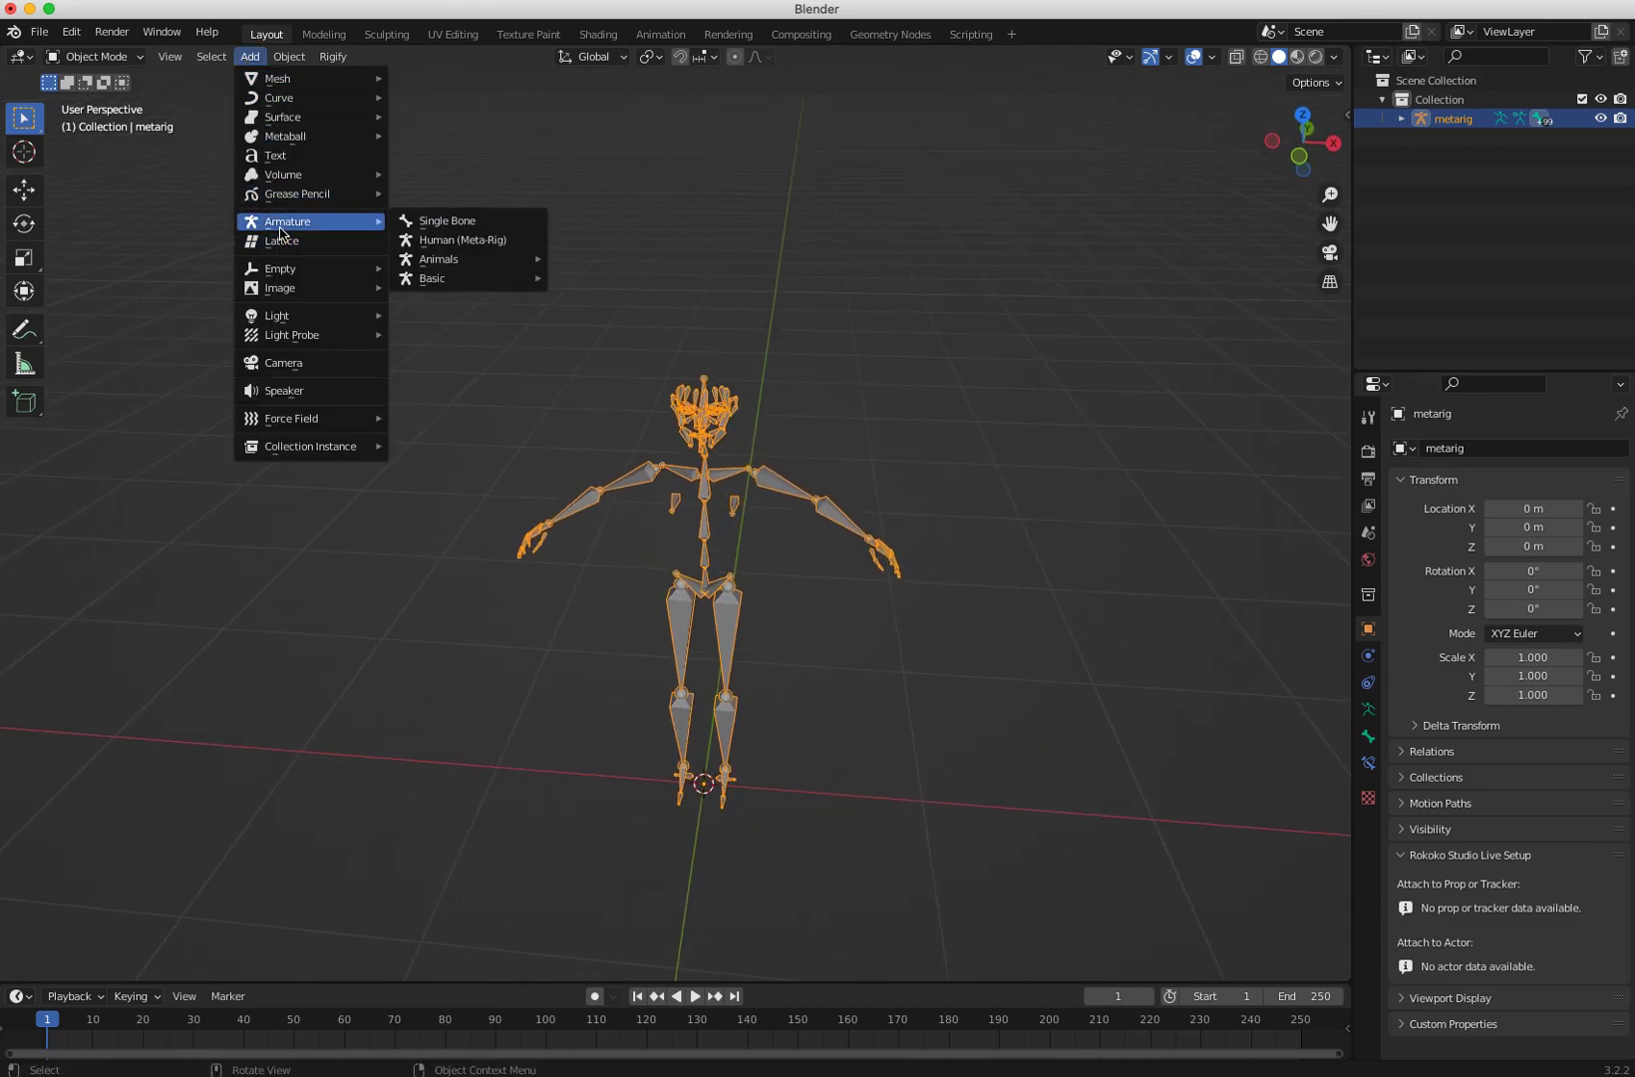
mouse_move(421, 267)
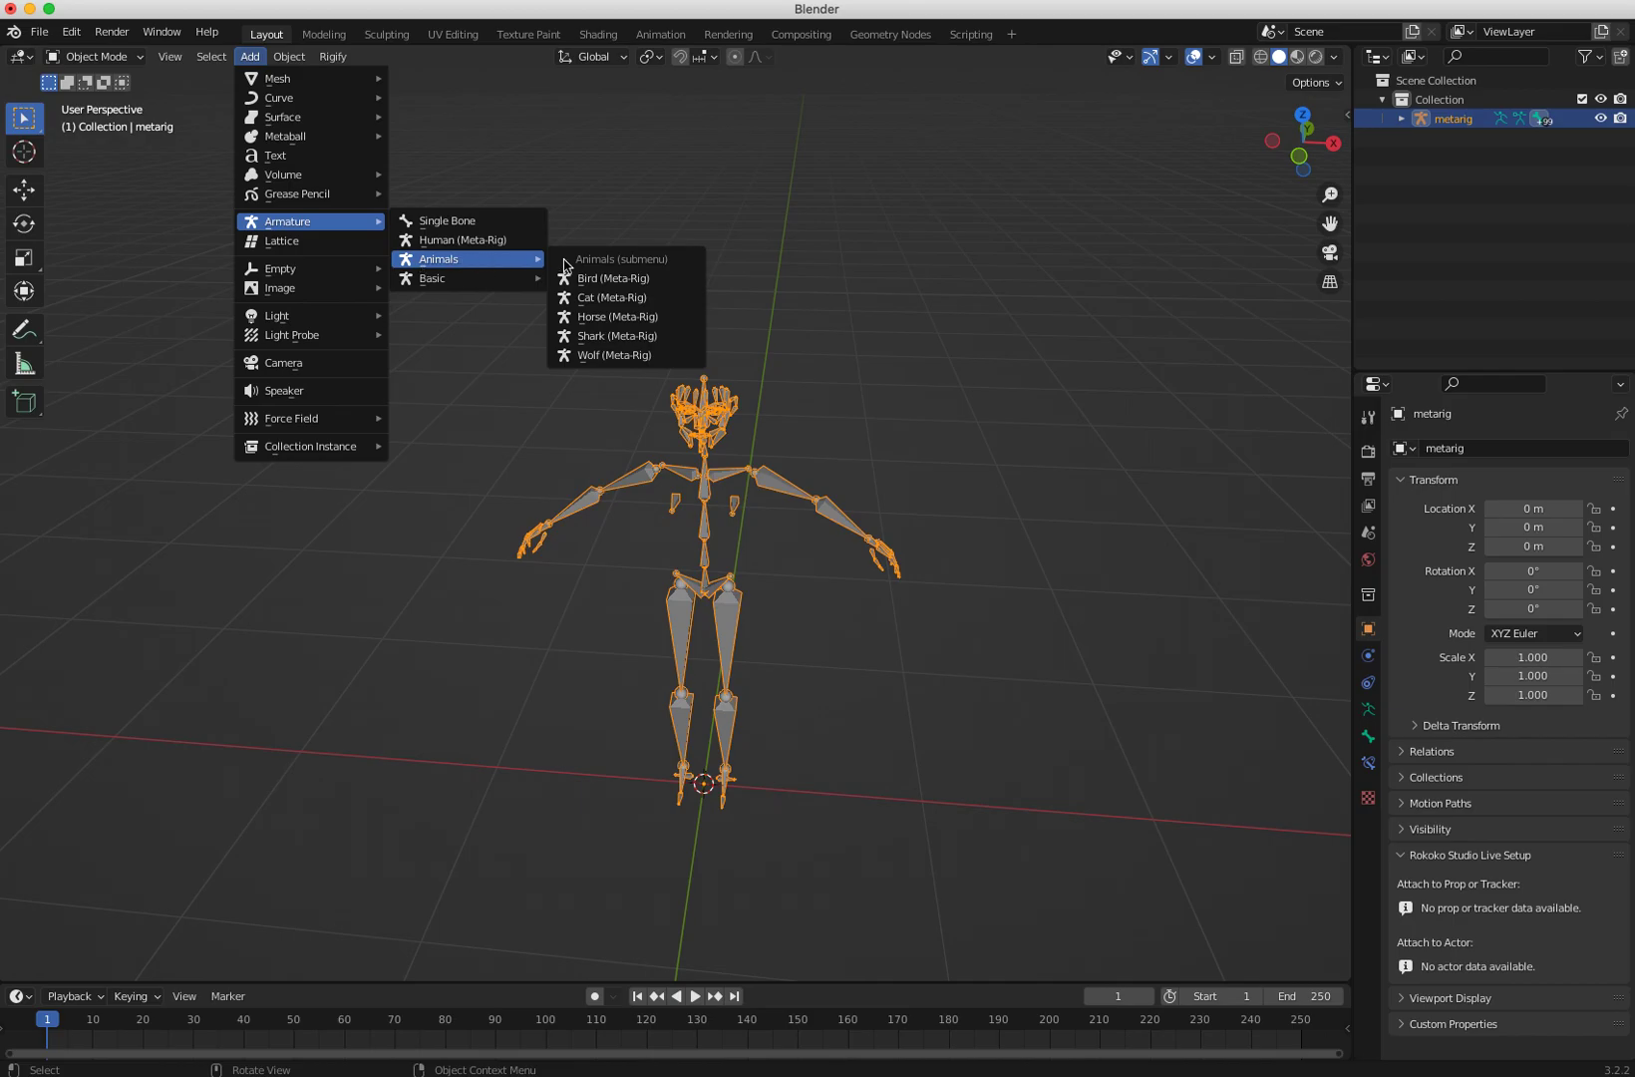
click(588, 319)
Step: Move the horse meta-rig along X to about -1.54 m, beside the human rig
middle_drag(670, 603, 649, 598)
key(shift+space)
key(g)
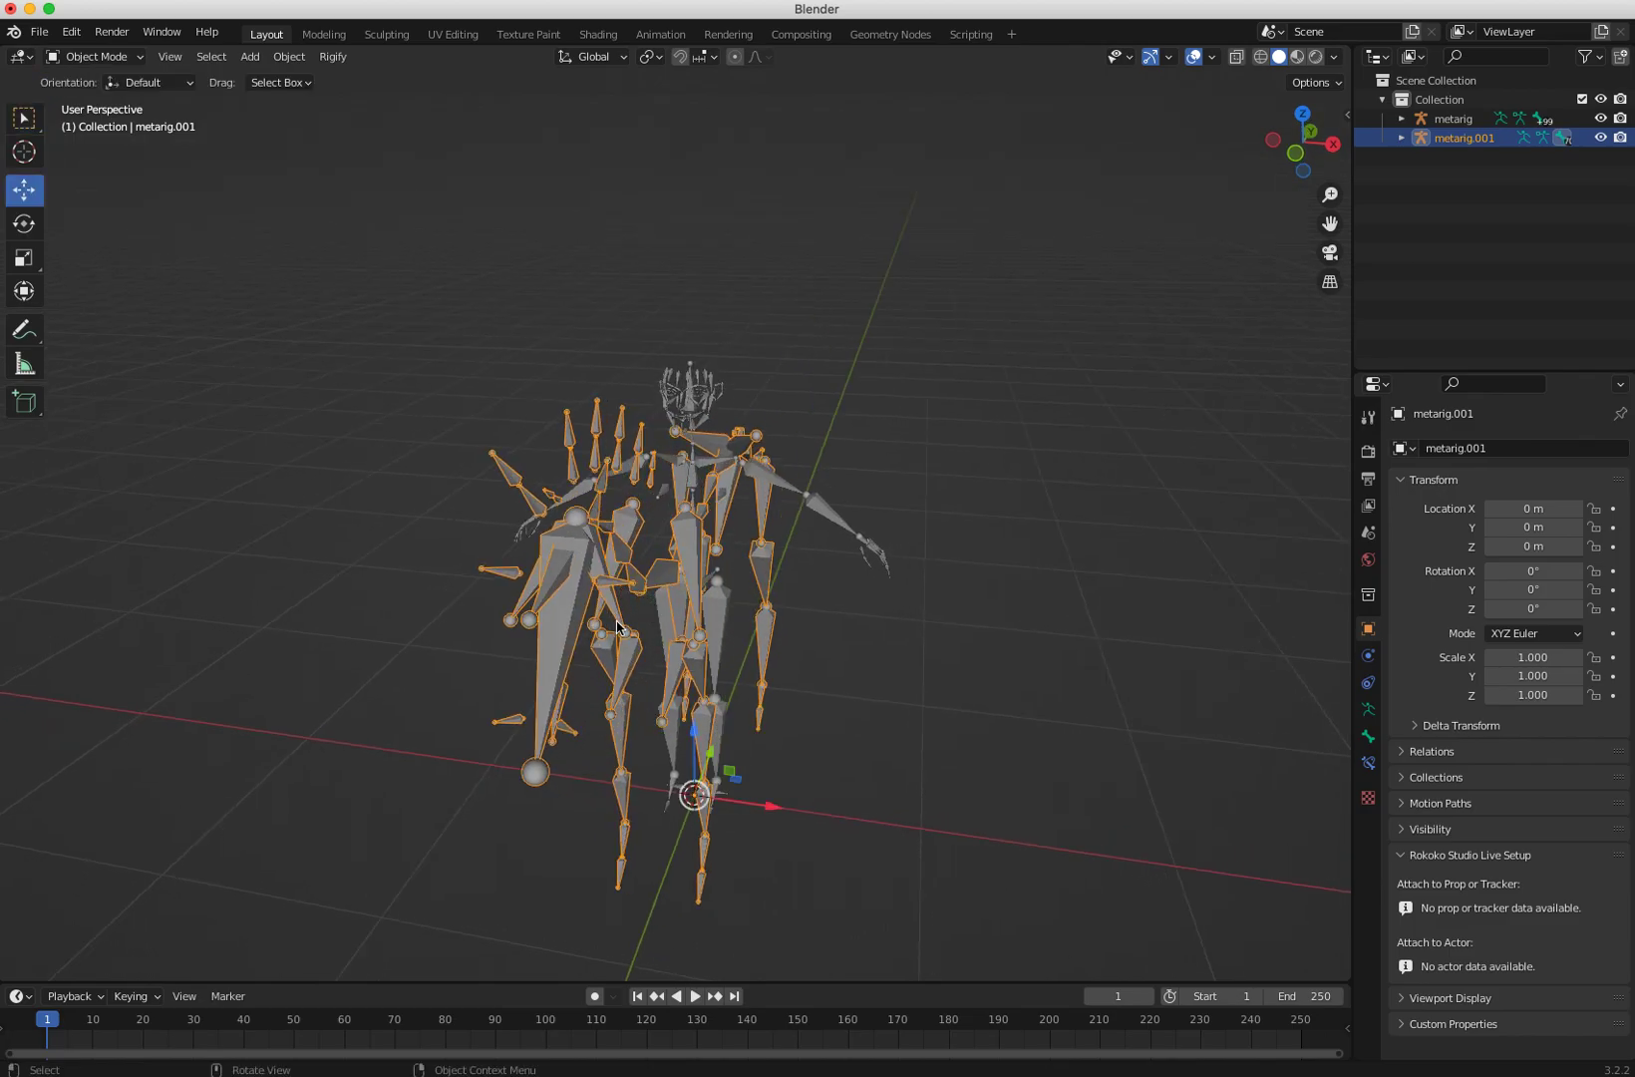
drag(773, 800, 408, 825)
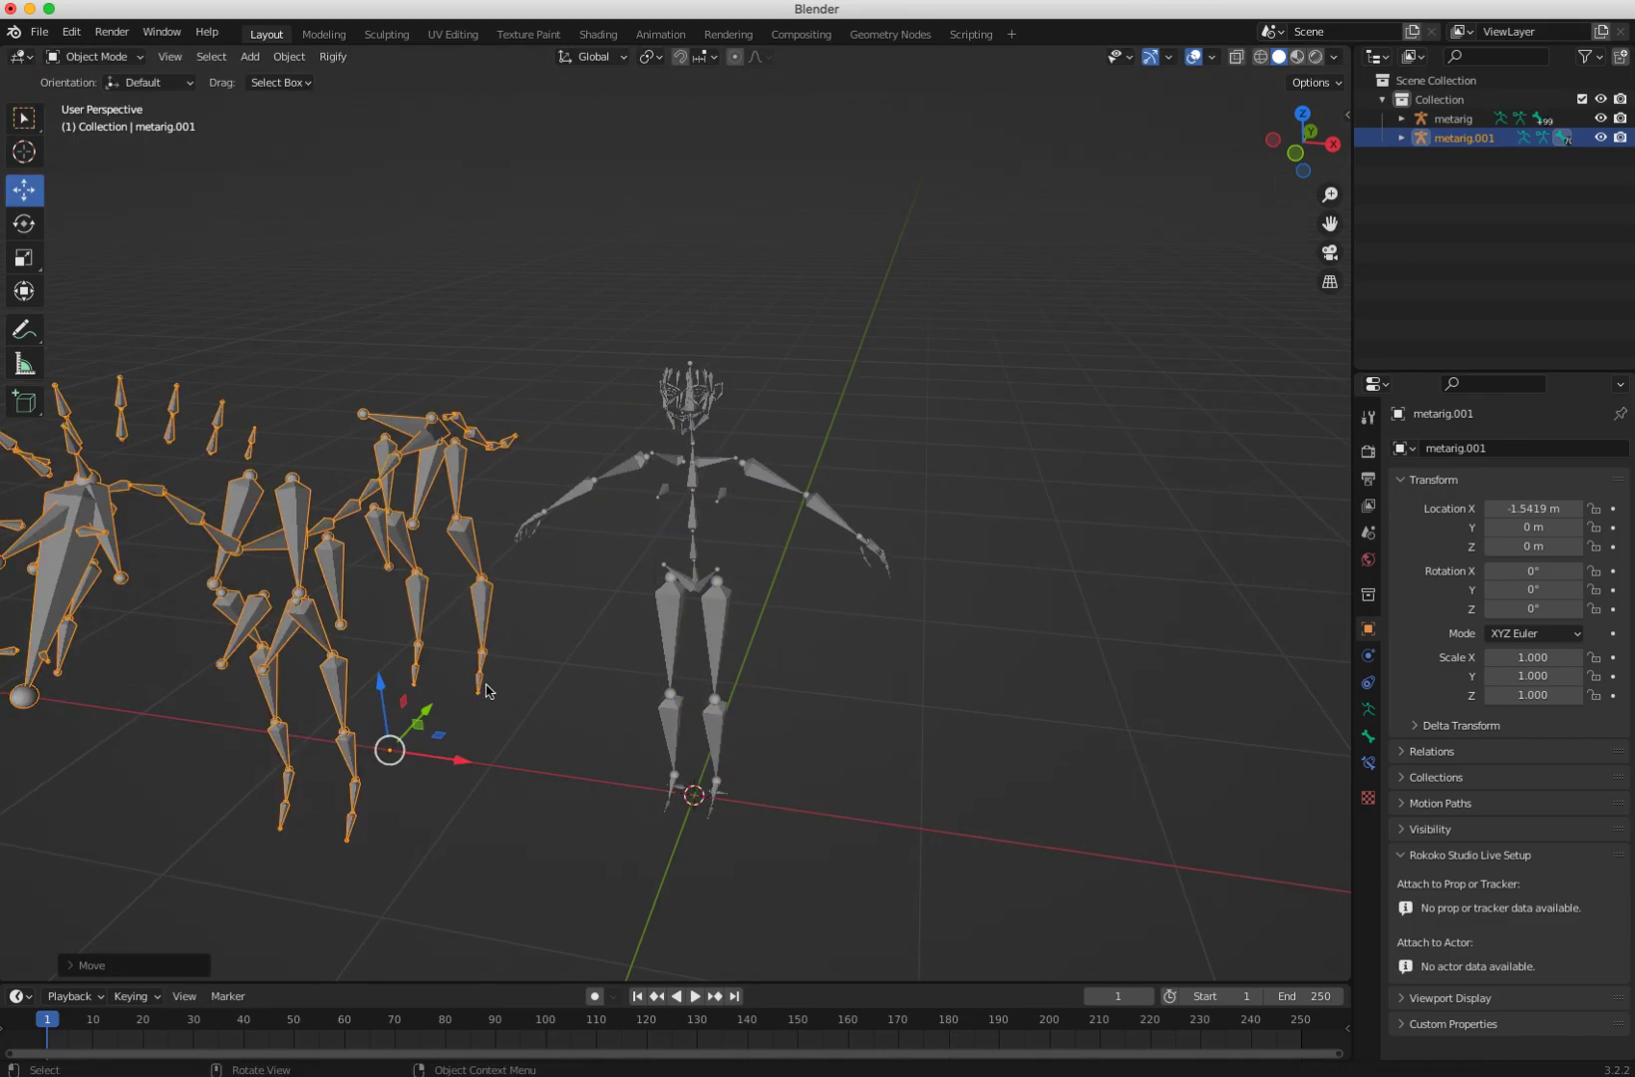
middle_drag(408, 825, 459, 783)
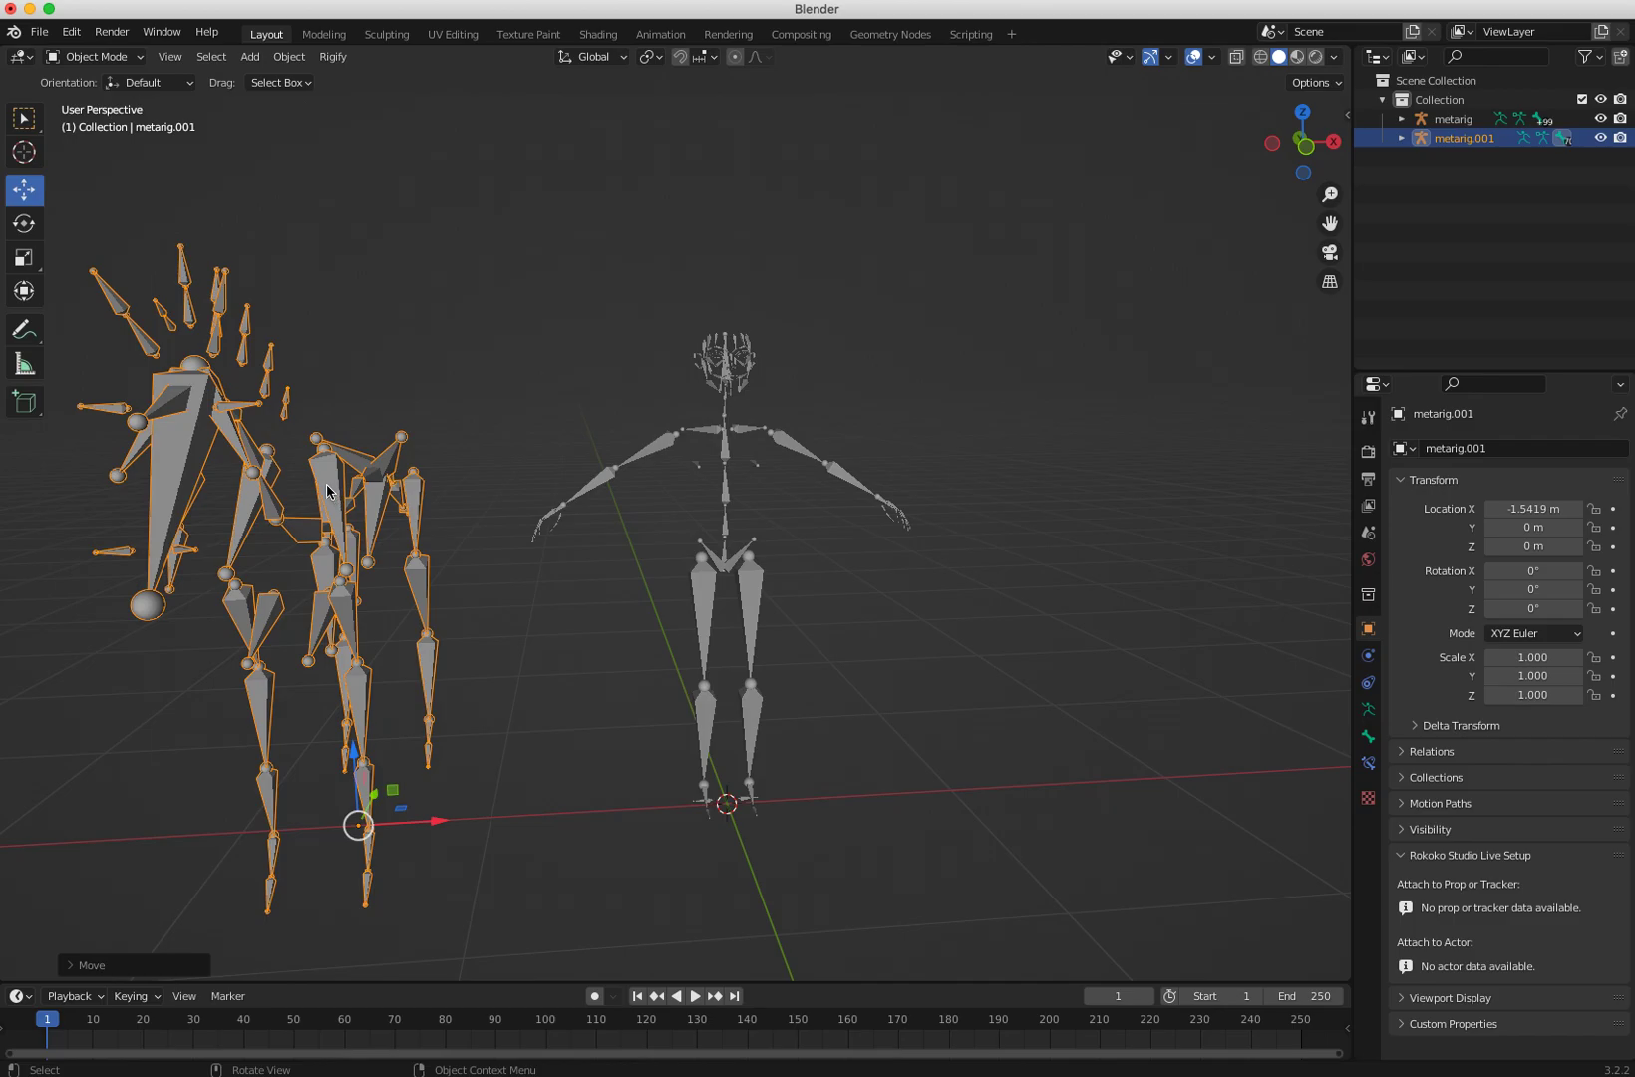
Step: Select the human meta-rig and examine its bone hierarchy, expanding the spine chain
click(750, 588)
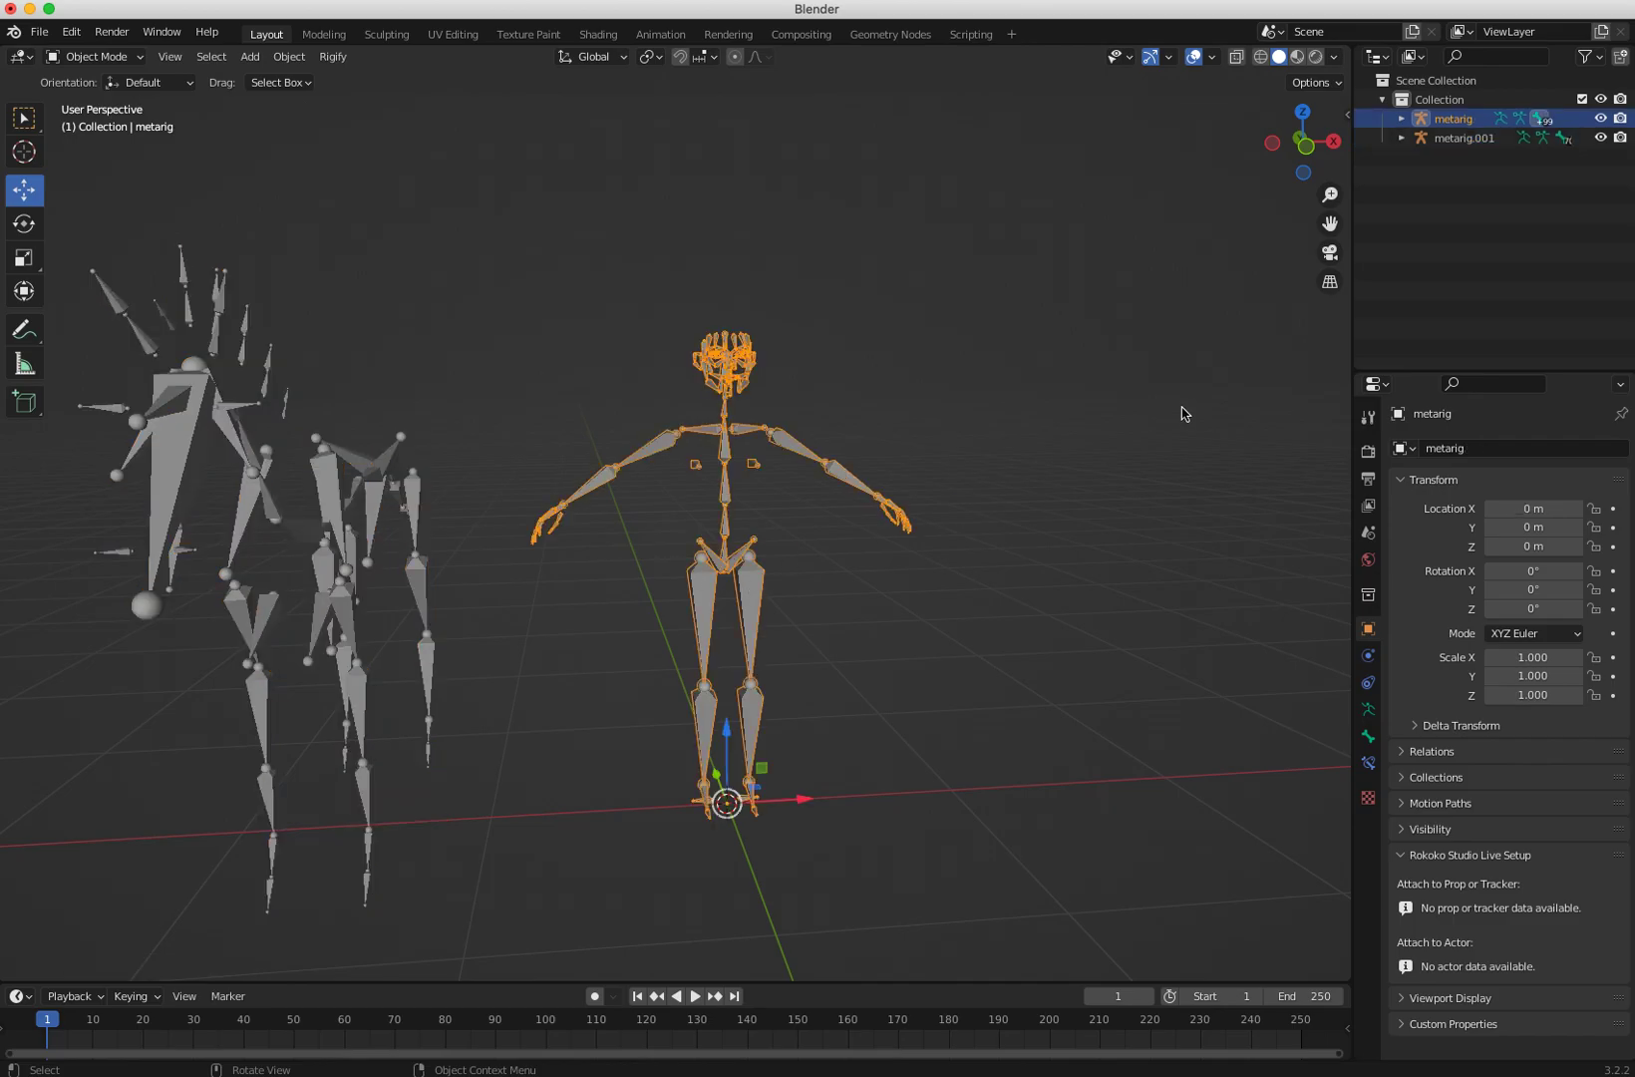
click(1400, 119)
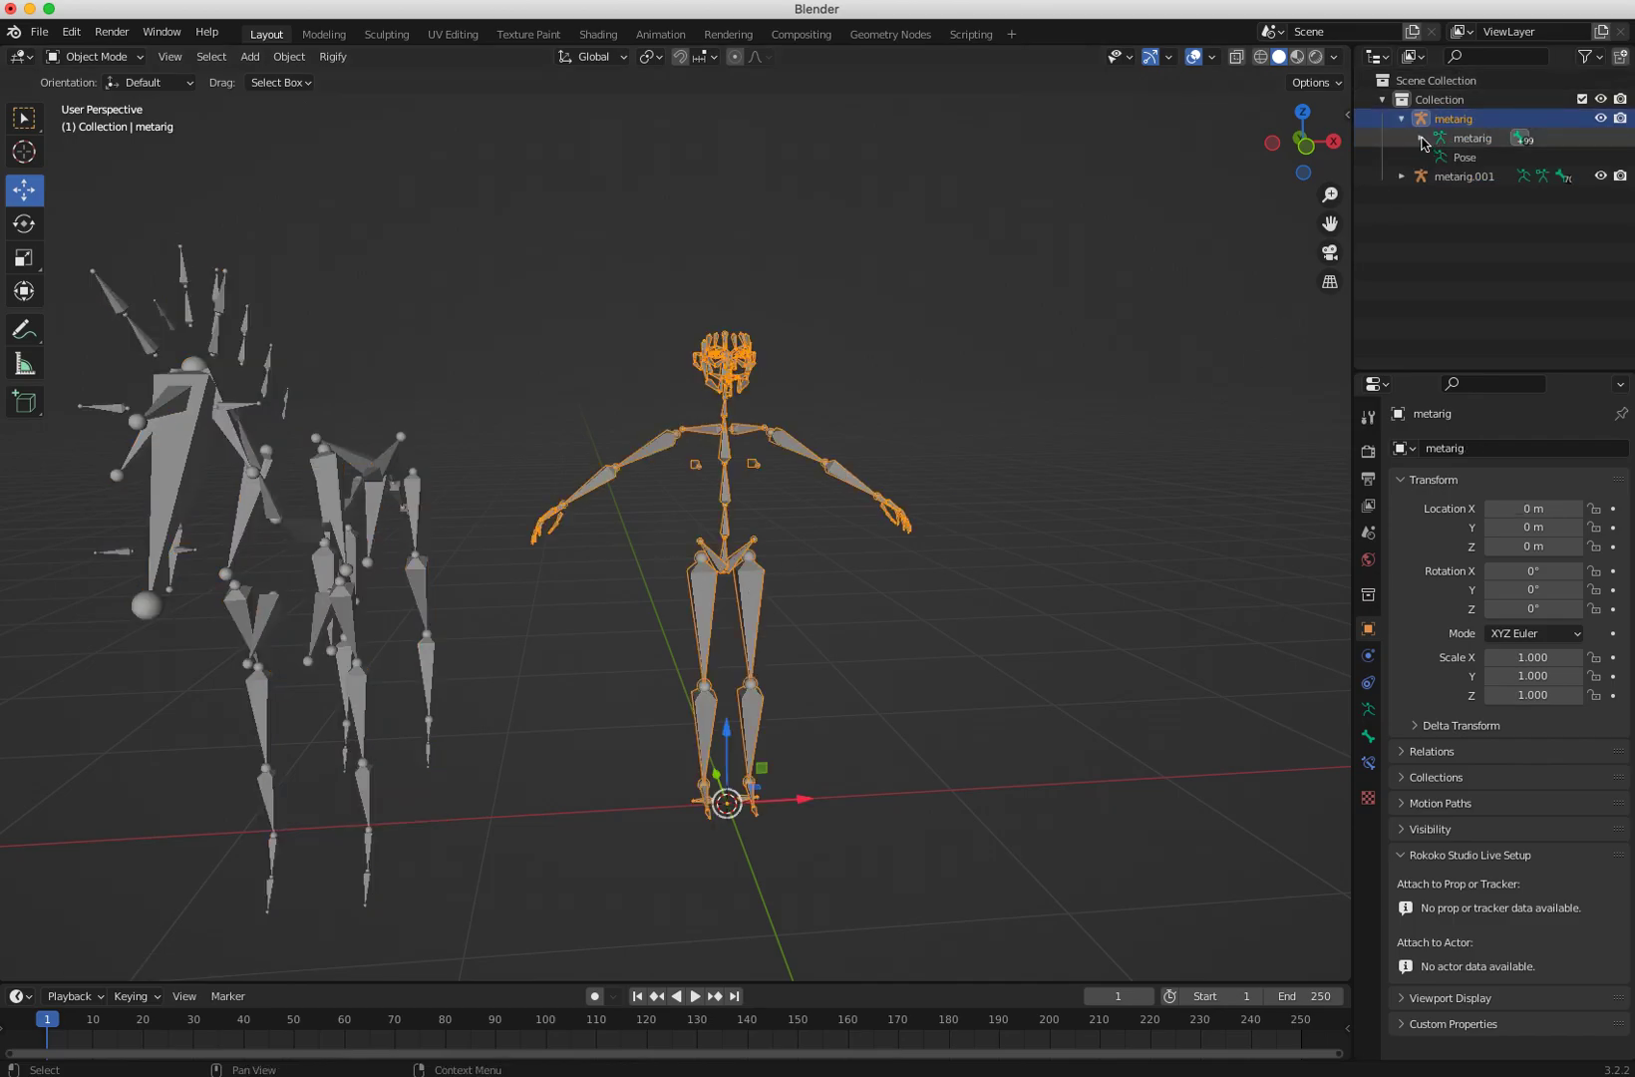
click(1420, 139)
click(1440, 158)
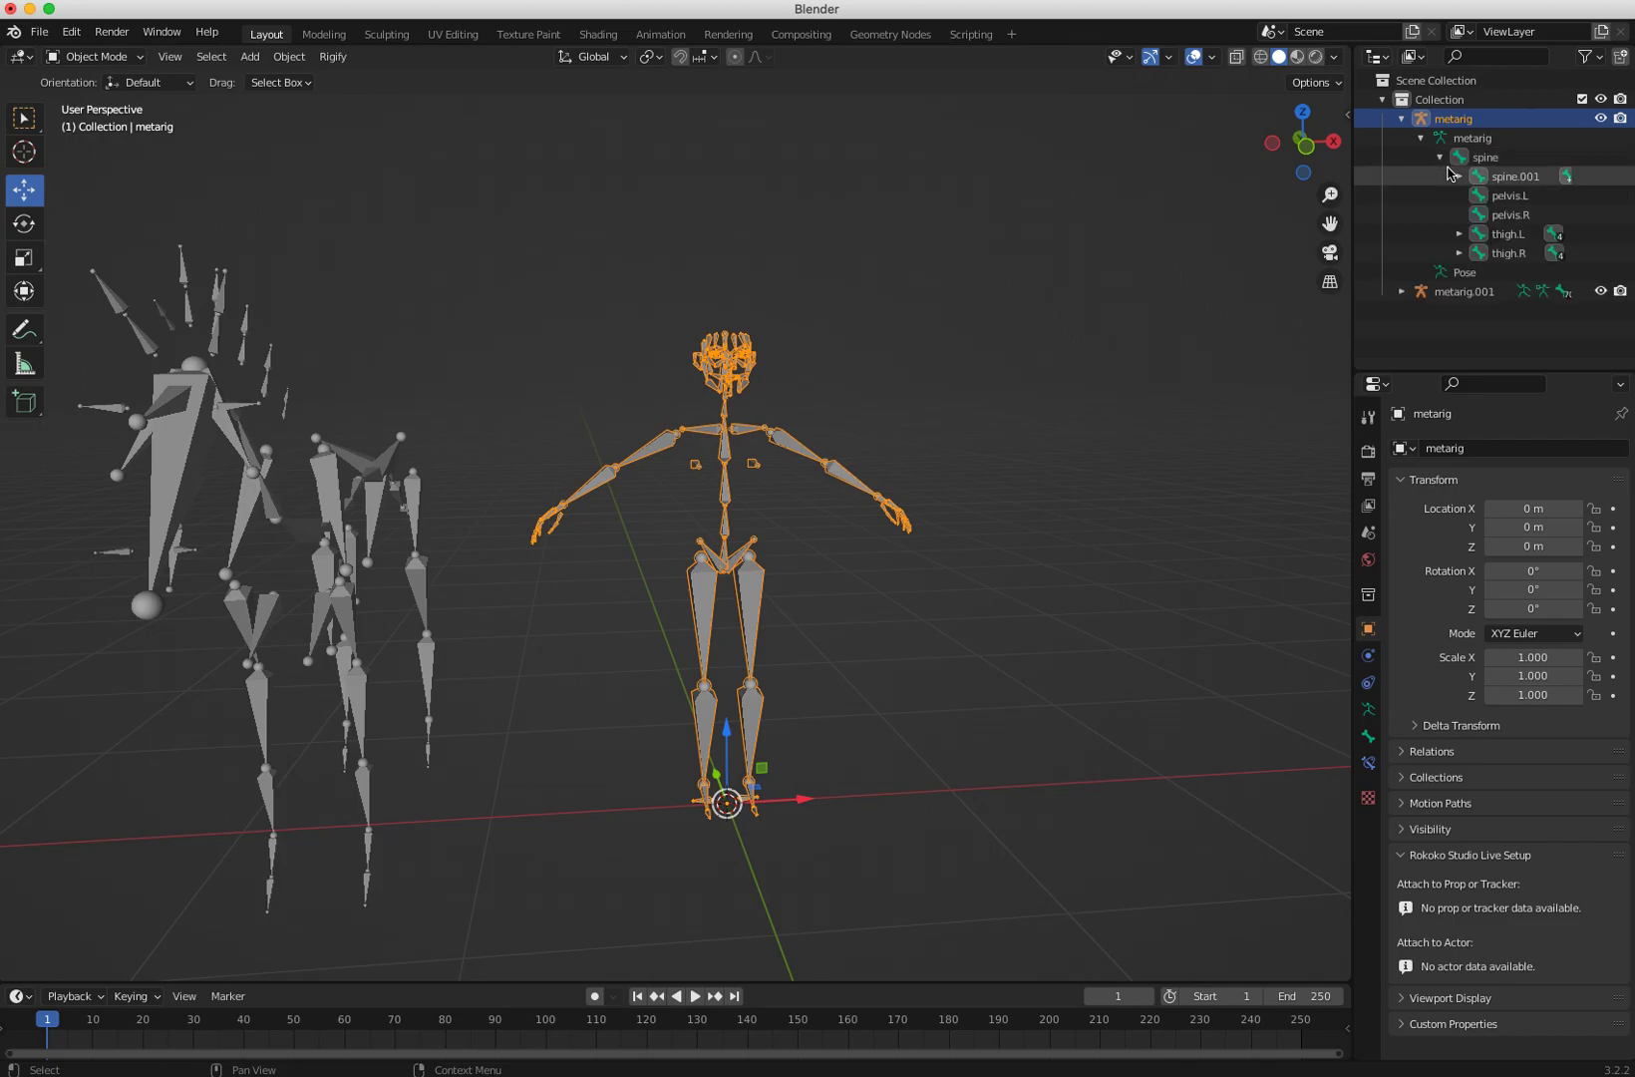
click(1459, 176)
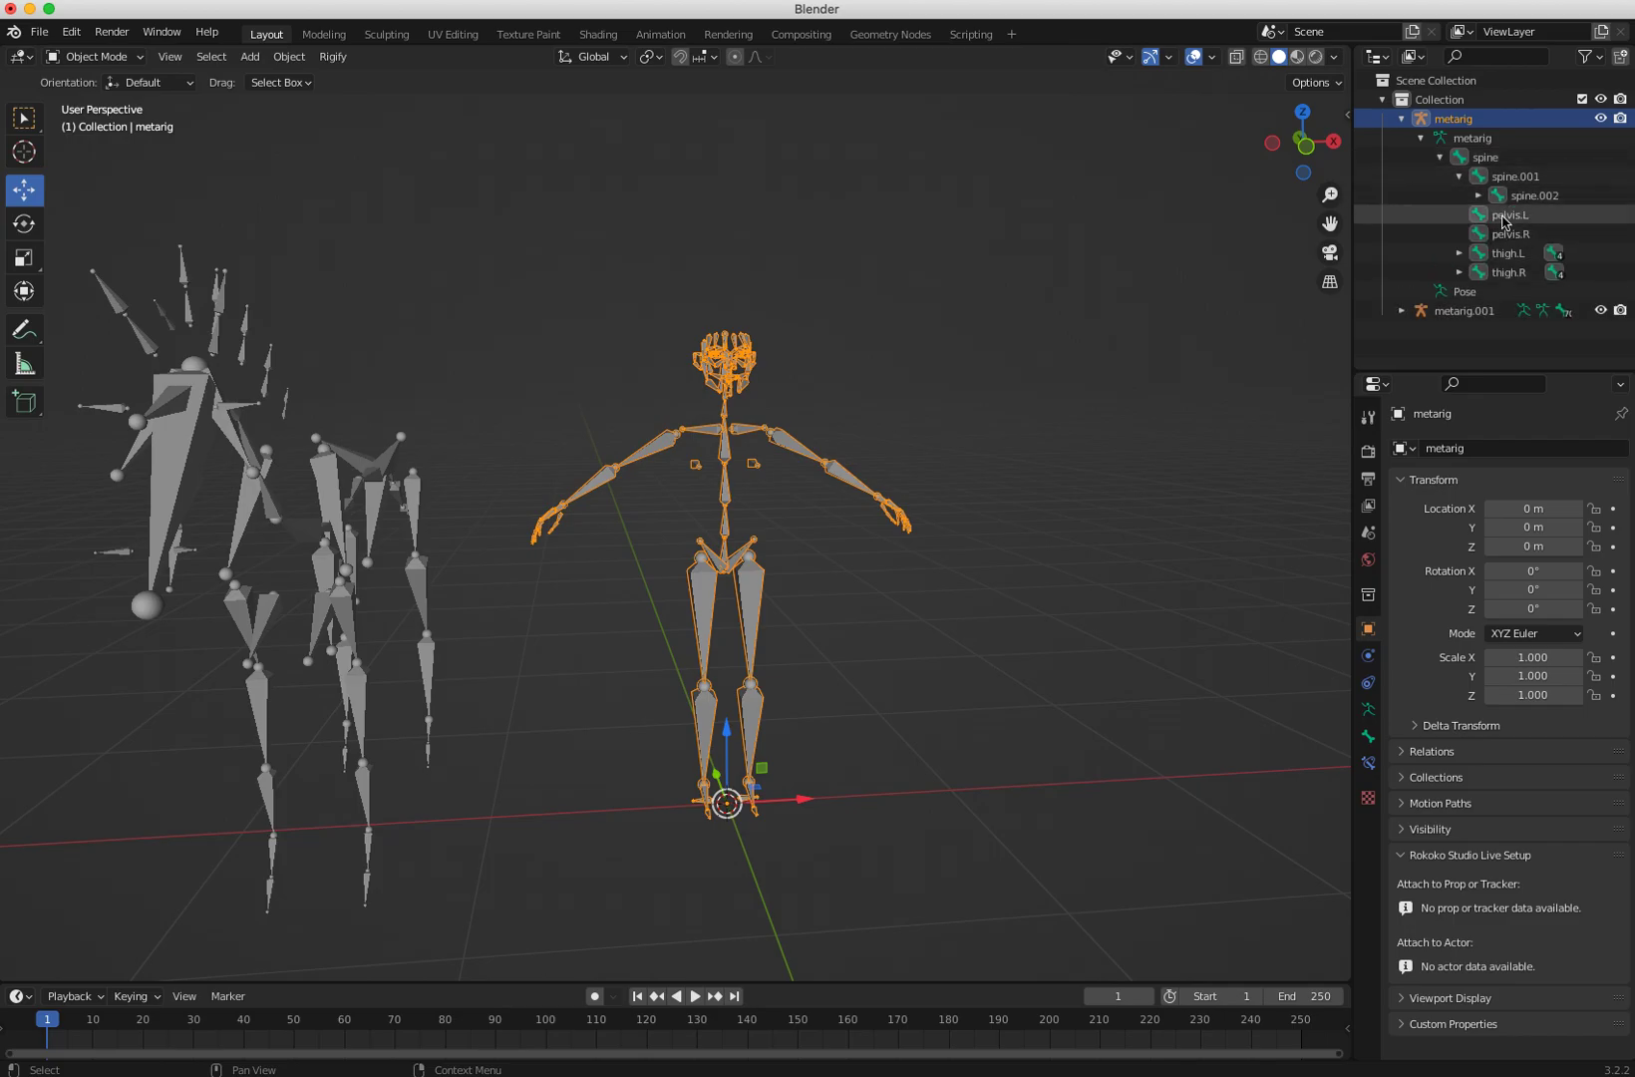
click(1478, 195)
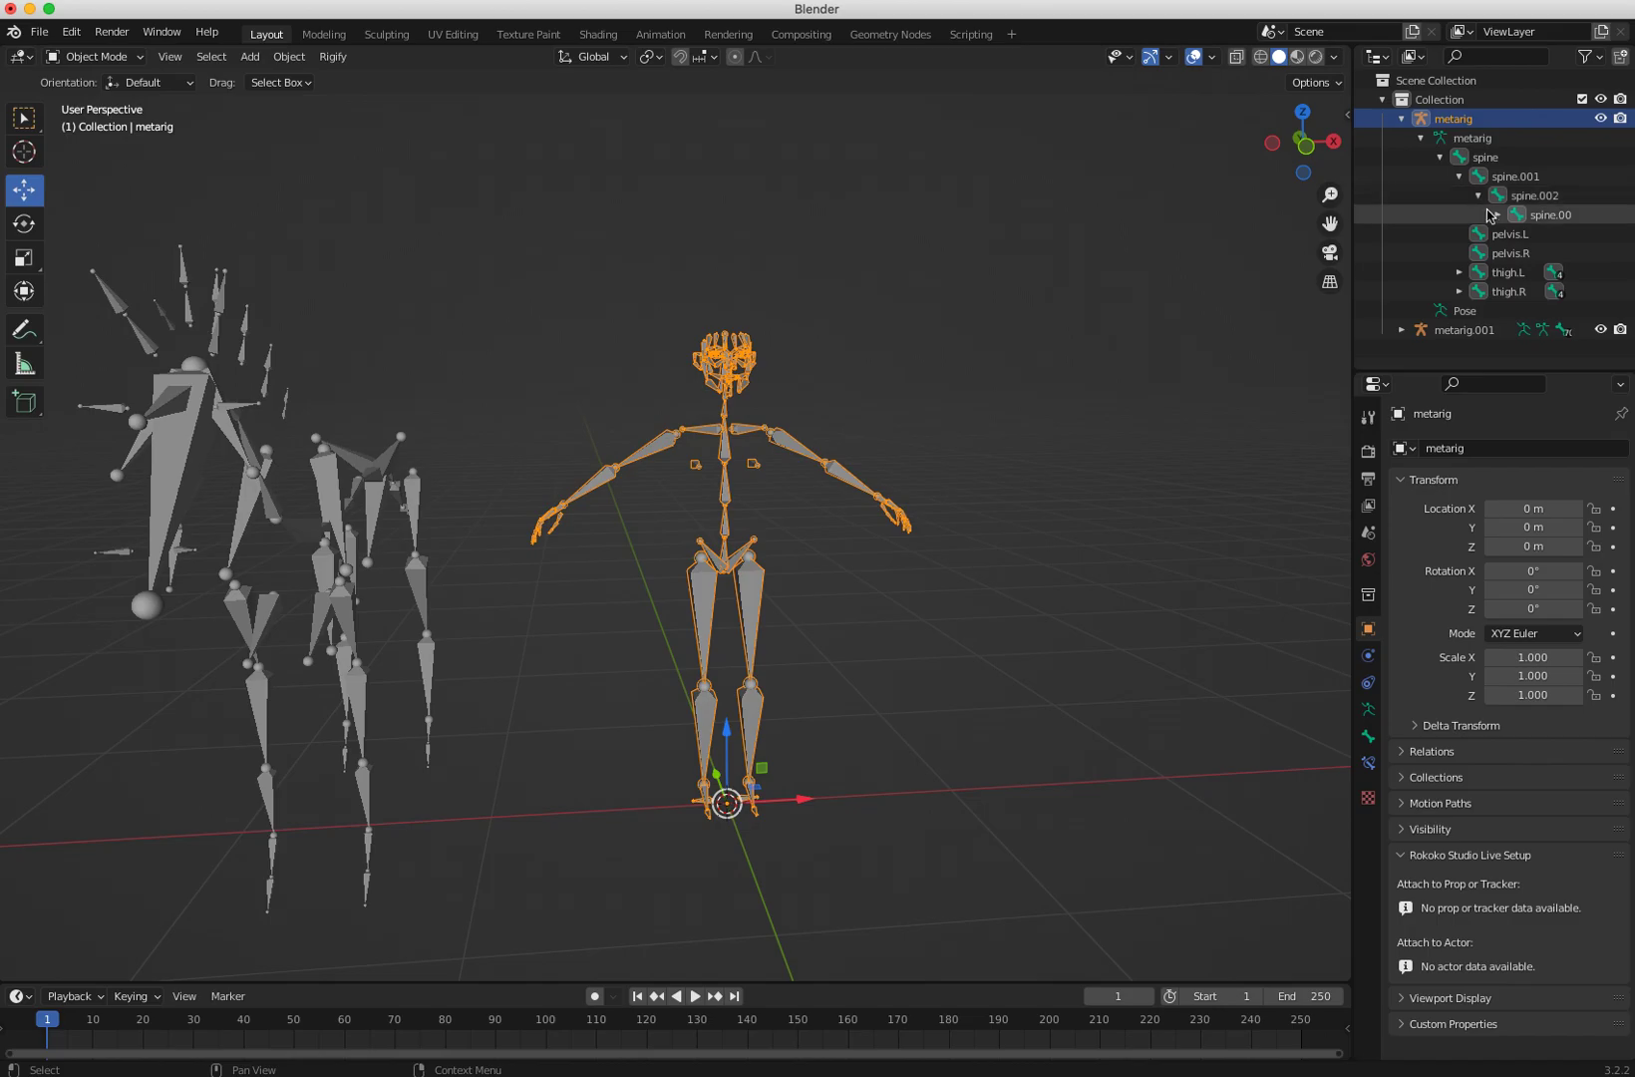
click(1499, 215)
click(1497, 215)
click(1478, 196)
click(1459, 176)
click(1440, 159)
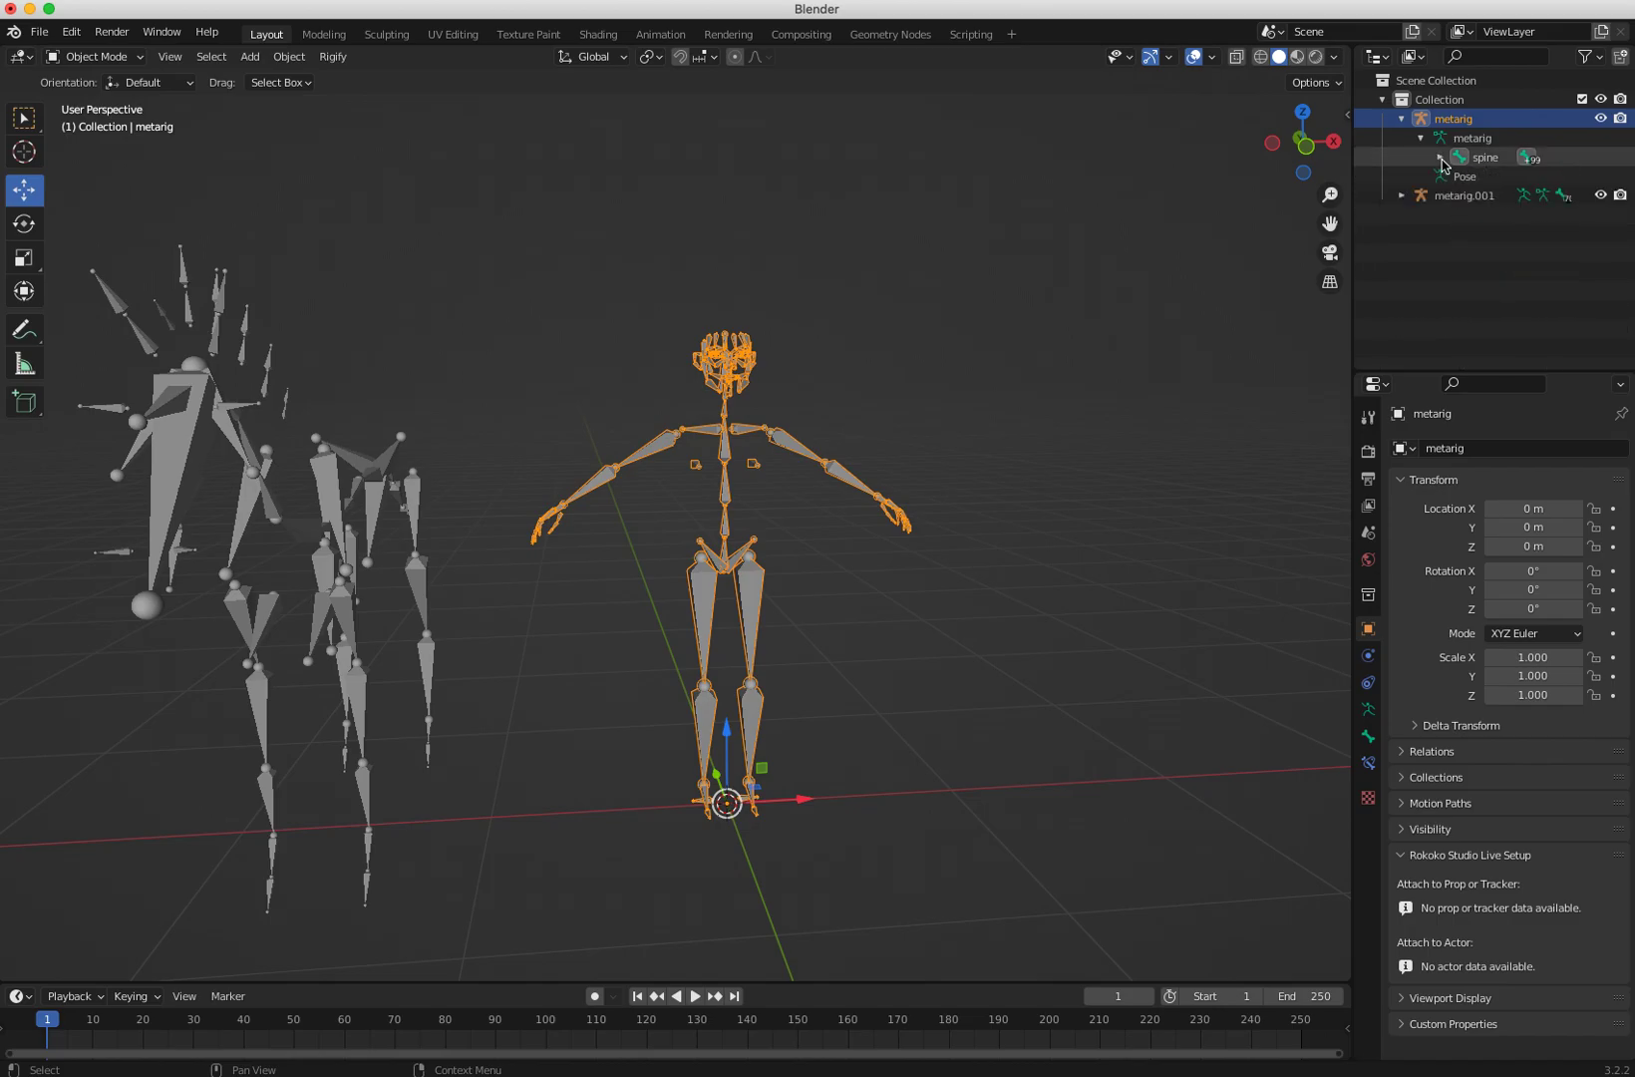
click(1440, 158)
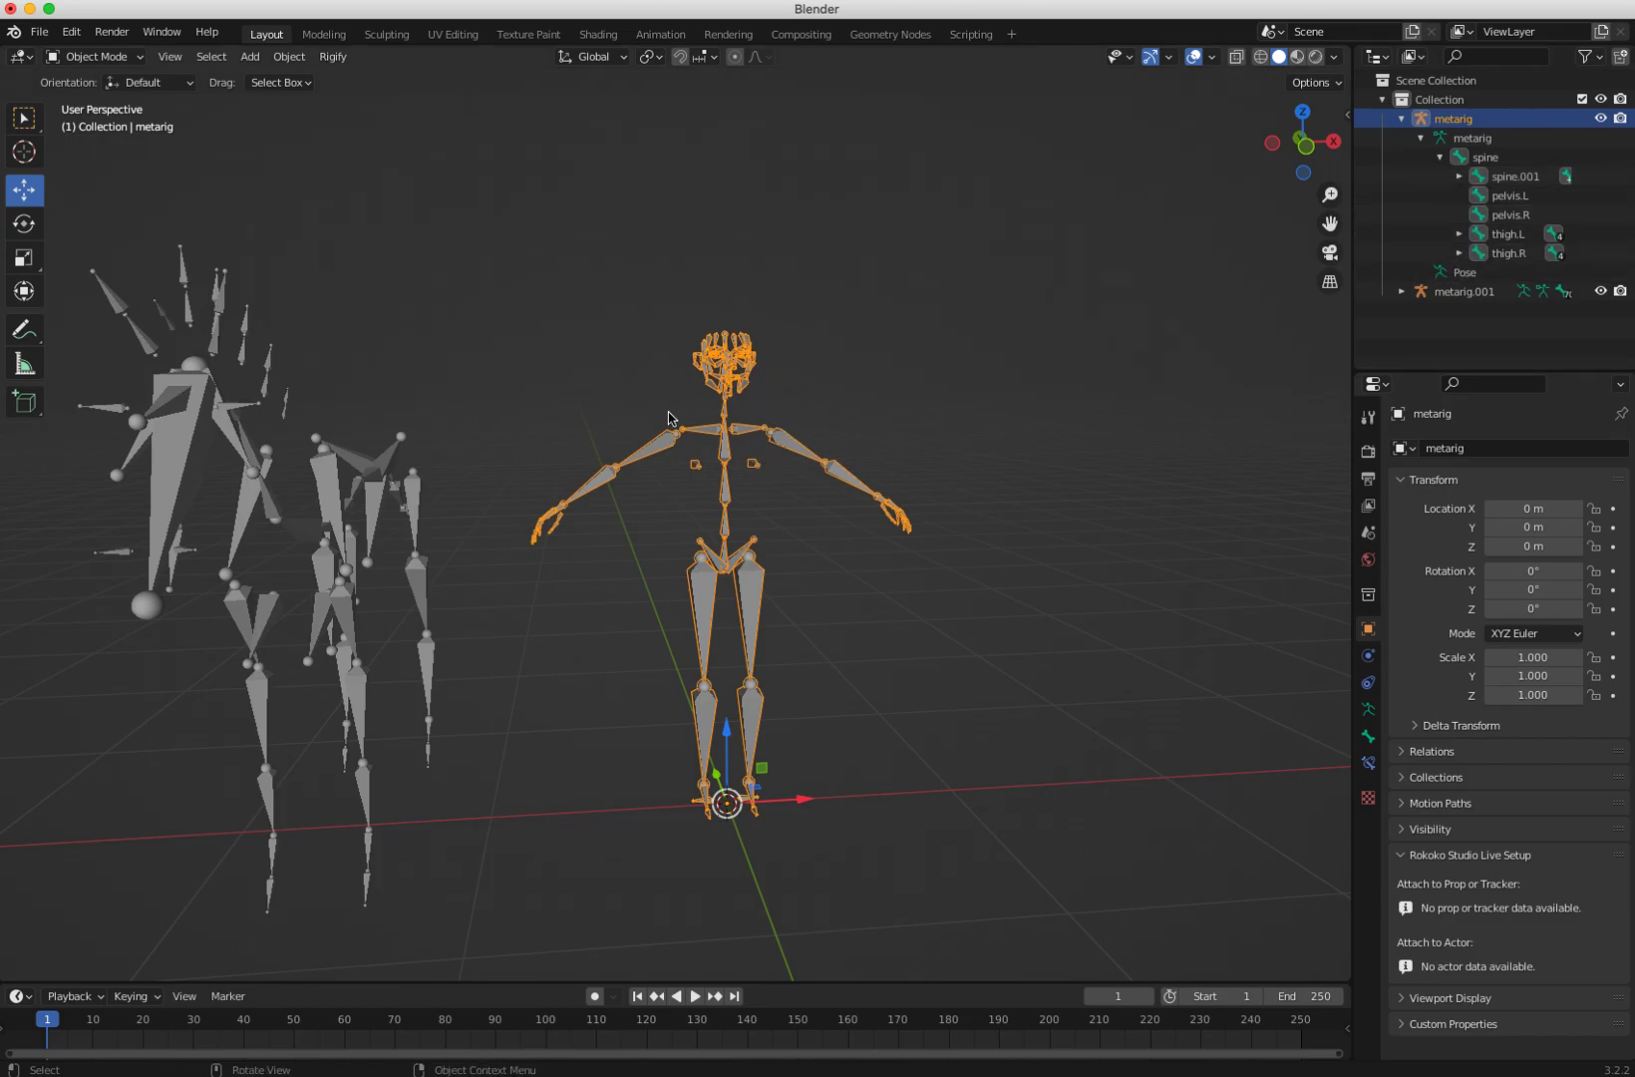
Step: Add a Shark (Meta-Rig) armature and move it along X to about 1.66 m
mouse_move(522, 505)
middle_down()
mouse_move(447, 508)
mouse_move(541, 500)
mouse_move(498, 487)
middle_up()
click(249, 57)
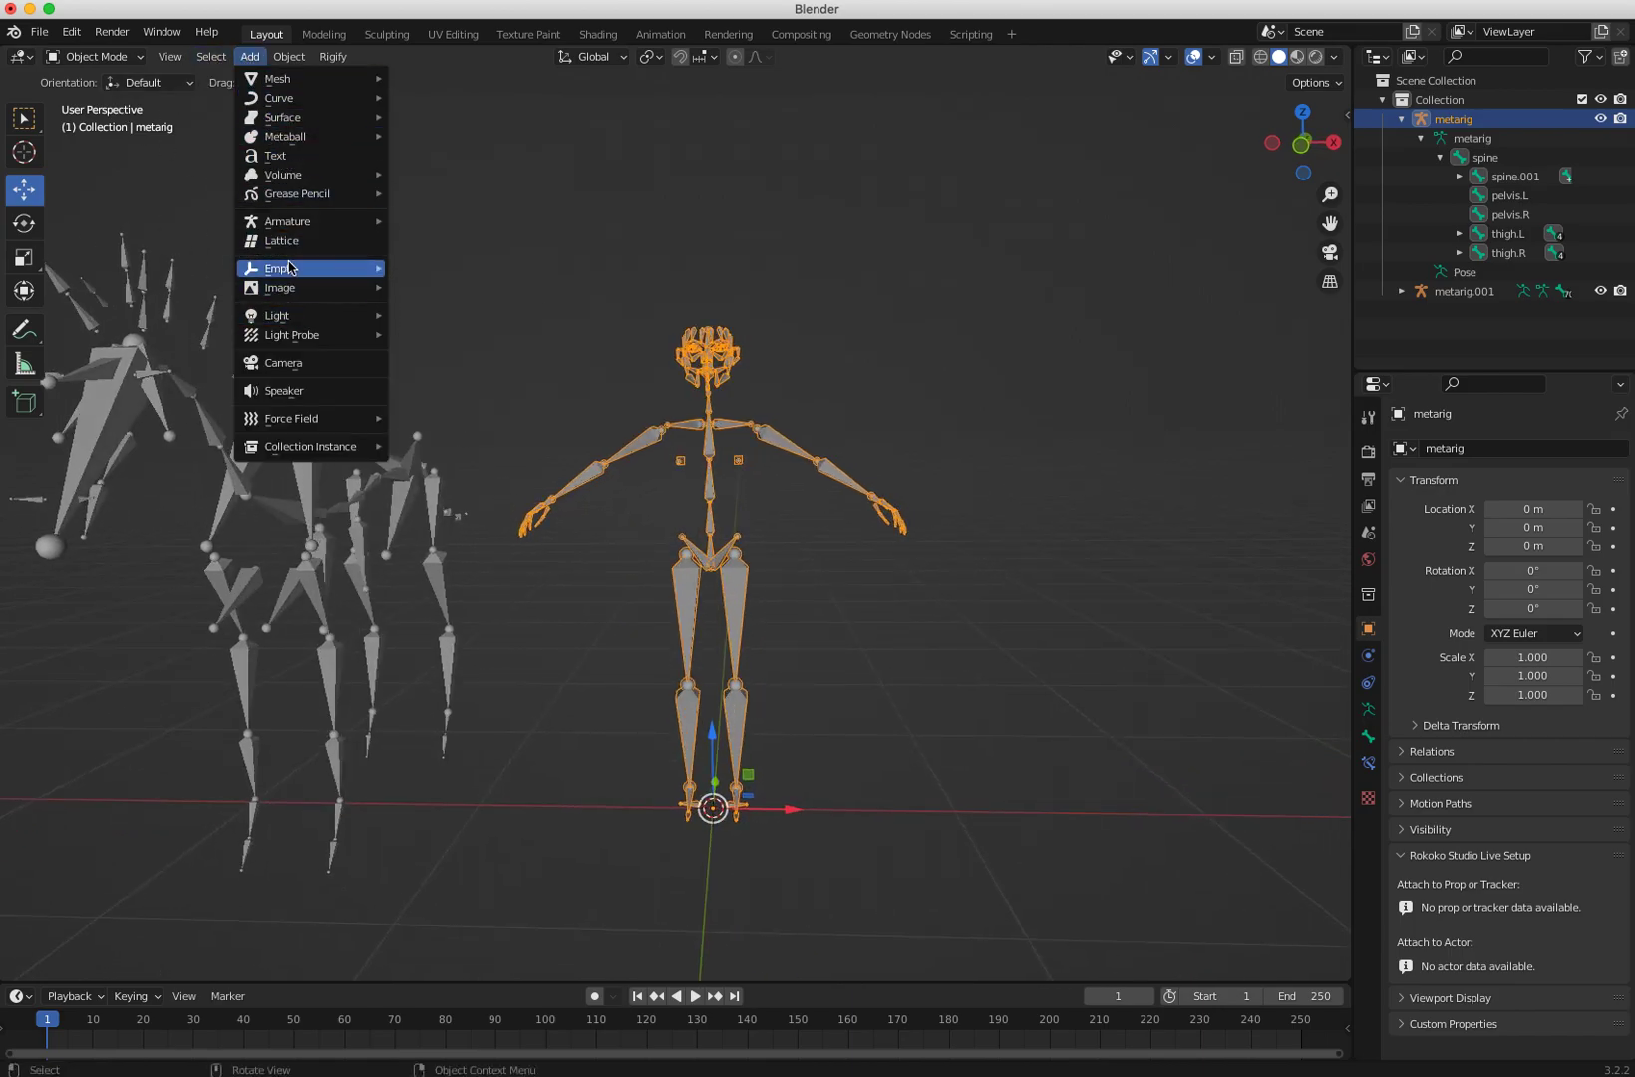
mouse_move(285, 223)
mouse_move(436, 259)
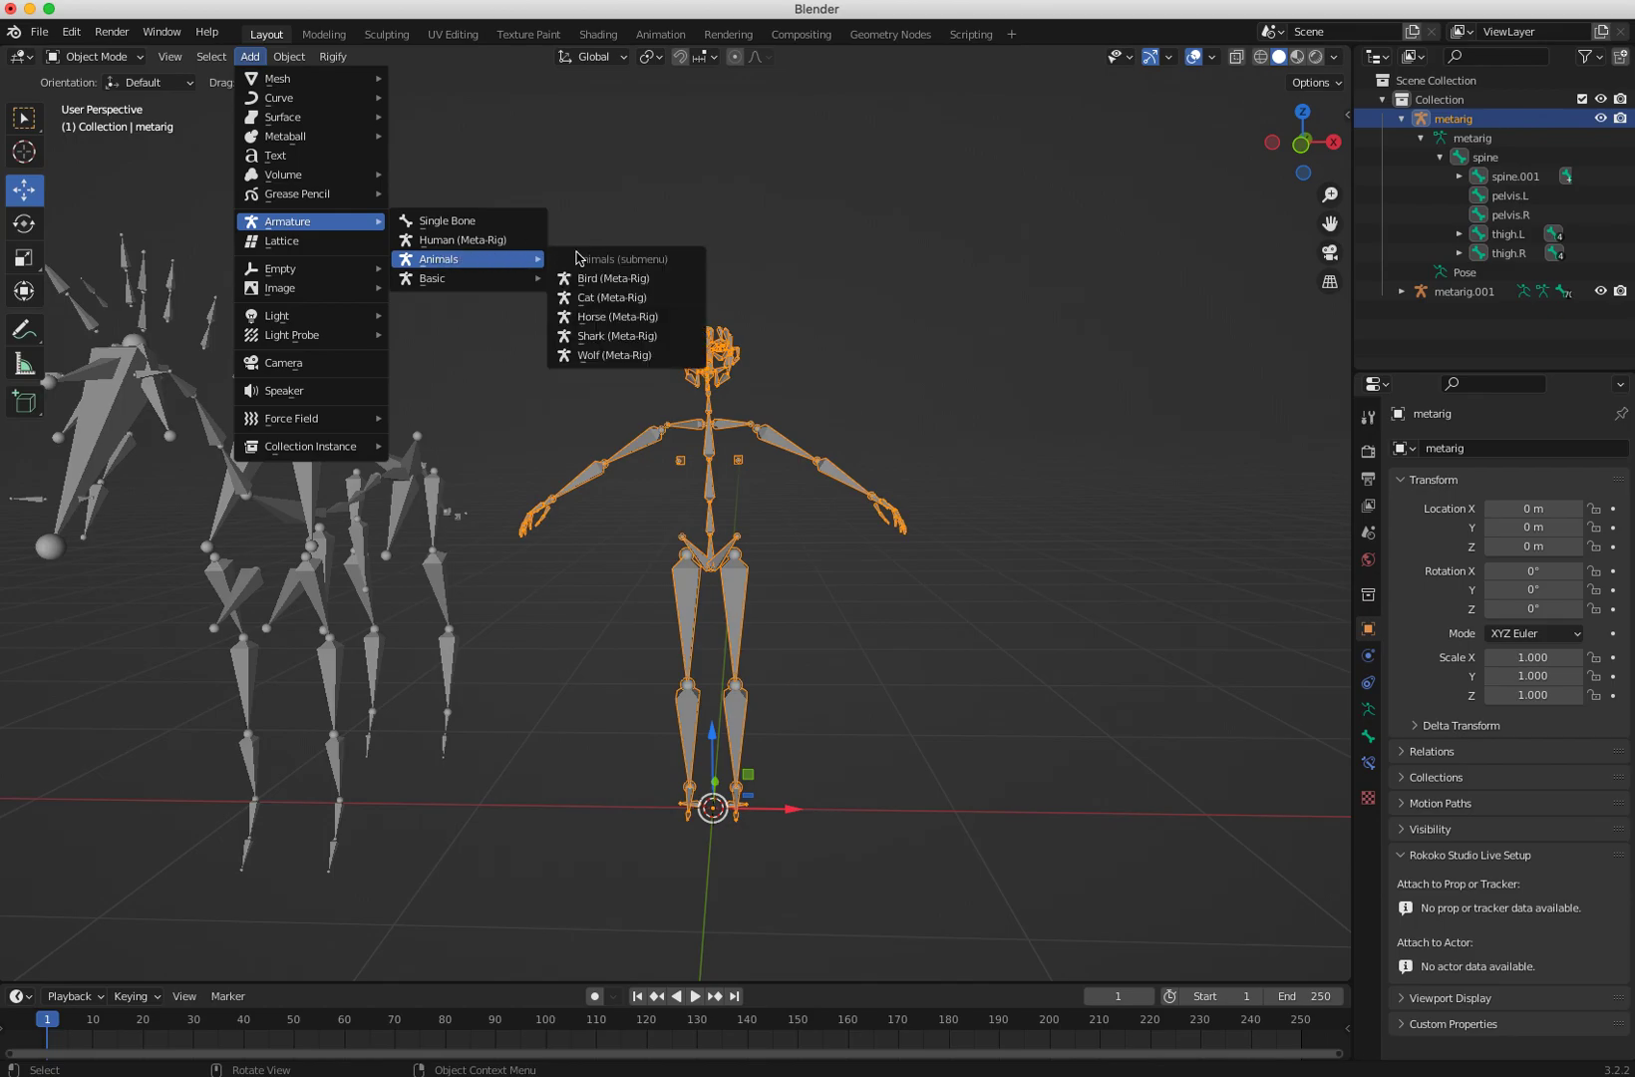
click(598, 336)
drag(792, 812, 1196, 788)
middle_drag(1036, 808, 886, 838)
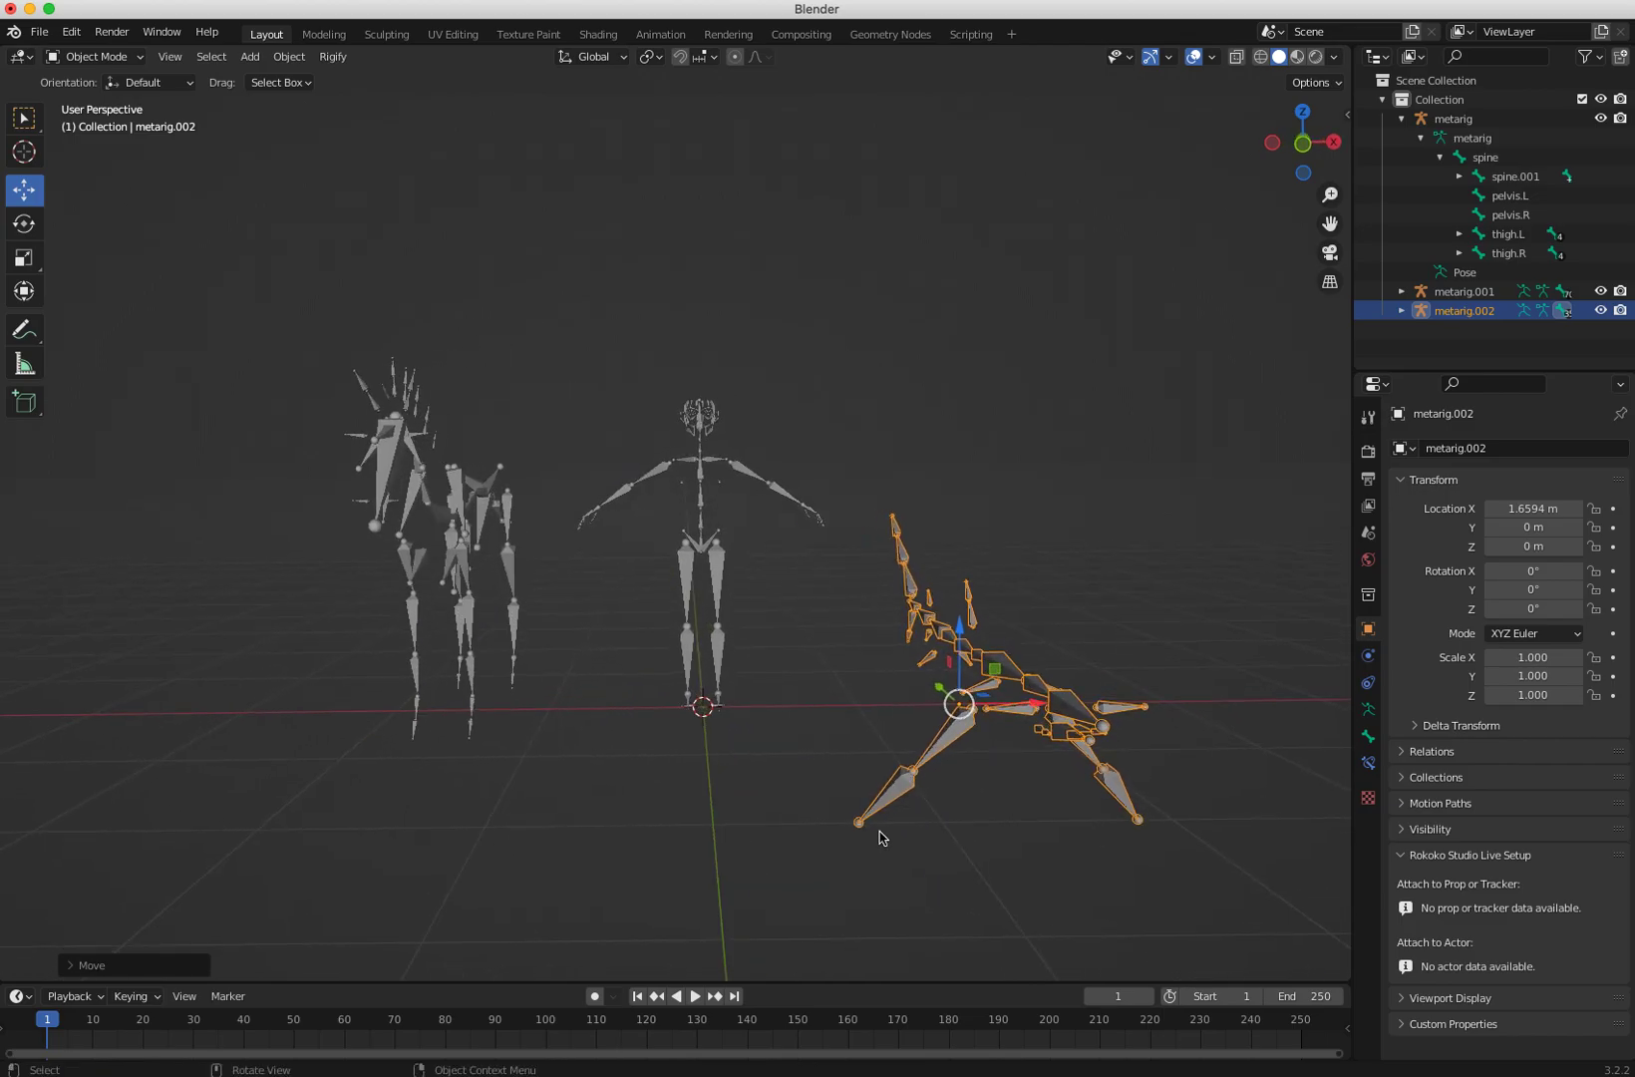
Step: Select all three meta-rigs and delete them
drag(218, 299, 1139, 800)
key(Delete)
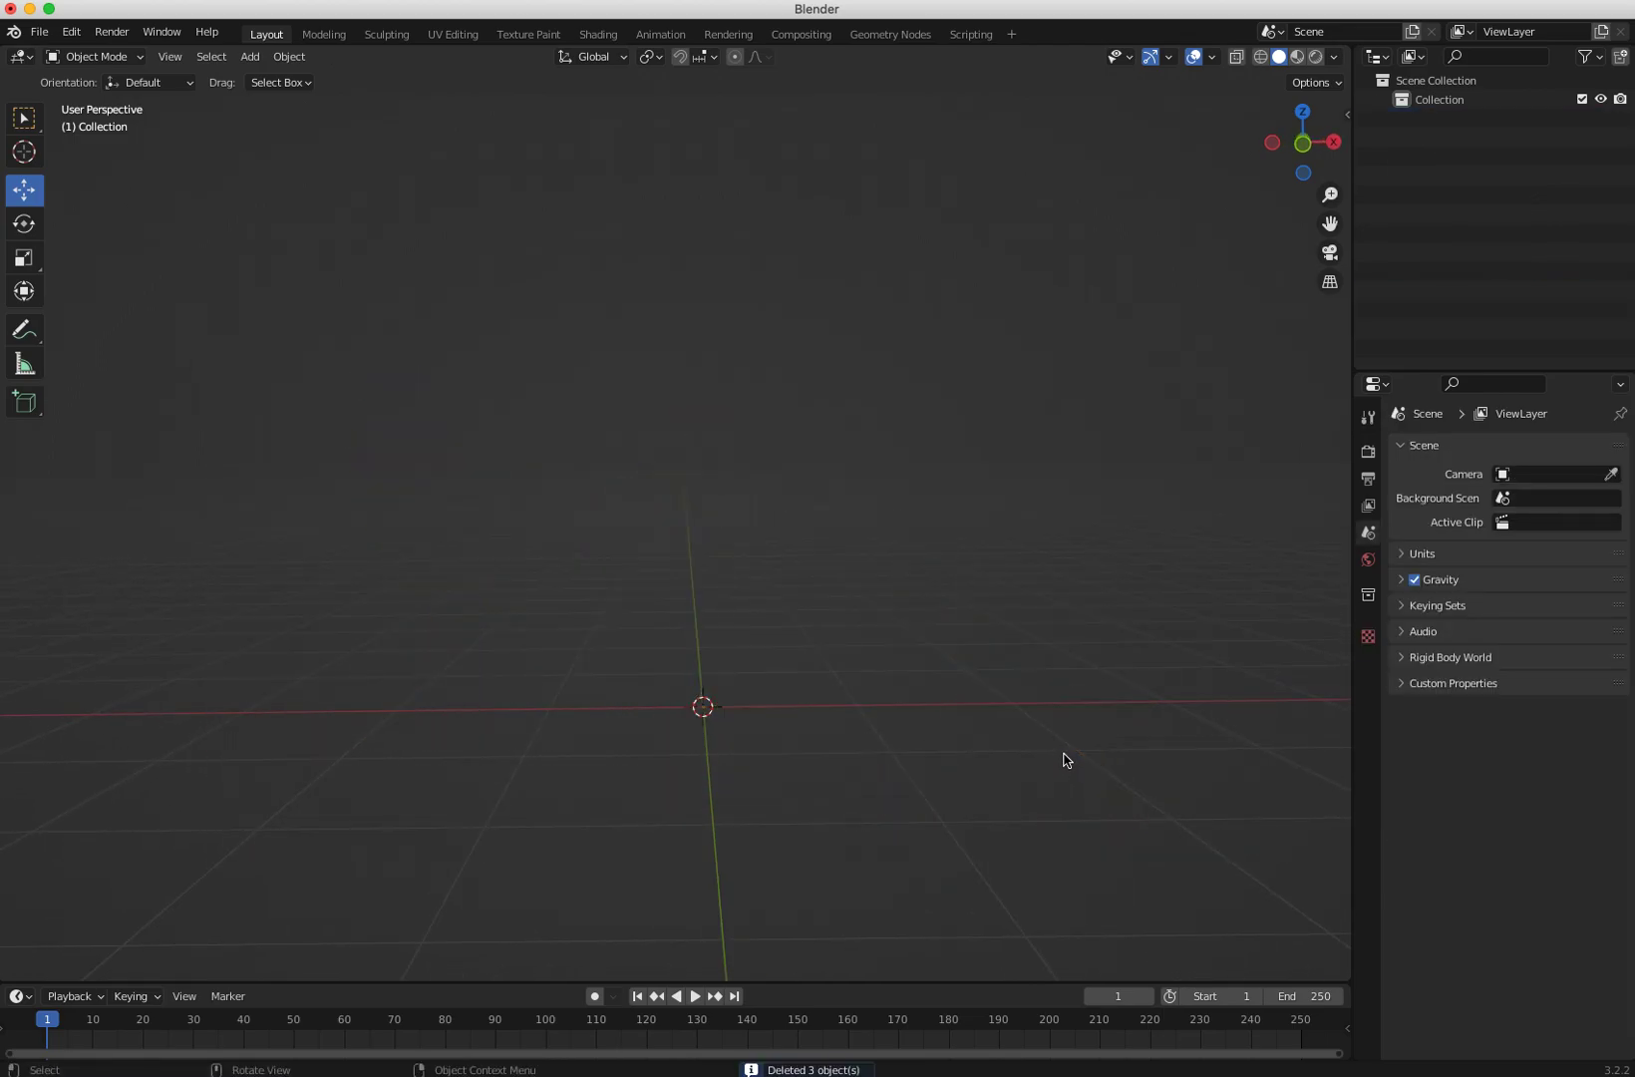
Step: Add a Basic Human (Meta-Rig) armature at the scene origin
click(249, 56)
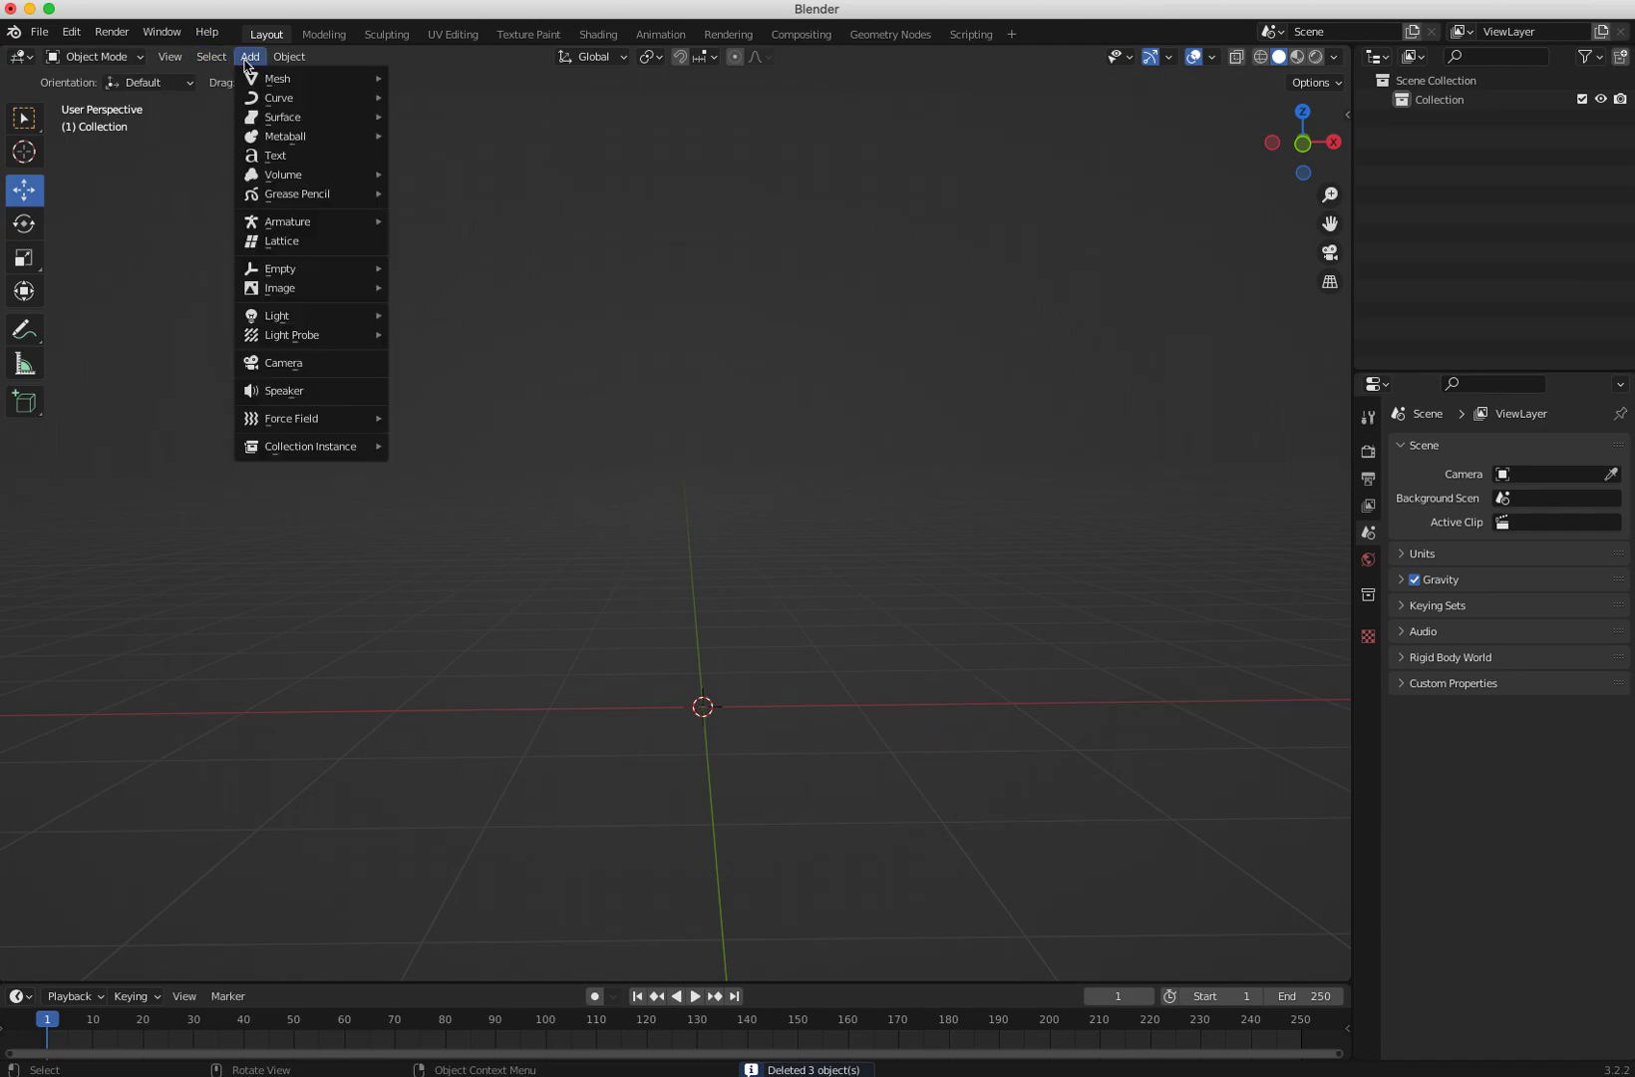
mouse_move(286, 227)
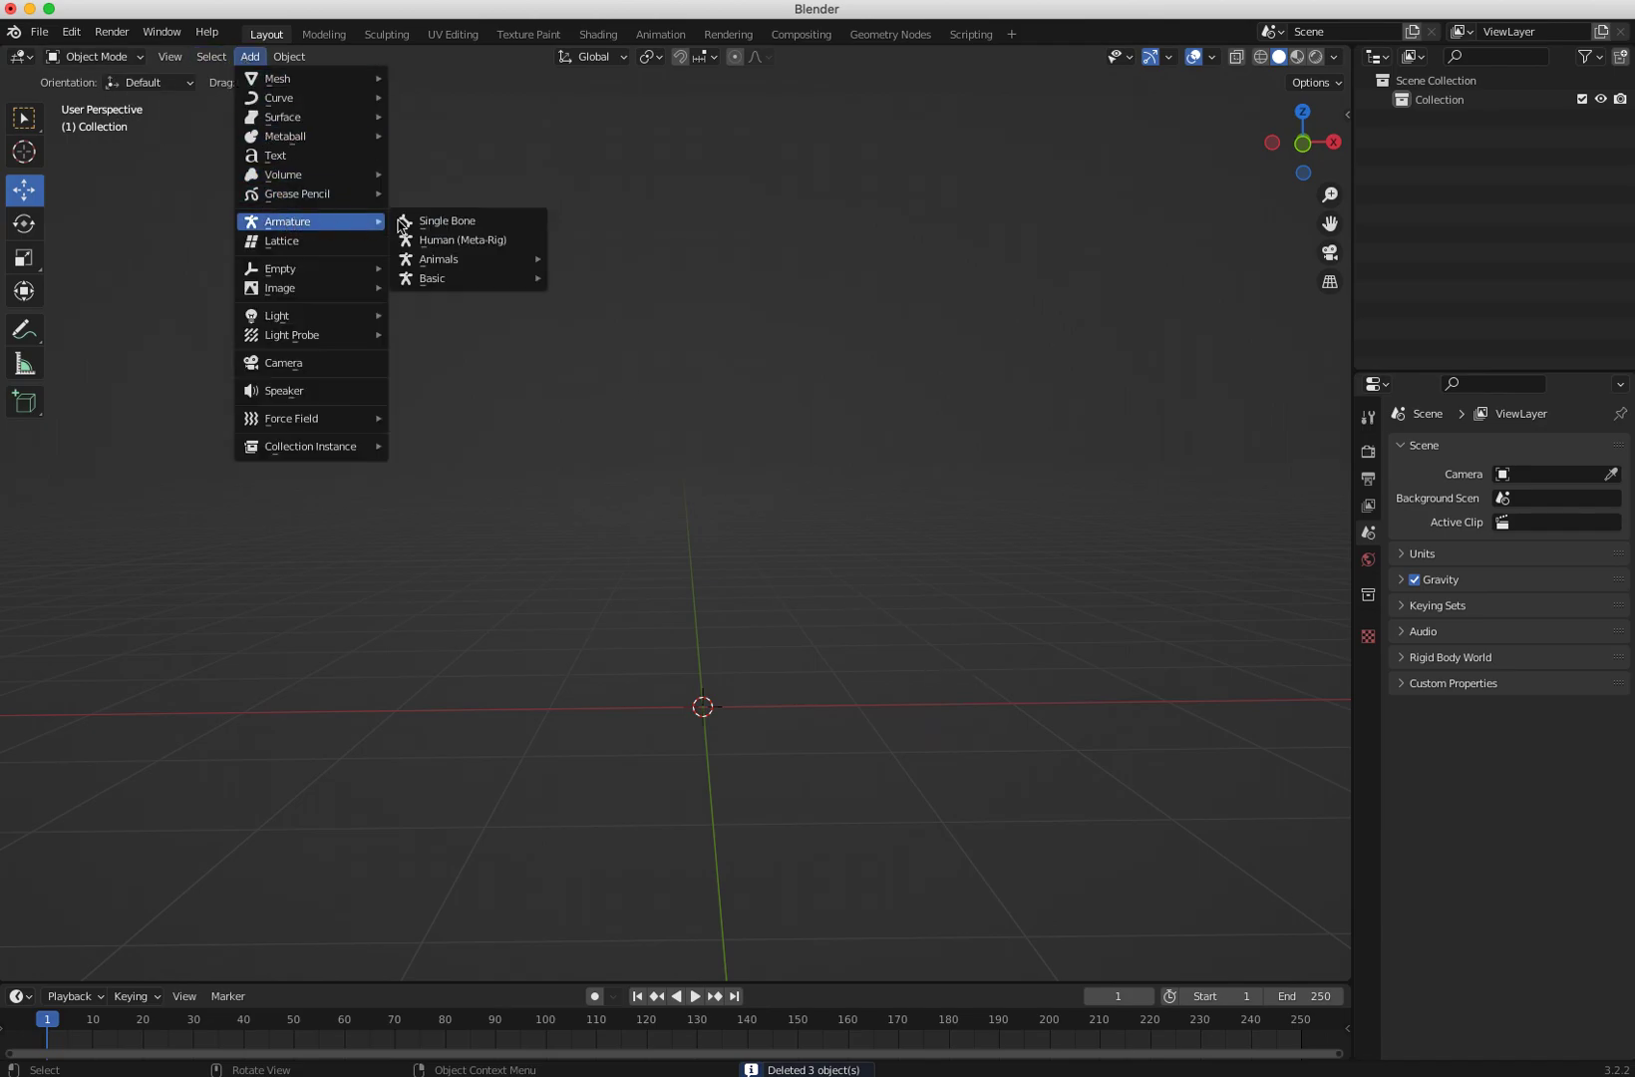
mouse_move(454, 269)
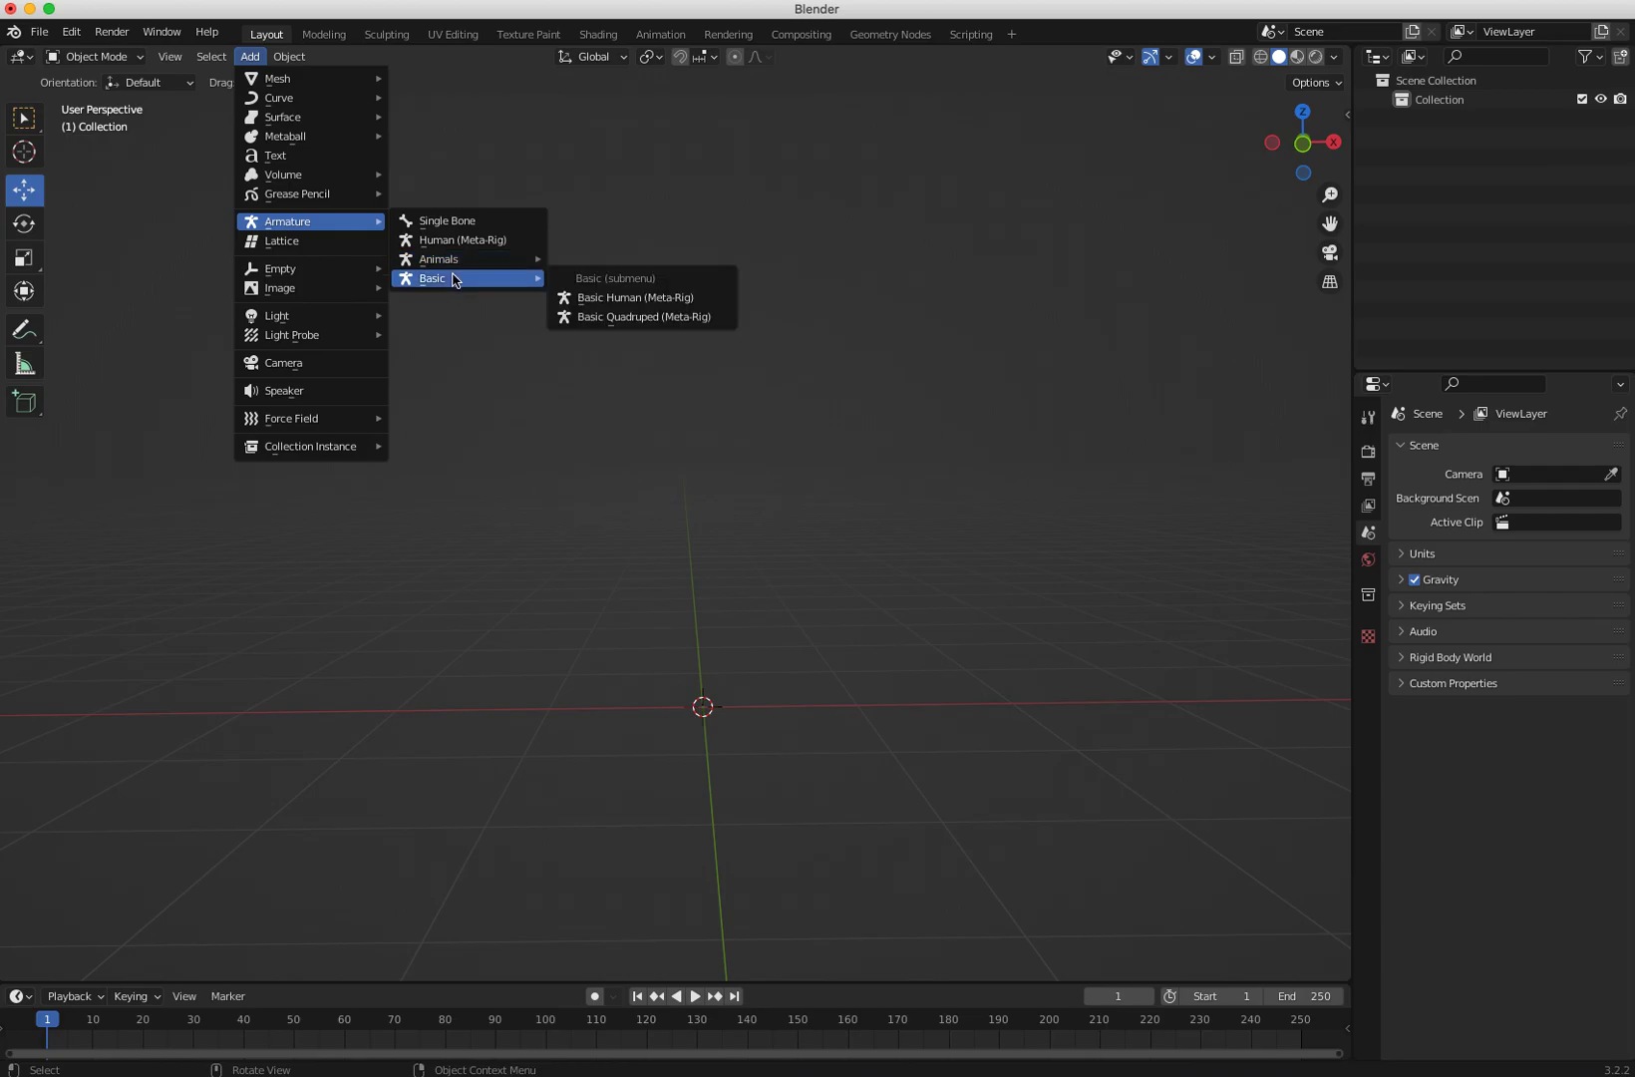
click(605, 299)
Step: Inspect the basic human meta-rig from several angles and expand its entry in the scene hierarchy
middle_drag(602, 544, 575, 308)
middle_drag(519, 515, 709, 656)
middle_drag(579, 626, 745, 561)
click(1401, 118)
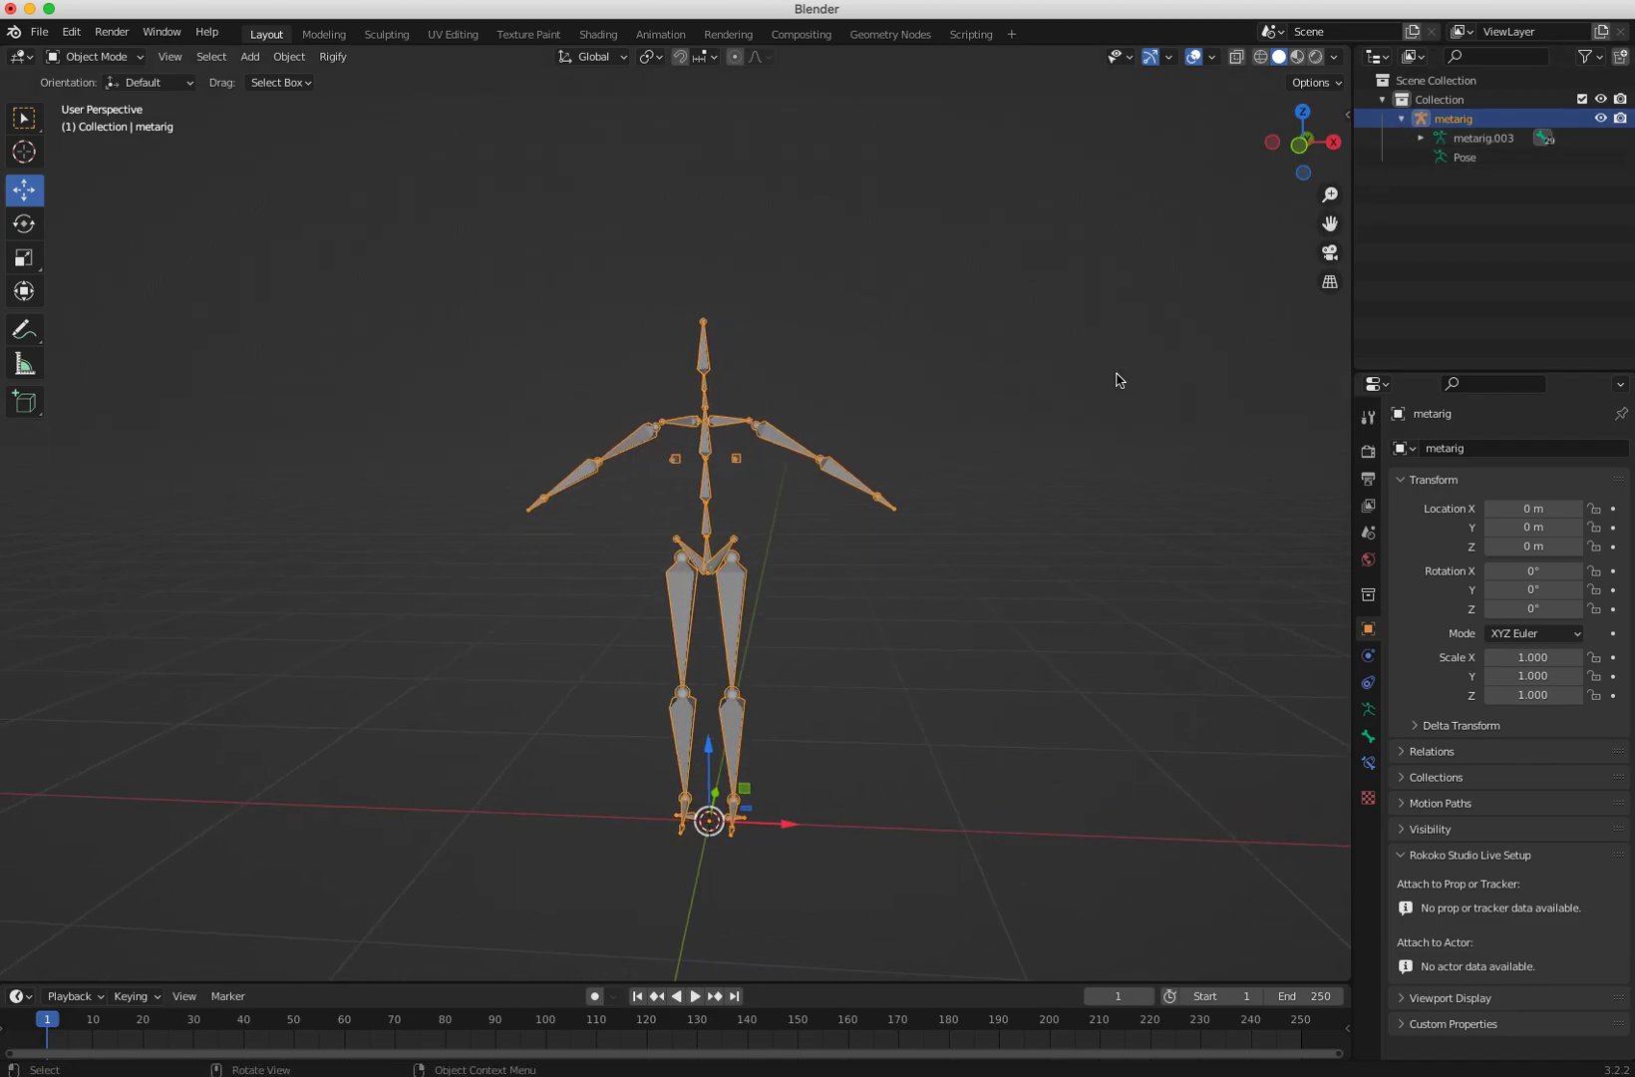
middle_drag(653, 643, 497, 697)
click(531, 726)
middle_drag(583, 741, 755, 601)
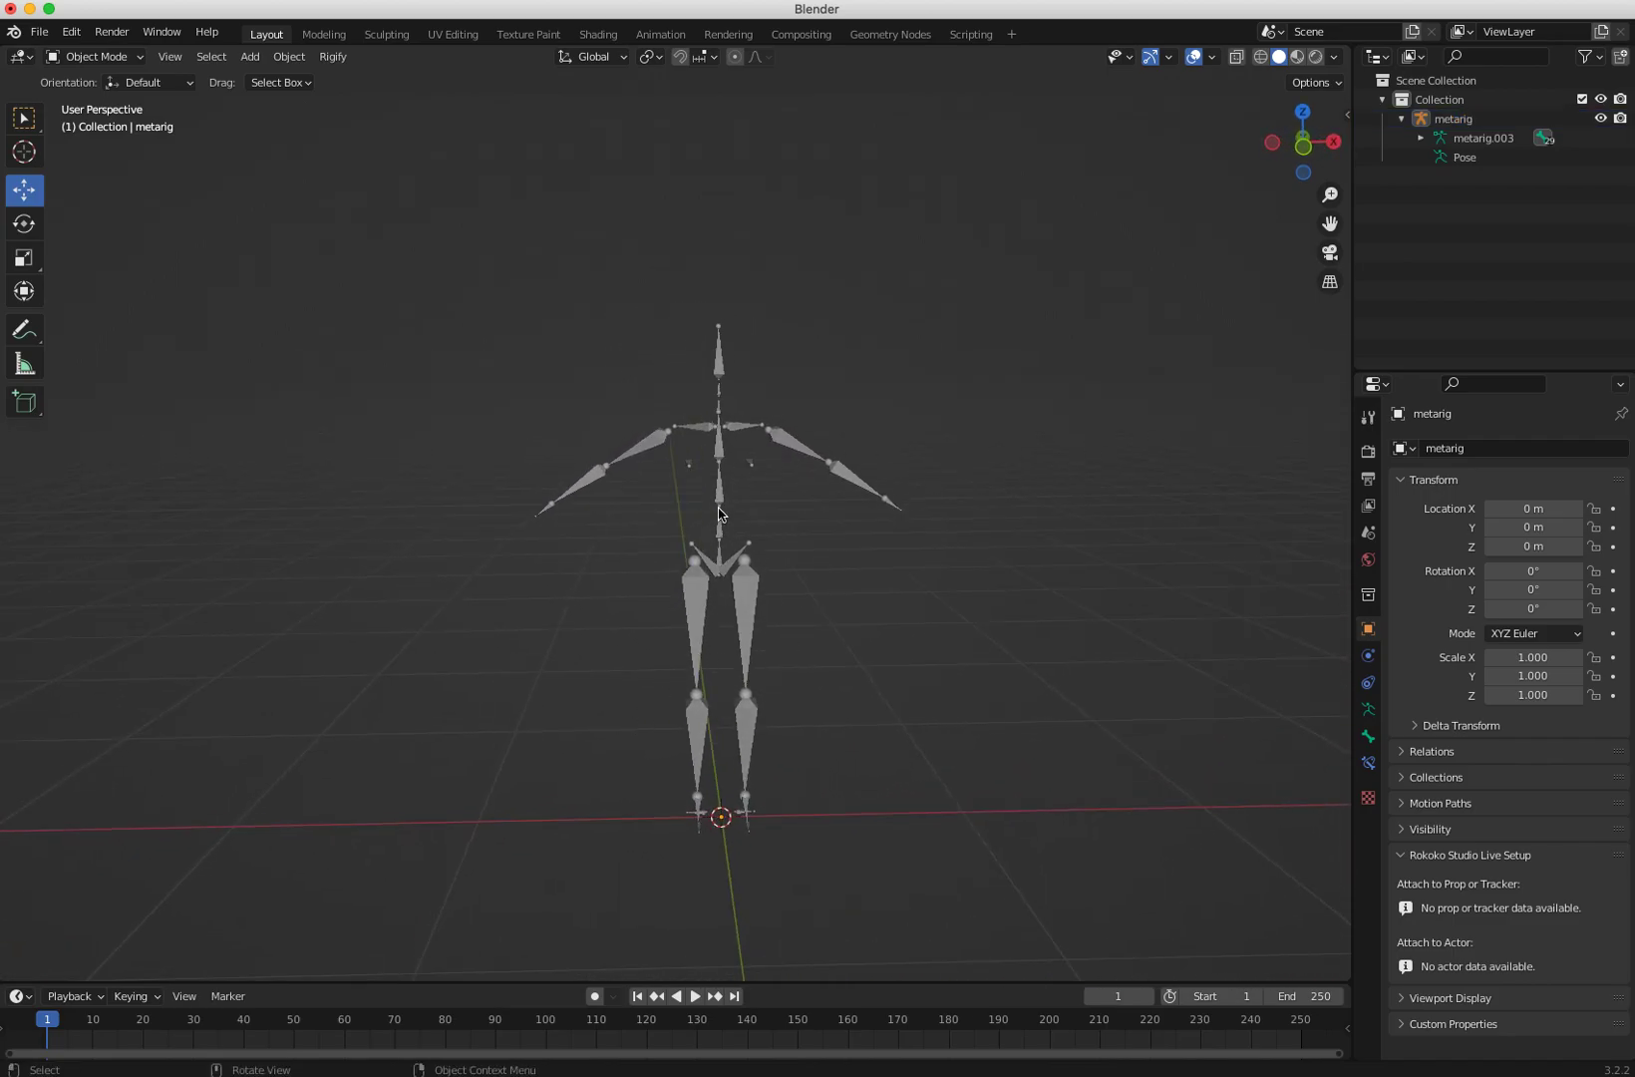
click(710, 564)
middle_drag(635, 634, 586, 652)
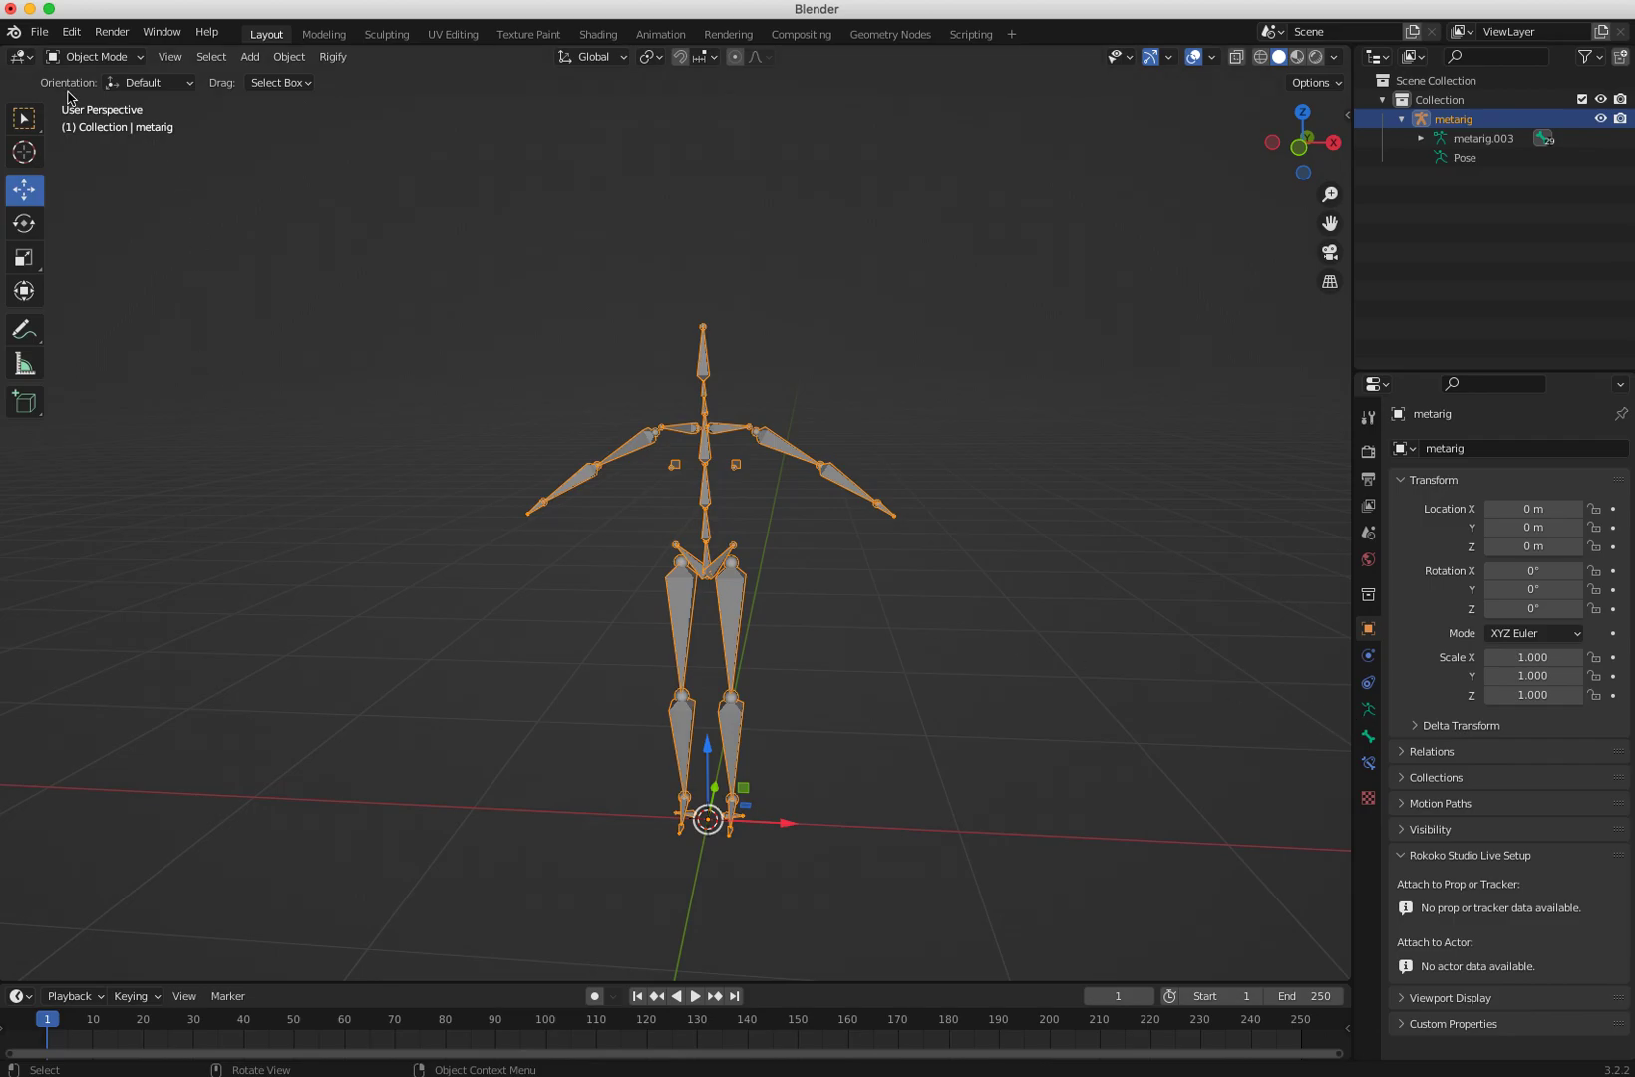
Step: Import the RiggingCharacter_Rigify01.fbx character model from the RiggingCharacter folder
click(39, 31)
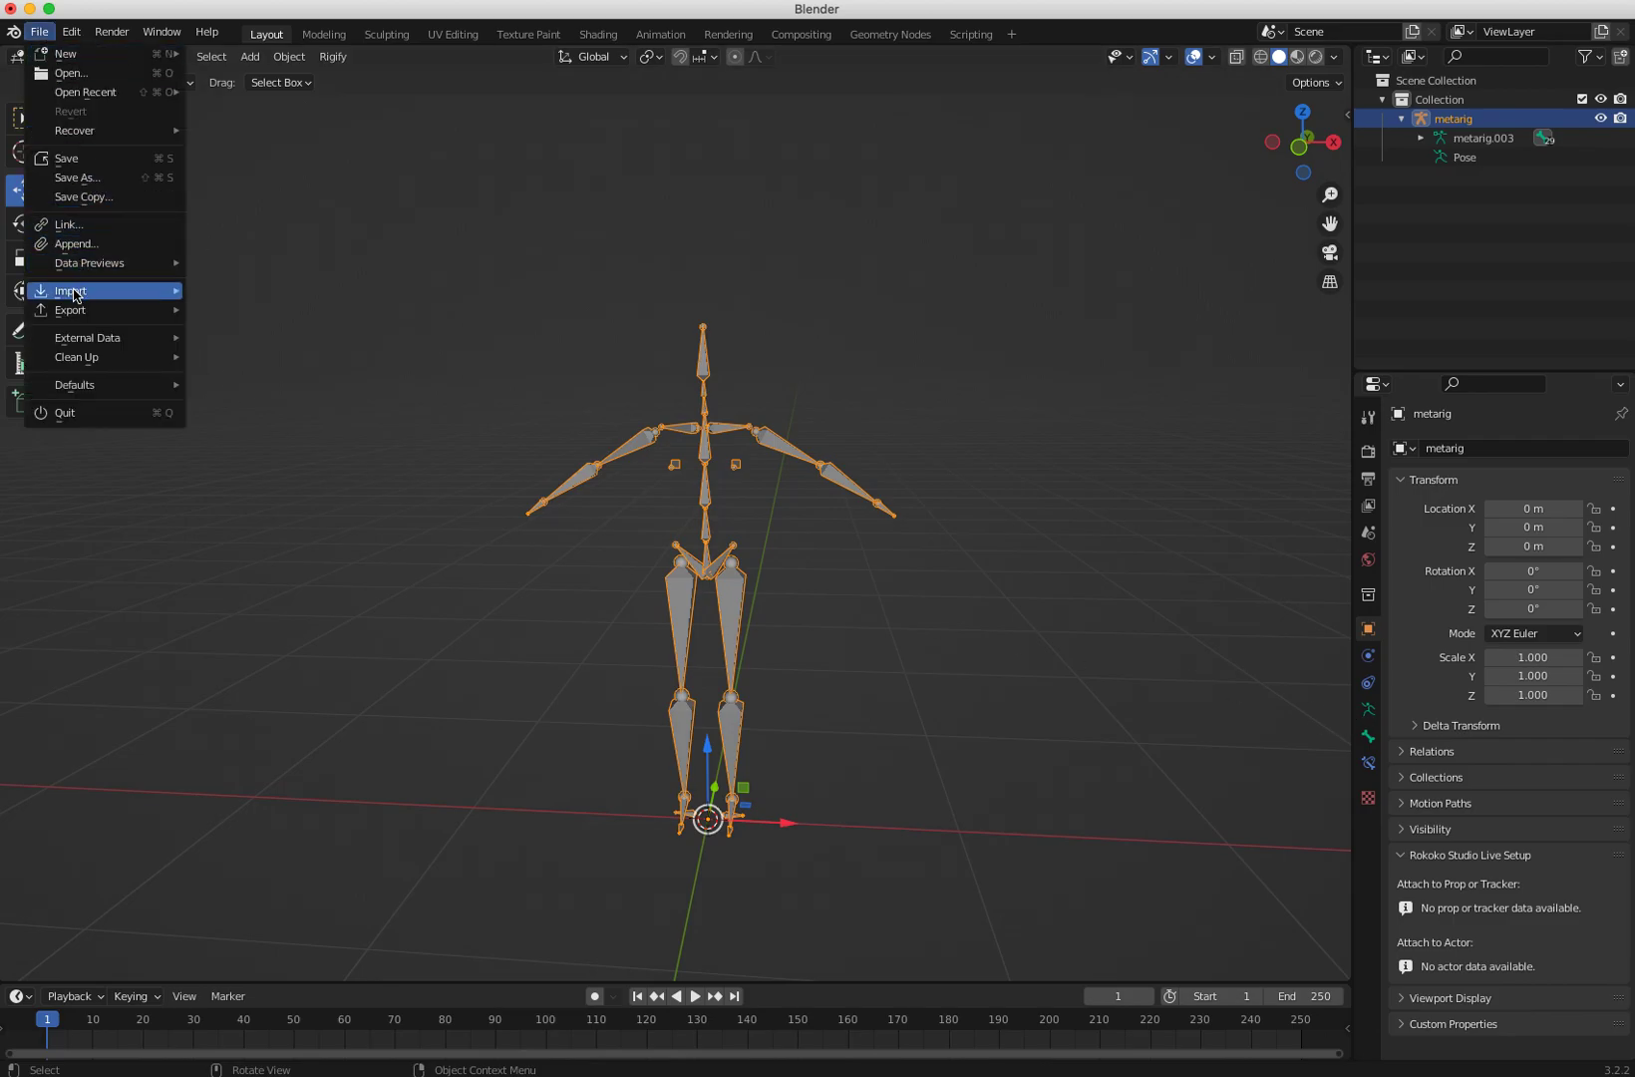
mouse_move(72, 296)
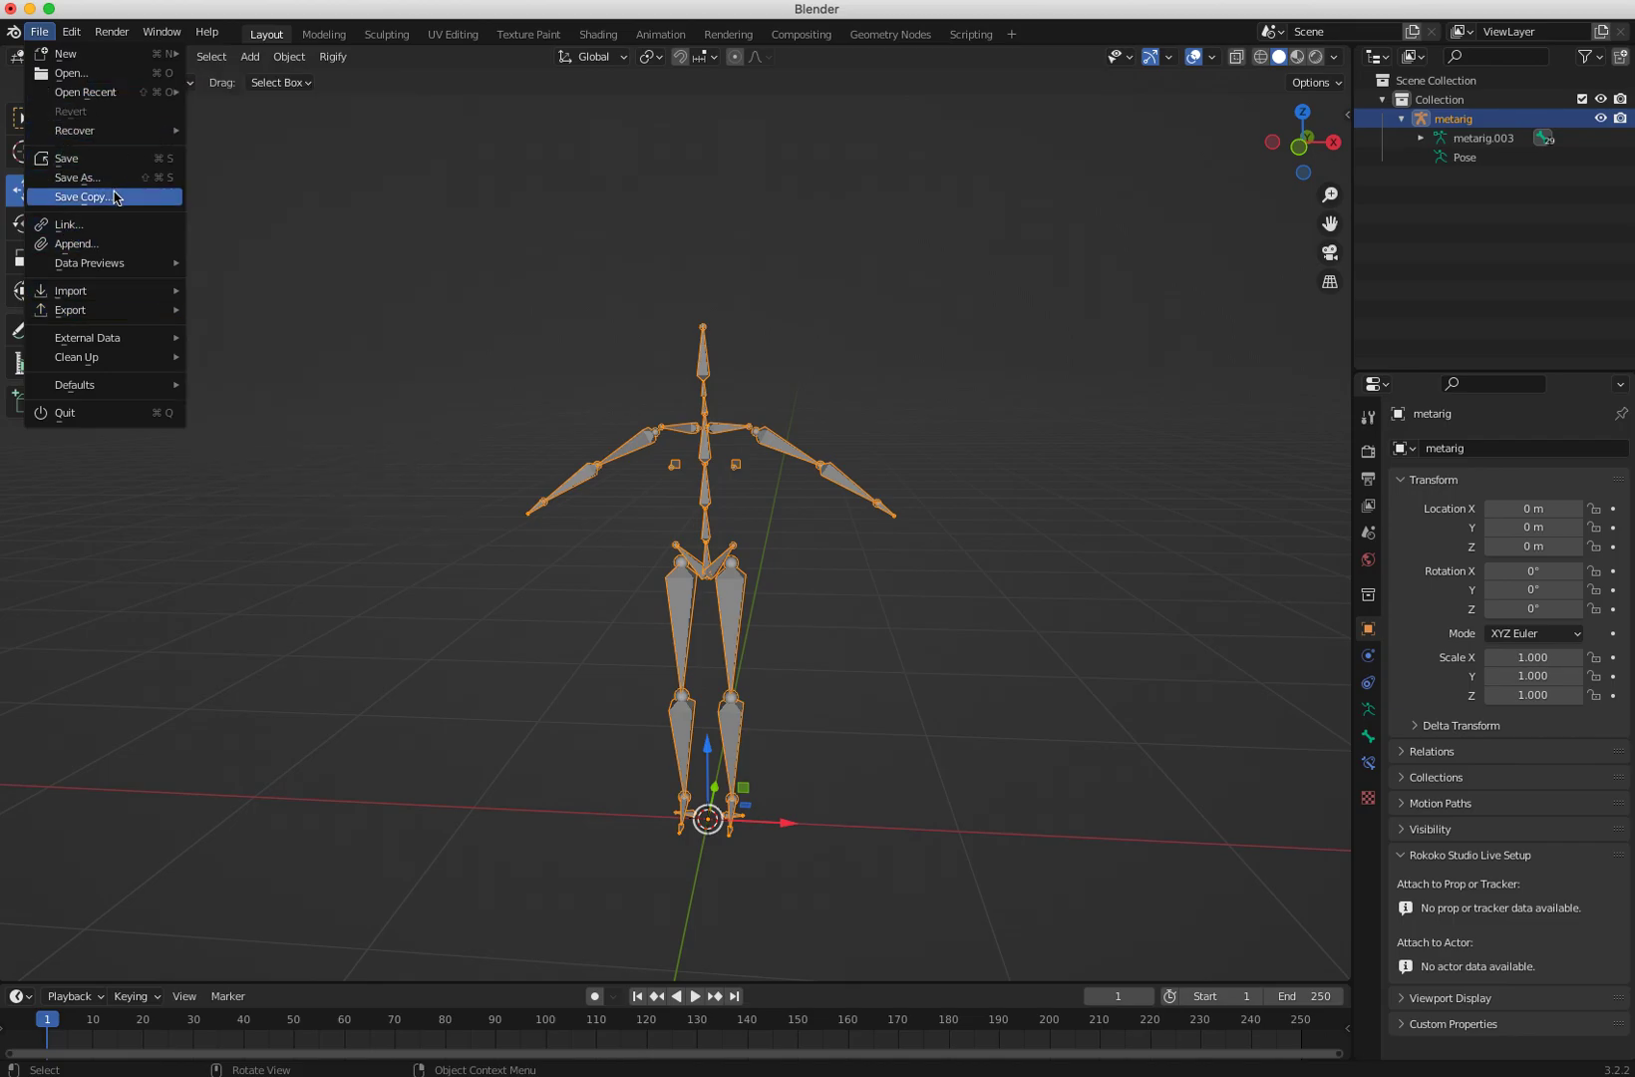
mouse_move(135, 292)
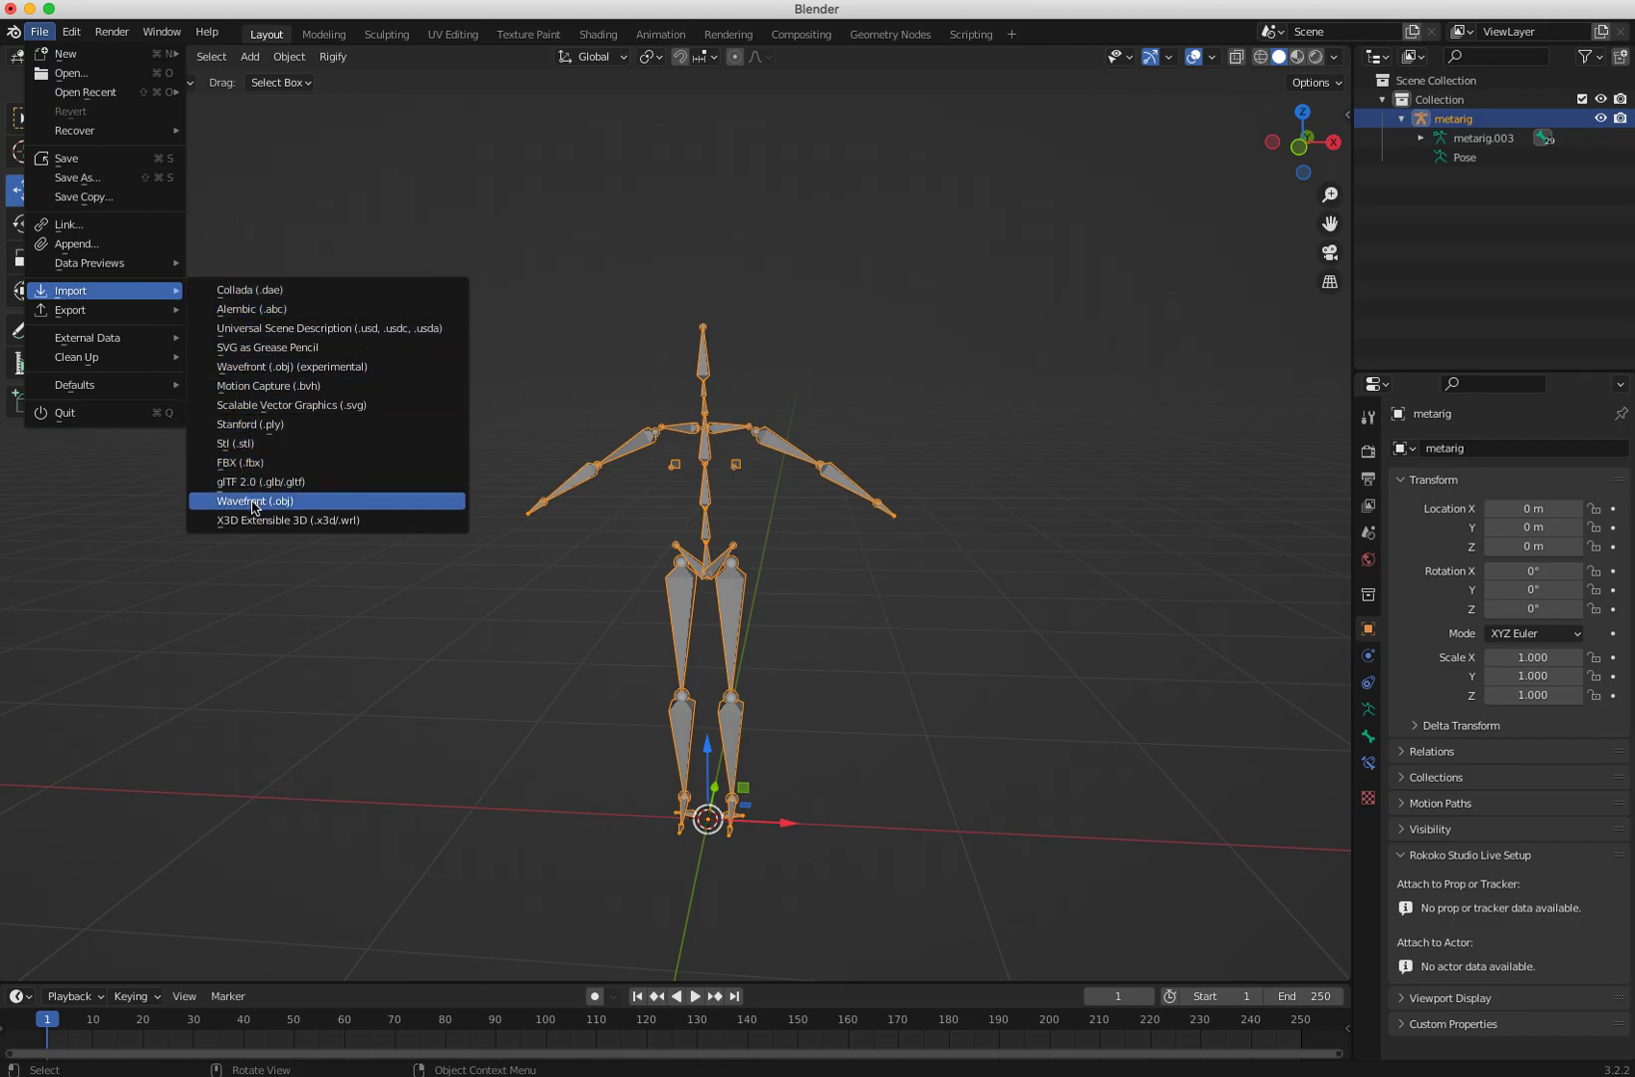
click(241, 465)
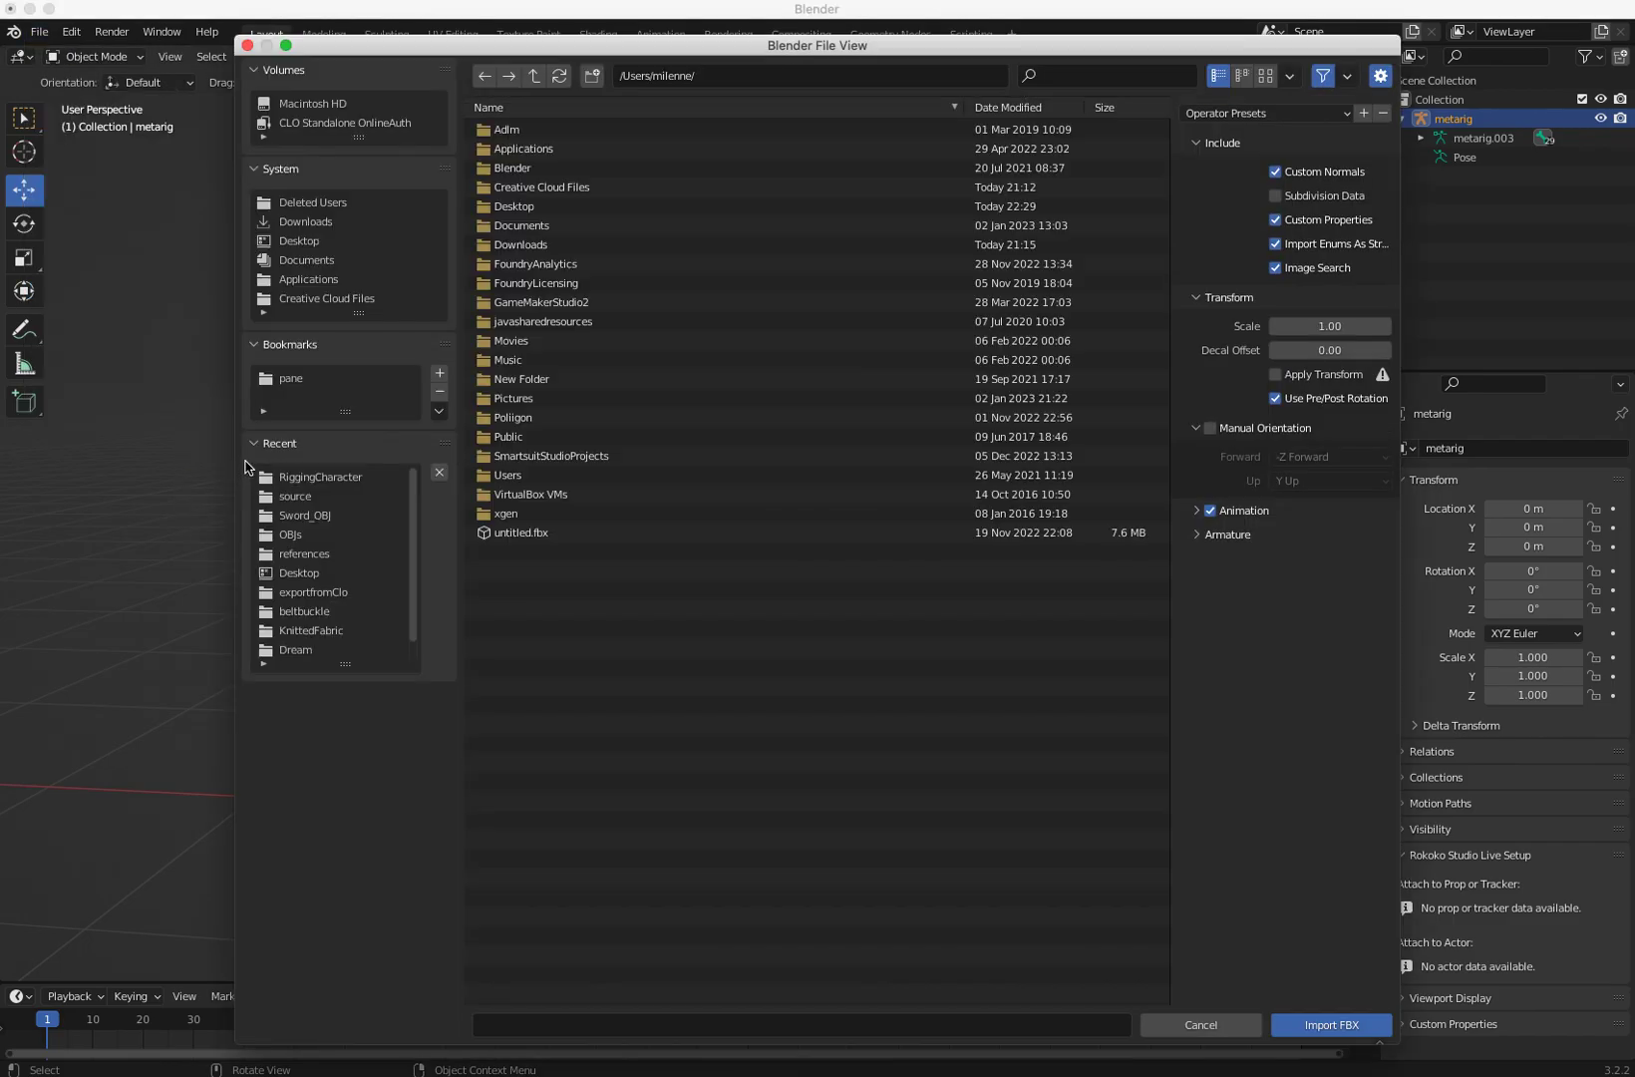
click(310, 479)
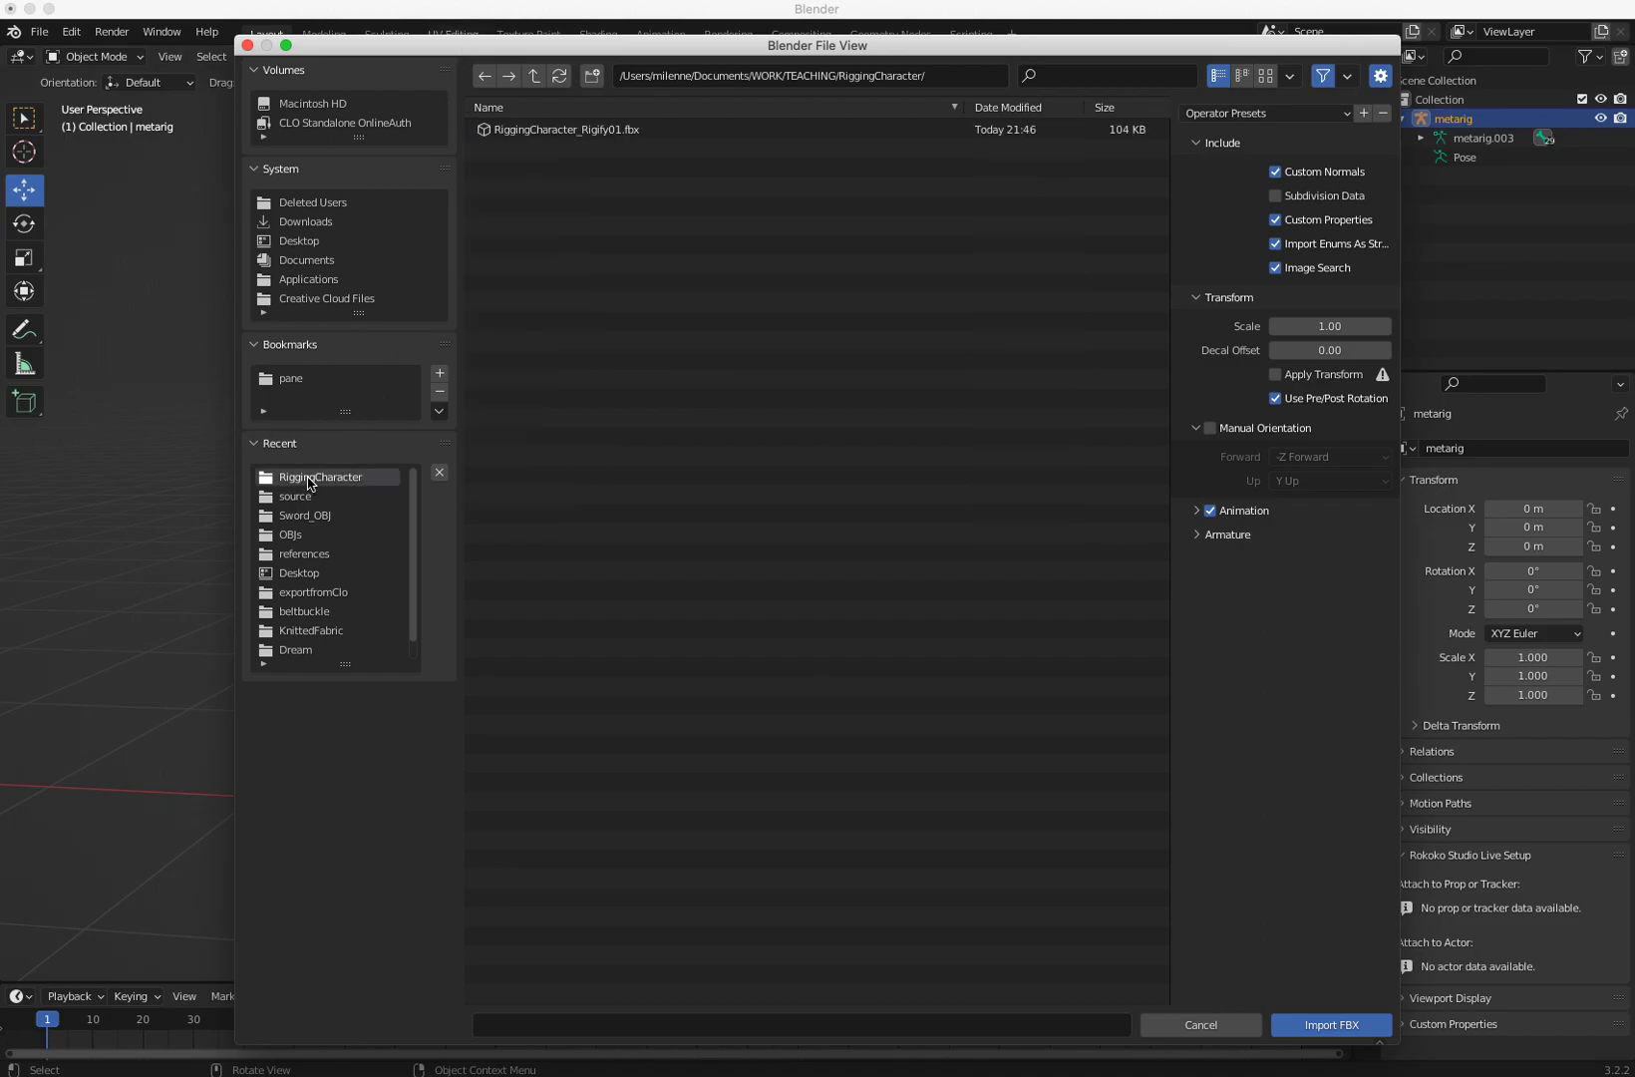
click(526, 130)
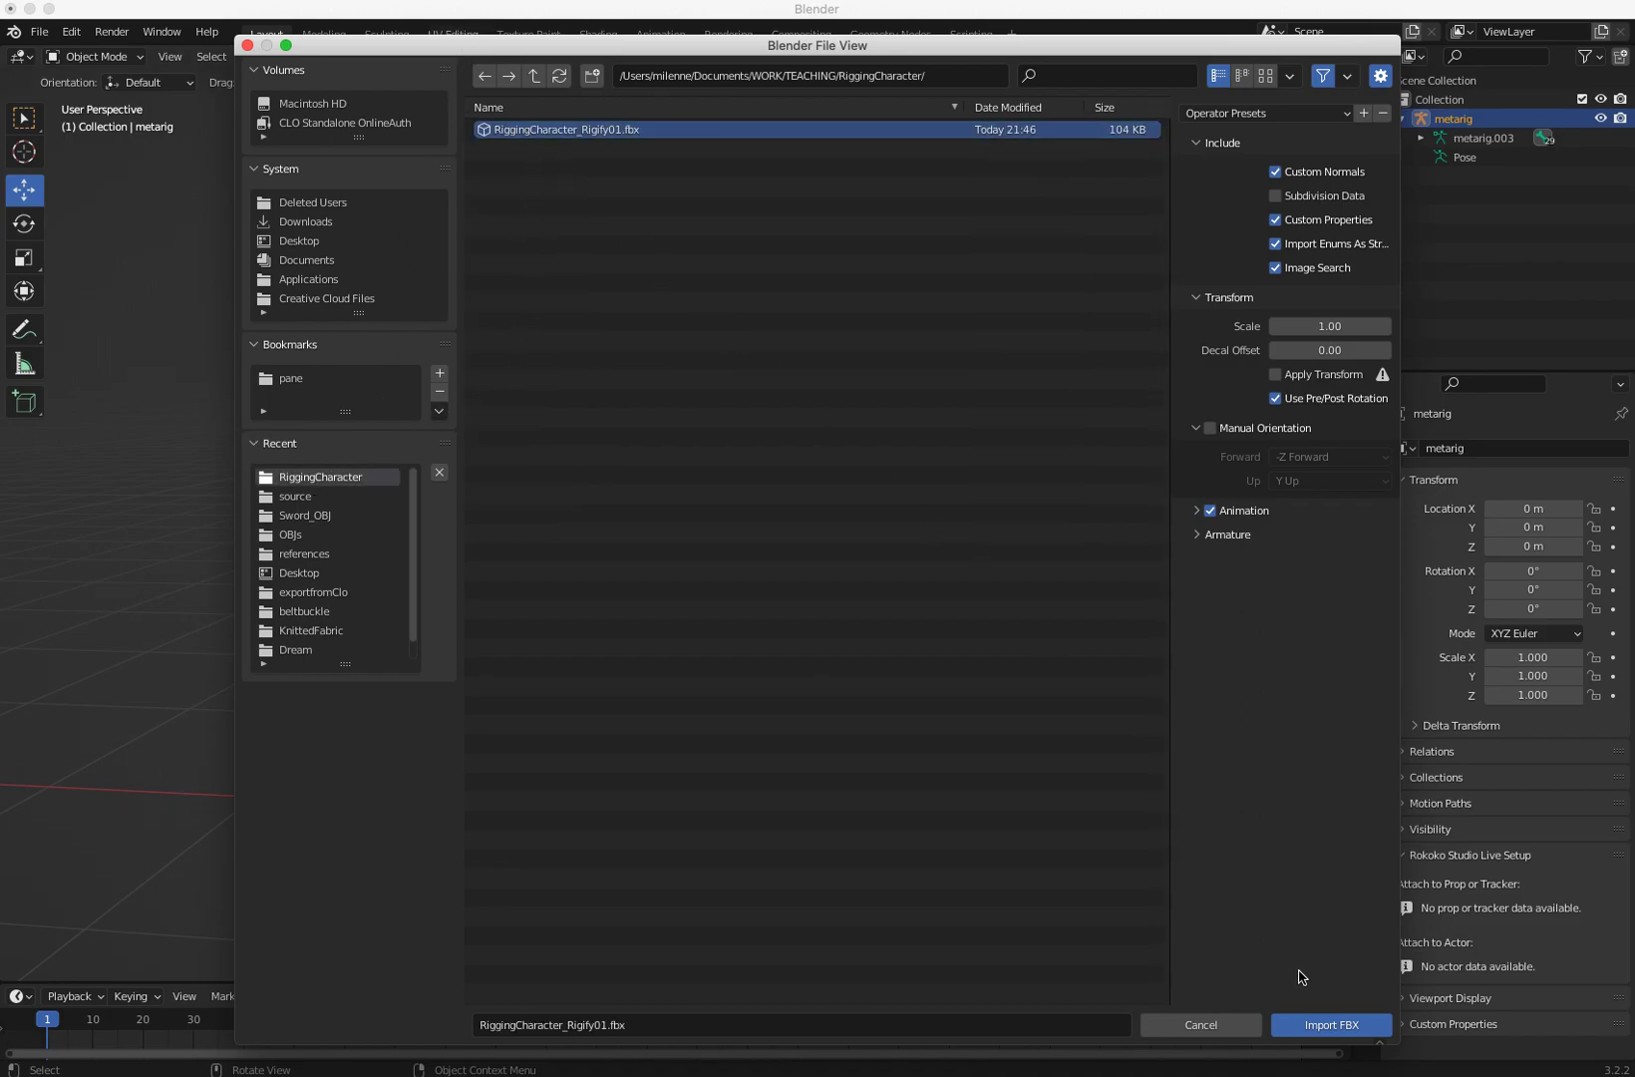
click(1316, 1028)
mouse_move(690, 740)
middle_down()
mouse_move(632, 727)
mouse_move(927, 725)
mouse_move(675, 729)
middle_up()
click(575, 691)
click(681, 727)
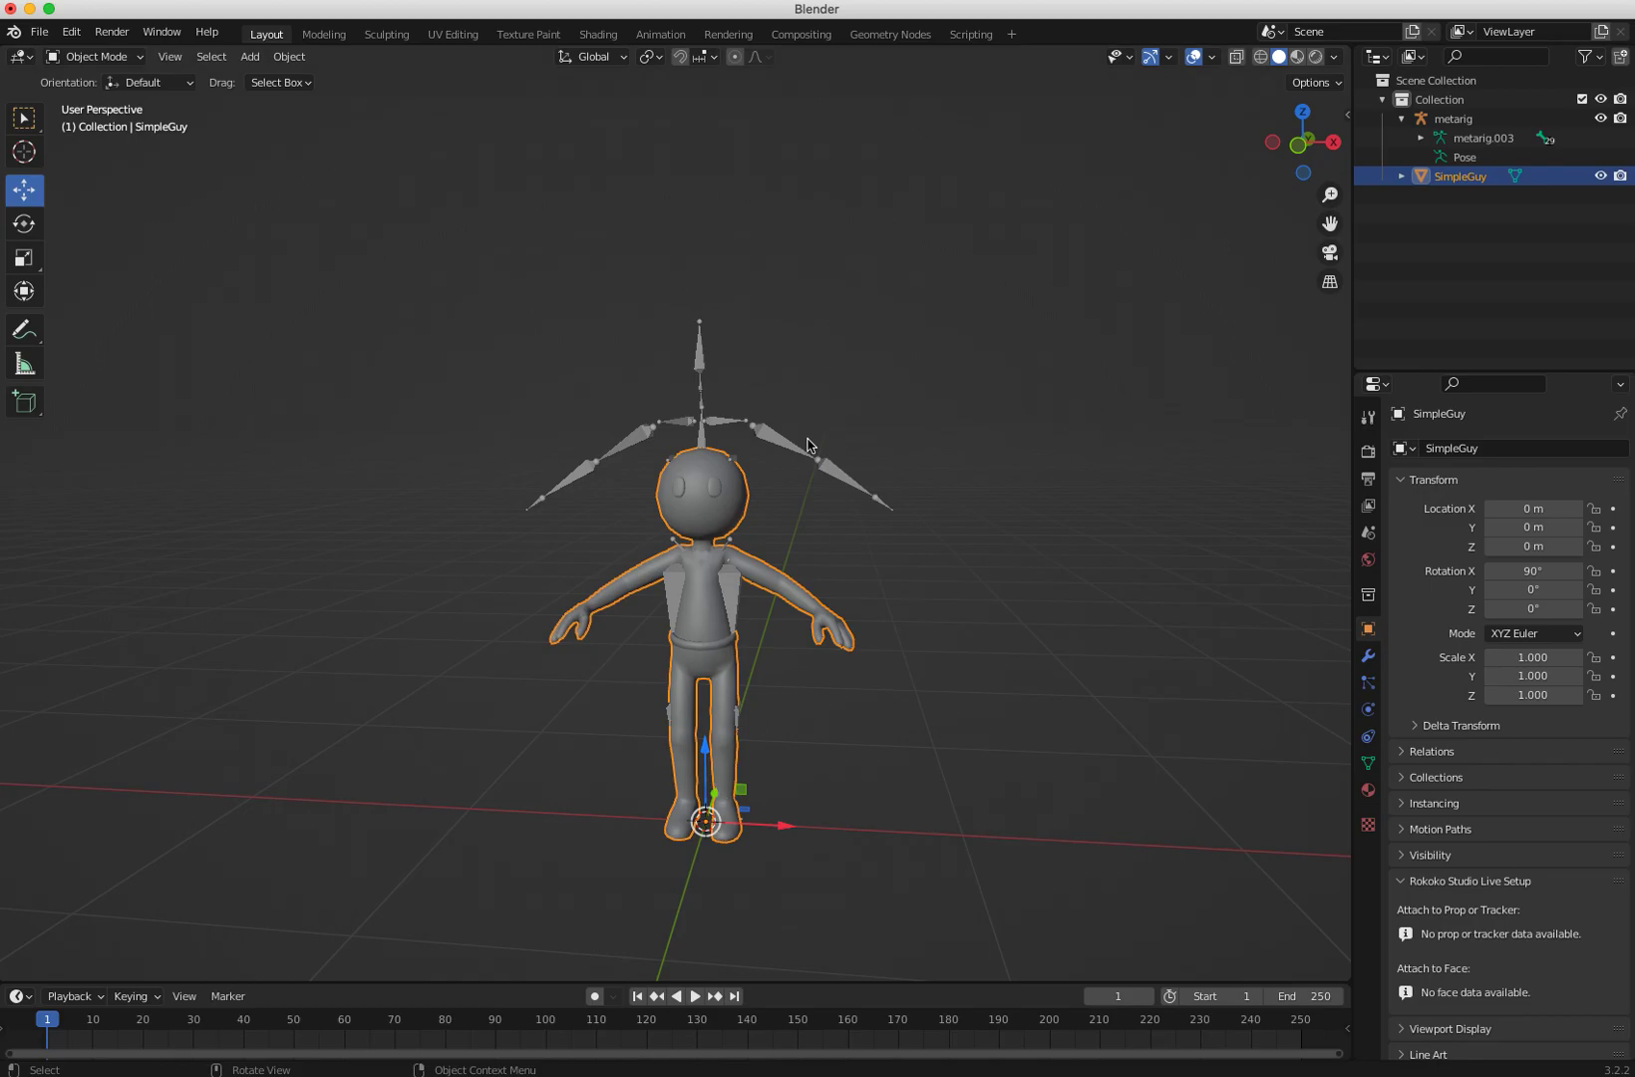
key(shift+space)
key(s)
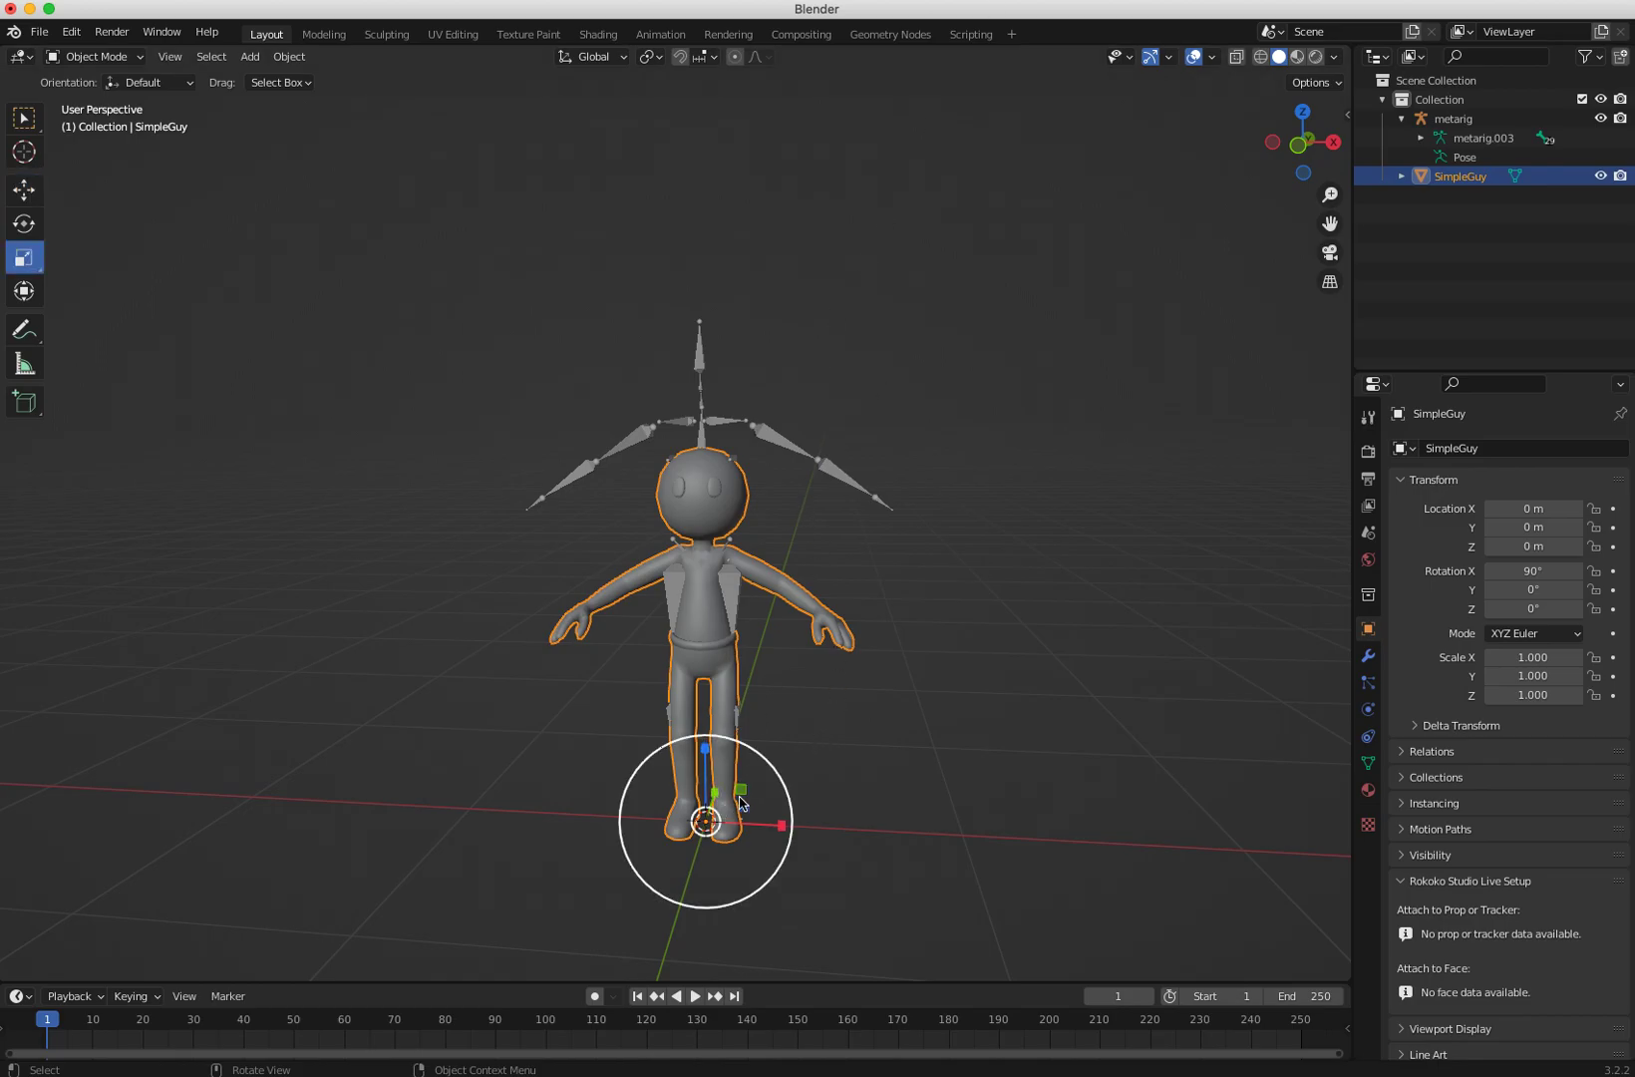
drag(783, 767, 827, 740)
key(super+z)
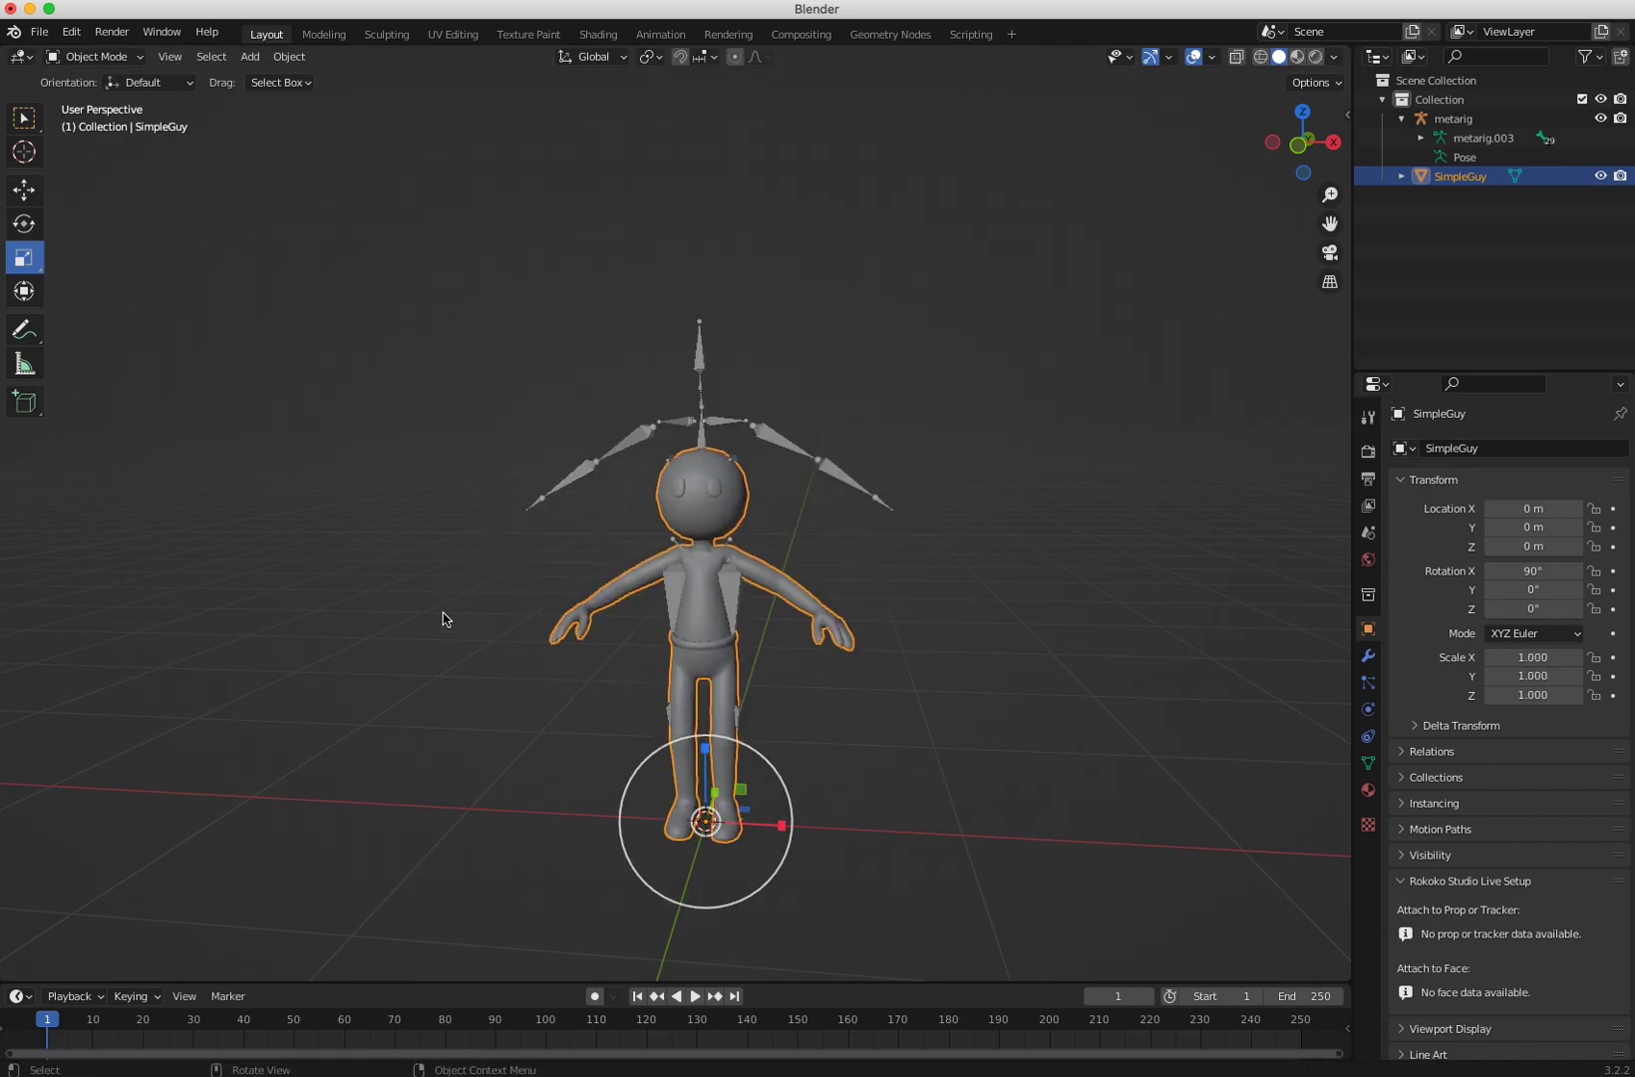
Step: Select the meta-rig and enable In Front in its armature viewport display settings
click(445, 612)
click(602, 466)
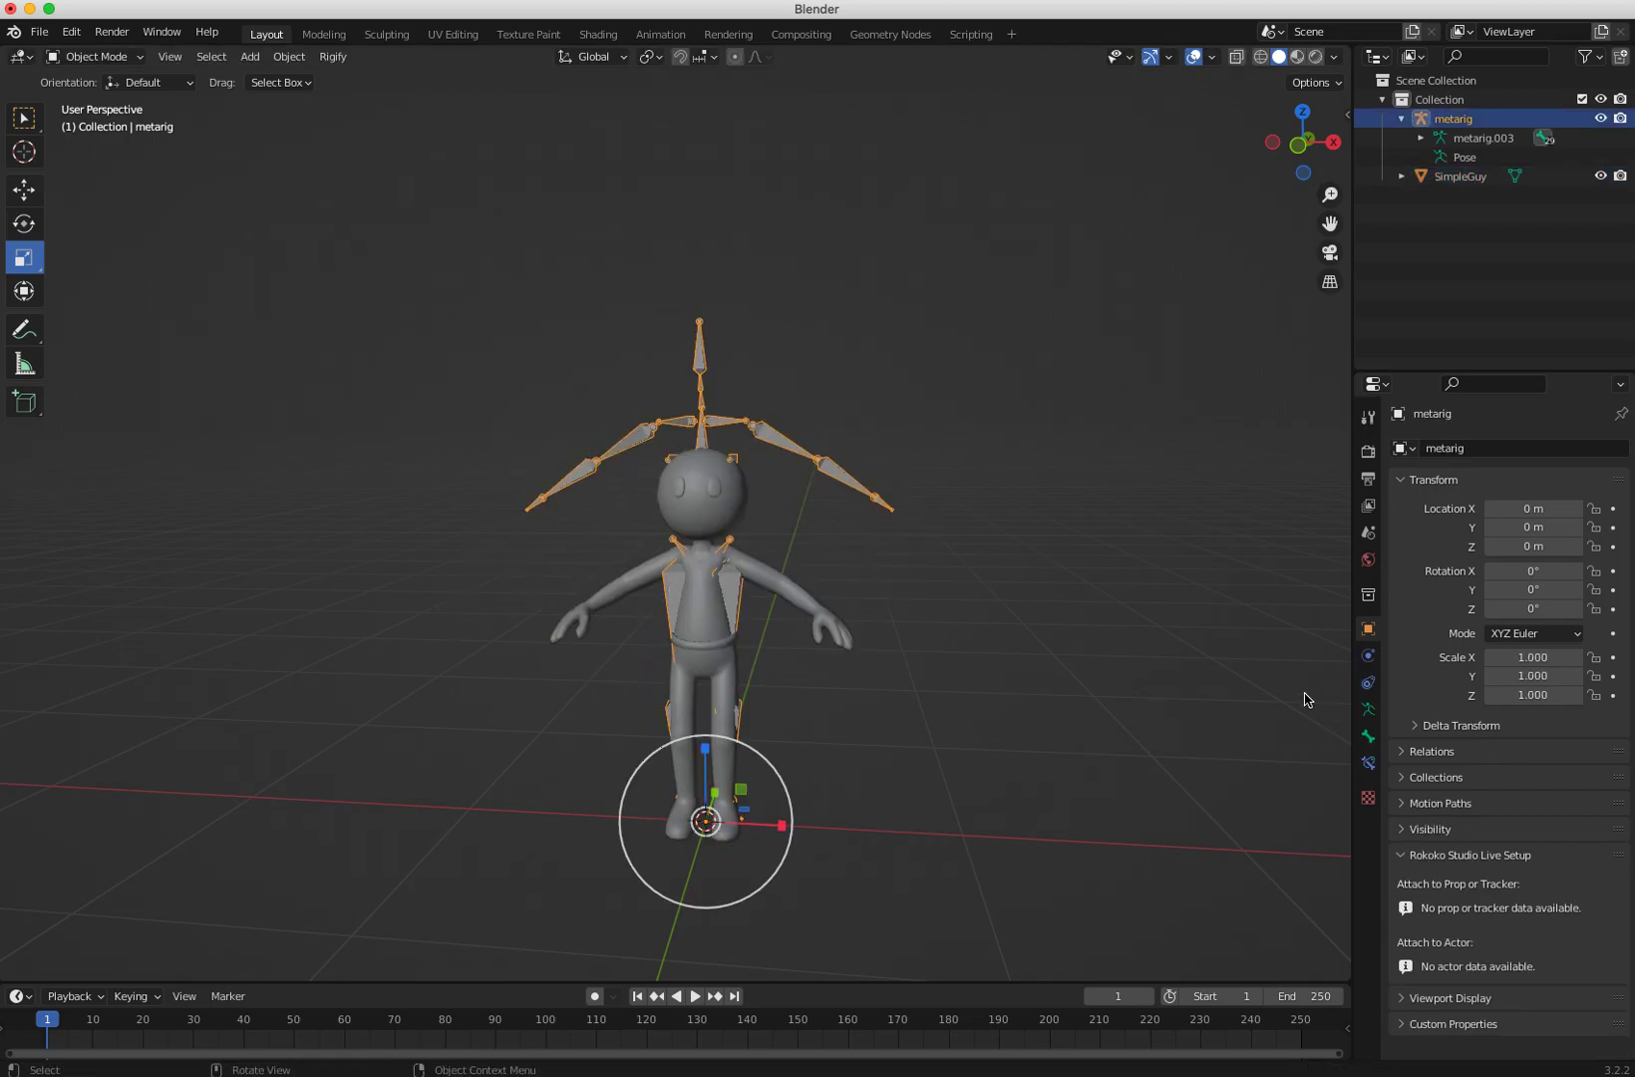
click(1367, 739)
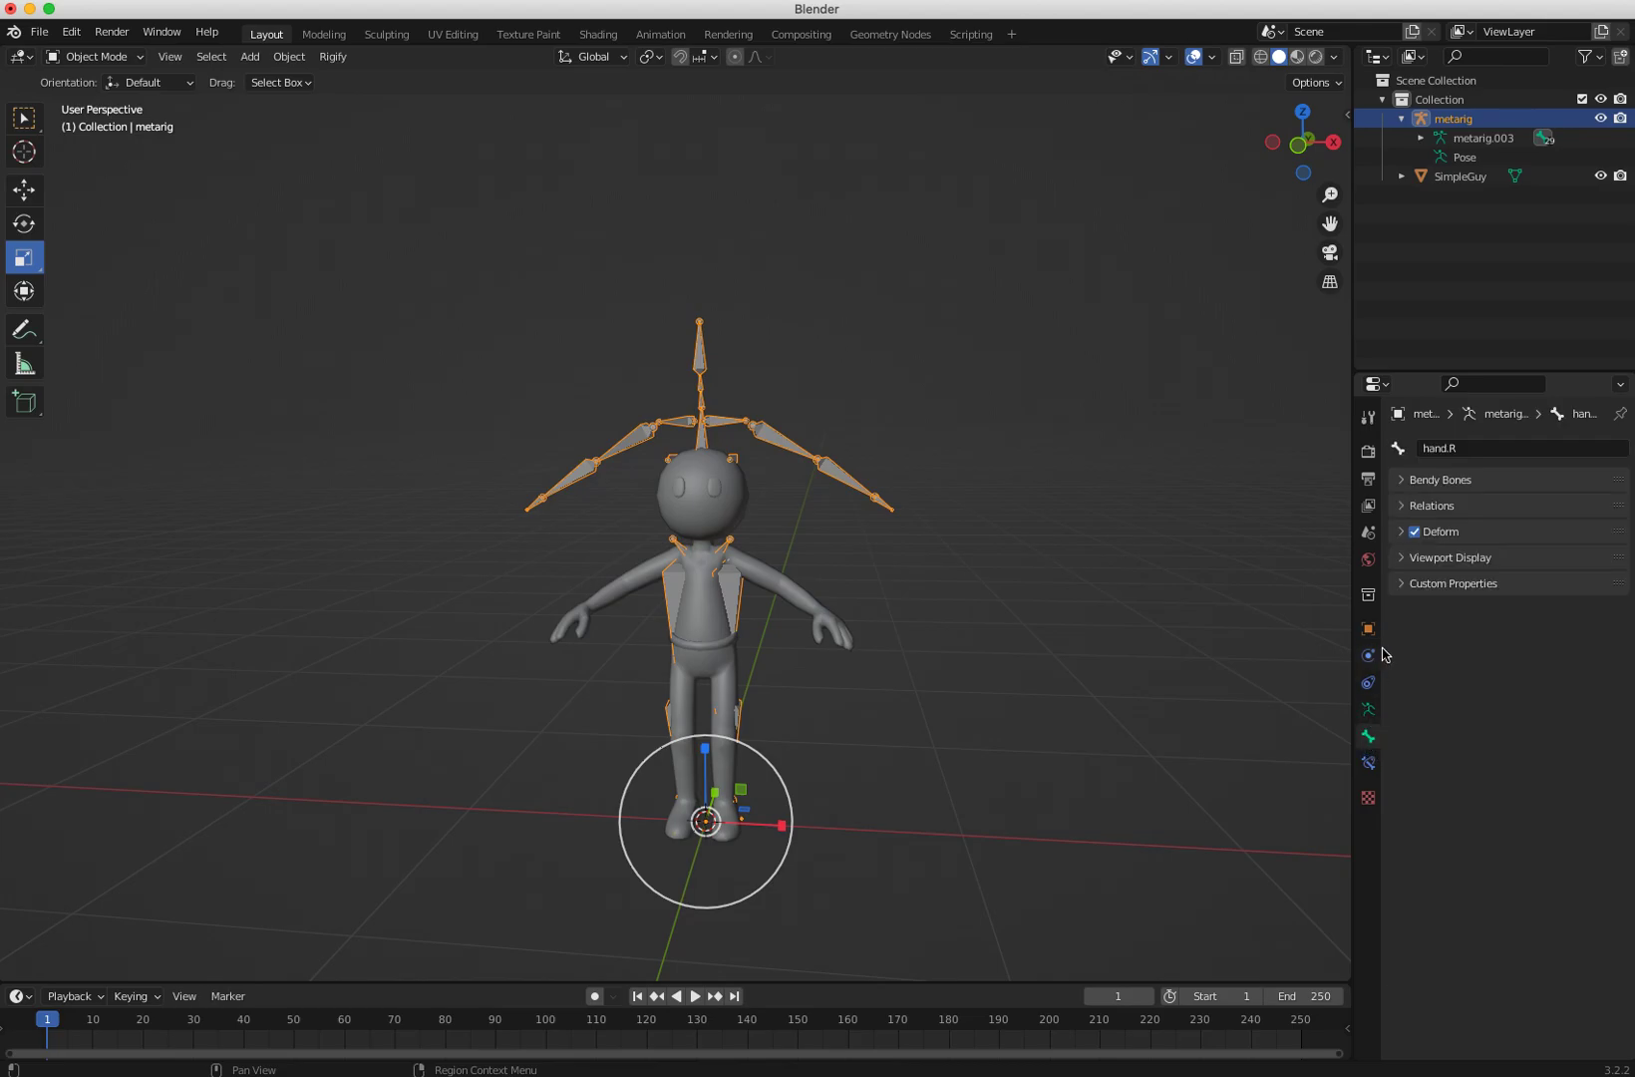
click(1396, 558)
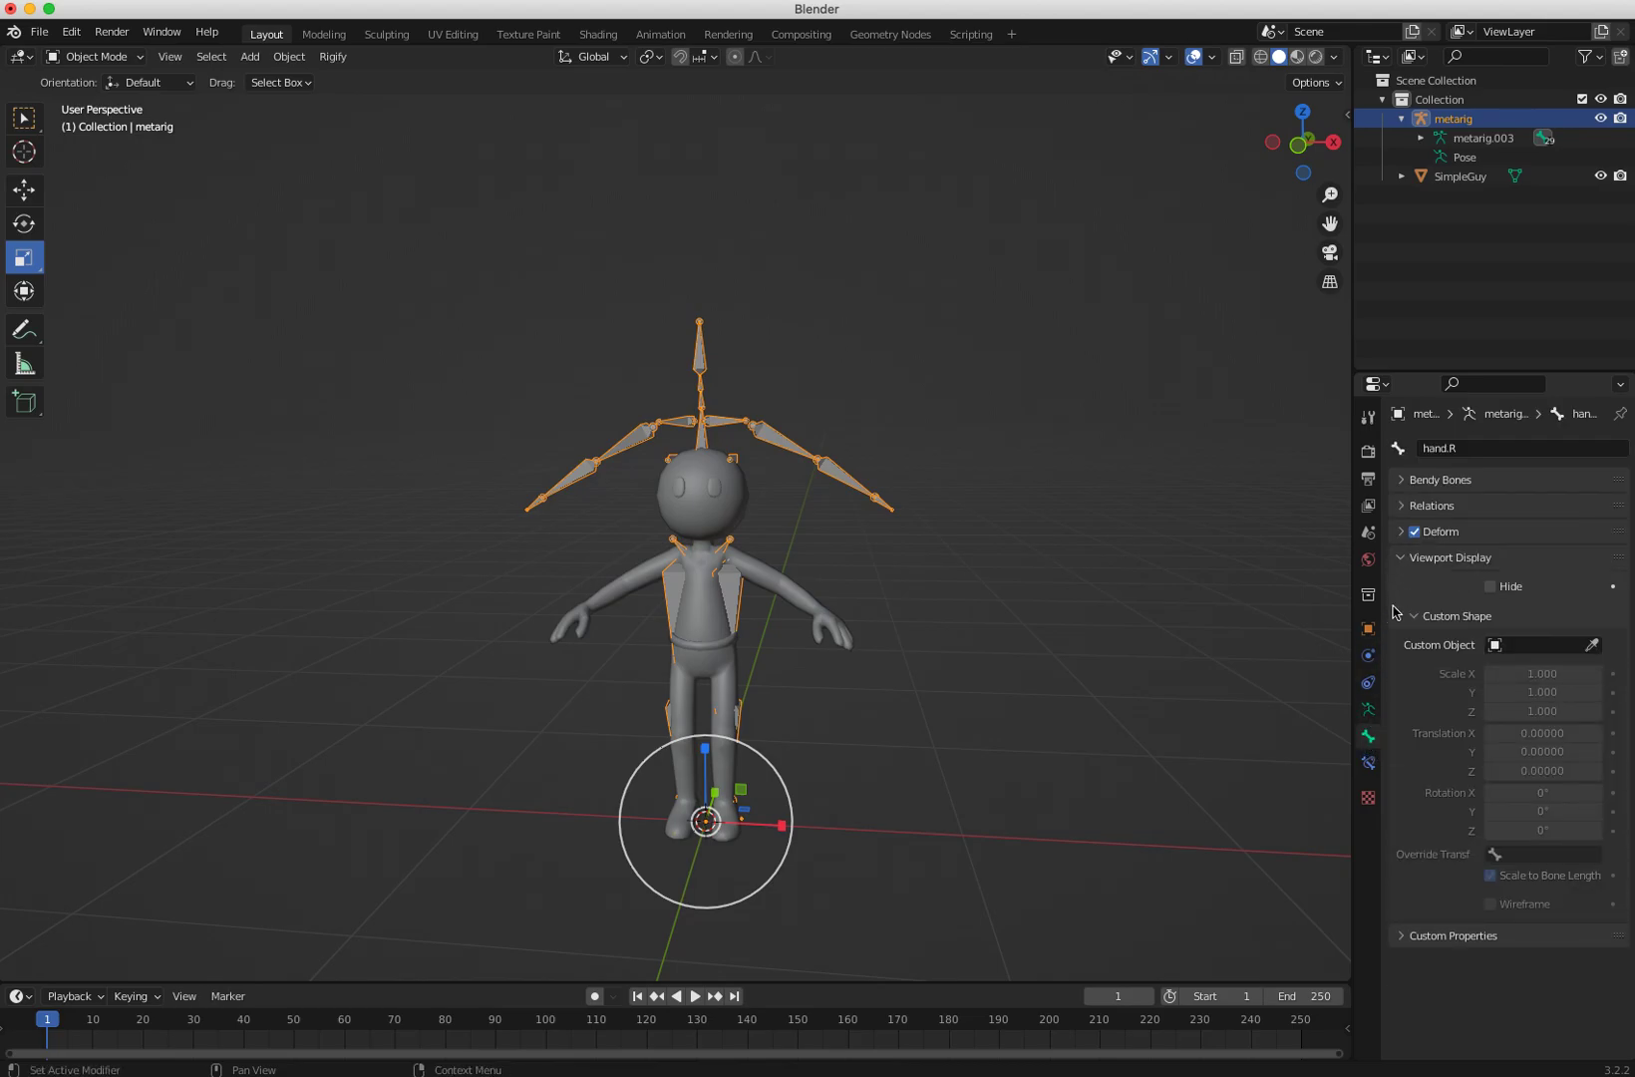
click(1367, 711)
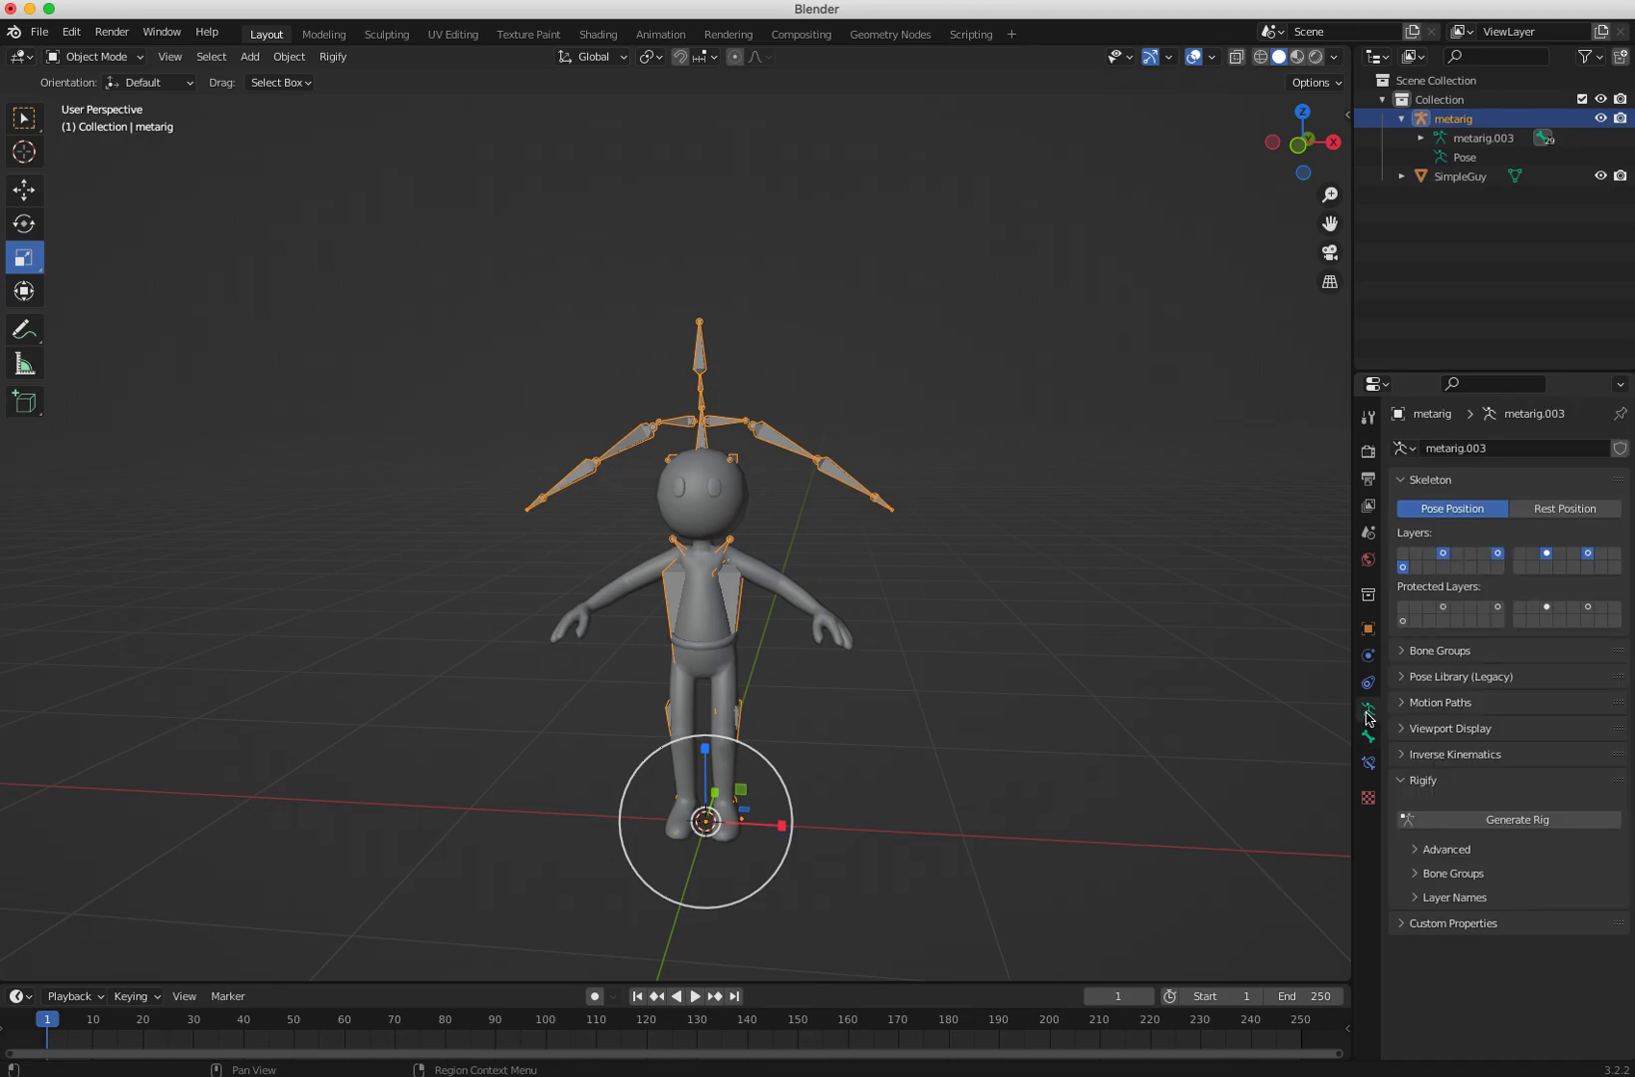
click(1404, 728)
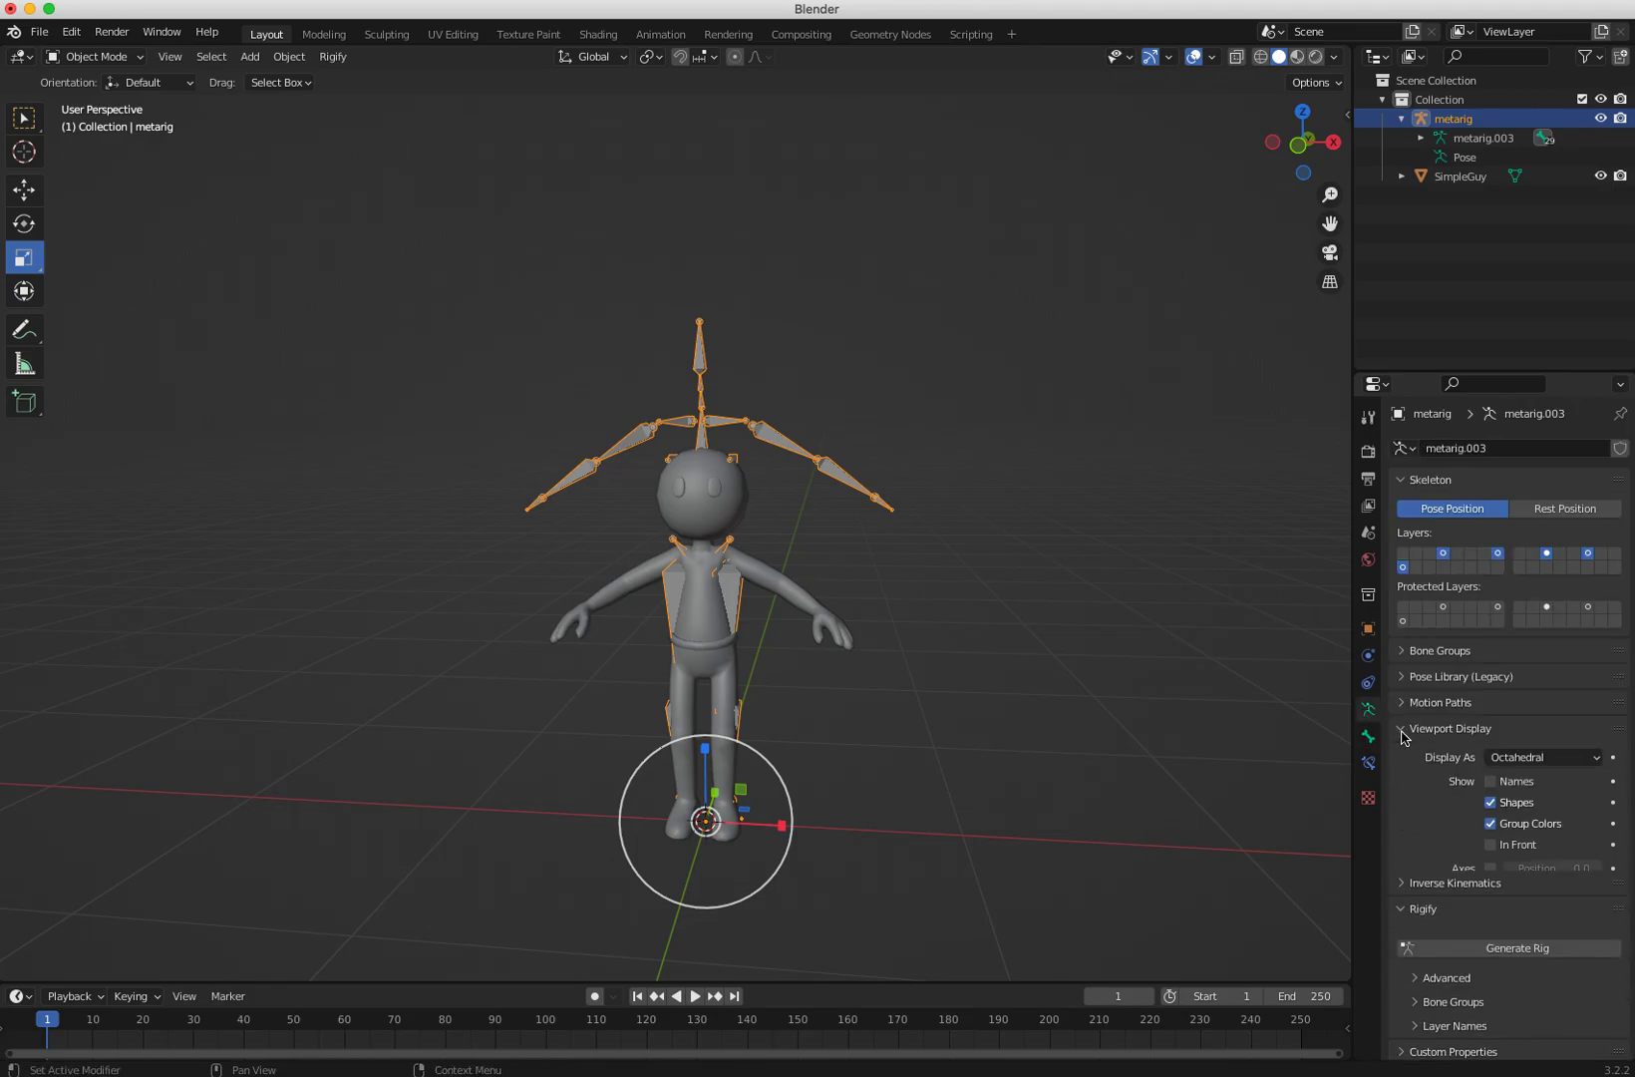
click(1490, 844)
Step: Scale the meta-rig down so it fits inside the character's body
mouse_move(1036, 769)
middle_down()
mouse_move(1058, 758)
mouse_move(1049, 768)
middle_up()
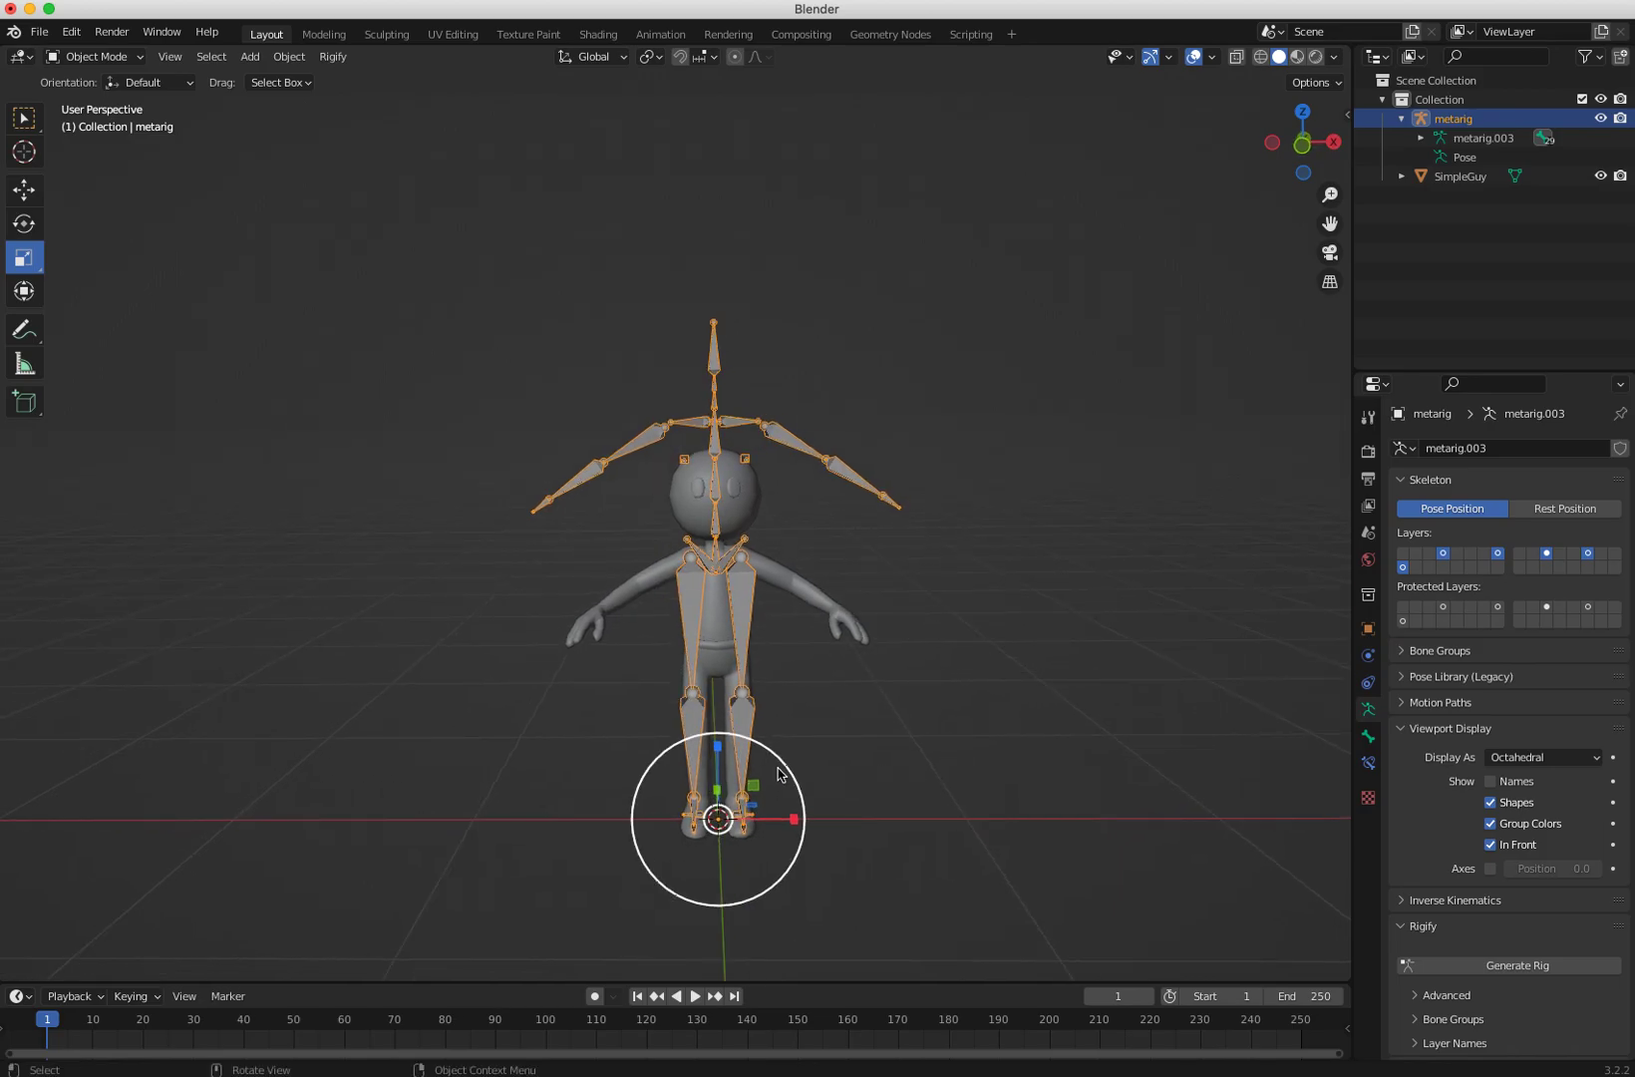
mouse_move(784, 768)
mouse_down()
mouse_move(767, 767)
mouse_move(768, 799)
mouse_up()
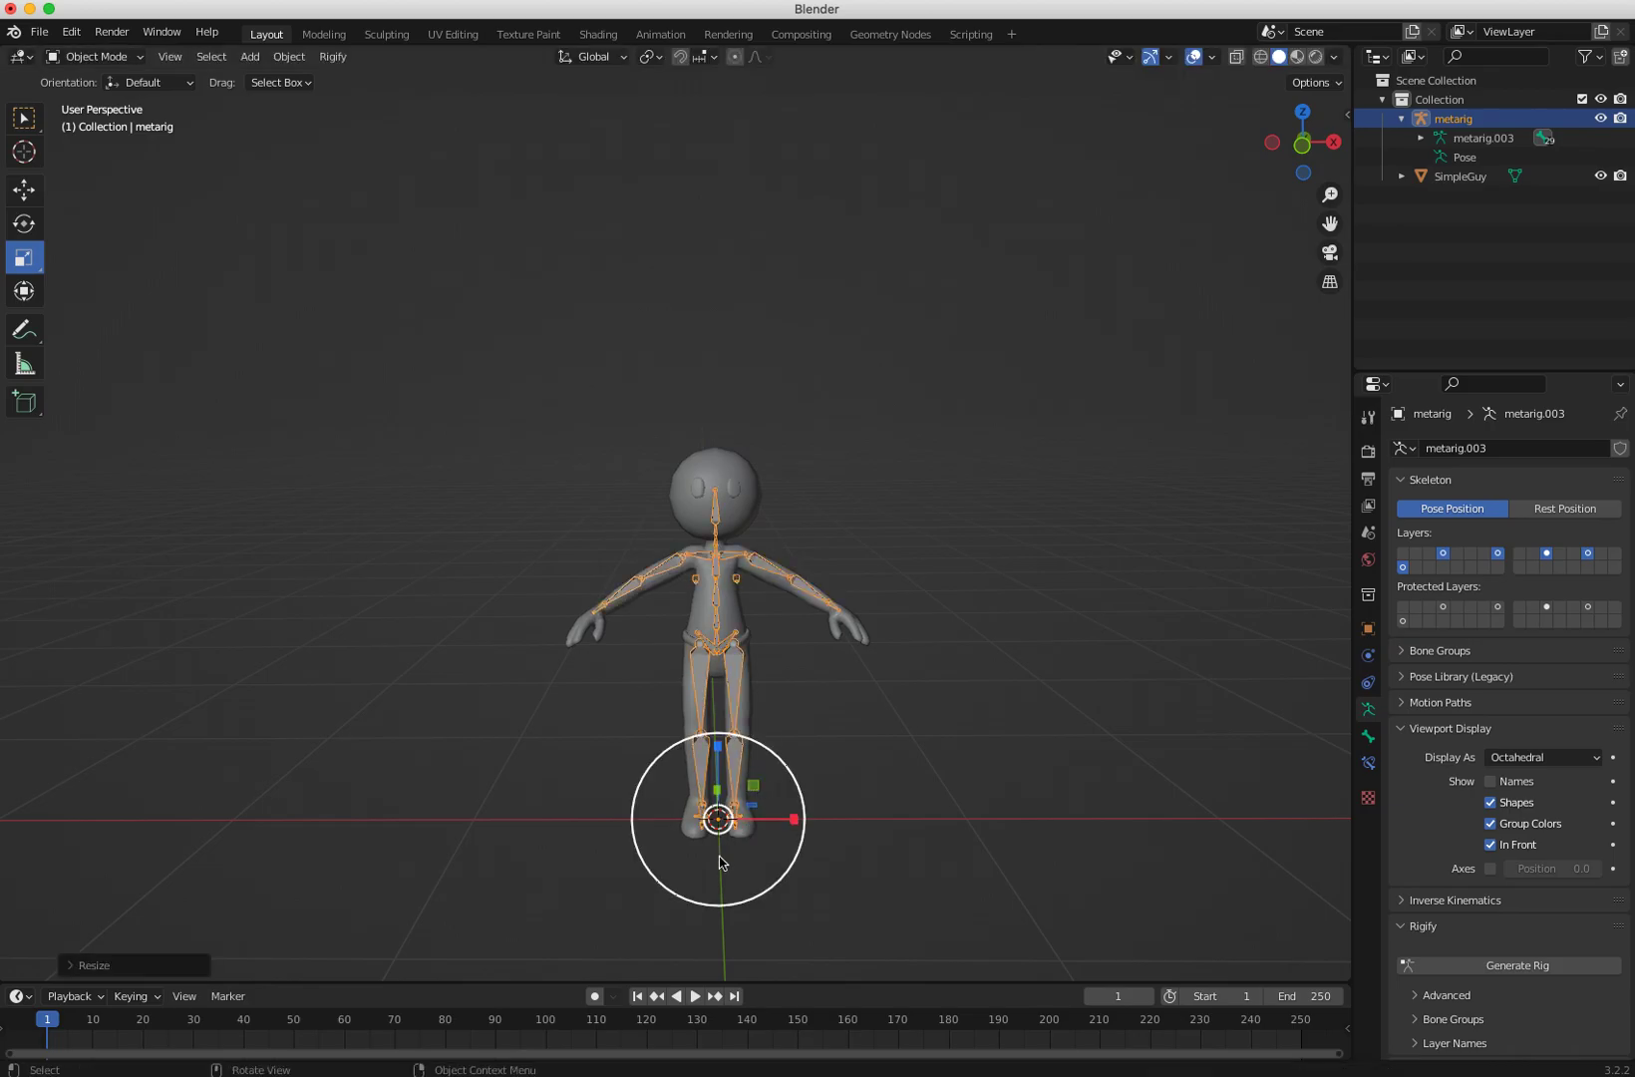
Step: Select the meta-rig in front orthographic view and switch it to Edit Mode
key(KP_1)
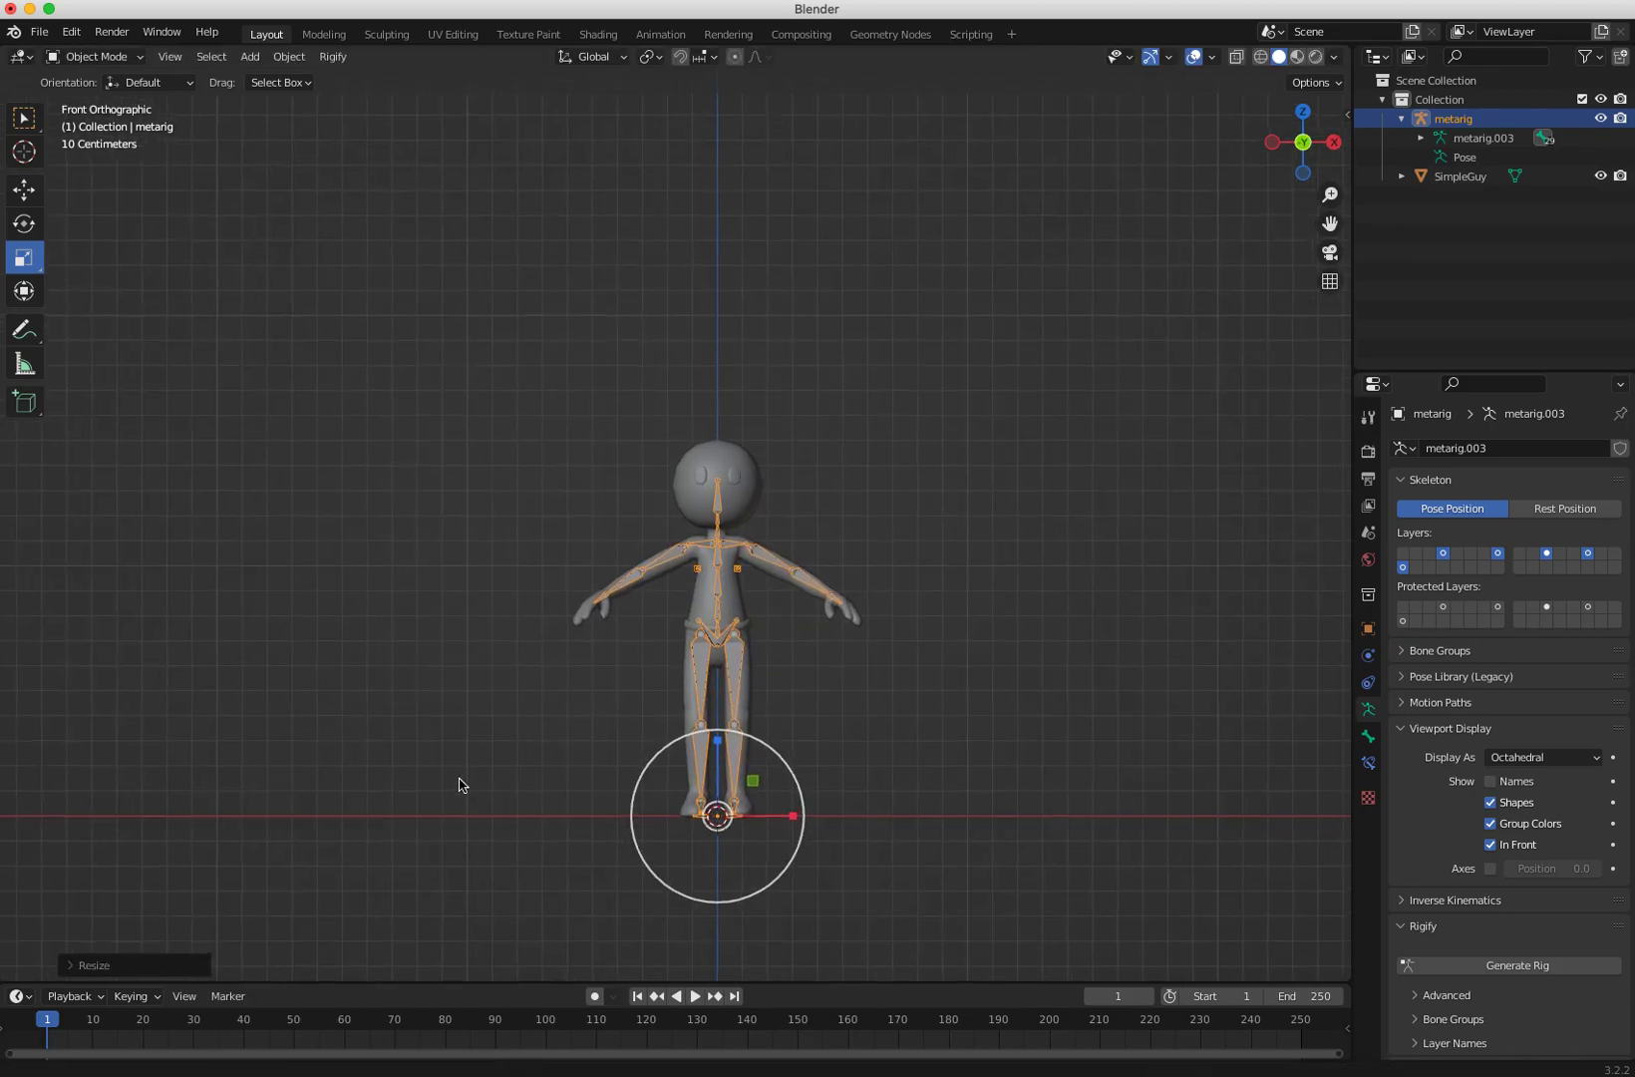
scroll(538, 788, up, 3)
middle_drag(620, 791, 595, 643)
key(KP_5)
scroll(580, 749, up, 4)
scroll(588, 763, down, 4)
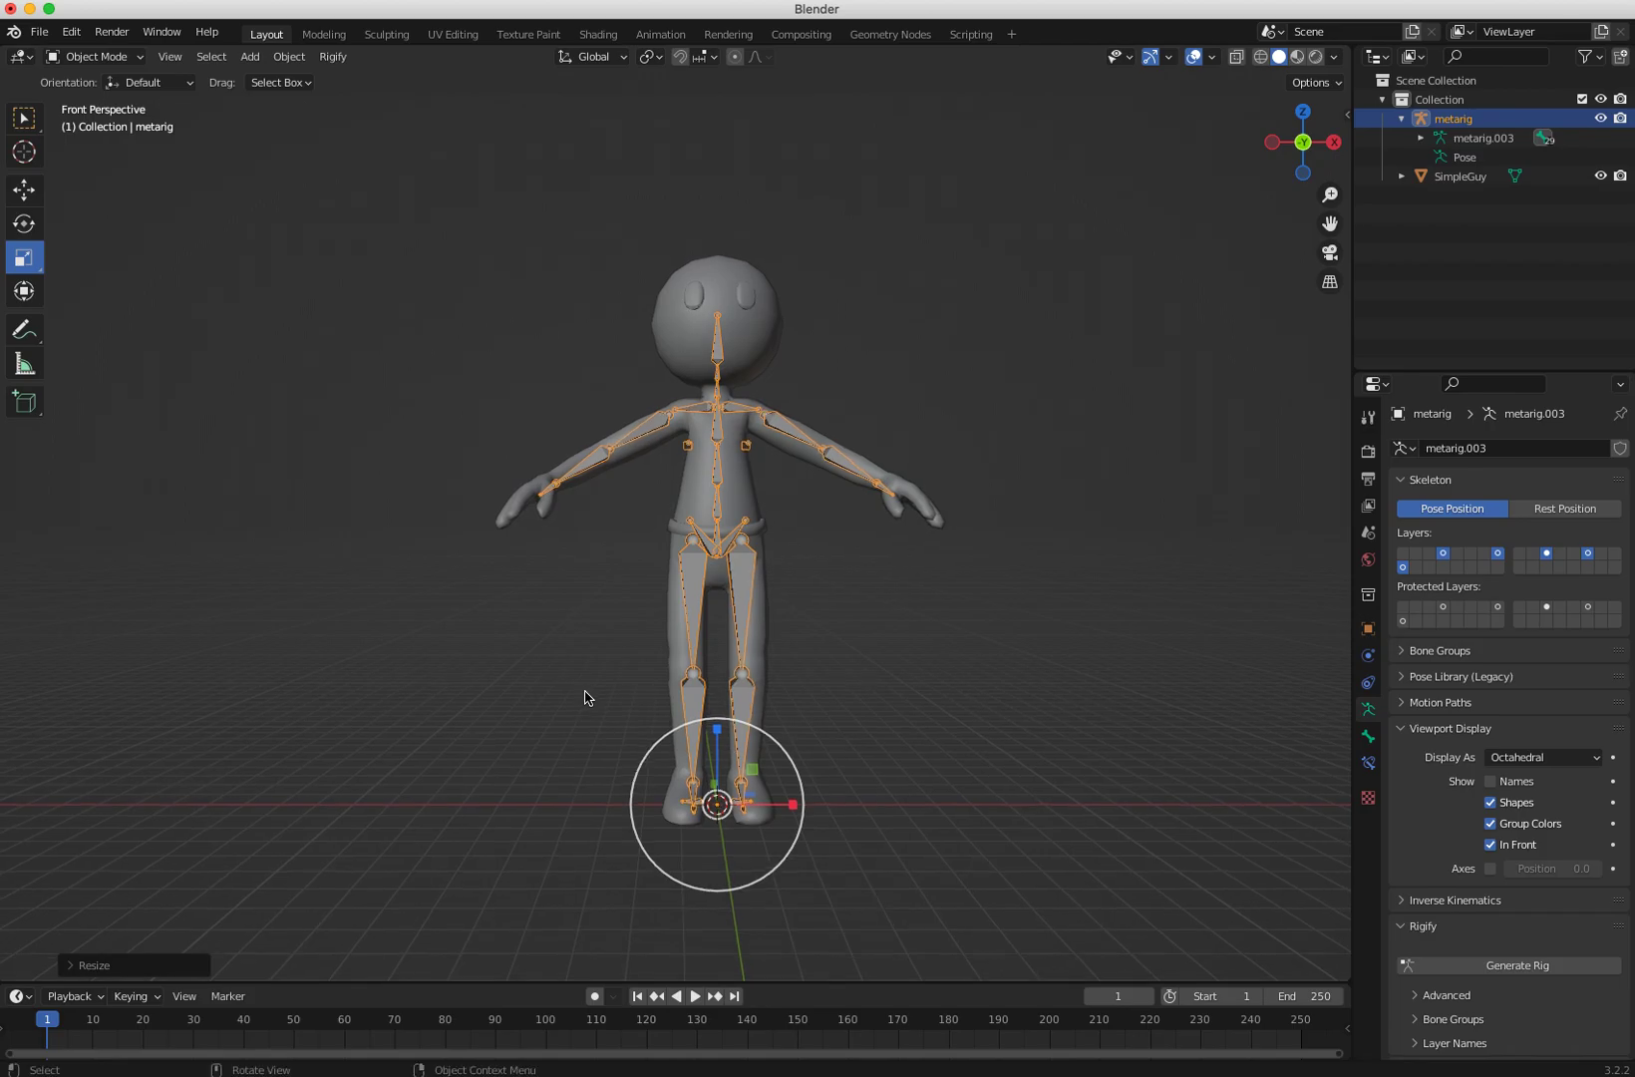
key(KP_5)
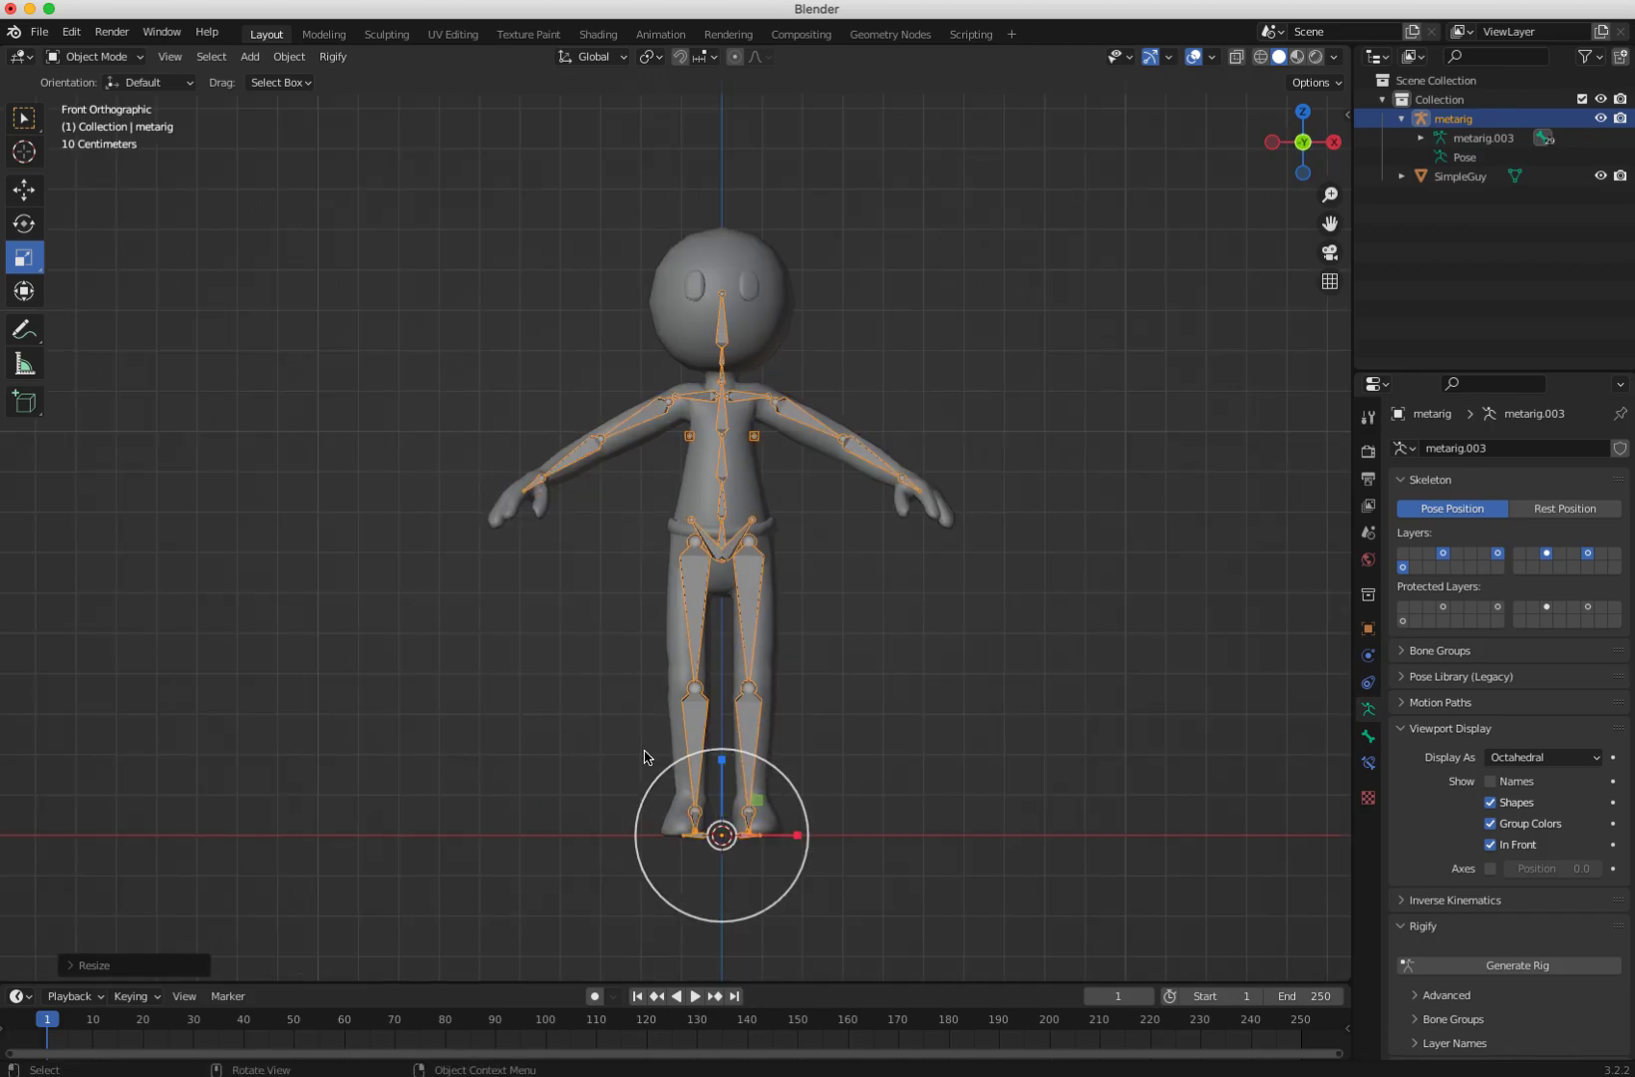
click(502, 704)
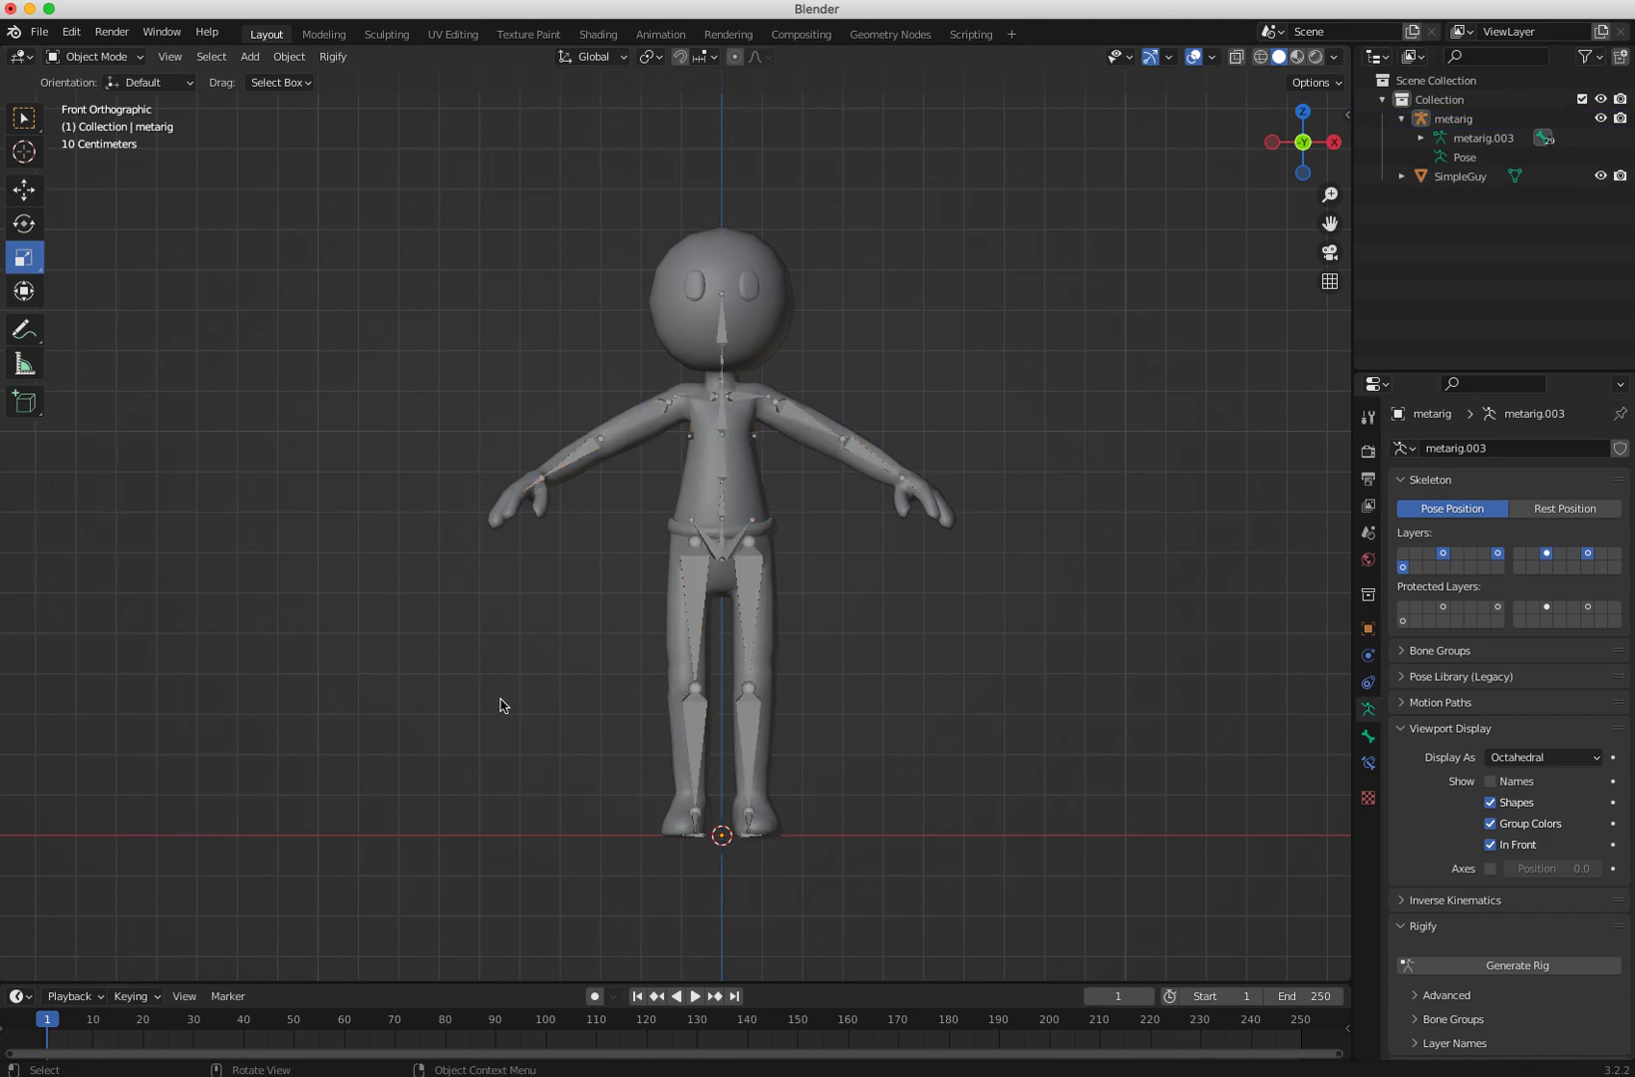
click(761, 820)
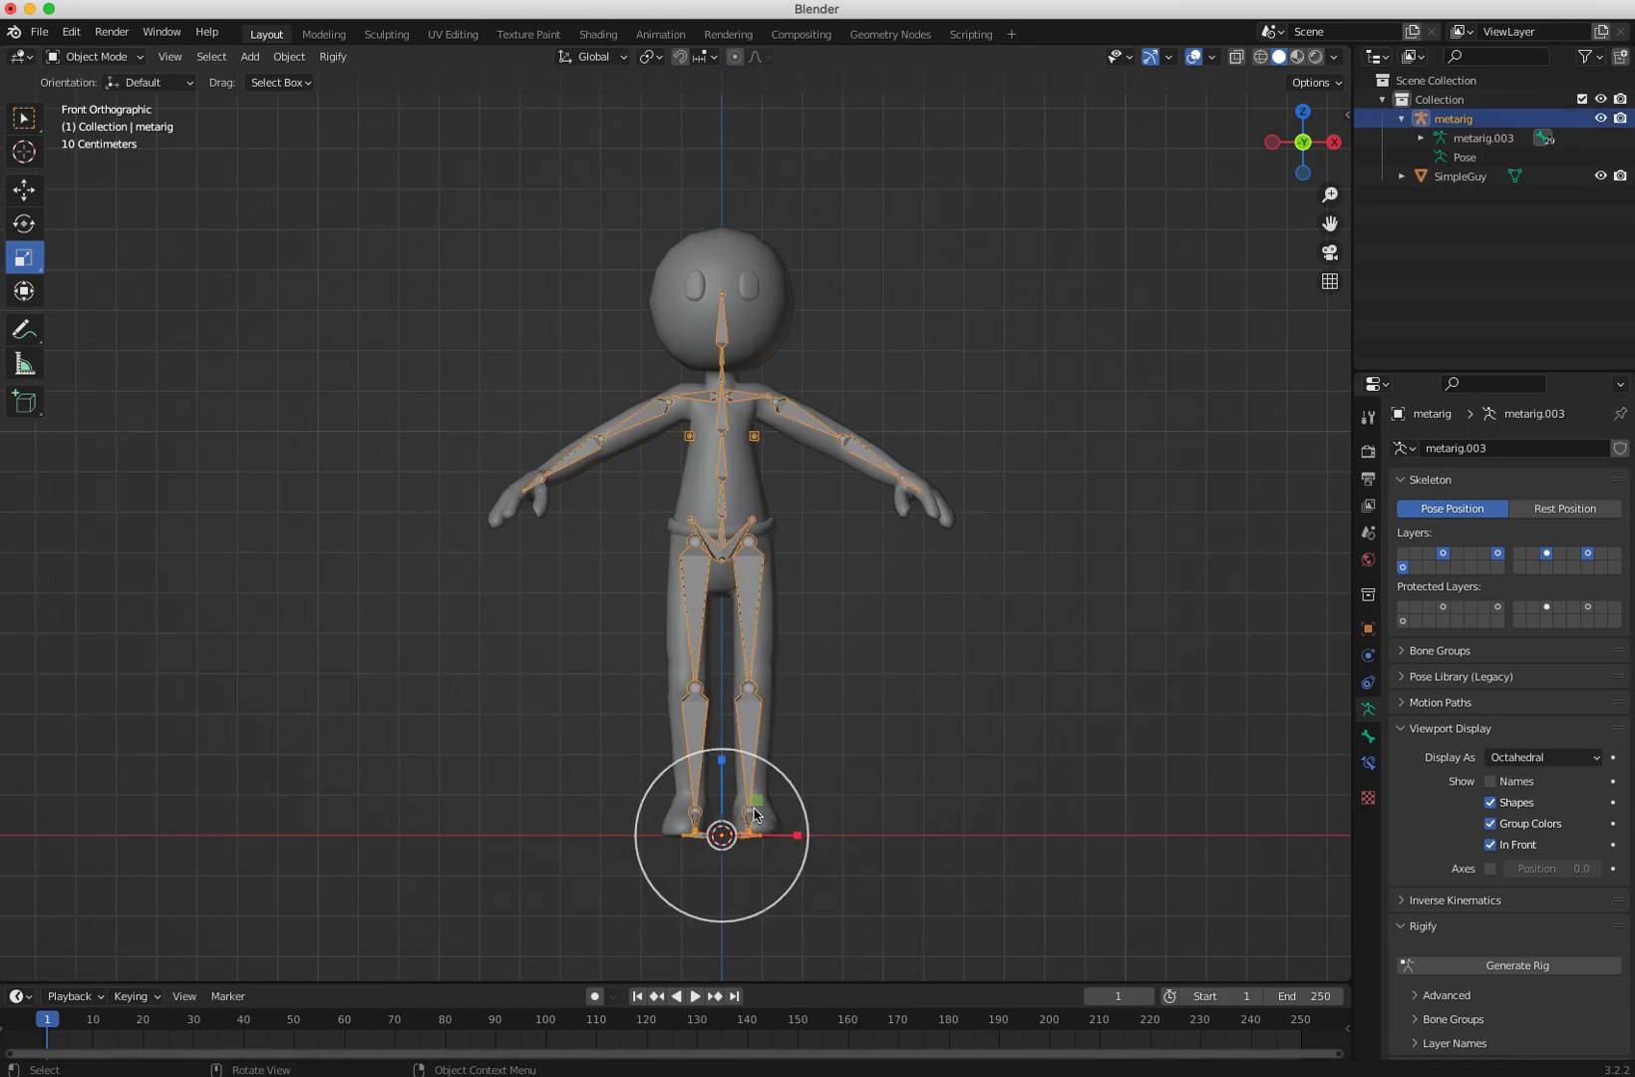
click(94, 57)
click(80, 92)
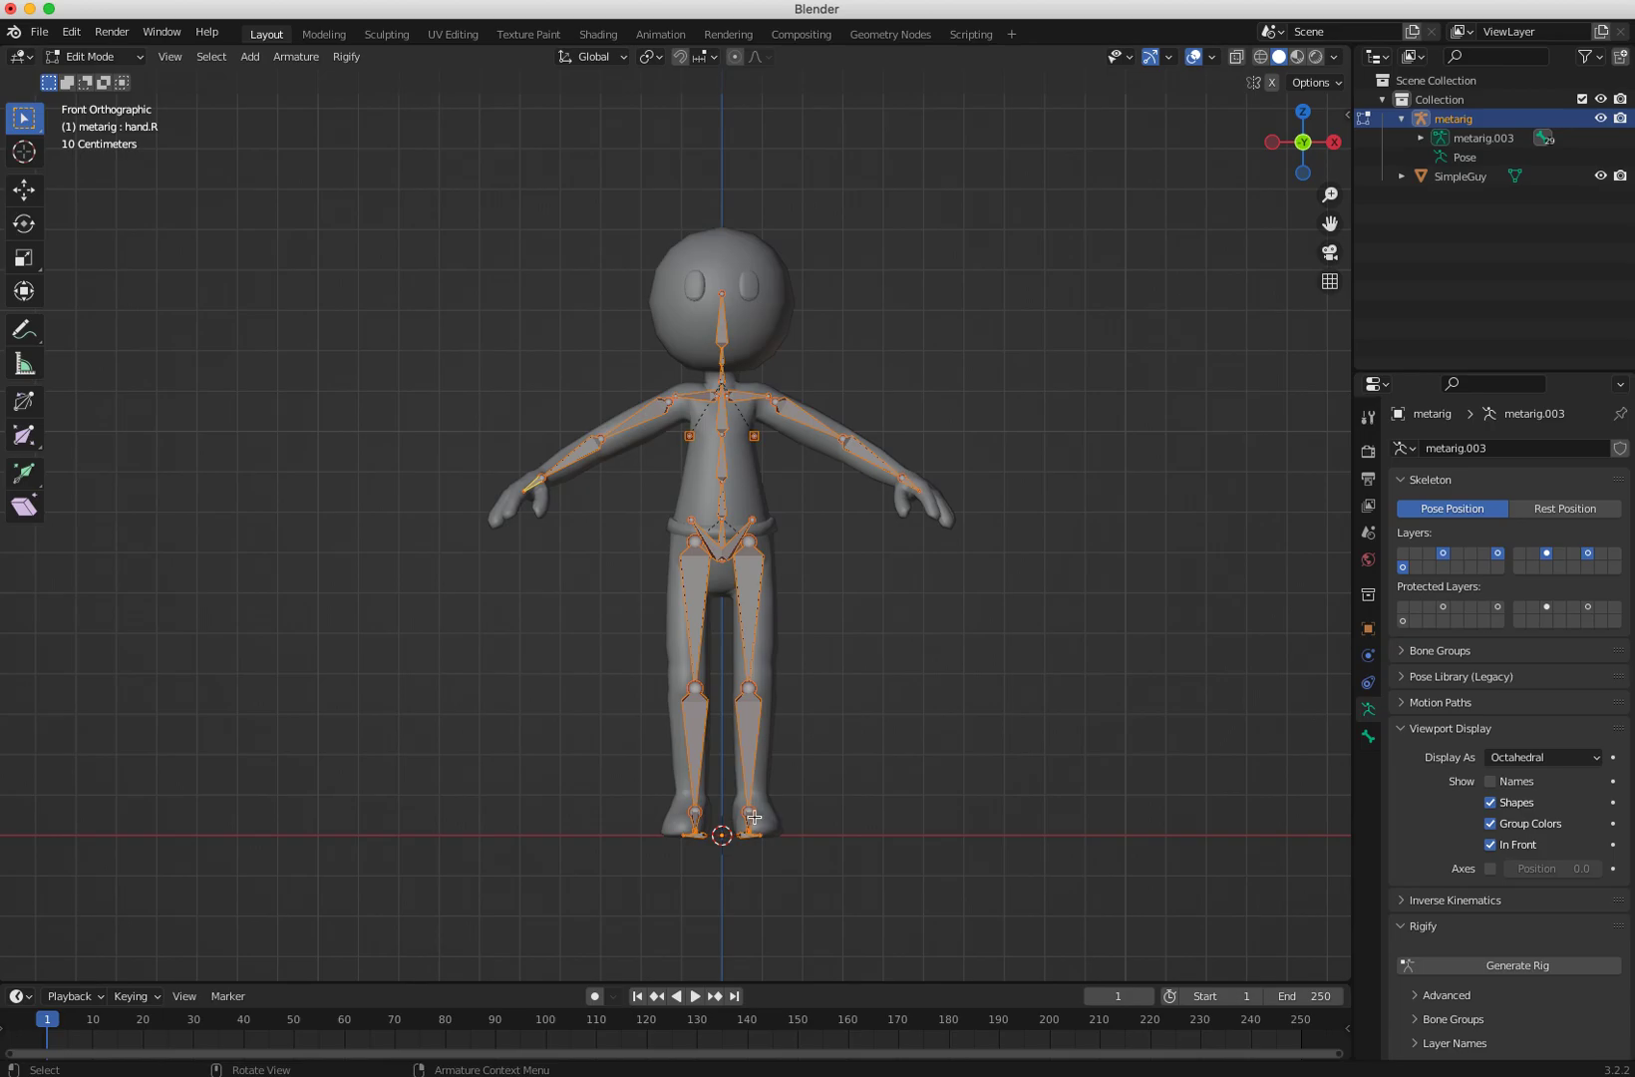
Step: Move the left leg's ankle joint slightly outward to sit in the character's foot
click(610, 788)
click(751, 811)
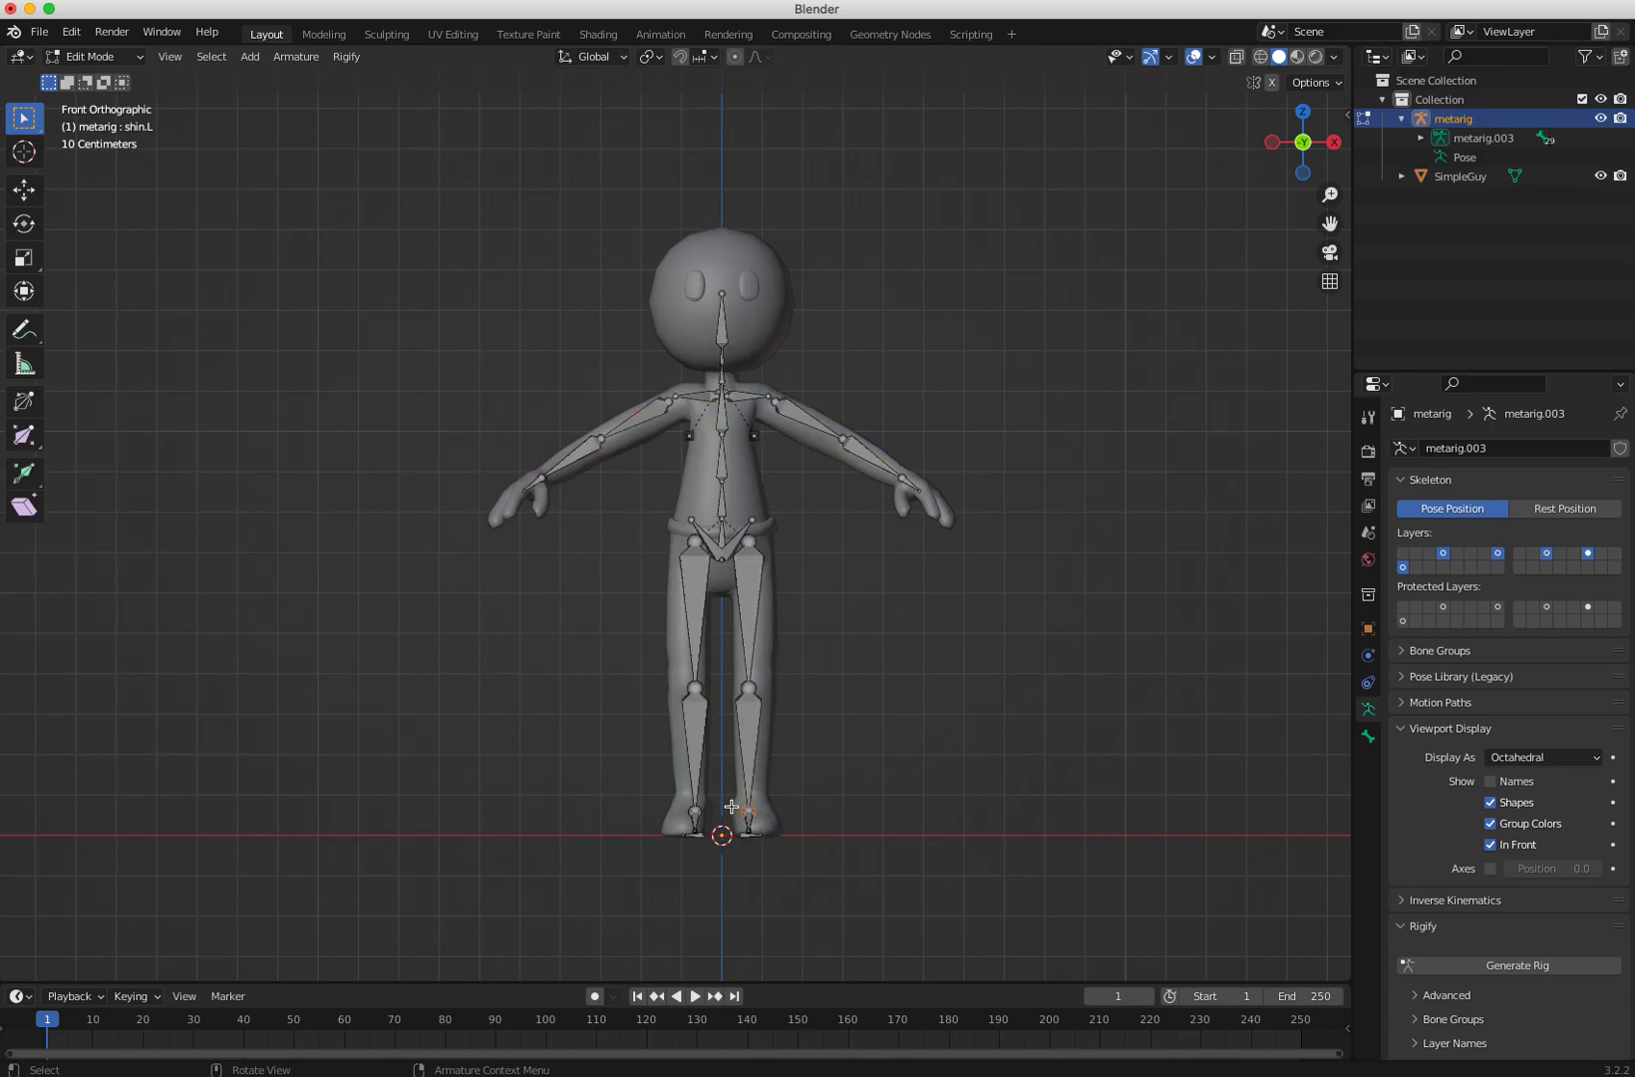
key(shift+space)
key(g)
drag(817, 812, 844, 807)
click(672, 803)
drag(805, 875, 843, 828)
key(ctrl+z)
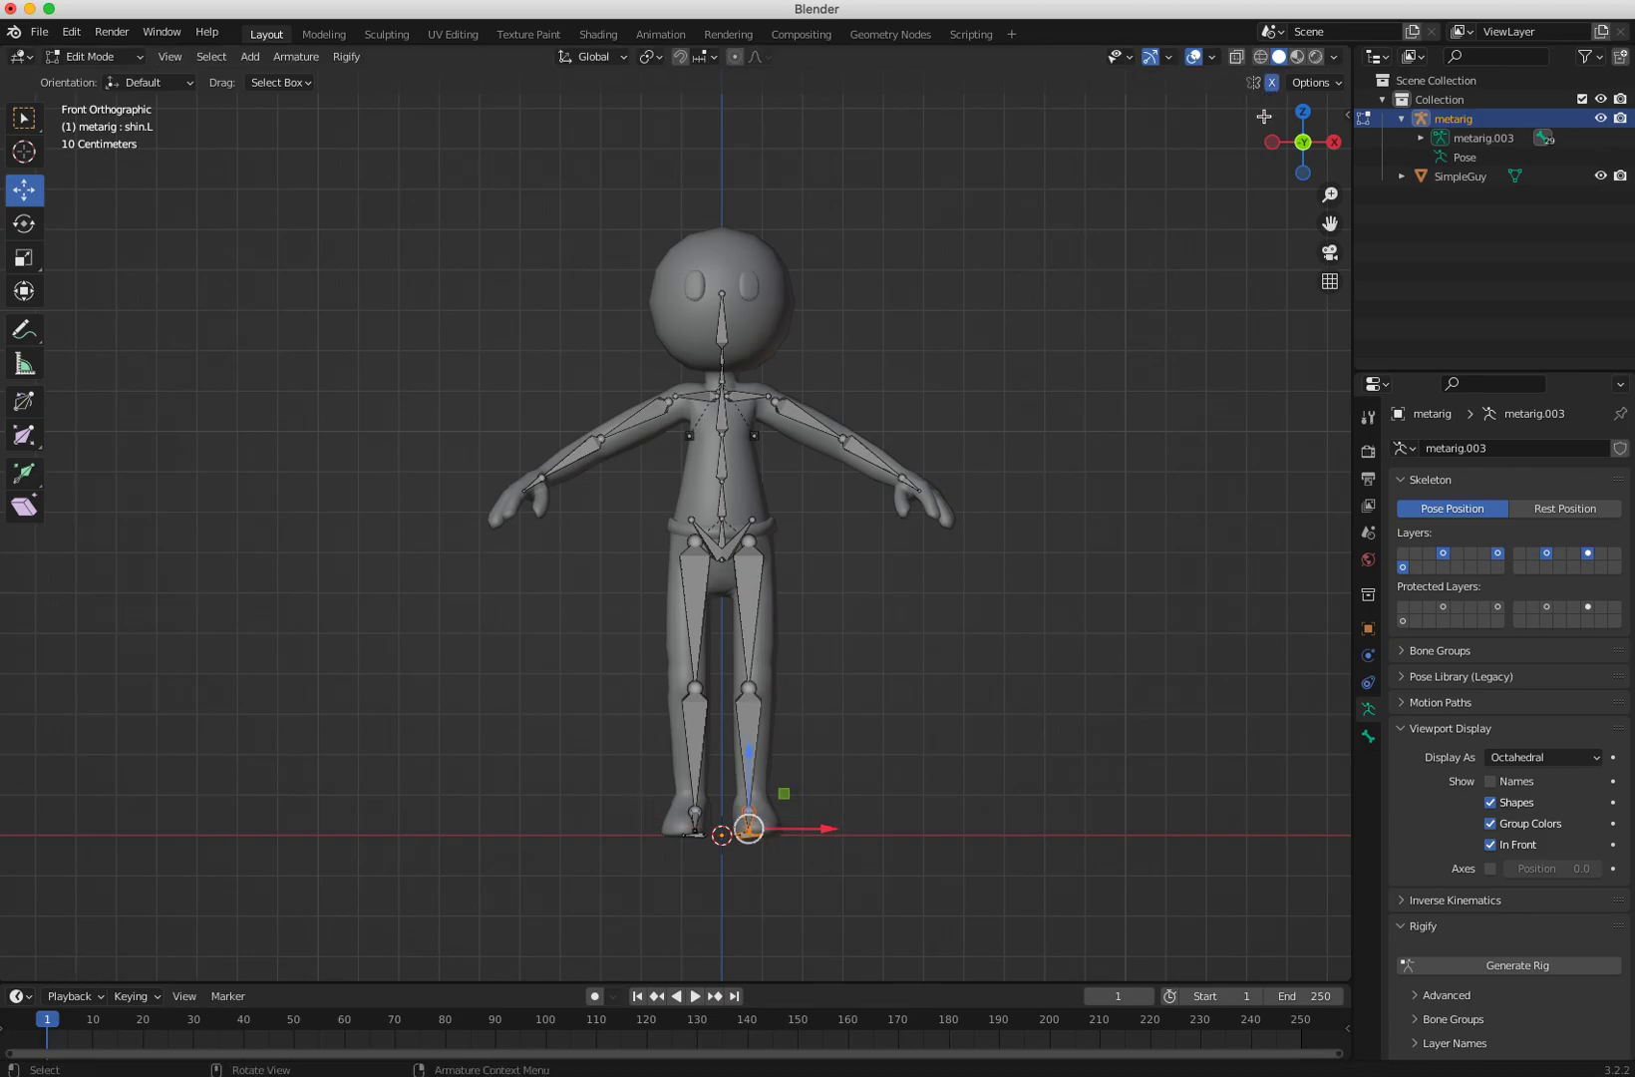
drag(837, 889, 728, 788)
drag(826, 828, 845, 826)
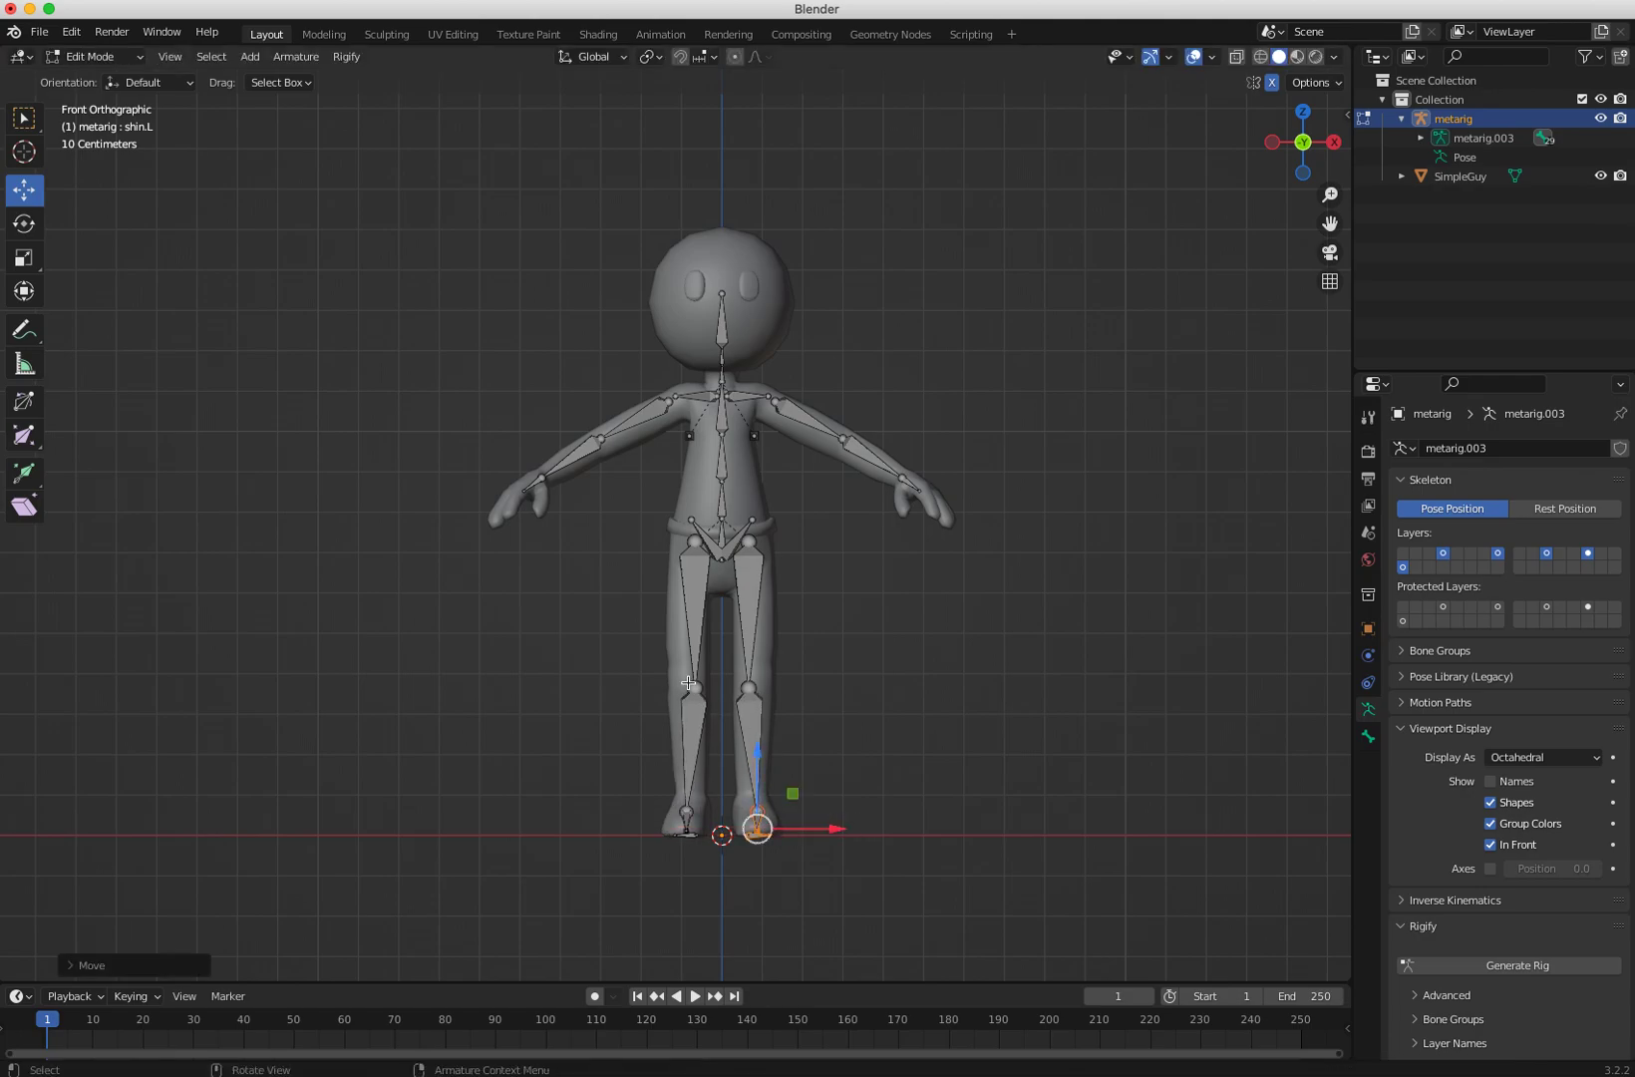
Step: Move the left knee joint along X to centre it in the character's leg
click(748, 690)
key(g)
key(x)
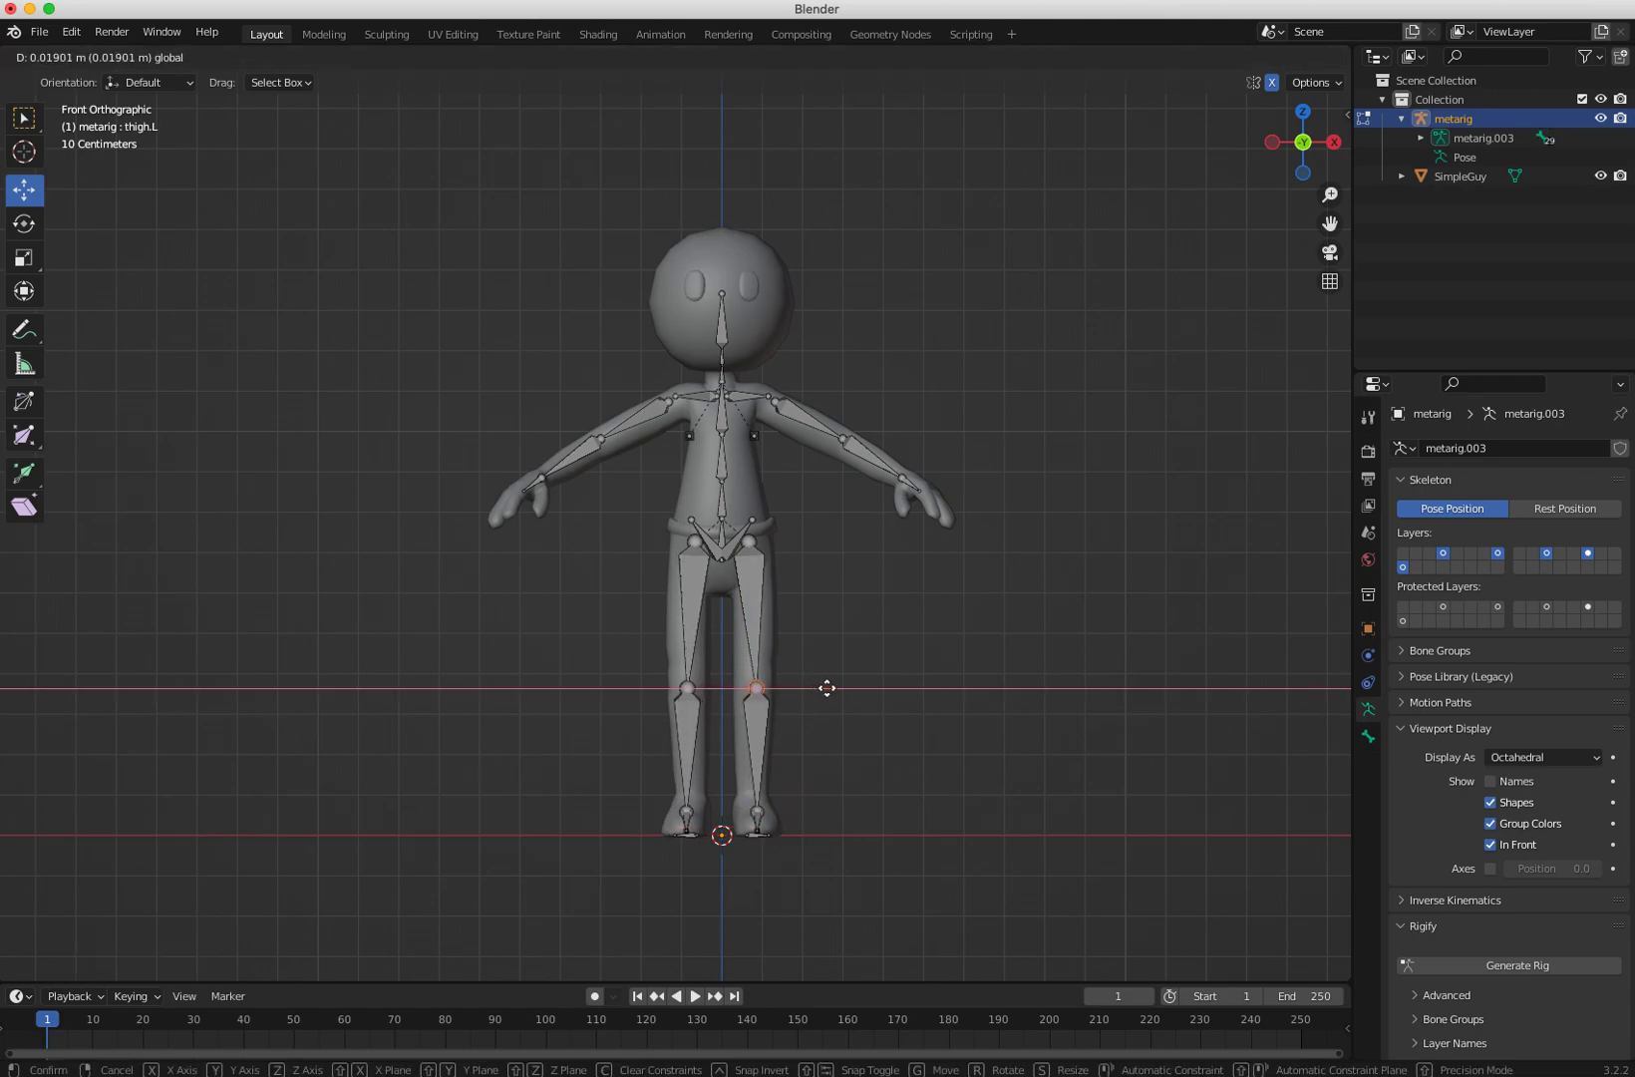
click(823, 694)
drag(824, 868, 719, 804)
click(635, 562)
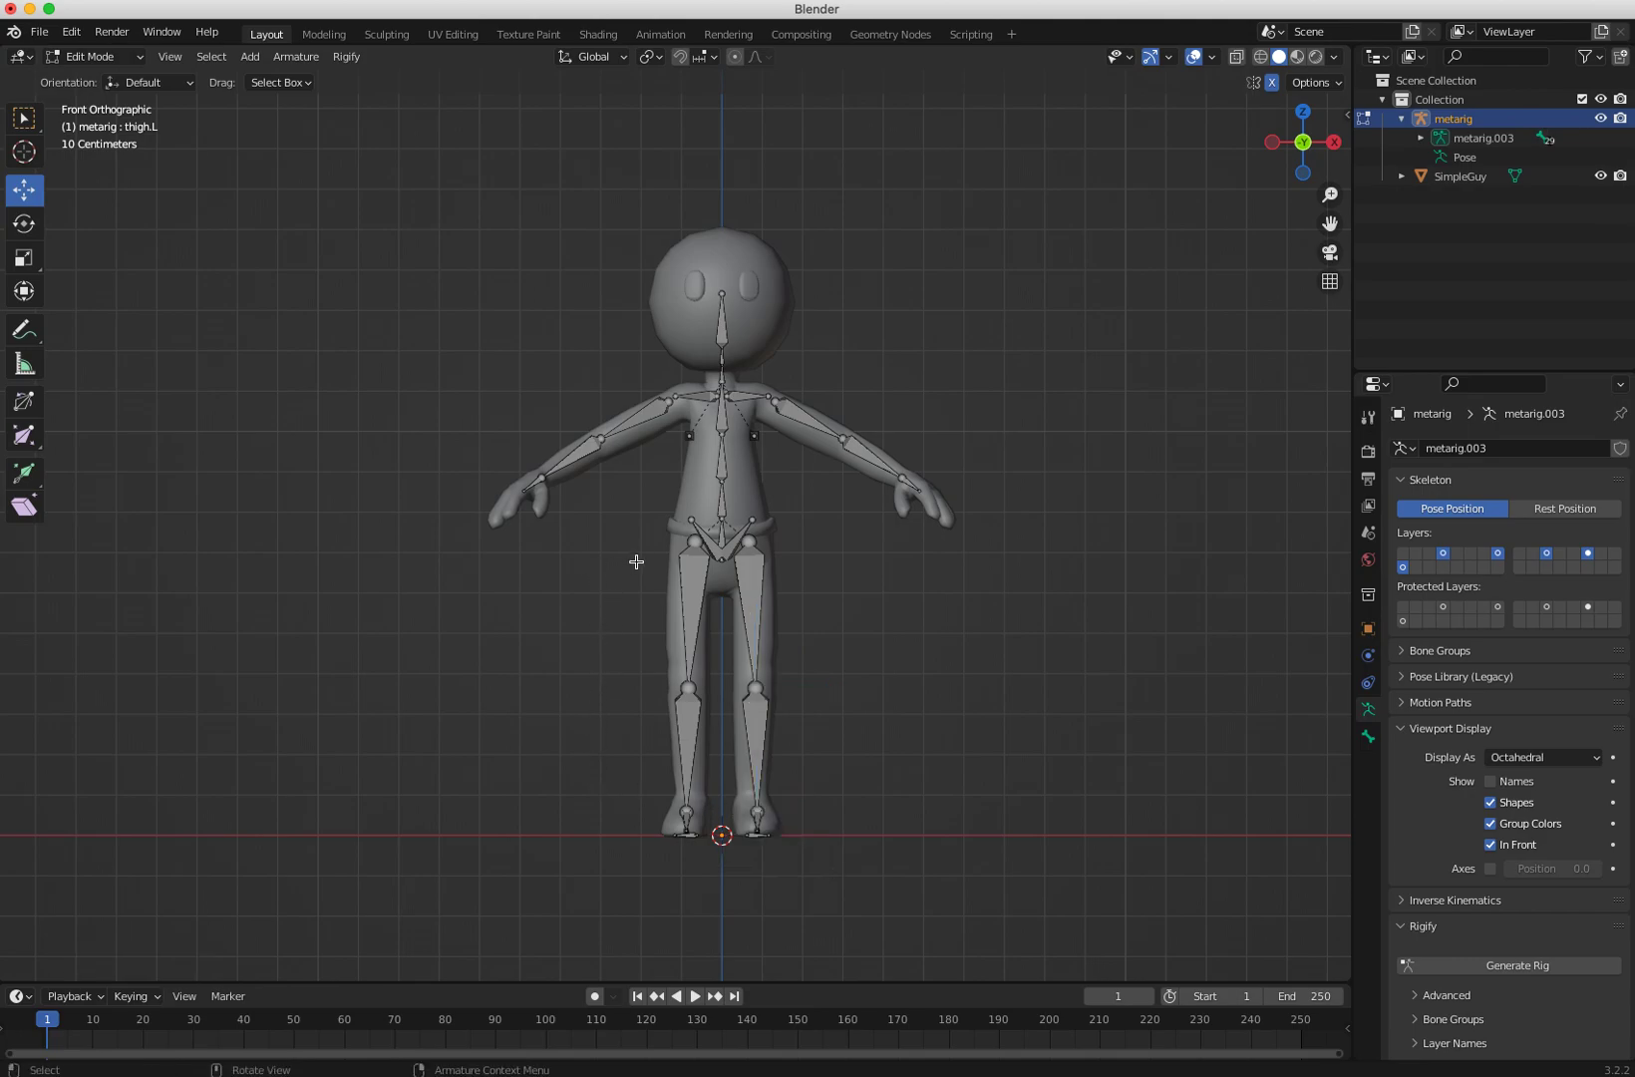
Step: In side view, move the left elbow and wrist joints along Y to match the character's arm
click(750, 544)
click(628, 527)
key(KP_3)
middle_drag(632, 695, 824, 714)
click(894, 655)
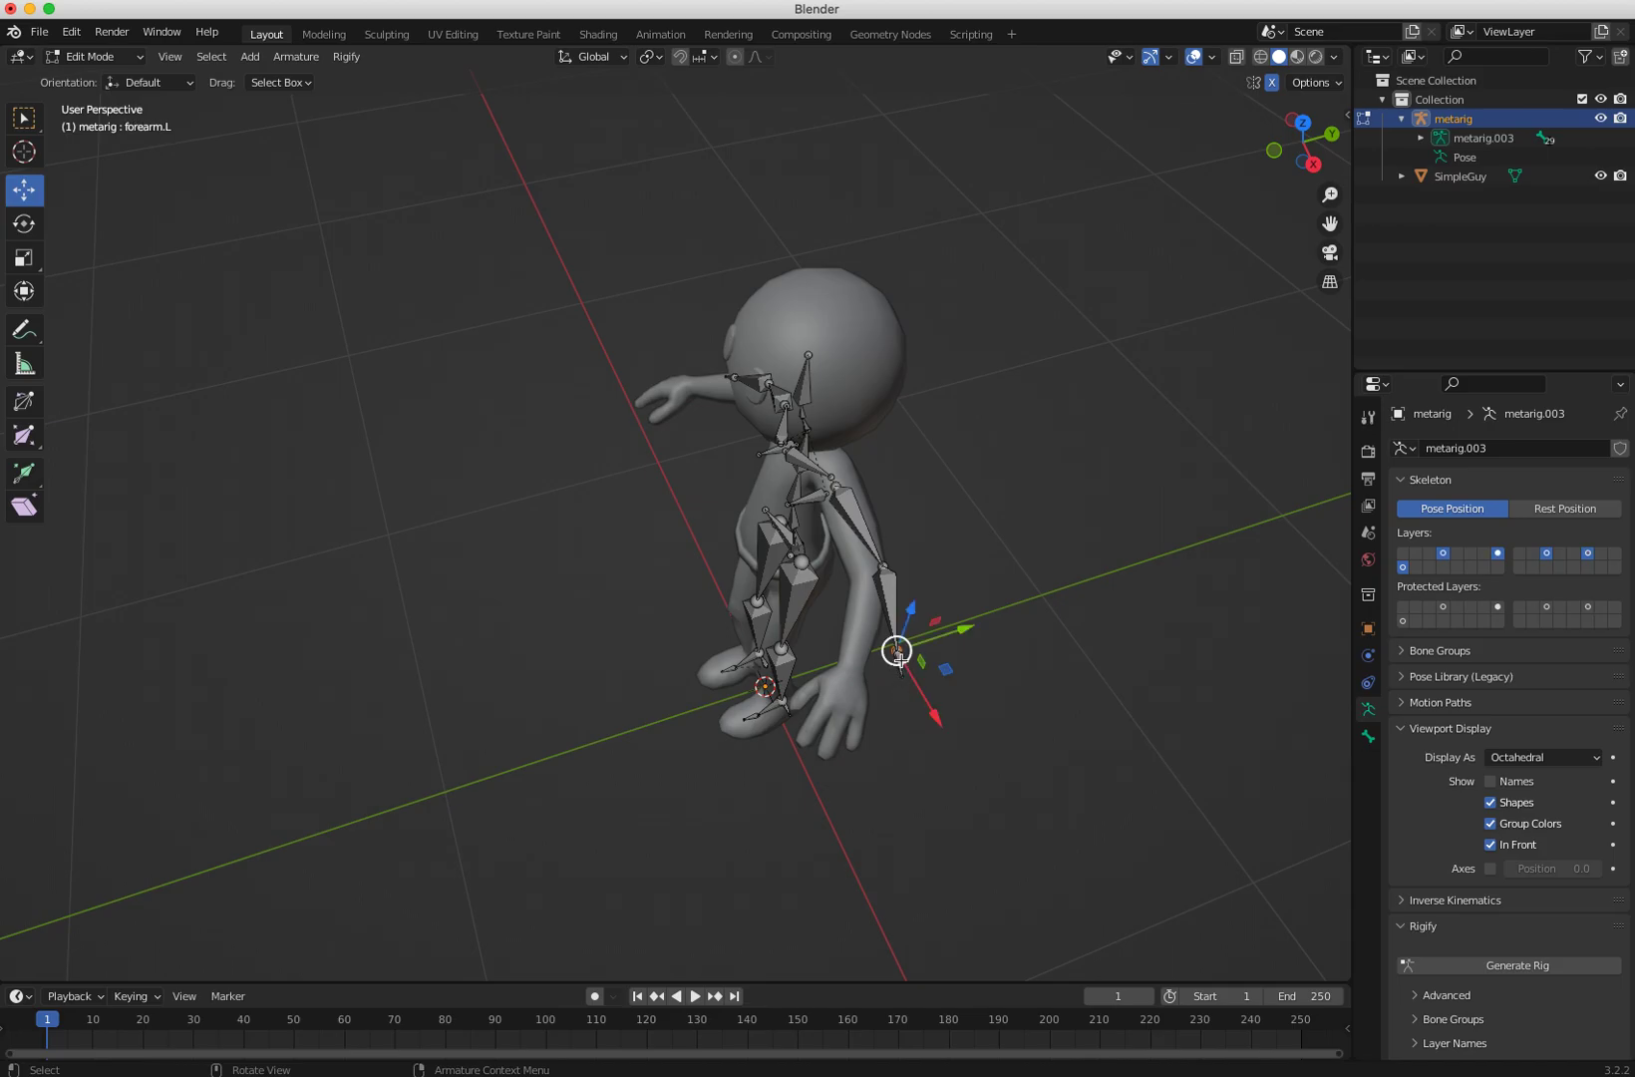
key(g)
key(y)
click(887, 658)
click(900, 678)
key(g)
key(y)
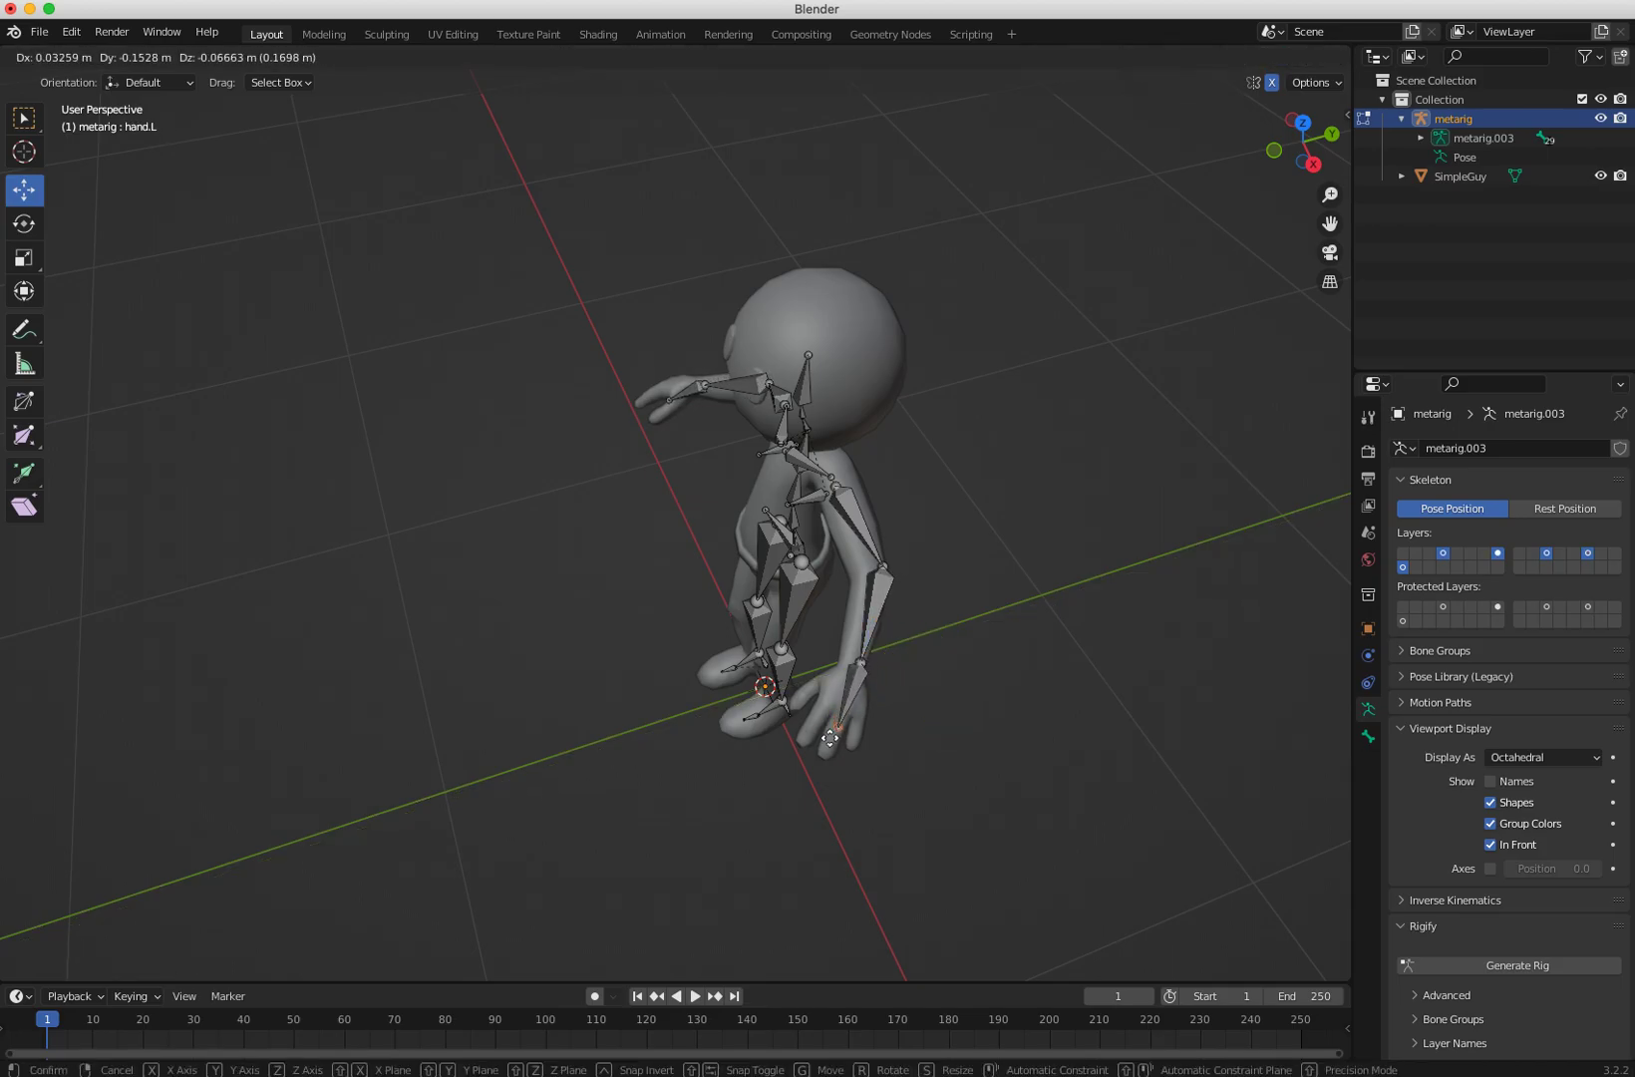
click(845, 674)
Step: Reposition the left upper arm and shoulder joints to fit inside the character's arm
click(859, 661)
key(g)
click(868, 575)
click(867, 575)
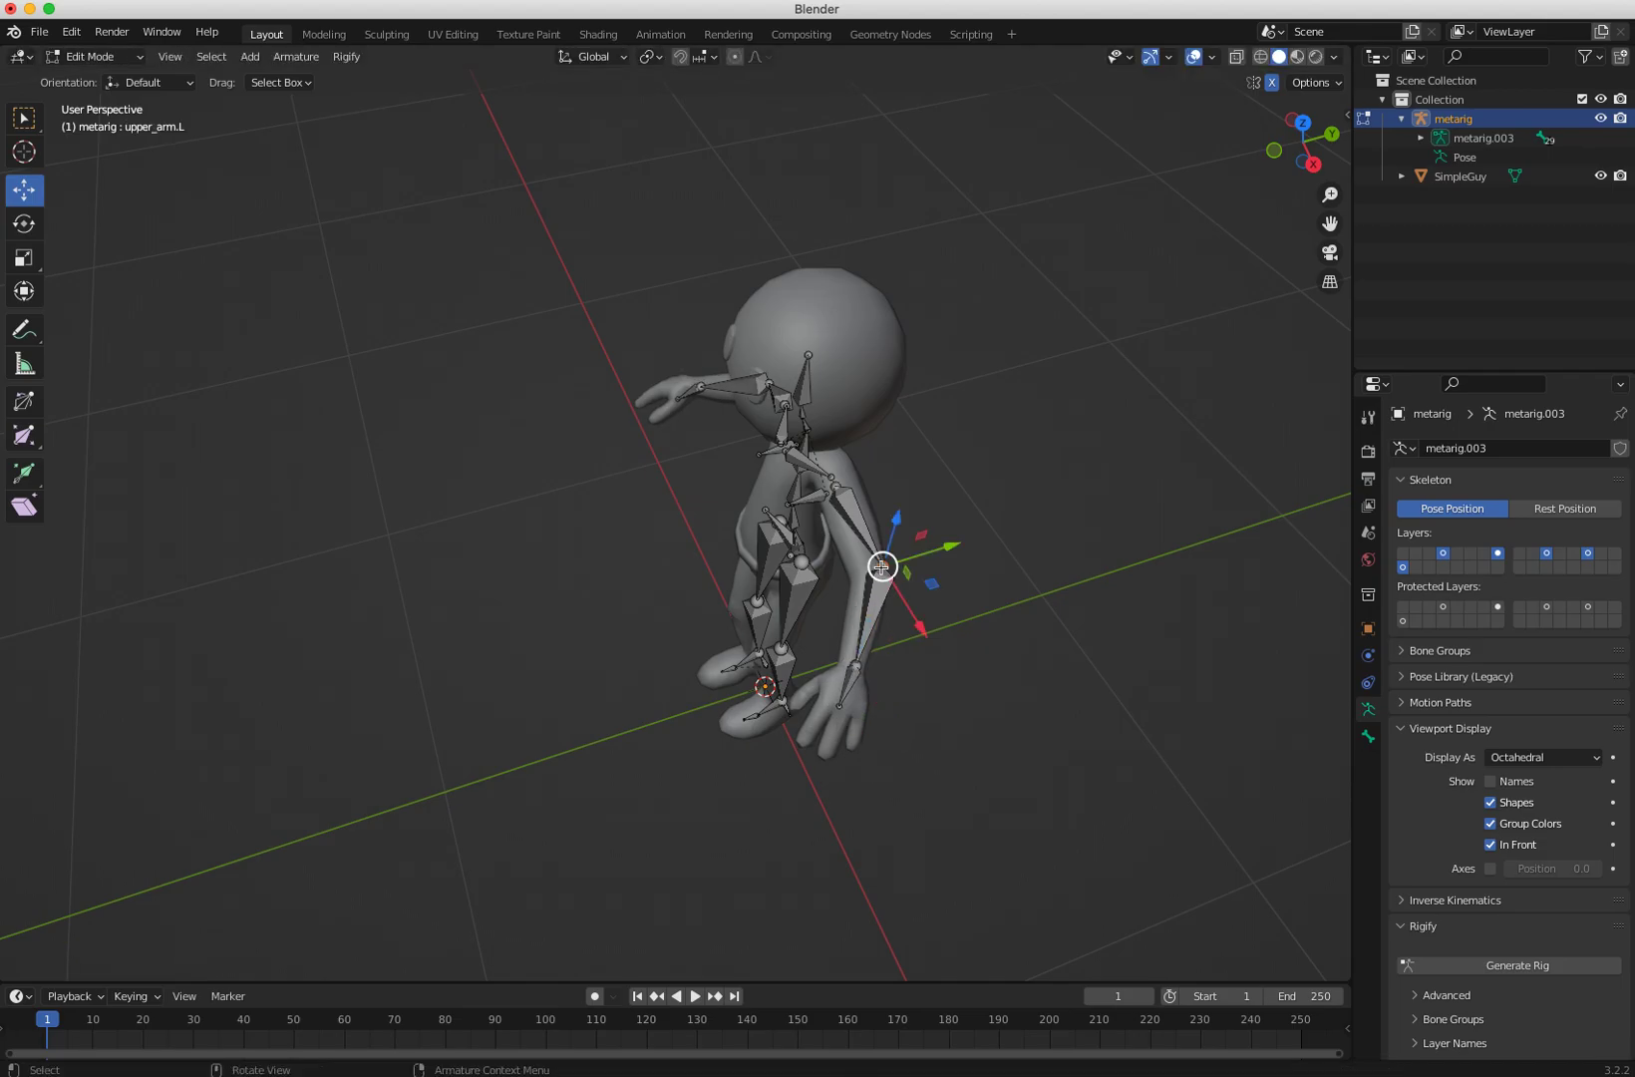
key(g)
click(863, 582)
middle_drag(862, 582, 795, 585)
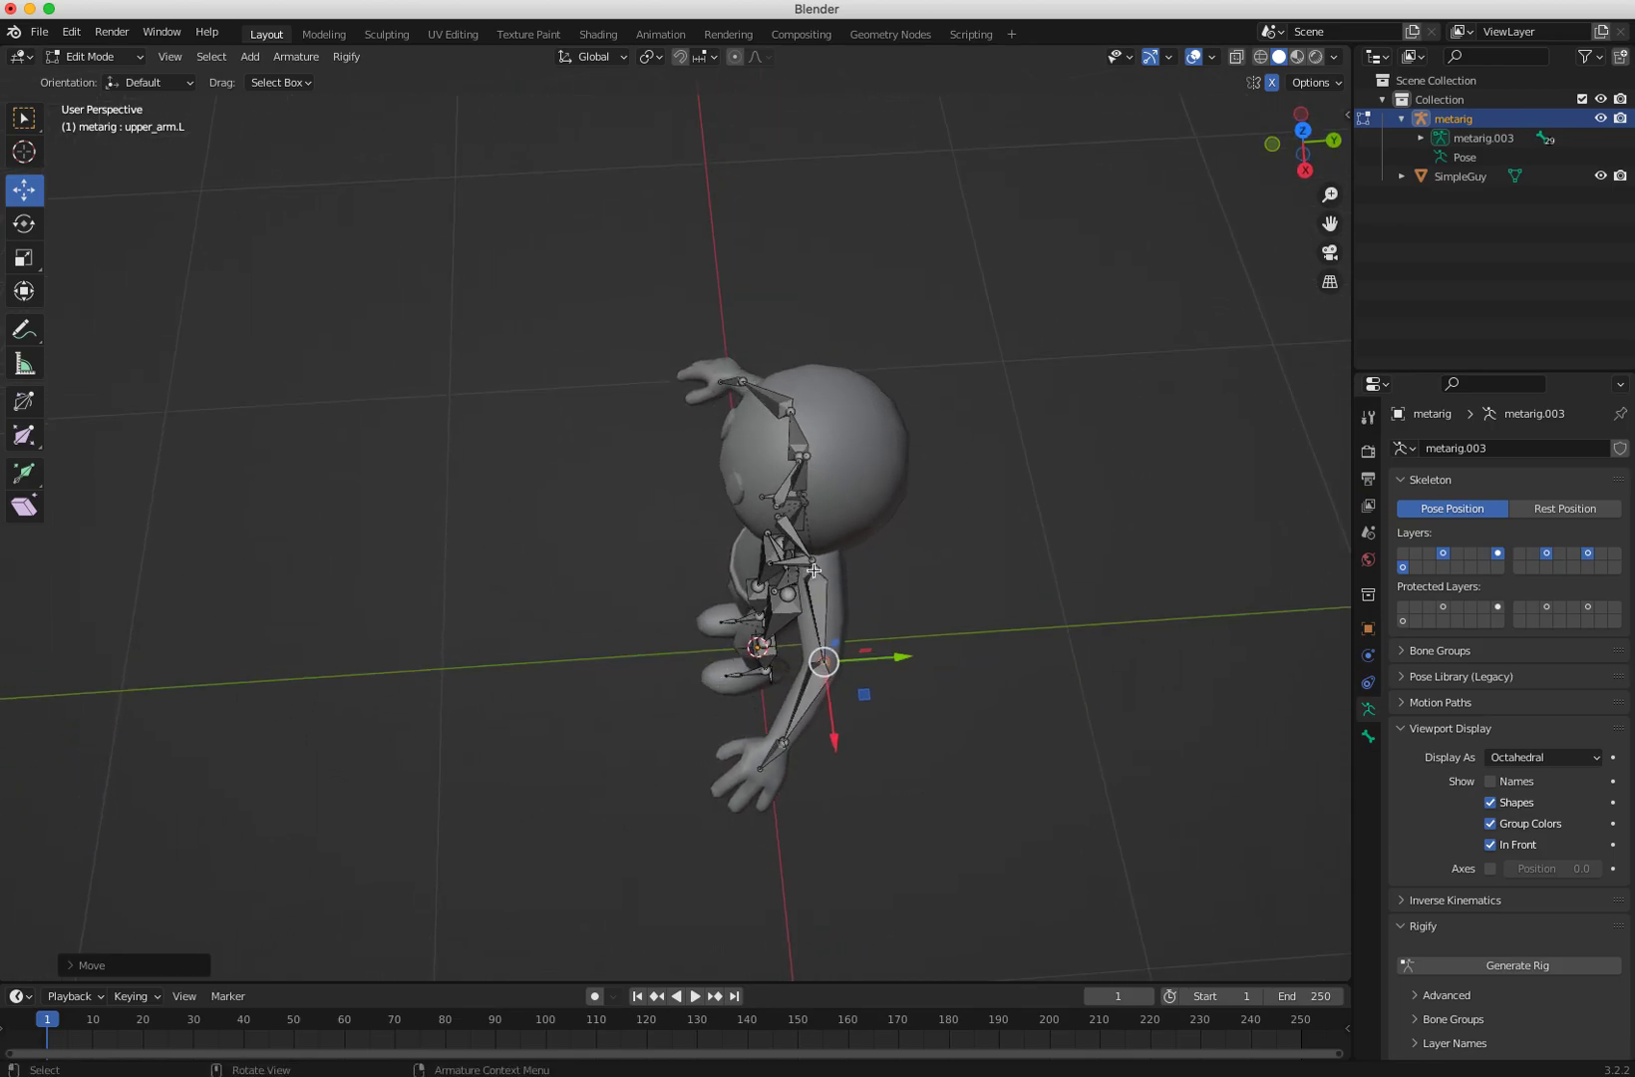
click(815, 569)
key(g)
click(825, 566)
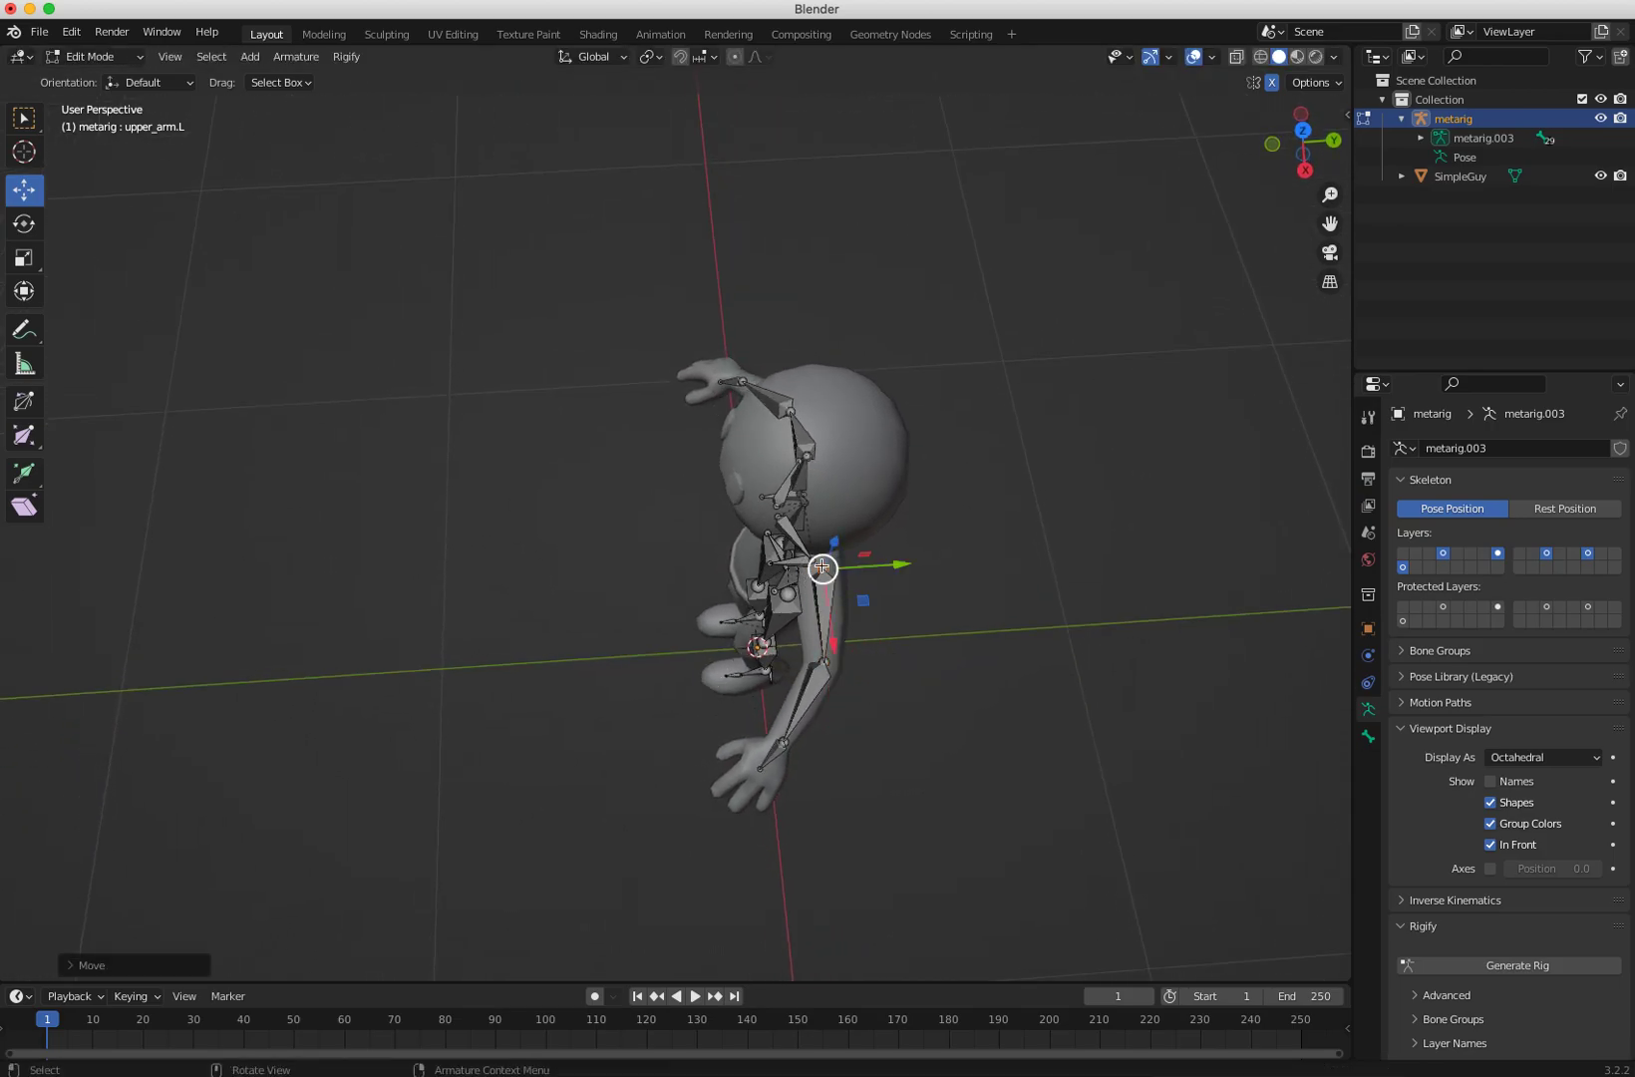
click(818, 560)
key(g)
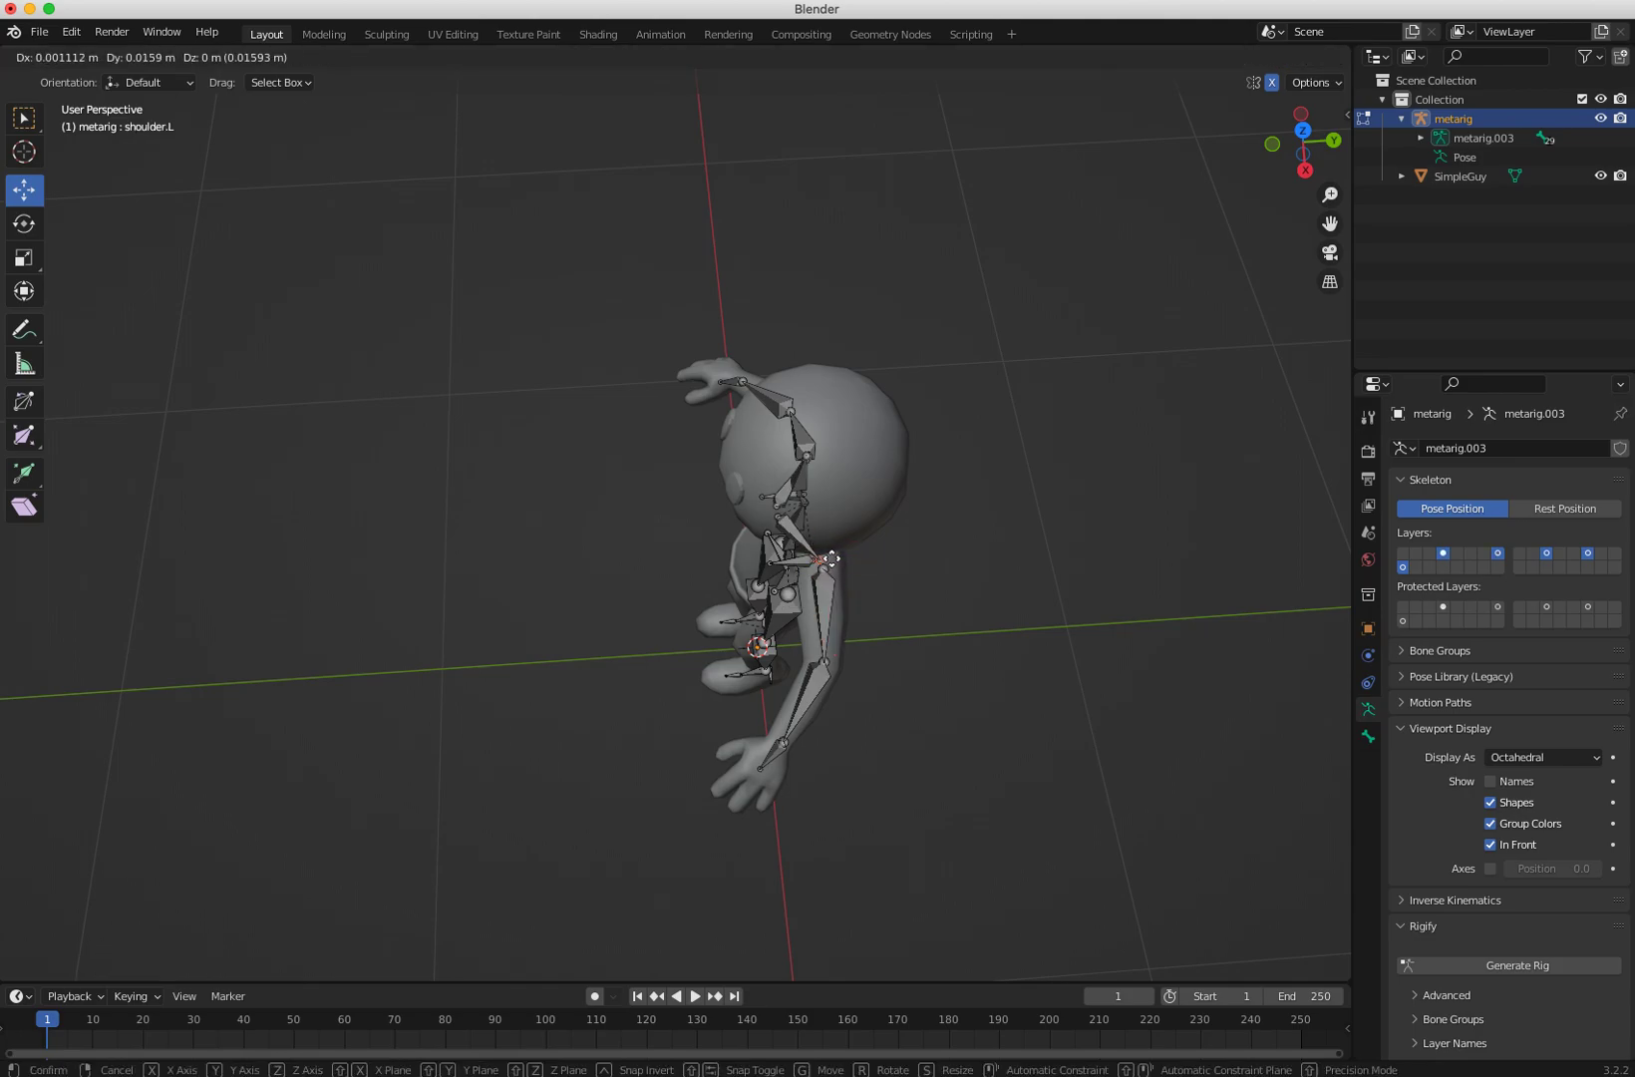
click(831, 558)
click(815, 572)
middle_drag(813, 561, 1051, 533)
Step: Adjust the left hand bone's joints so the bone sits inside the character's hand
click(894, 470)
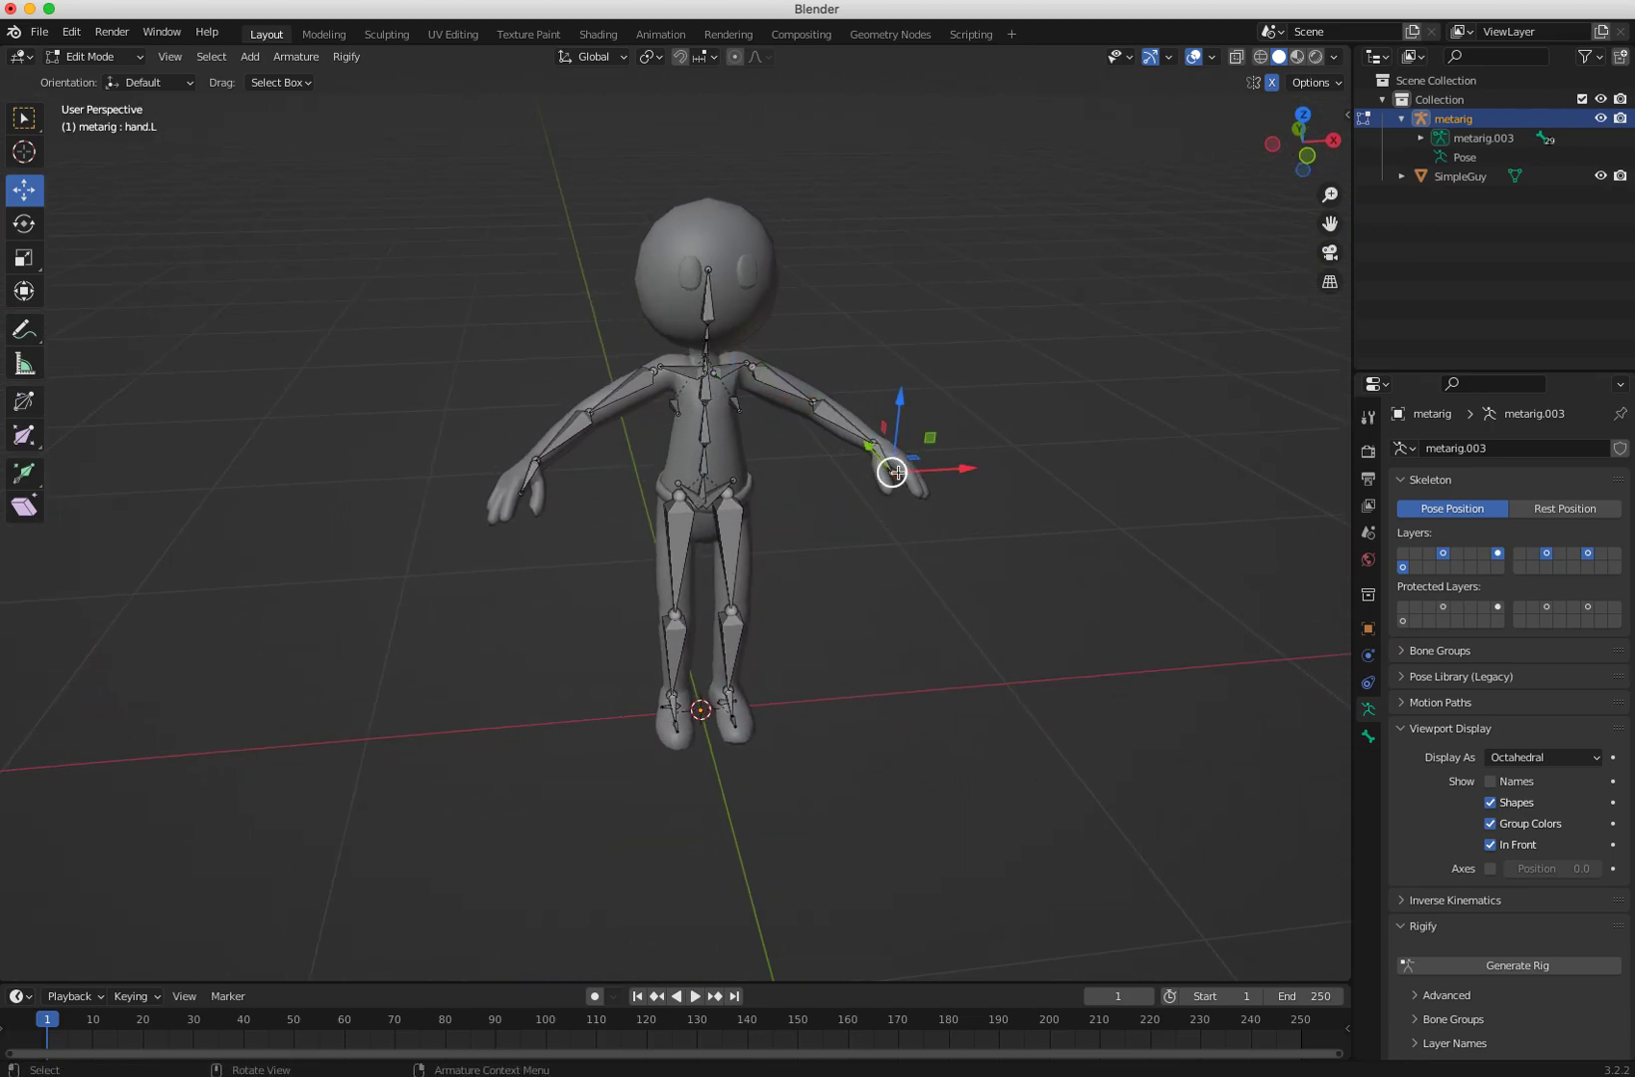
click(874, 440)
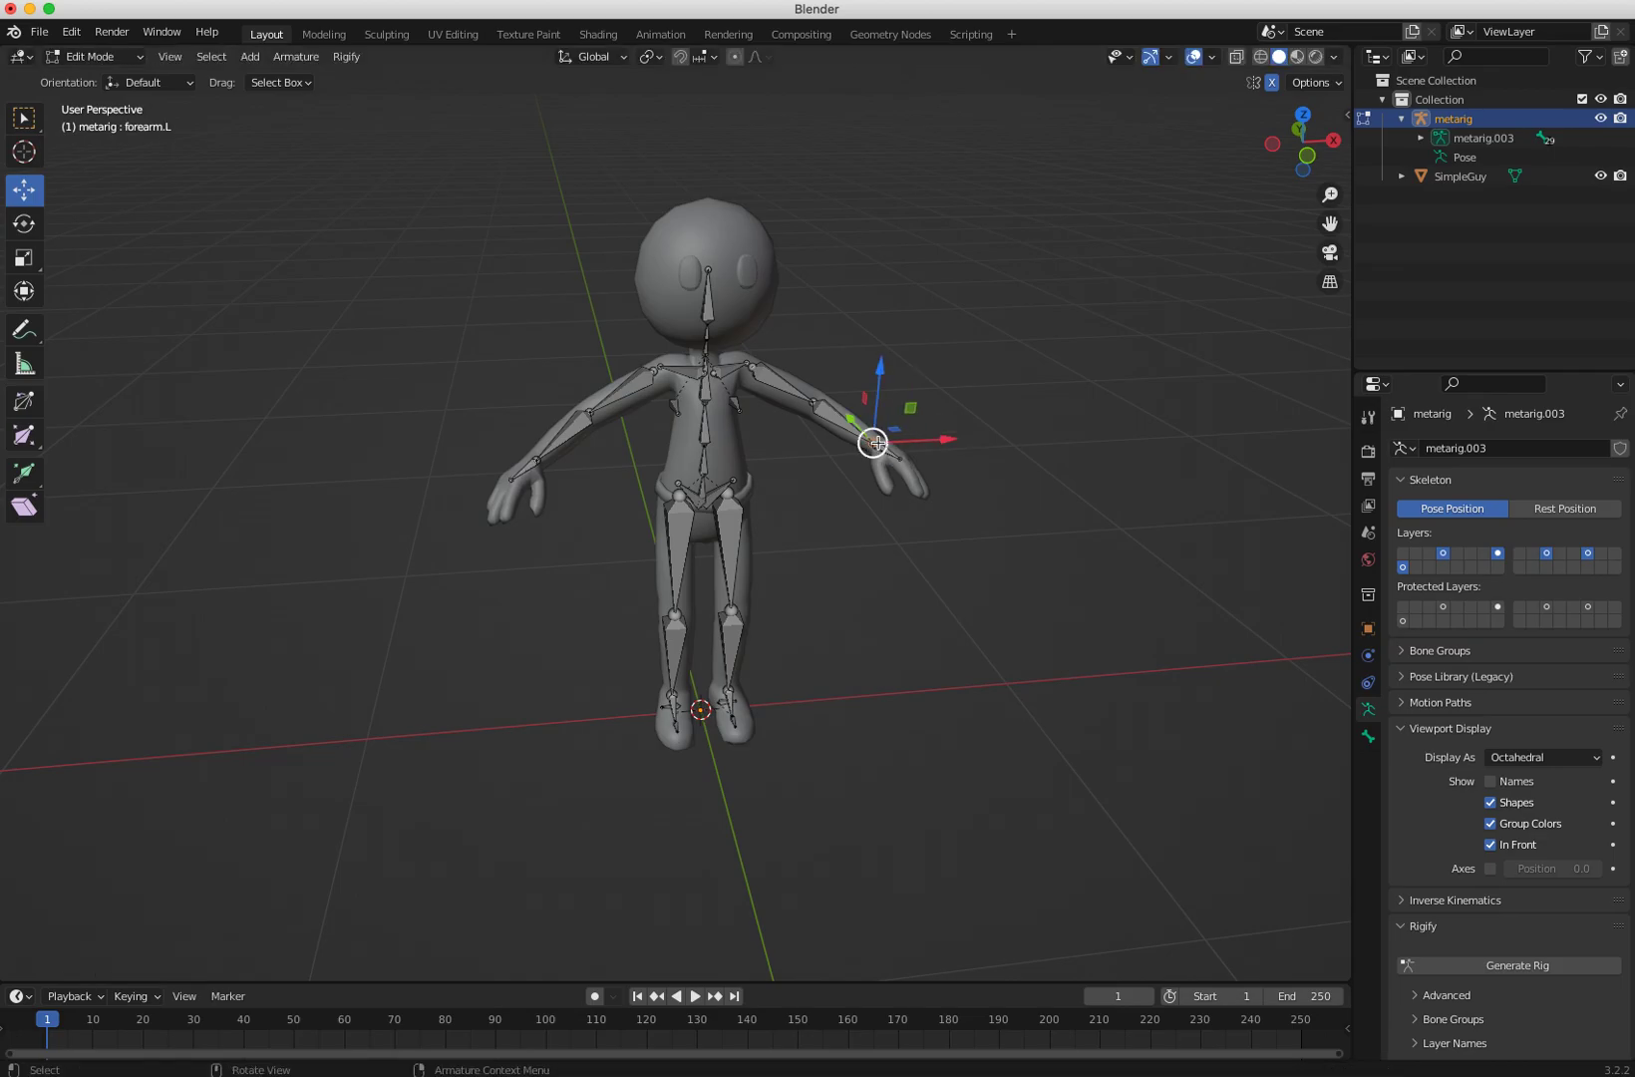
click(884, 437)
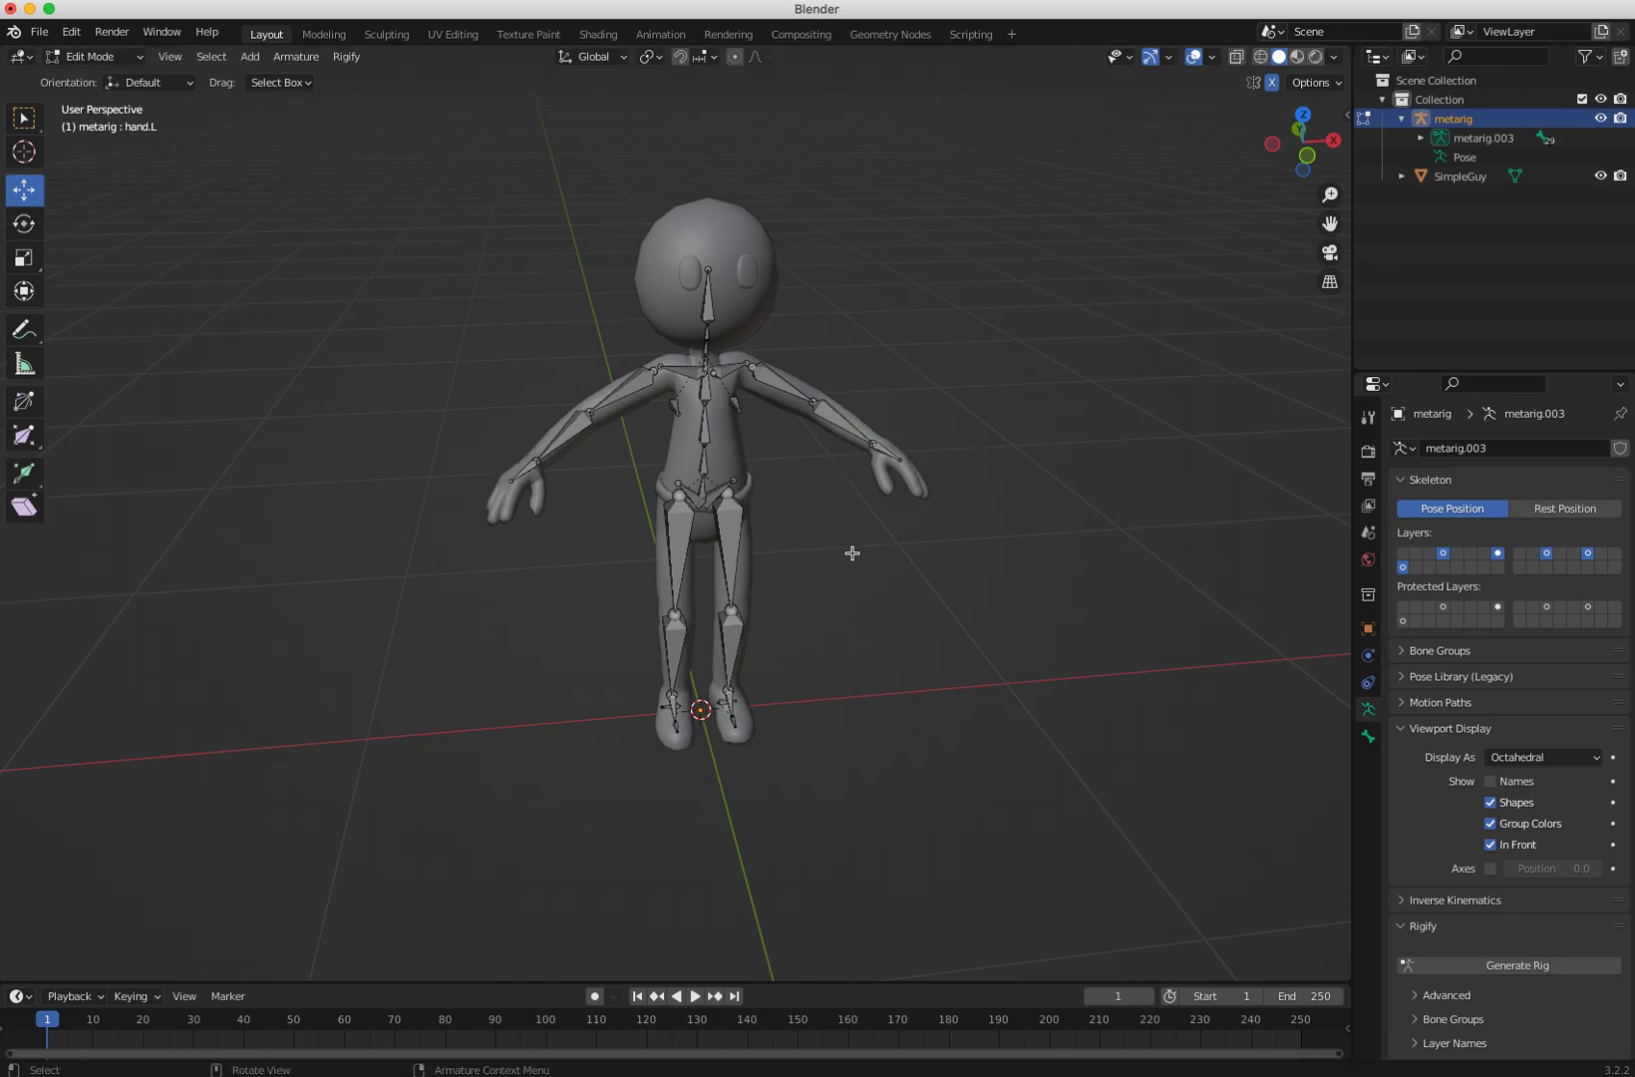
middle_drag(855, 547, 772, 639)
click(927, 516)
middle_drag(927, 517, 949, 450)
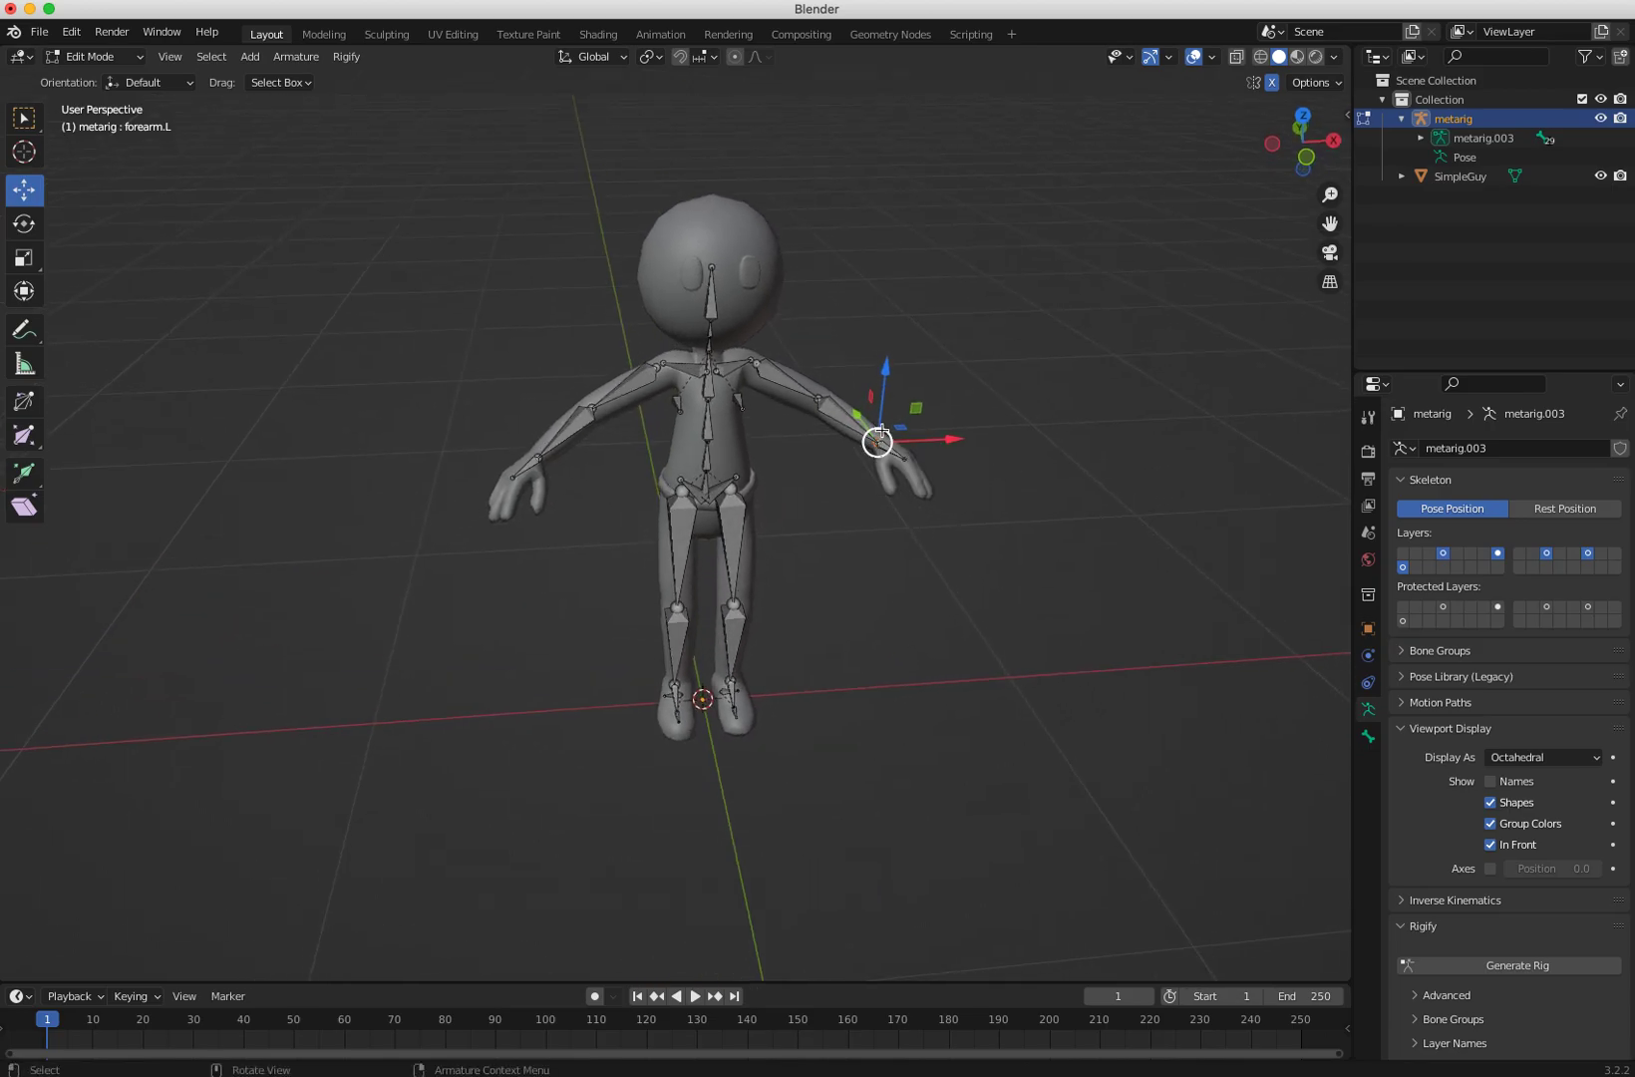
middle_drag(837, 482, 775, 421)
Step: Move the head bone's tip up to the top of the character's head
click(721, 294)
drag(721, 294, 720, 256)
middle_drag(619, 346, 533, 361)
middle_drag(650, 409, 1026, 653)
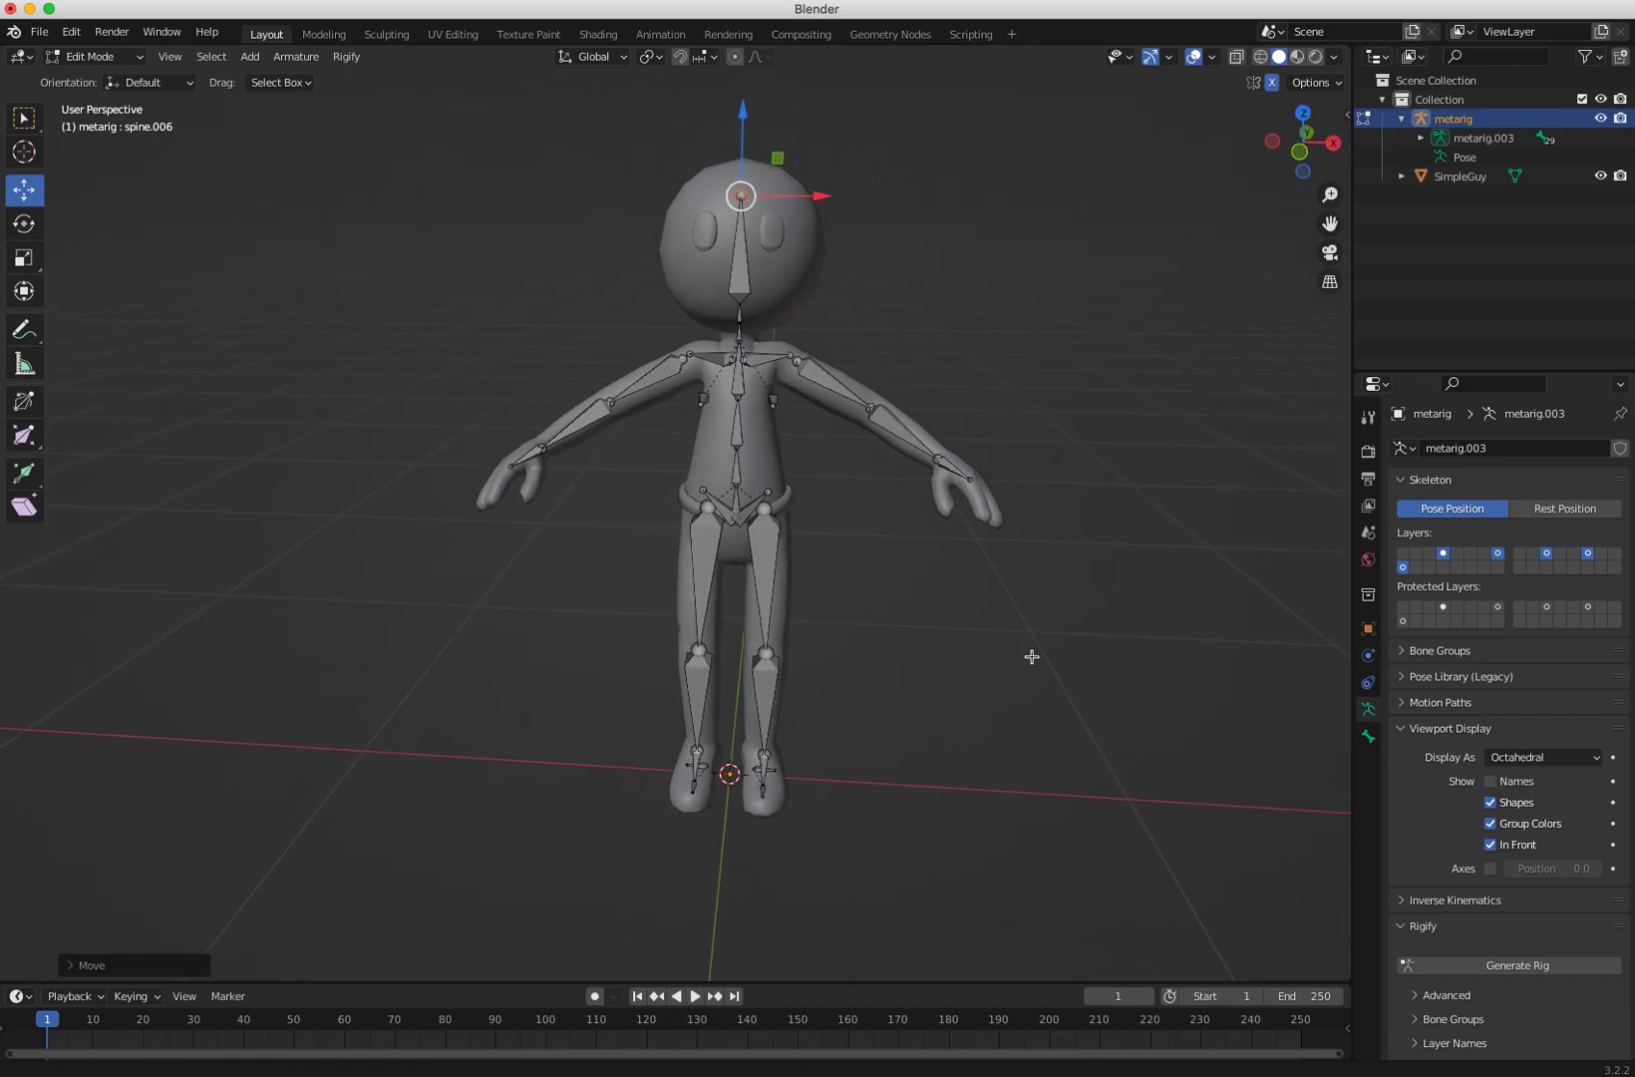
Step: Inspect the leg and pelvis bones, then switch the meta-rig back to Object Mode
scroll(1027, 653, down, 1)
click(701, 653)
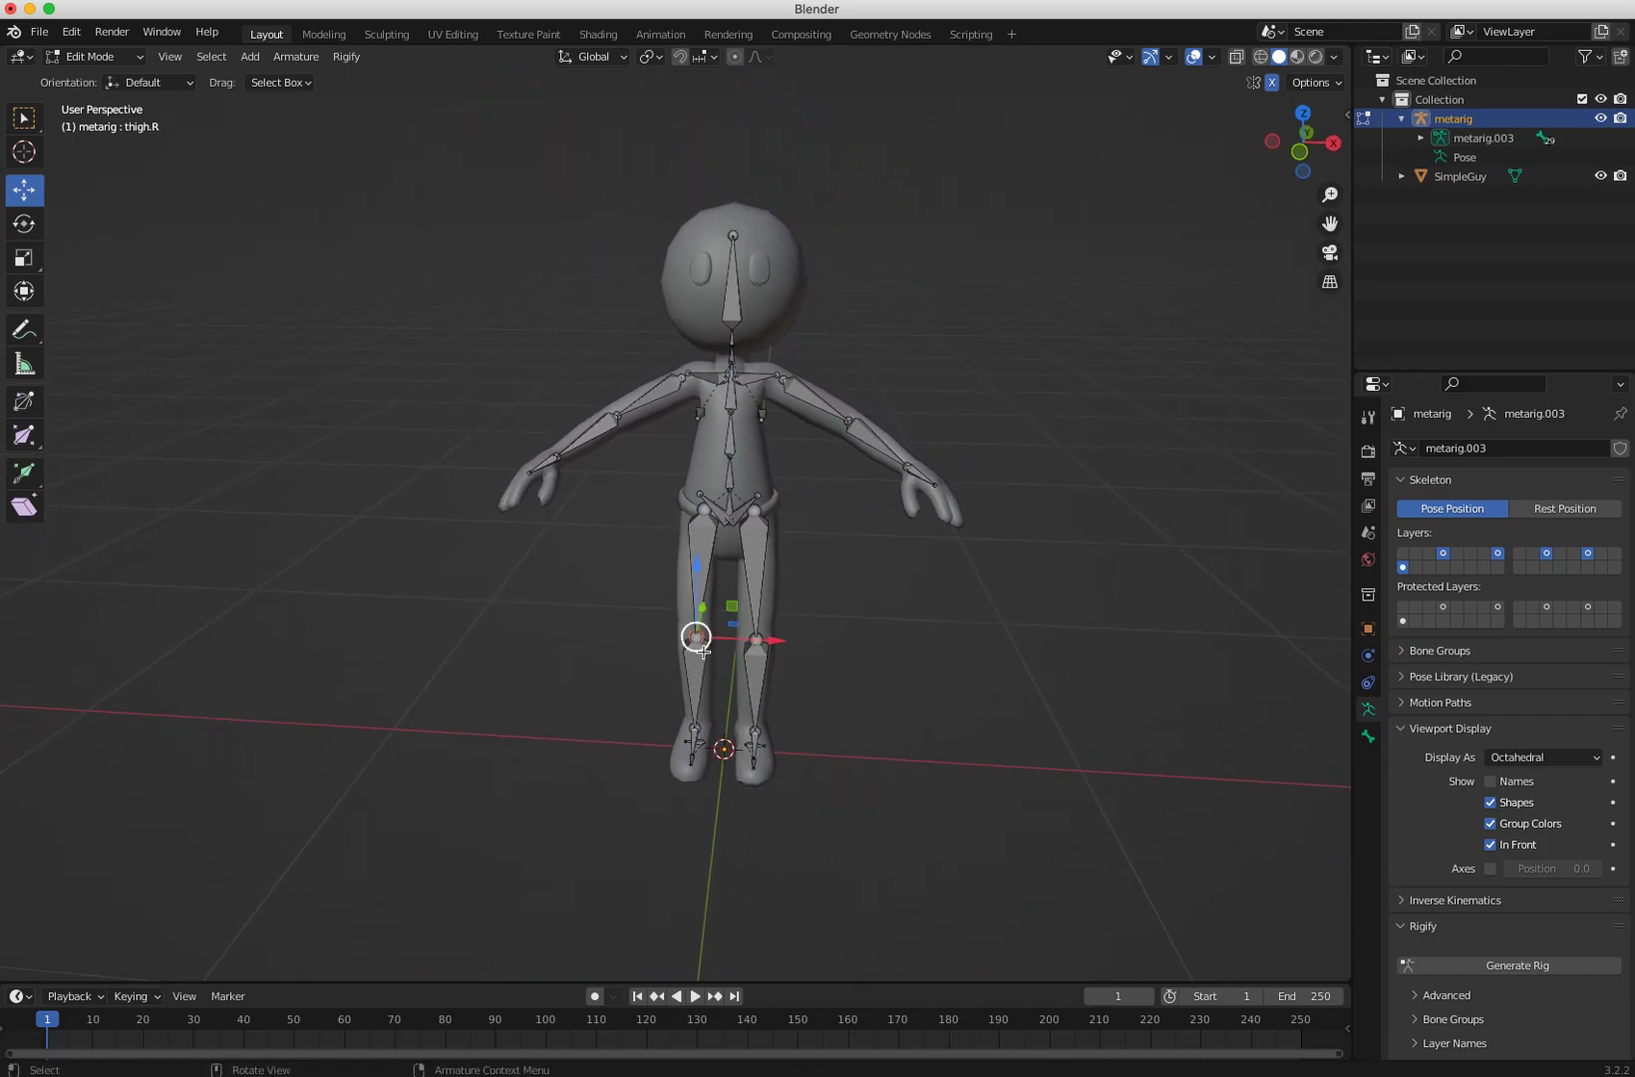
click(756, 639)
click(634, 577)
click(693, 487)
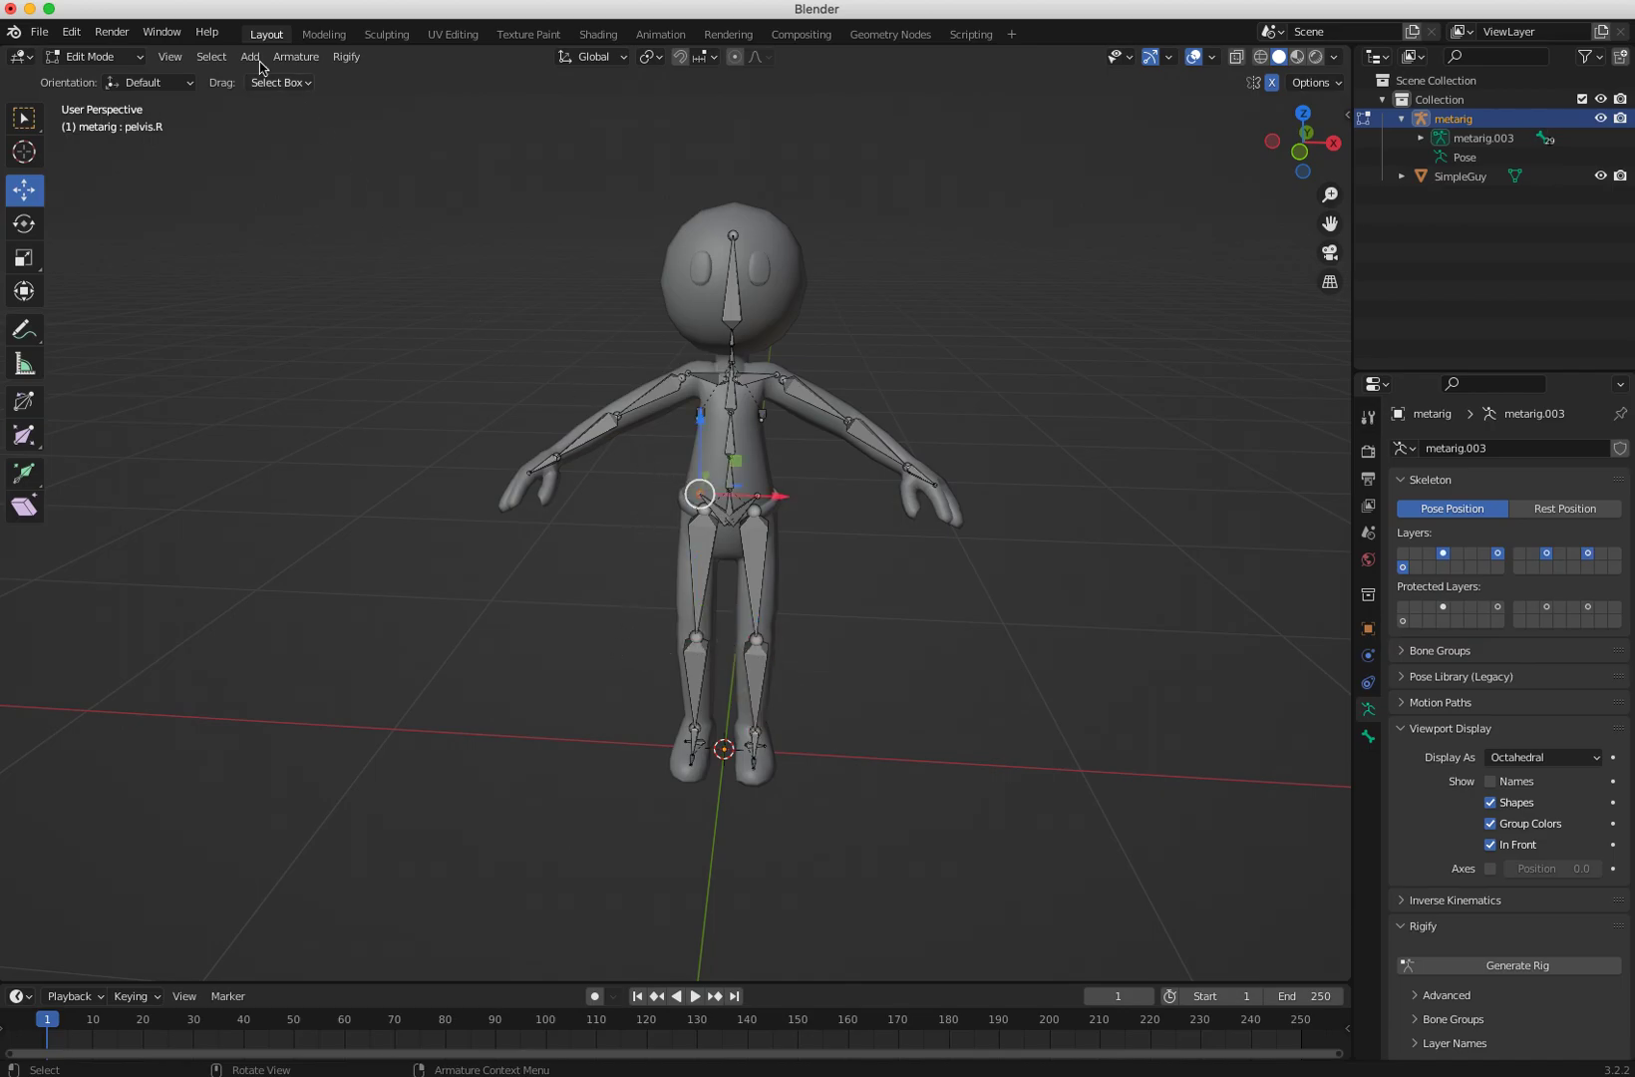
click(95, 57)
click(100, 79)
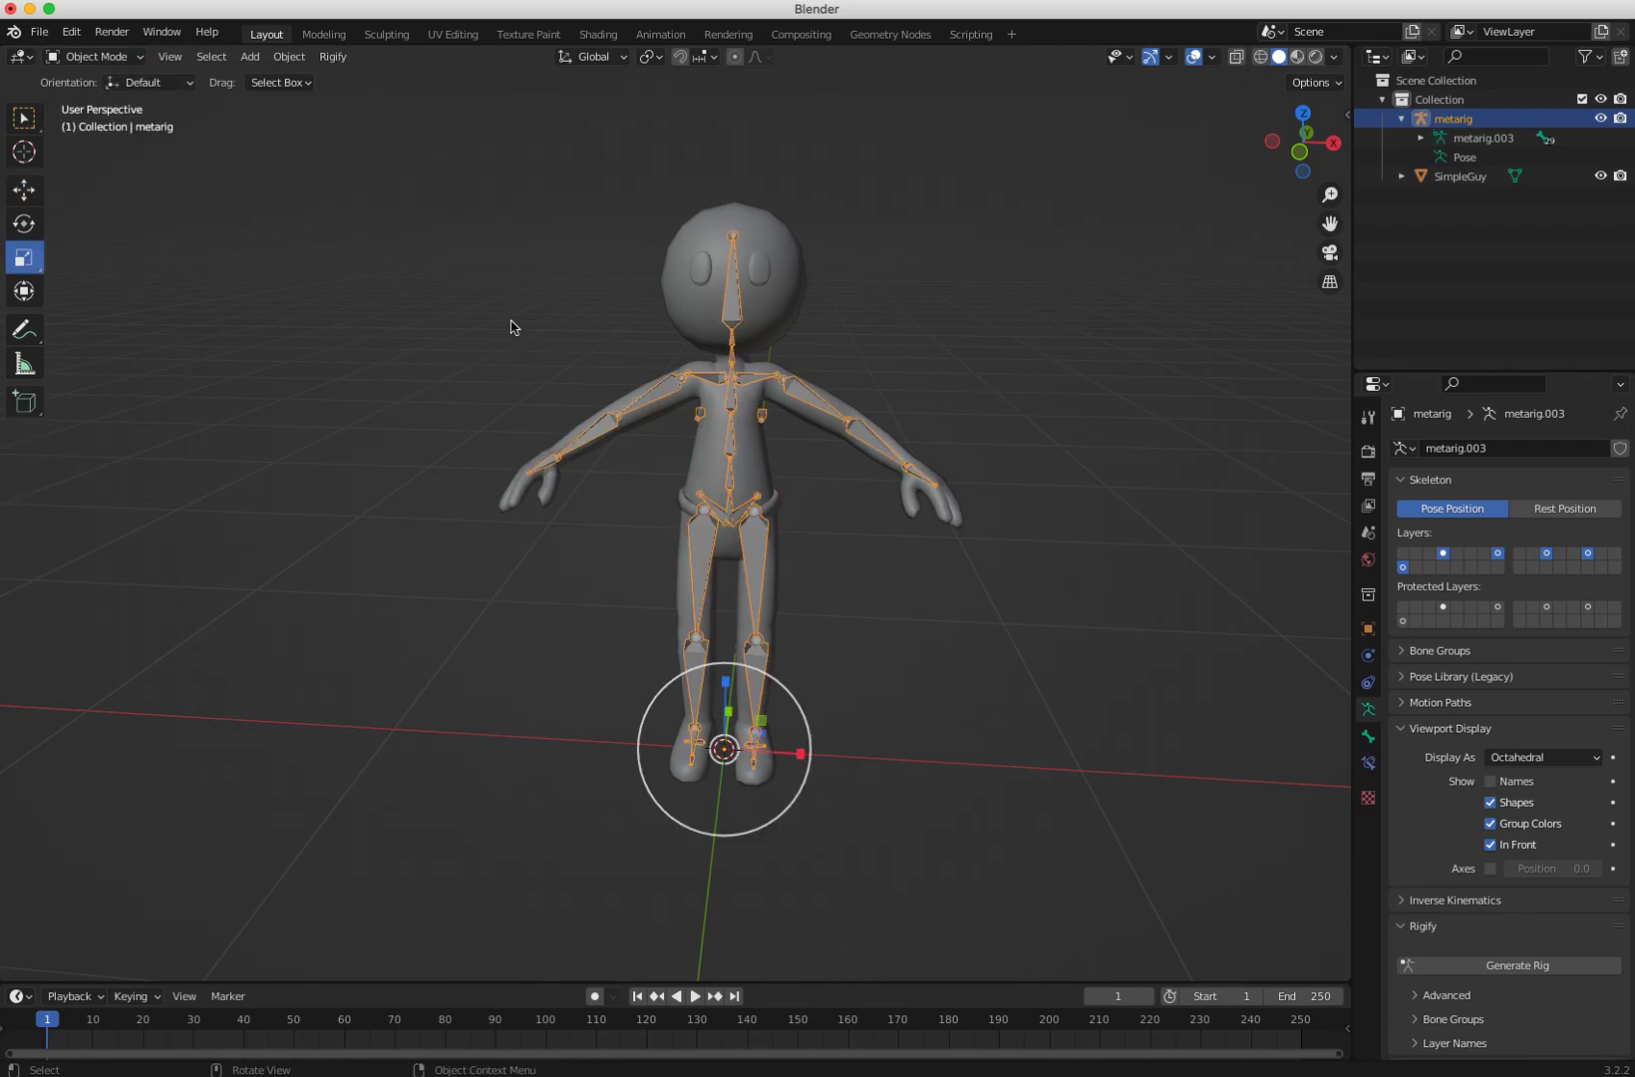
Step: Parent the character mesh to the meta-rig with automatic weights
click(703, 463)
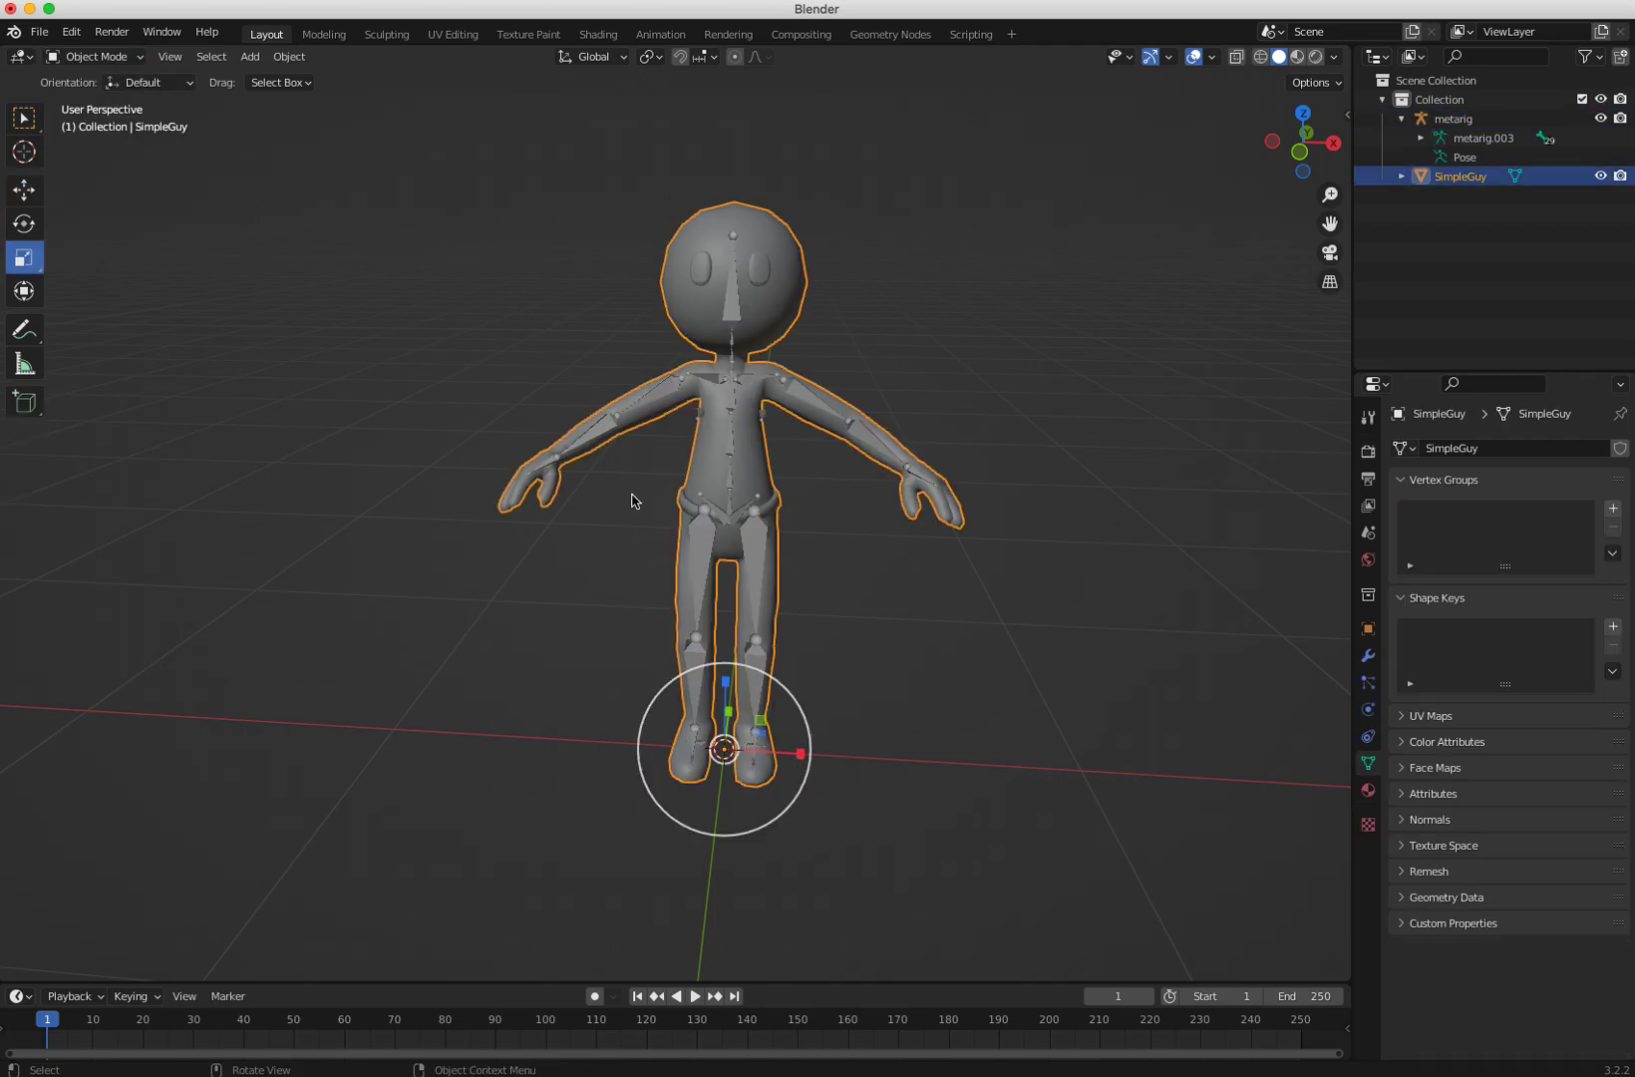
shift+click(610, 431)
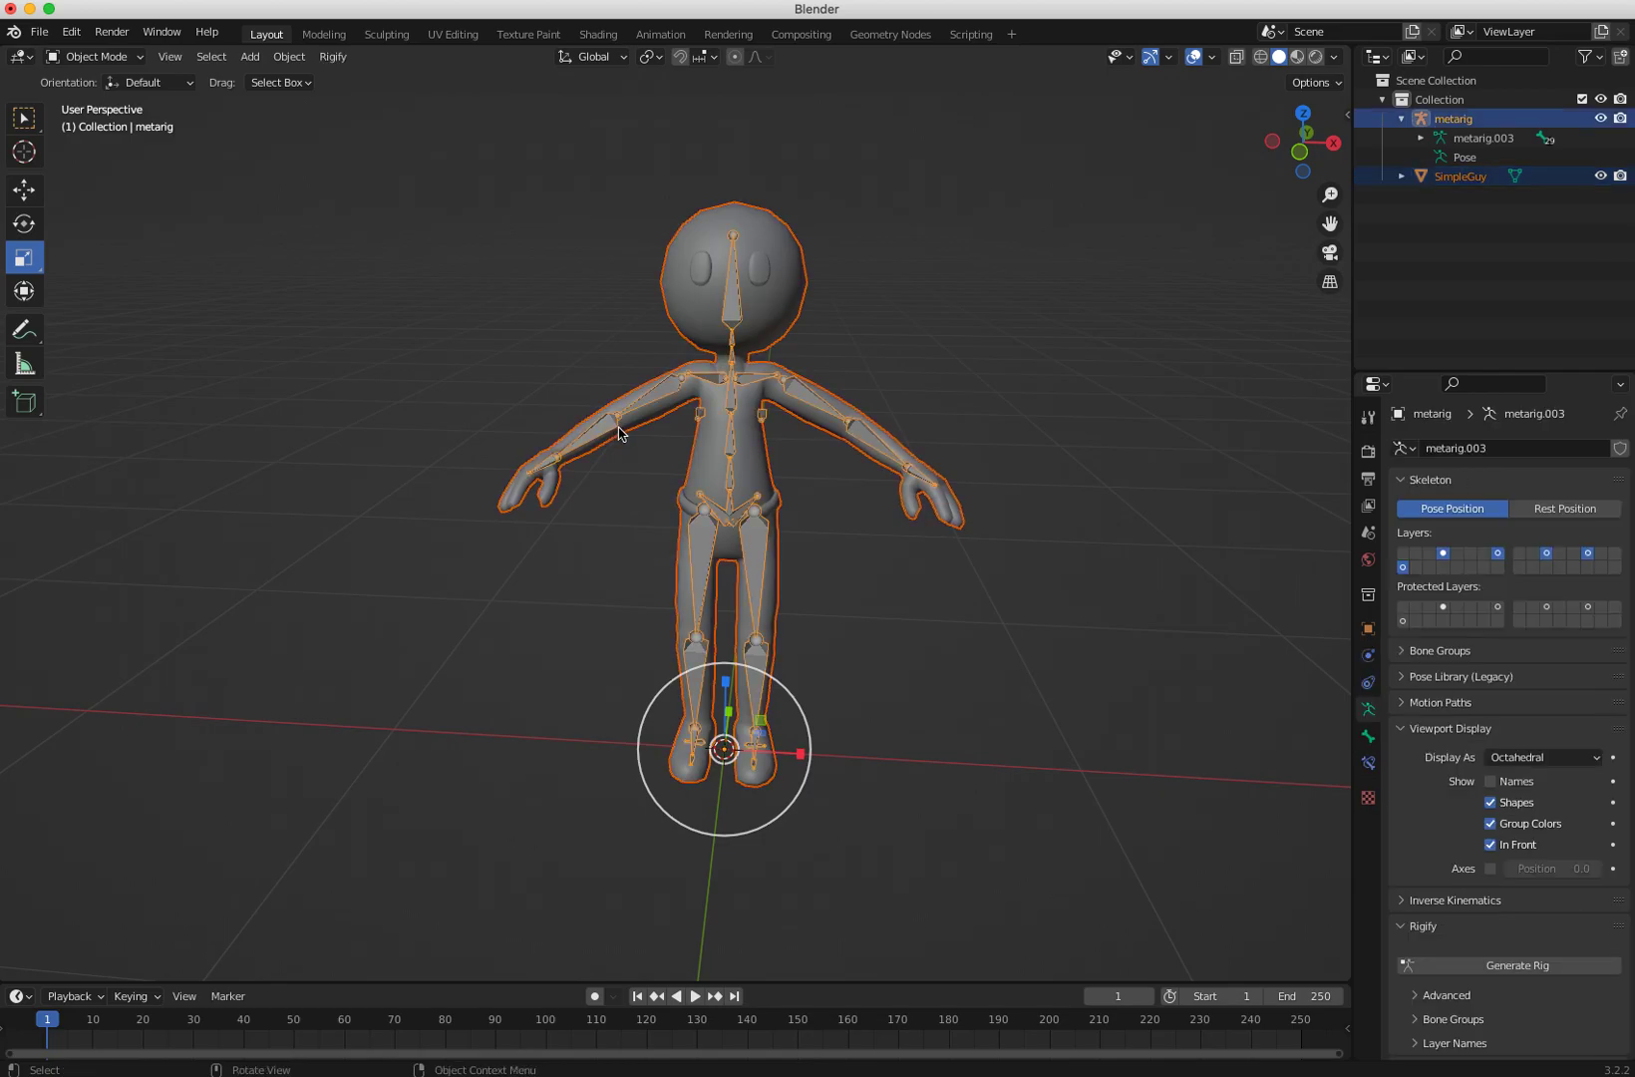
key(super+p)
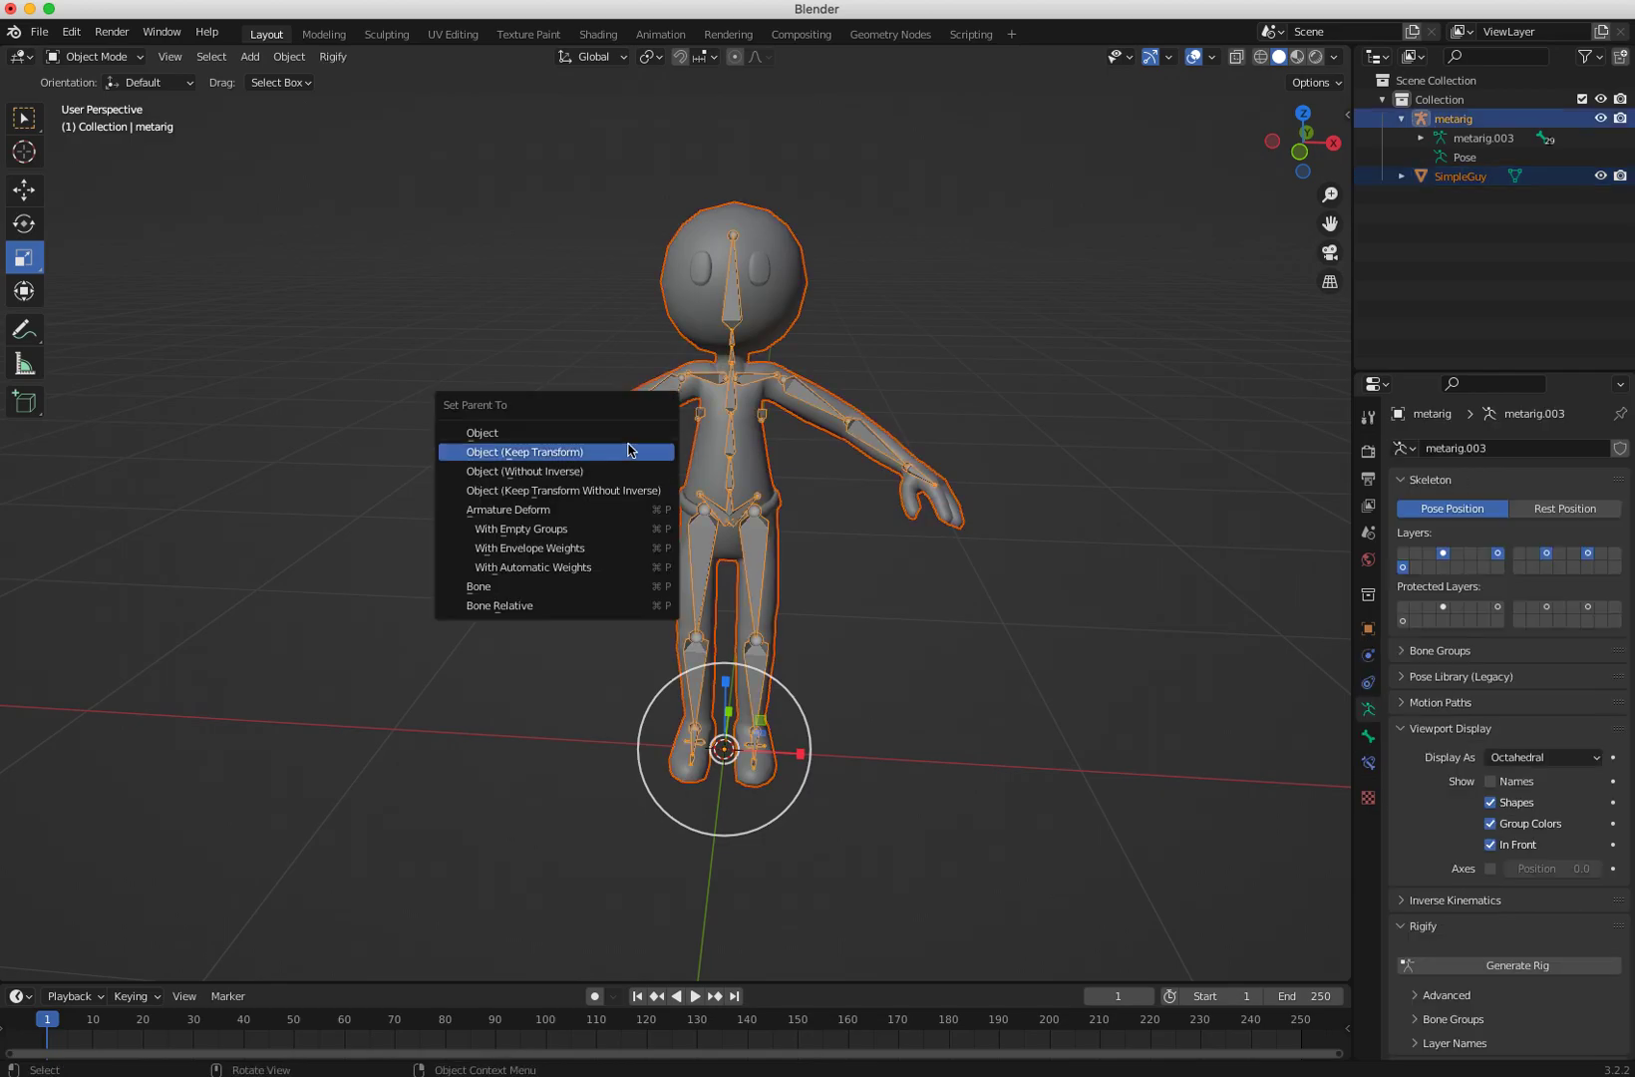
click(523, 566)
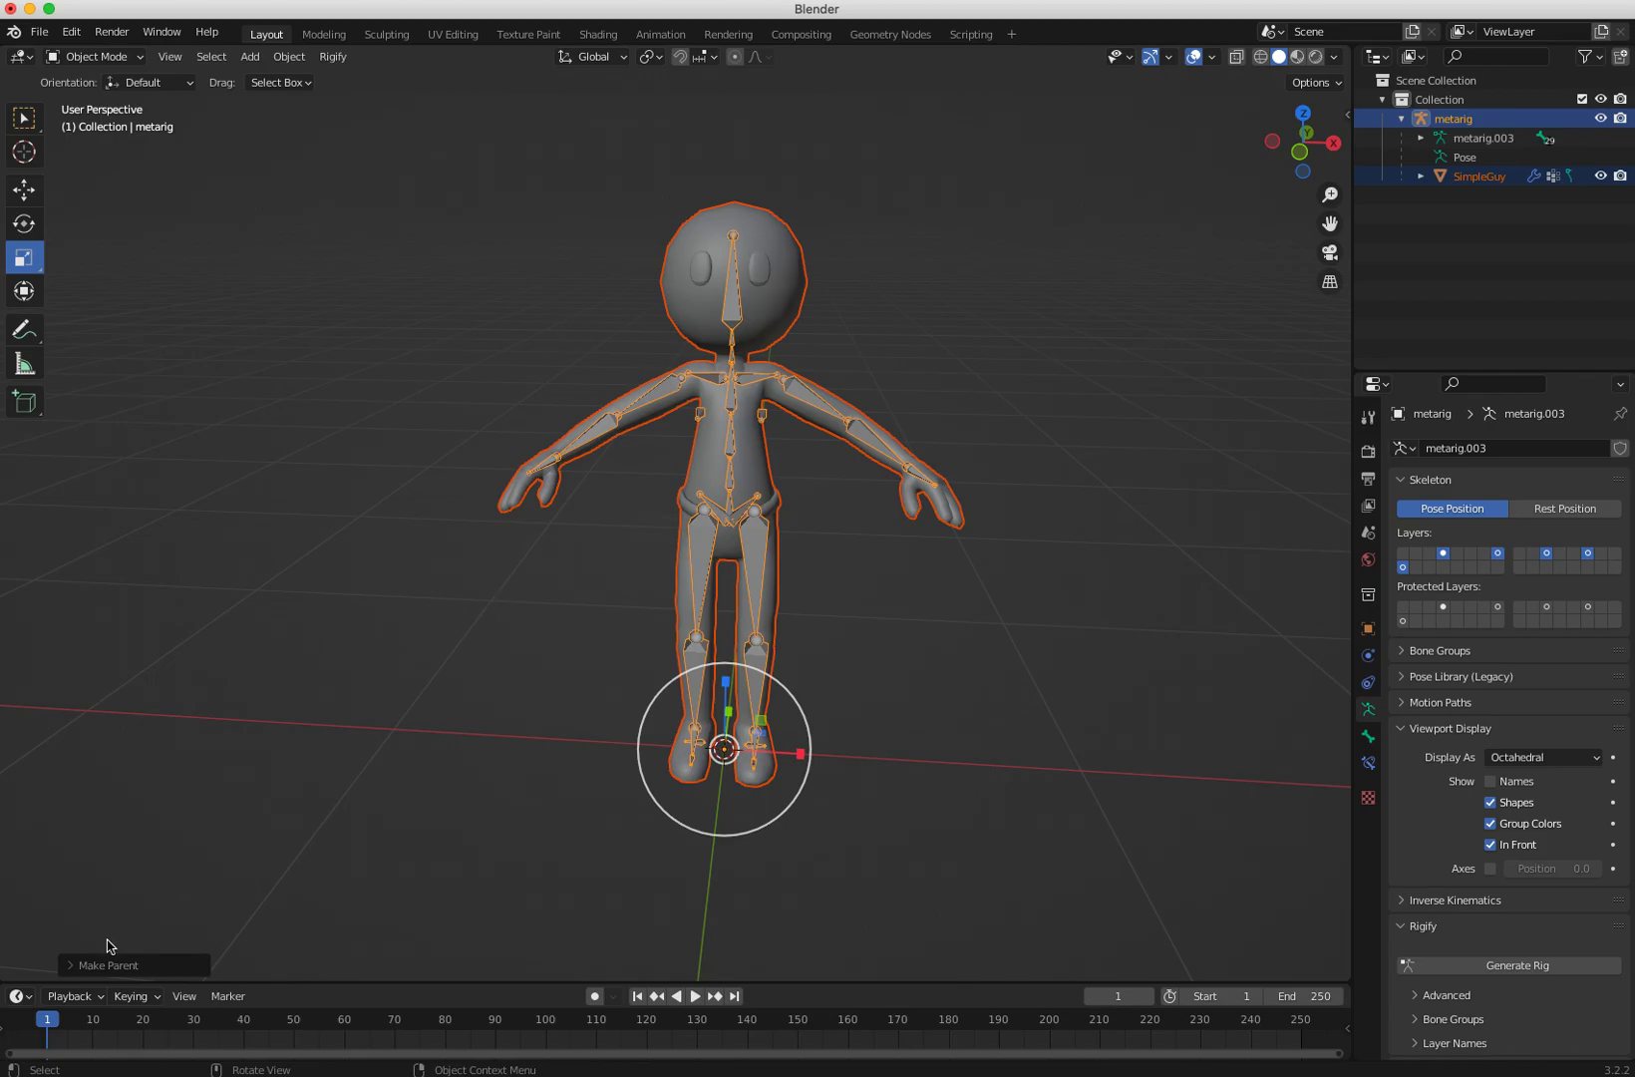
Step: In Pose Mode, rotate the left thigh bone to test the mesh deformation, then undo the rotation
click(488, 727)
middle_drag(536, 707, 550, 480)
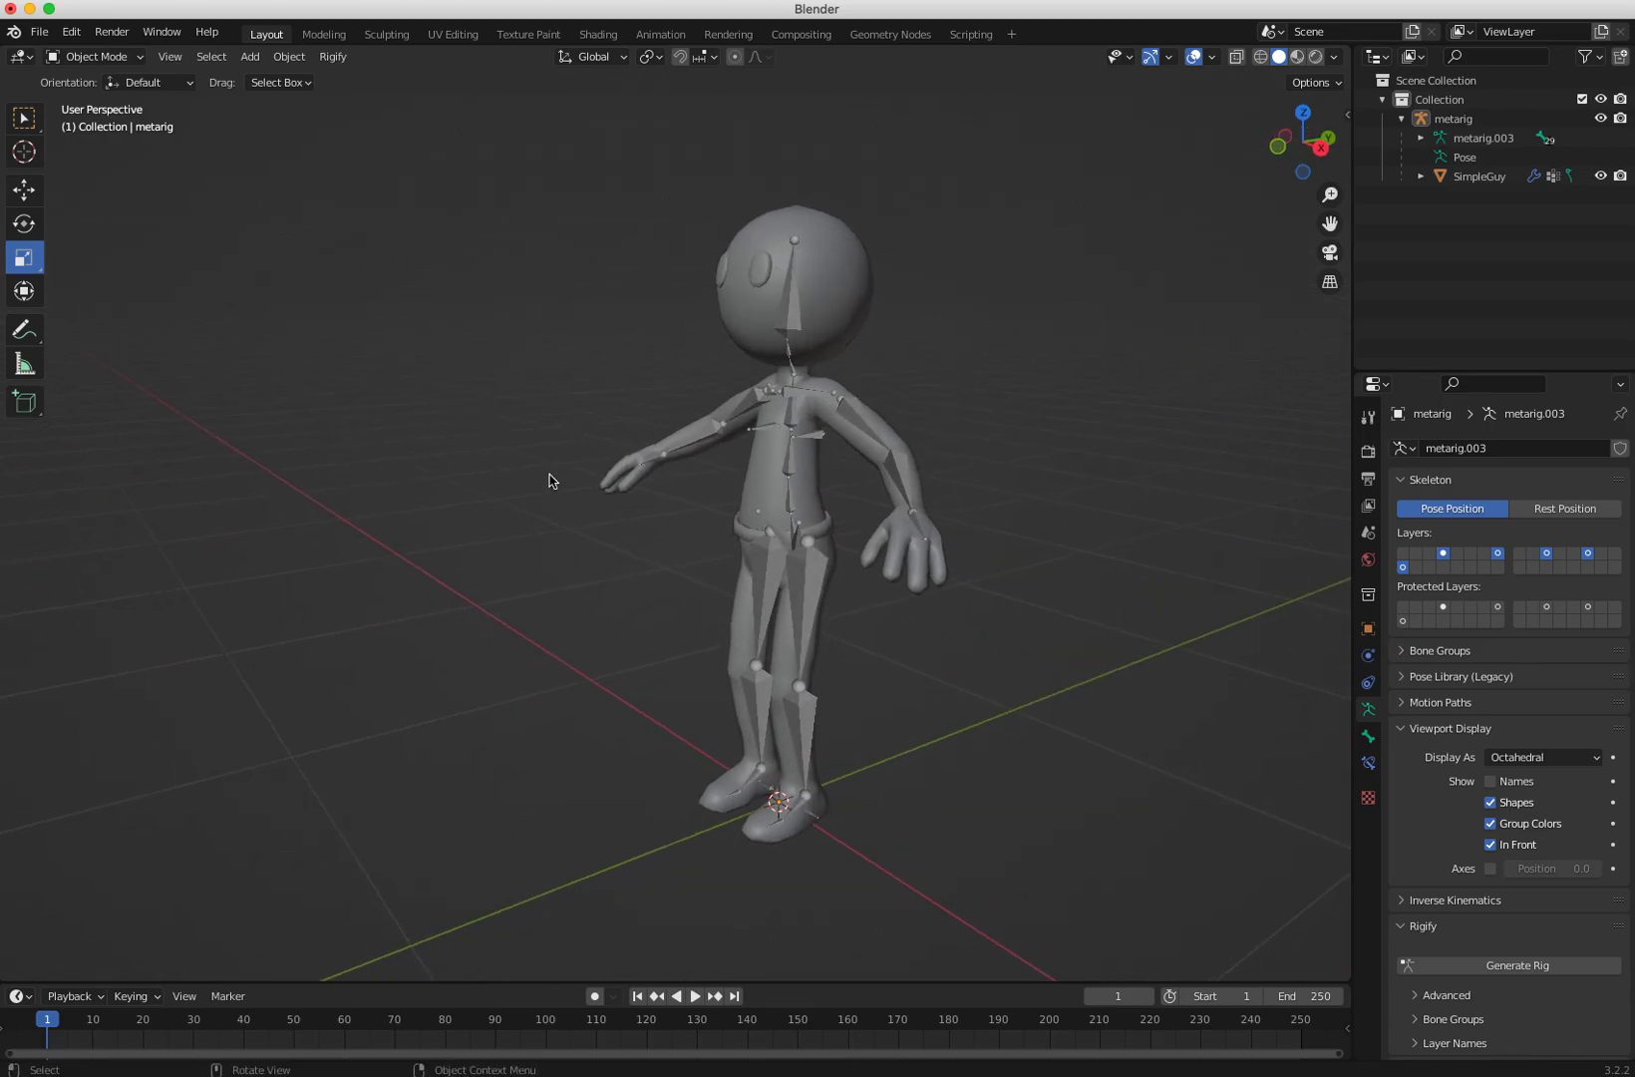
click(96, 60)
click(103, 120)
click(799, 767)
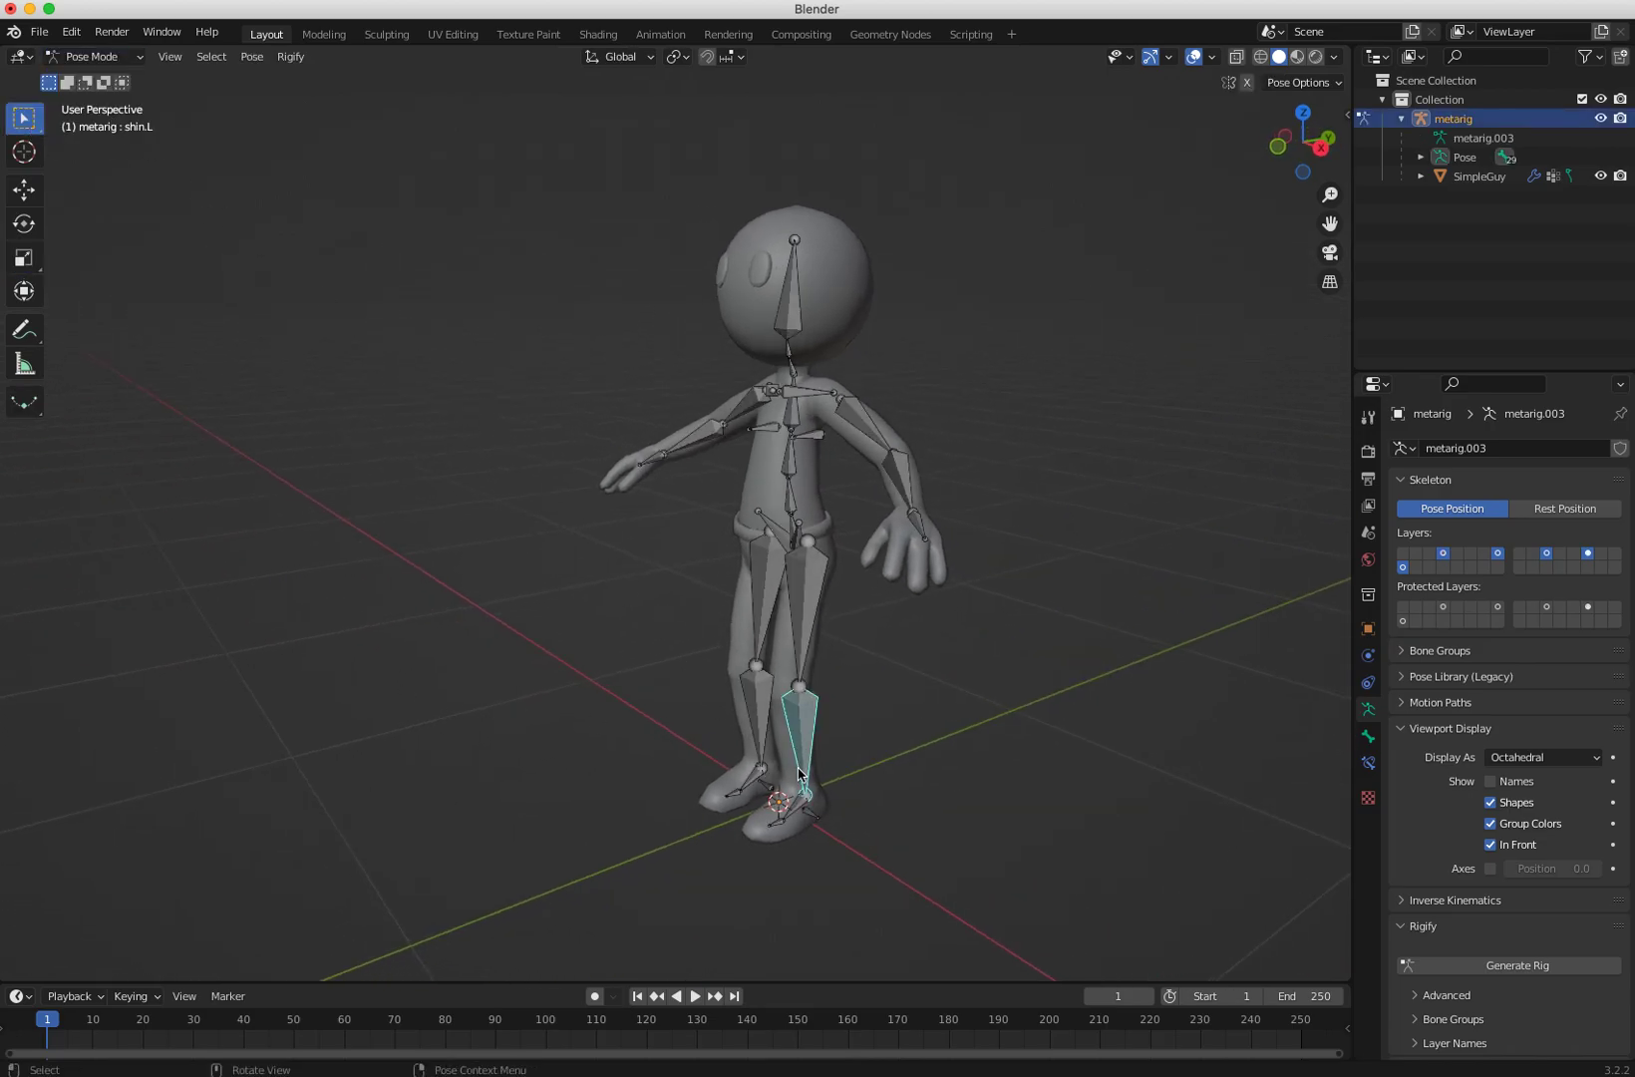
click(803, 810)
click(804, 753)
click(799, 696)
key(shift+space)
key(r)
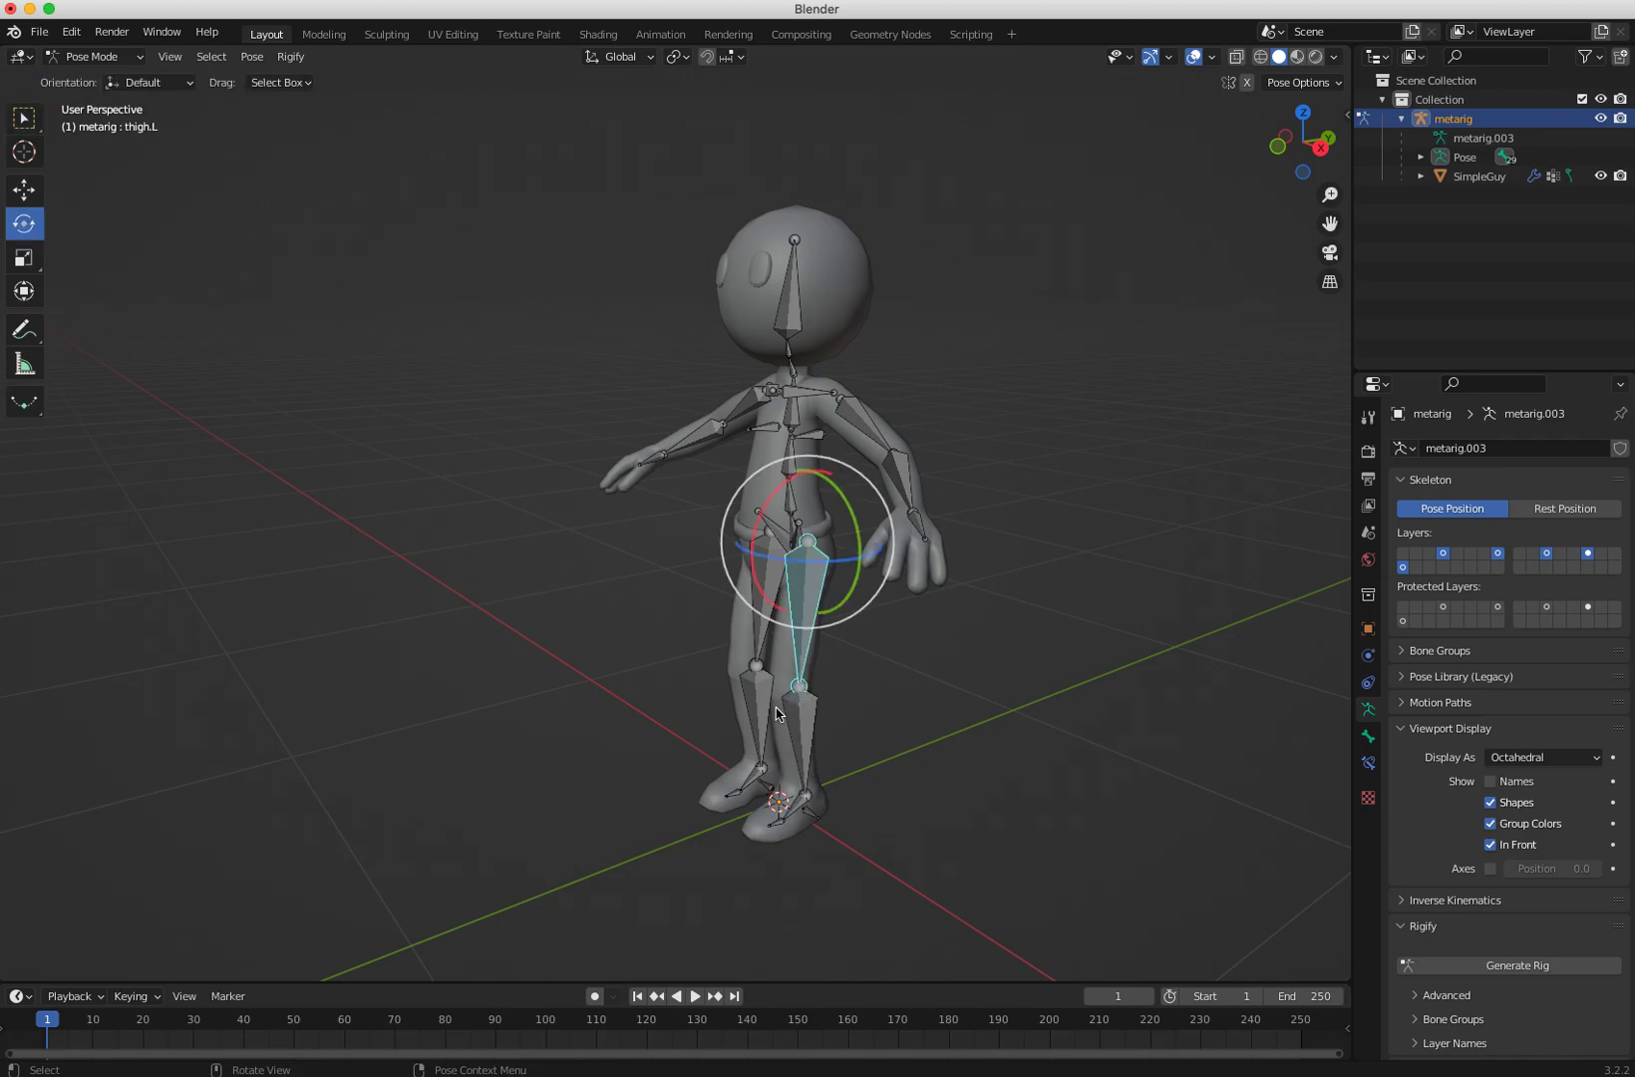
drag(752, 570, 822, 583)
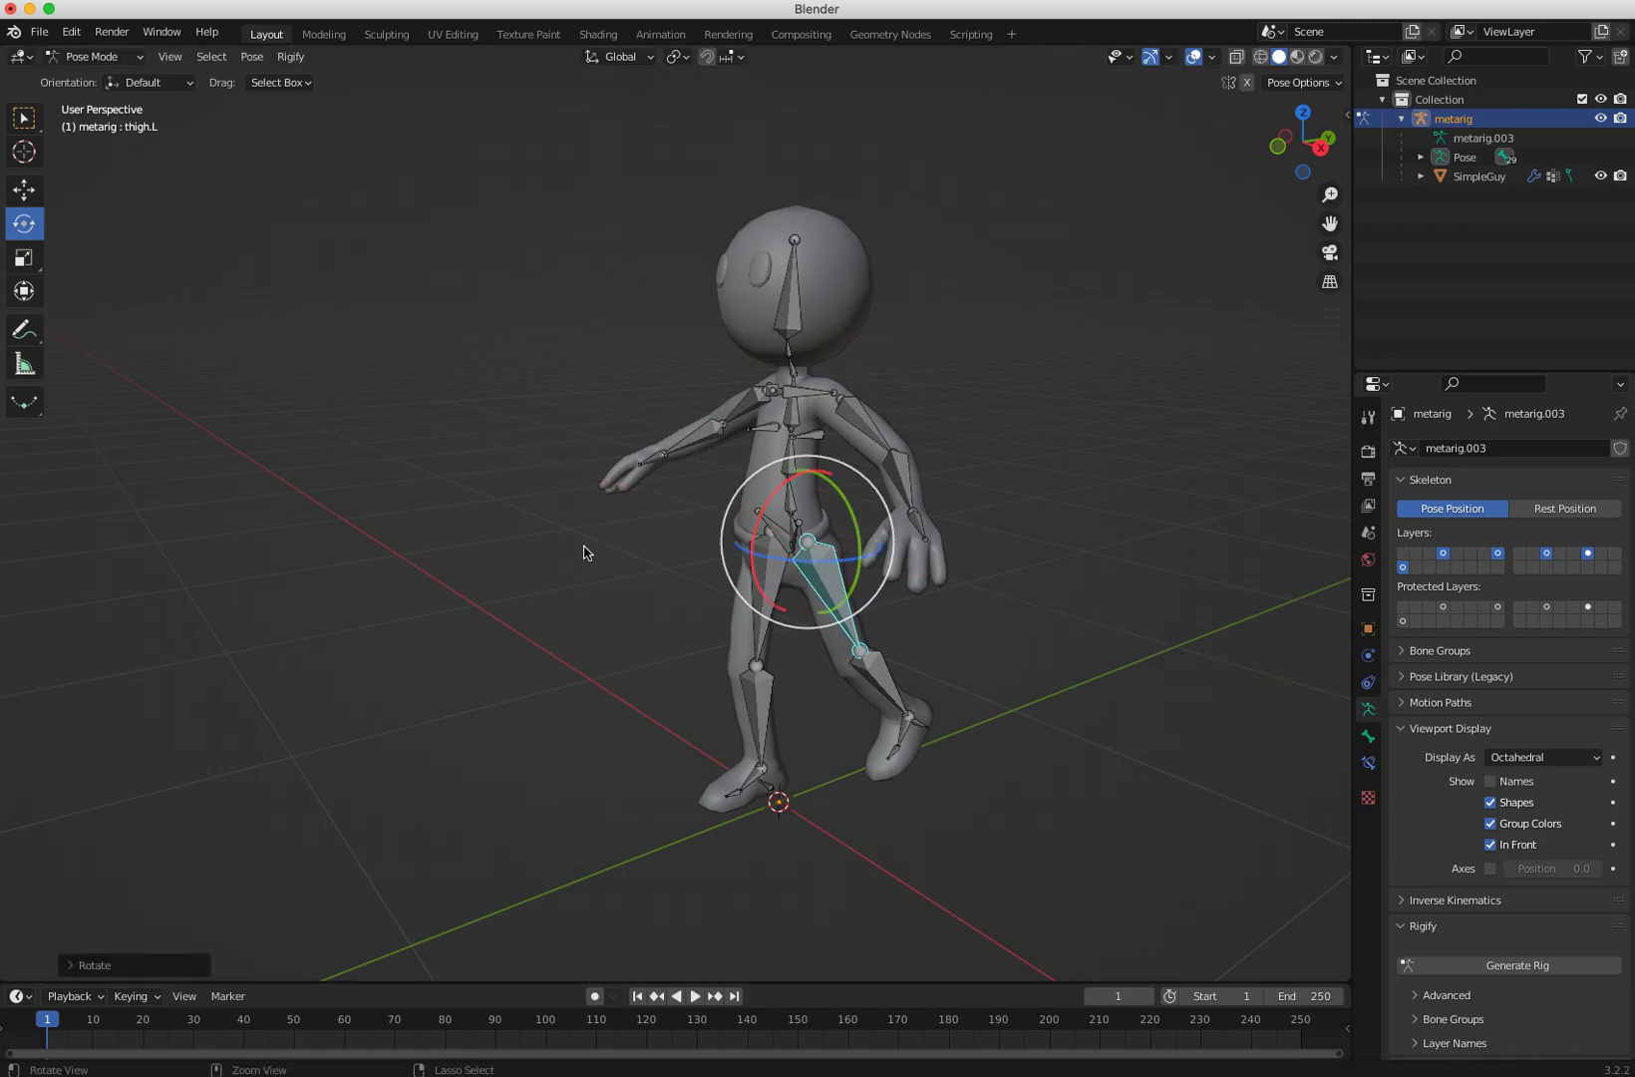
key(ctrl+z)
key(bracketright)
key(ctrl+z)
key(ctrl+z)
key(ctrl+z)
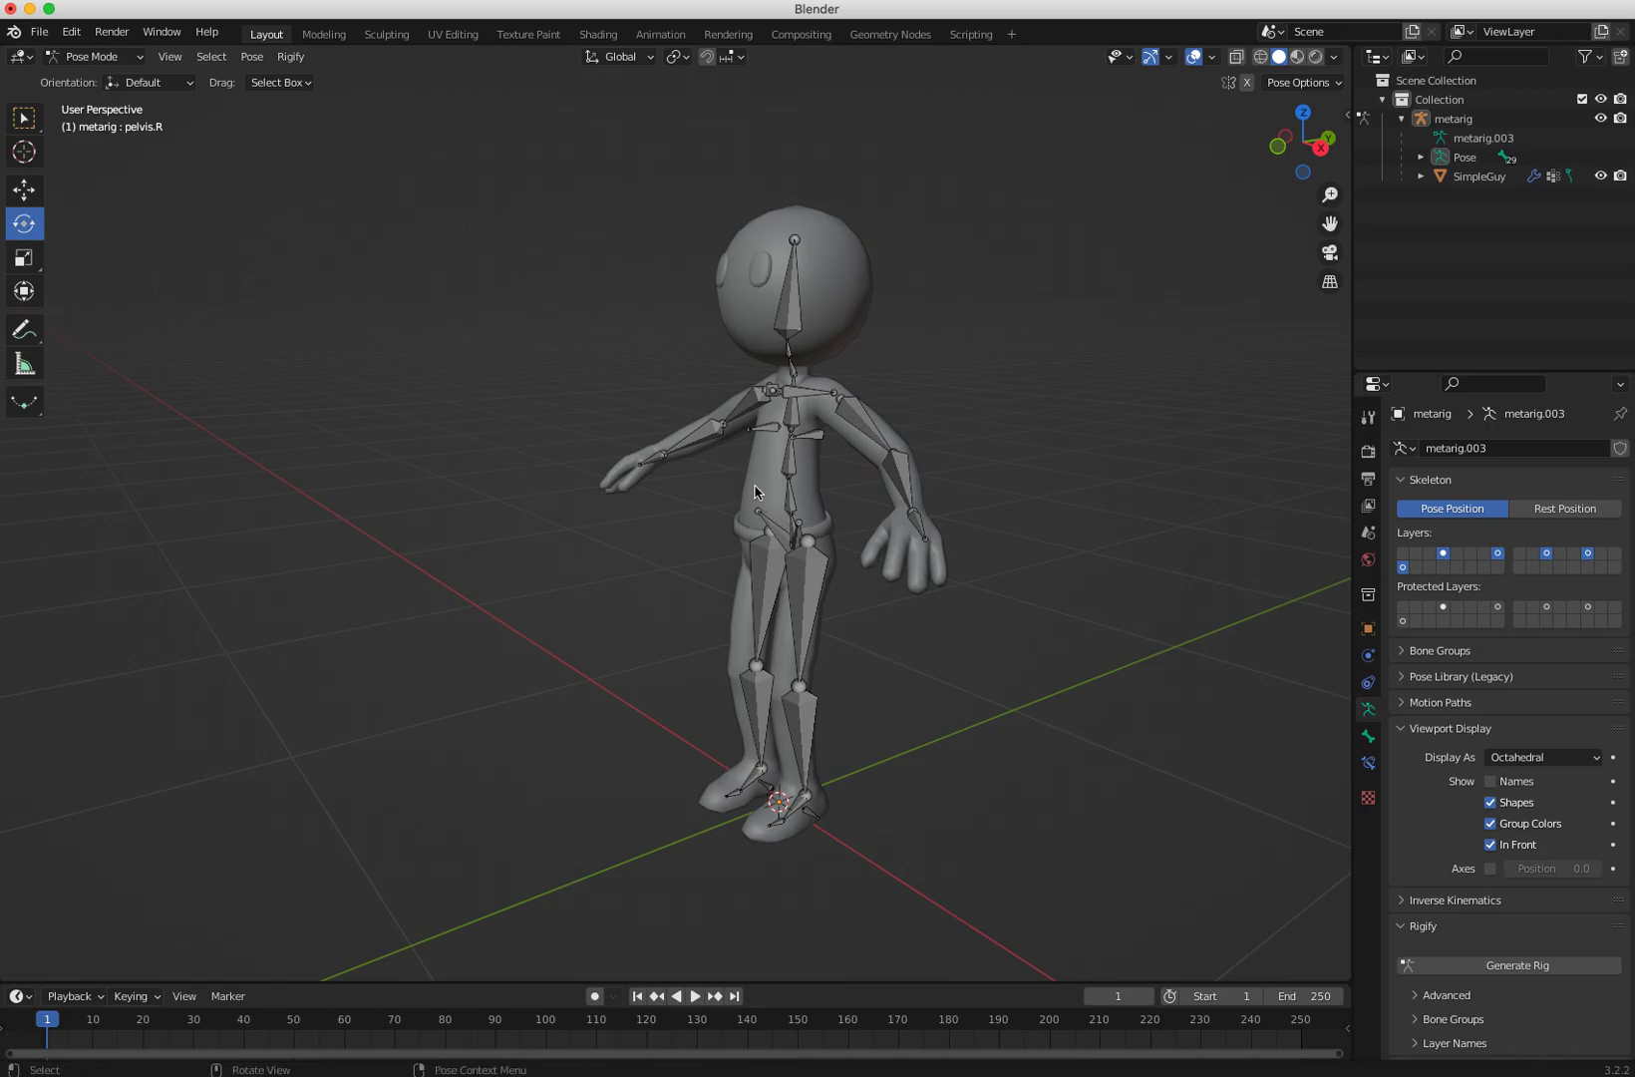
Step: Return to Object Mode and clear the character mesh's parent relation to the meta-rig
click(92, 57)
click(90, 74)
click(761, 486)
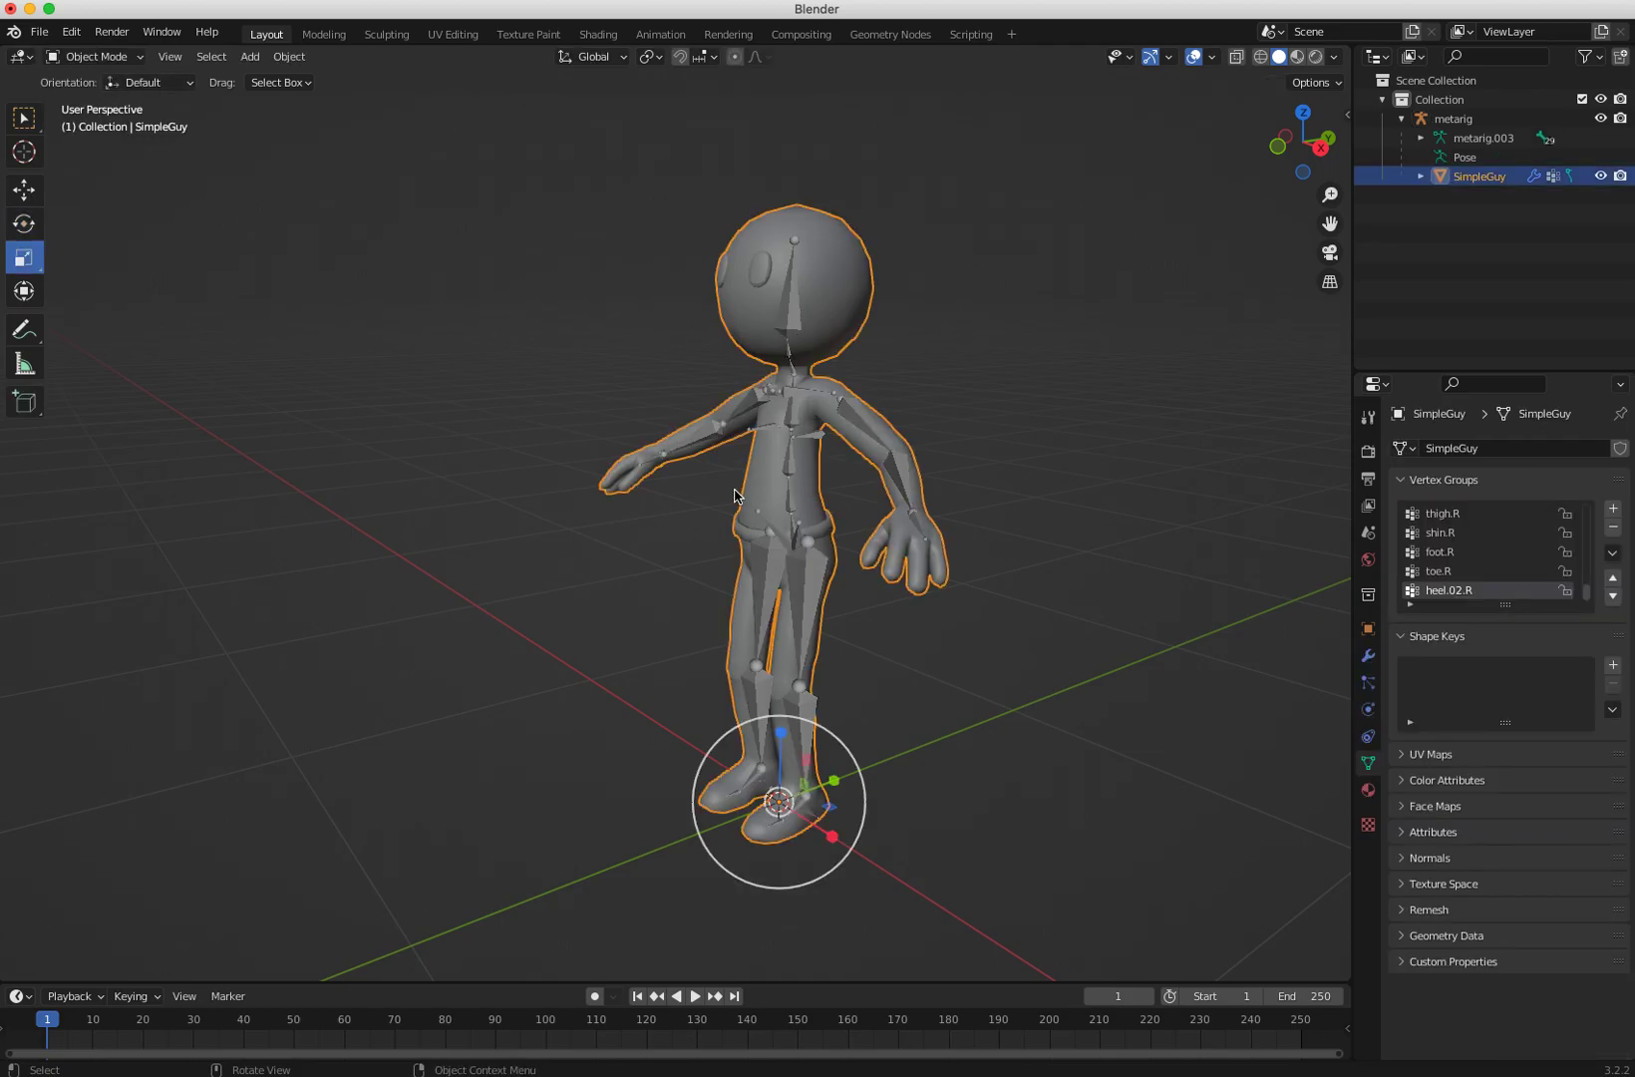
key(super+p)
key(alt+p)
click(457, 496)
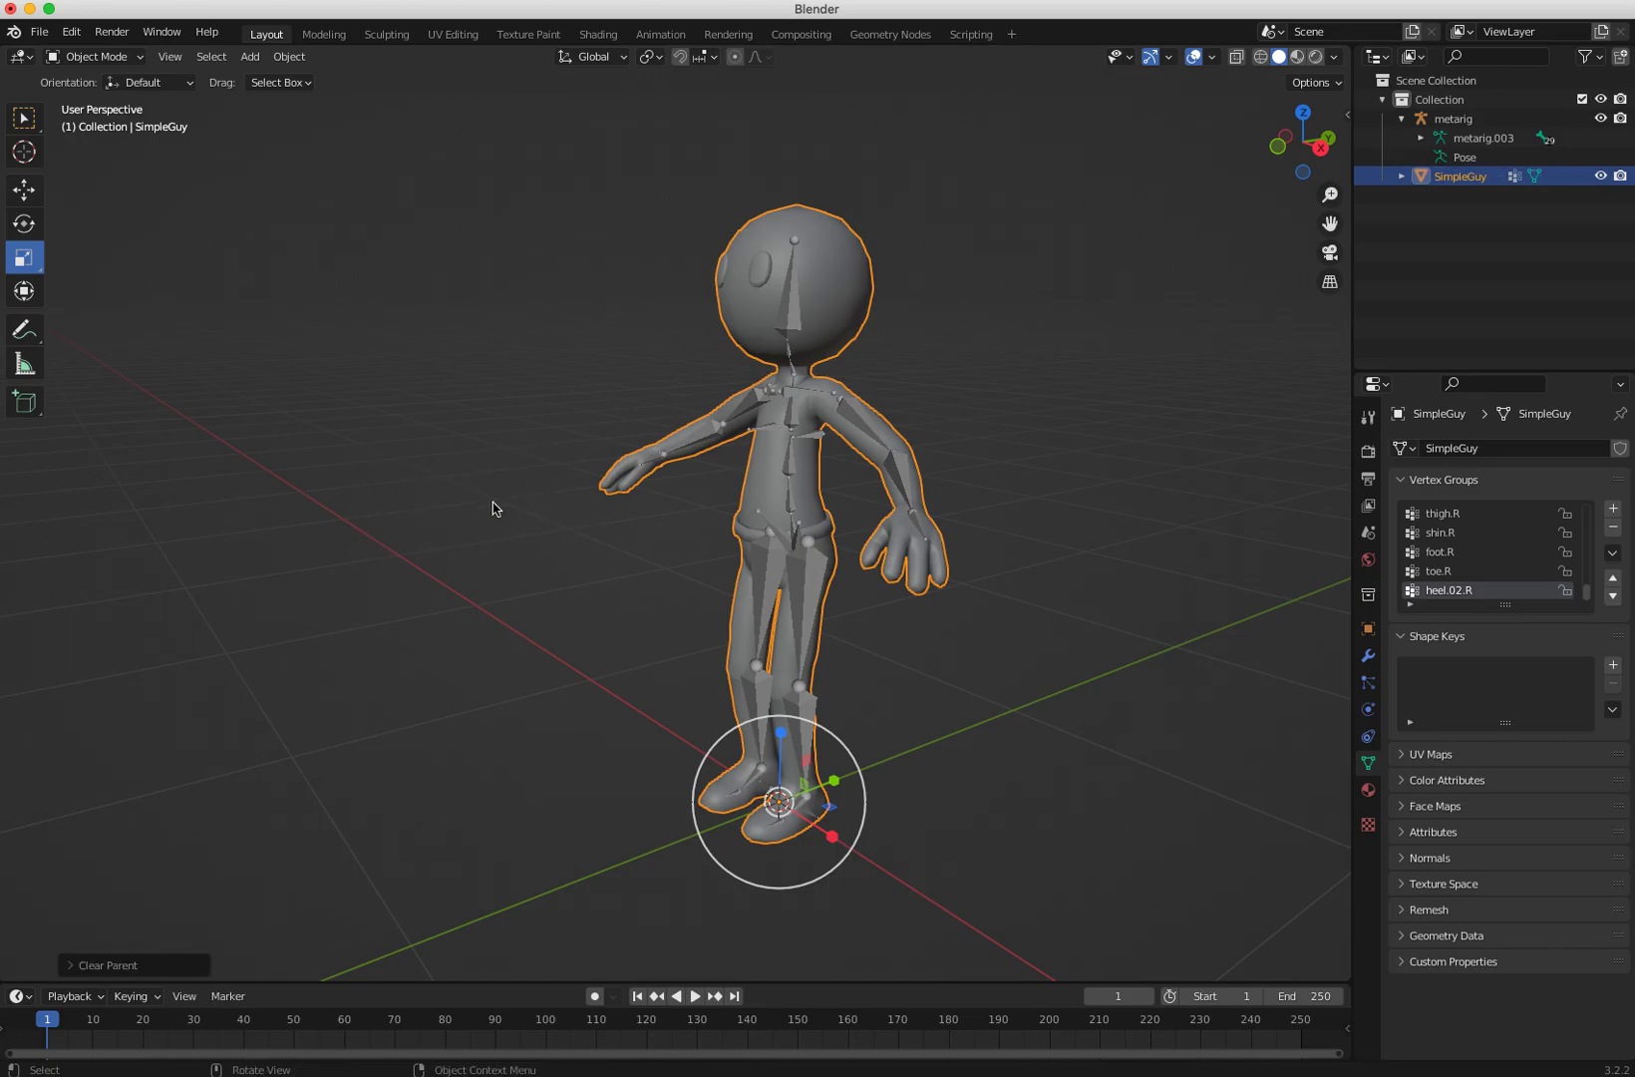
Step: Select the meta-rig and review its Object menu options and property tabs up to its object transform
middle_drag(606, 624, 564, 626)
click(563, 626)
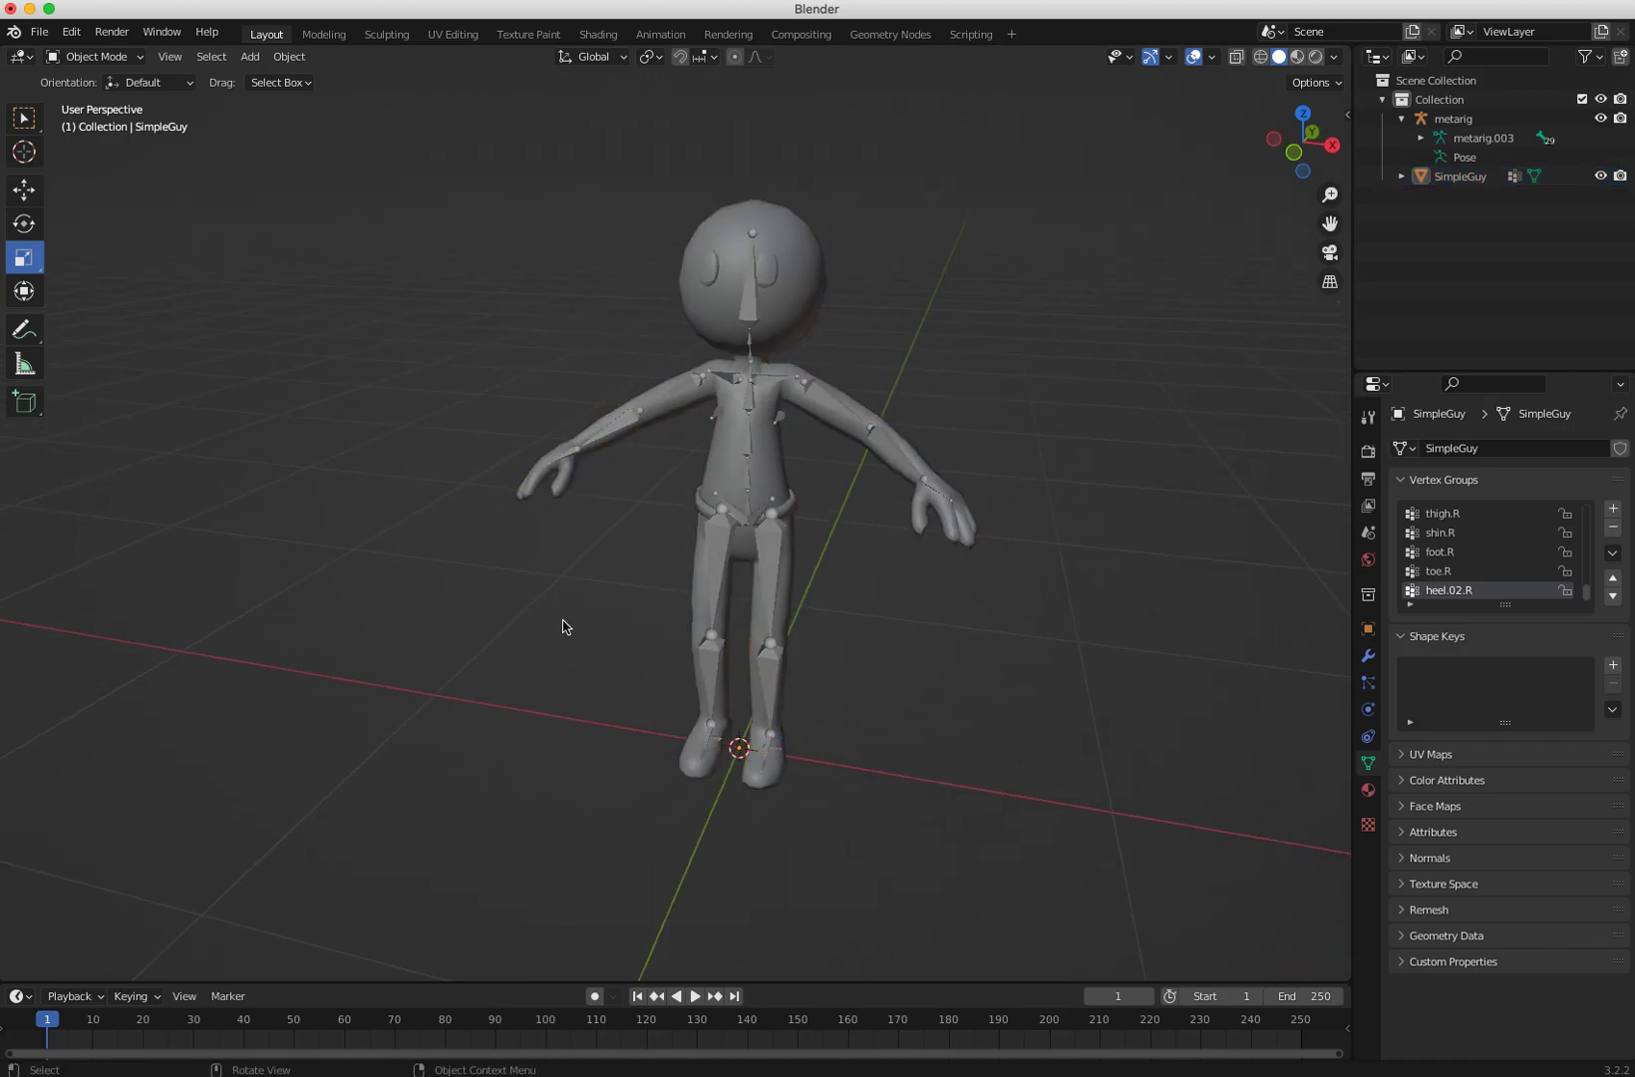
click(705, 559)
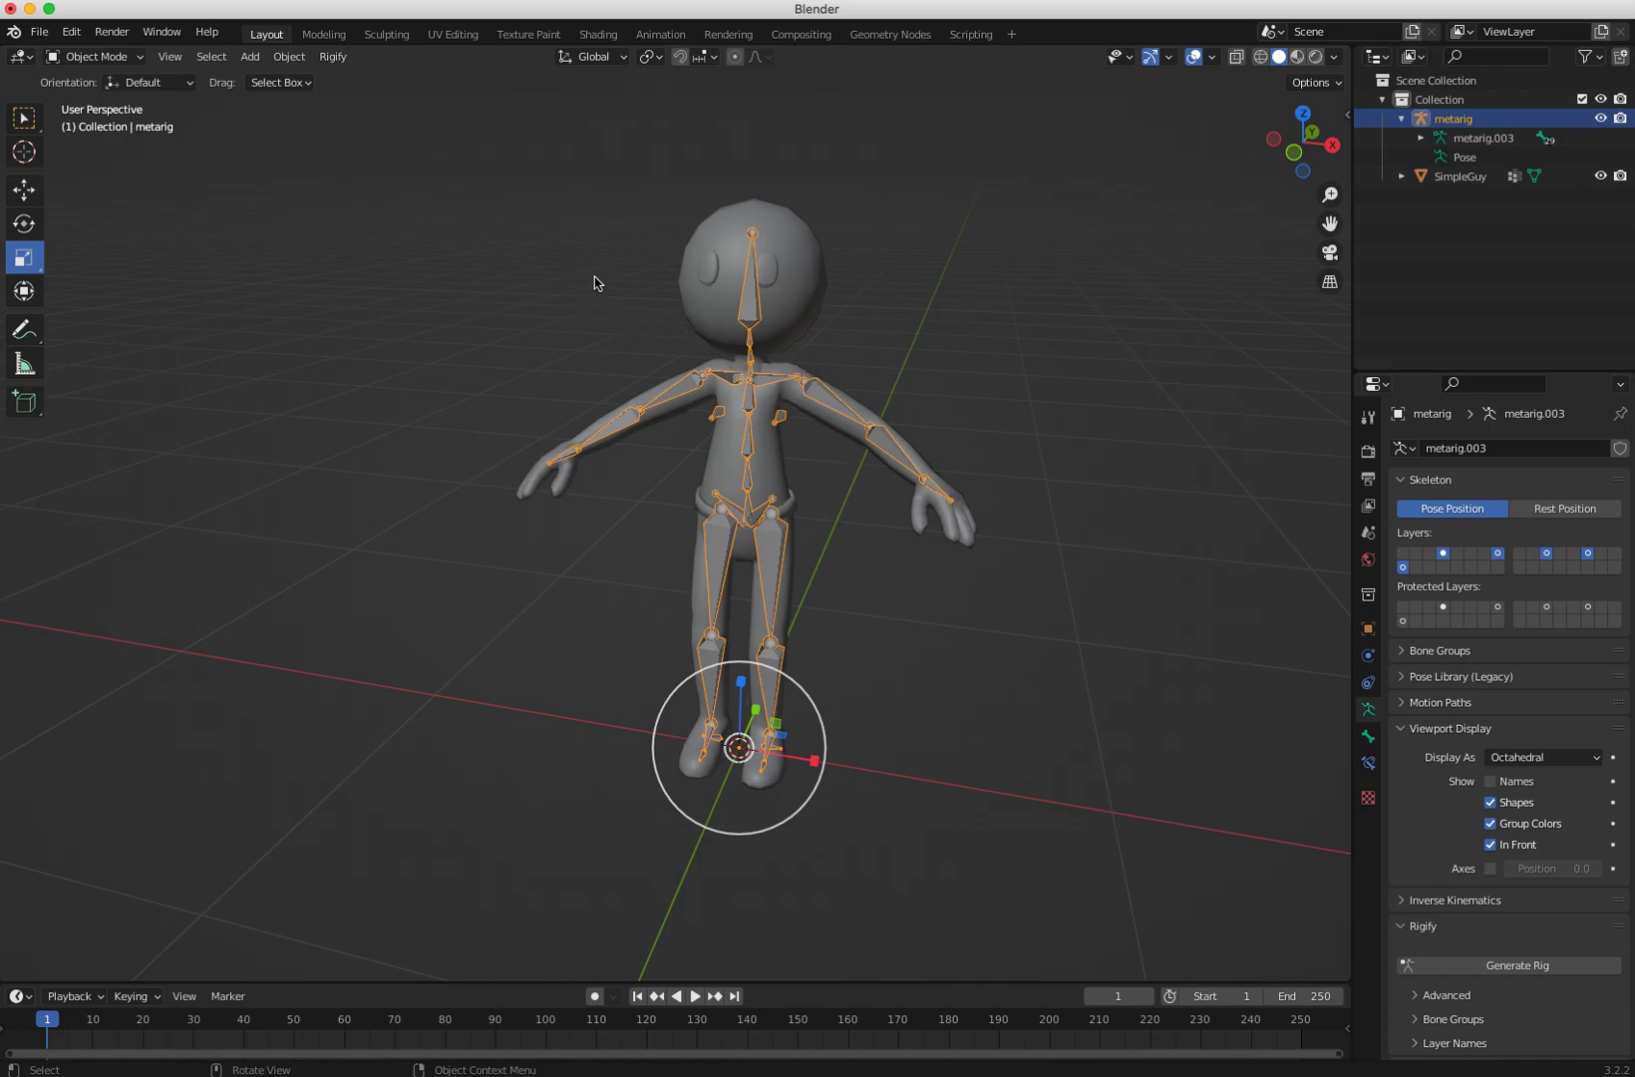
mouse_move(729, 422)
middle_down()
mouse_move(796, 448)
mouse_move(628, 431)
mouse_move(742, 440)
middle_up()
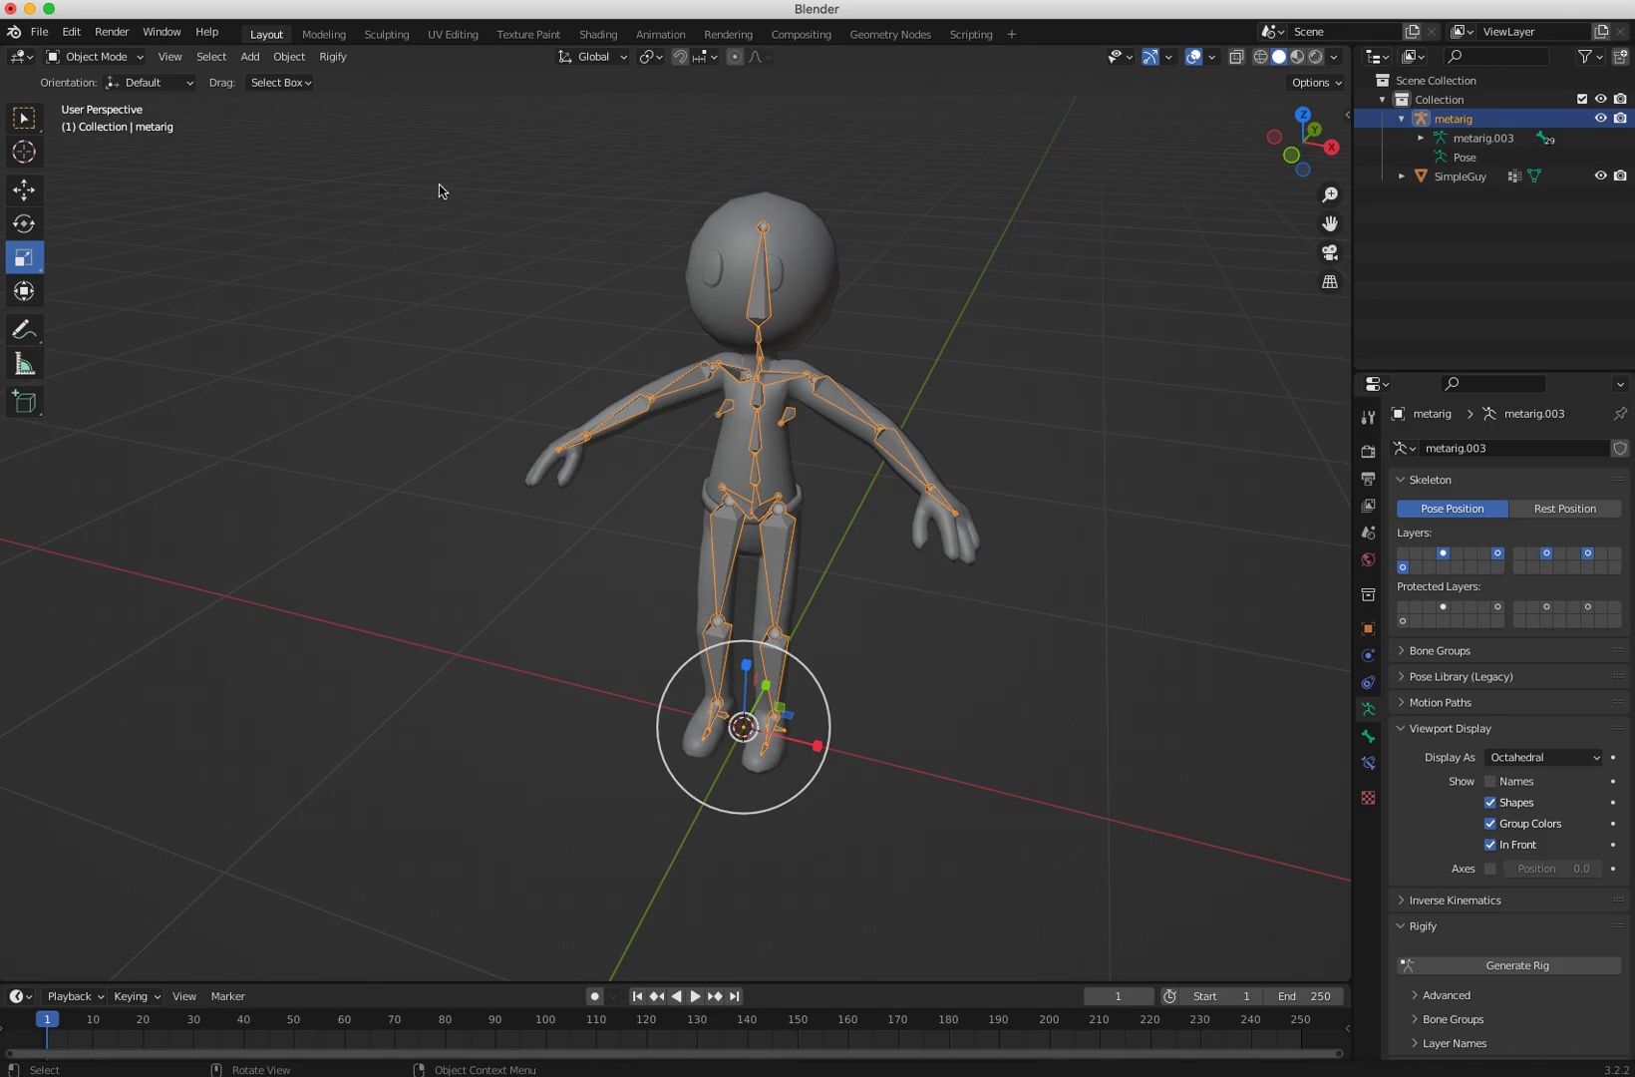
click(321, 62)
mouse_move(291, 58)
mouse_move(304, 100)
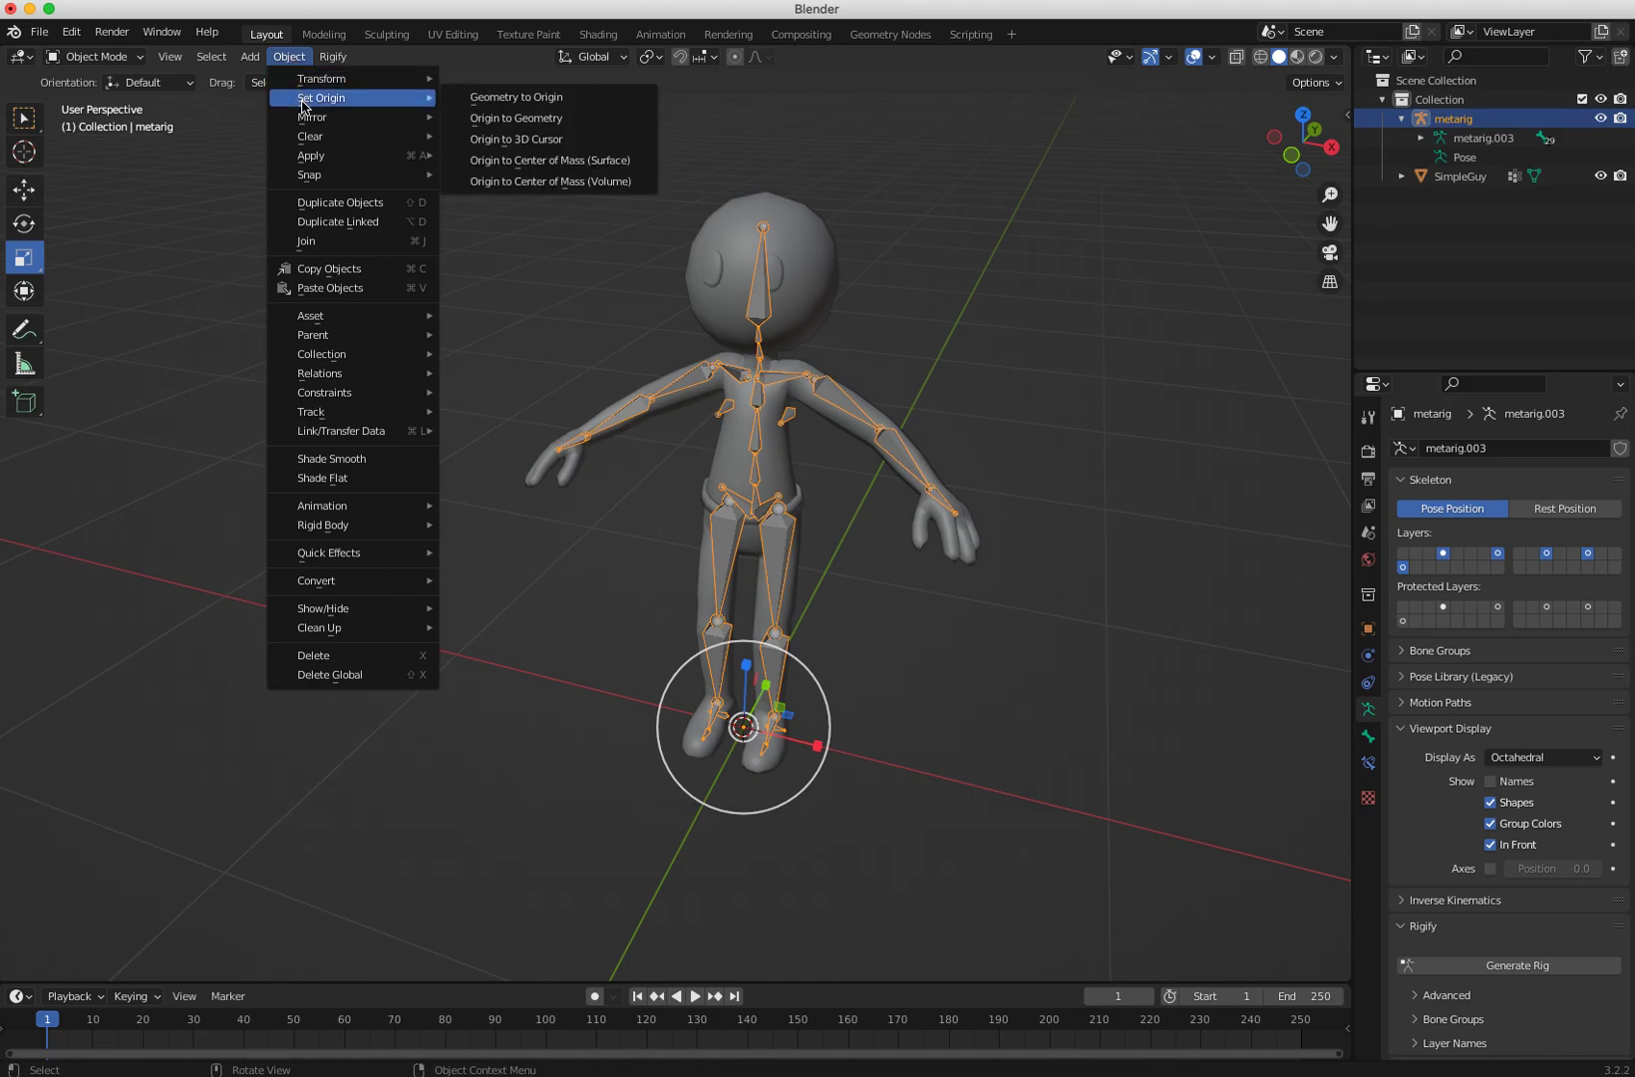
mouse_move(311, 155)
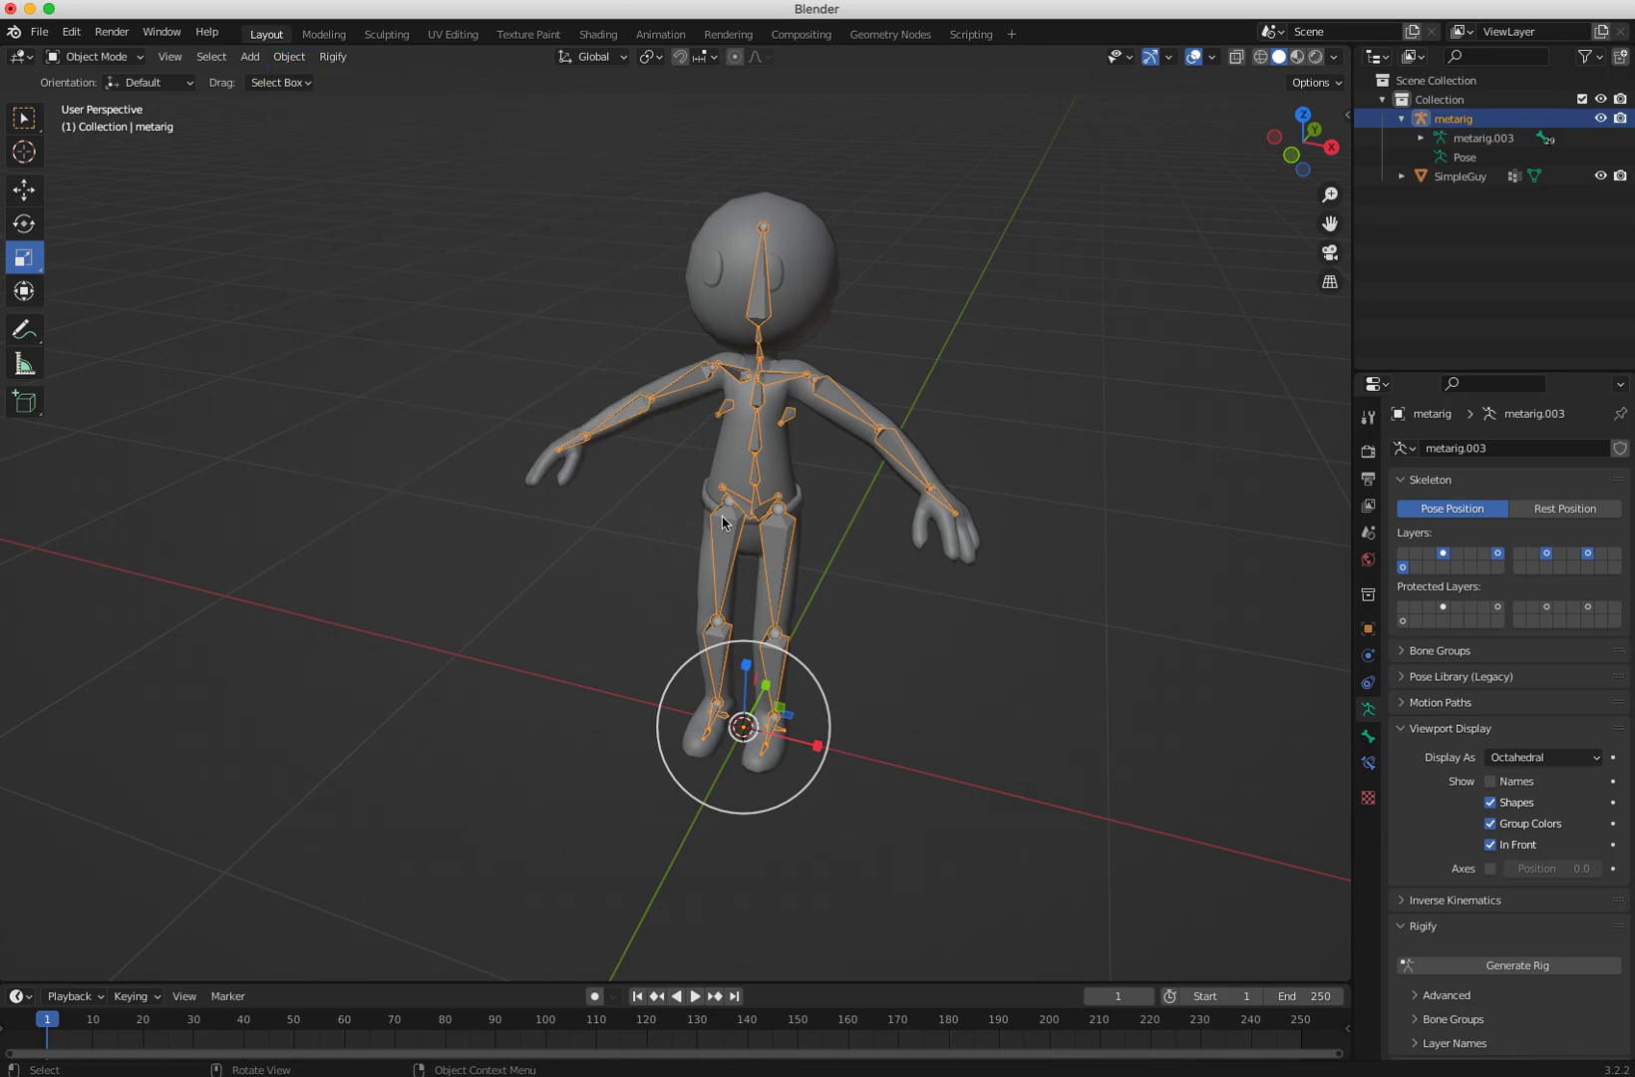
click(1367, 451)
click(1363, 480)
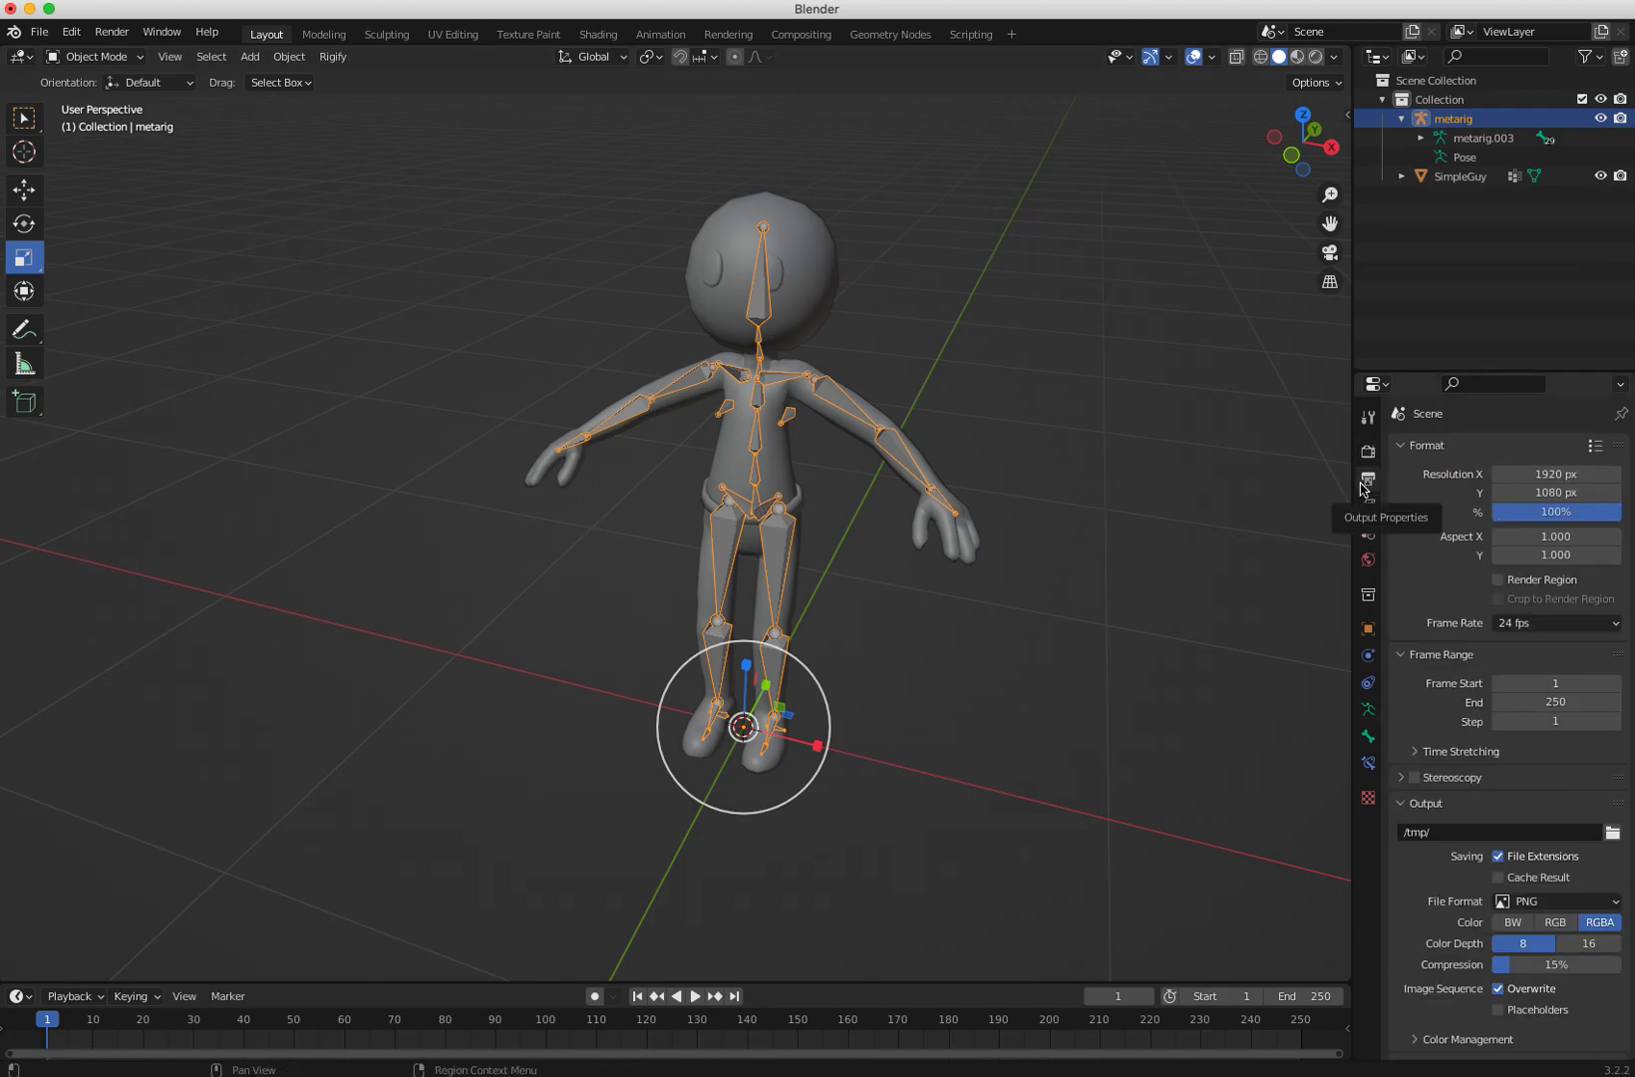
click(1368, 452)
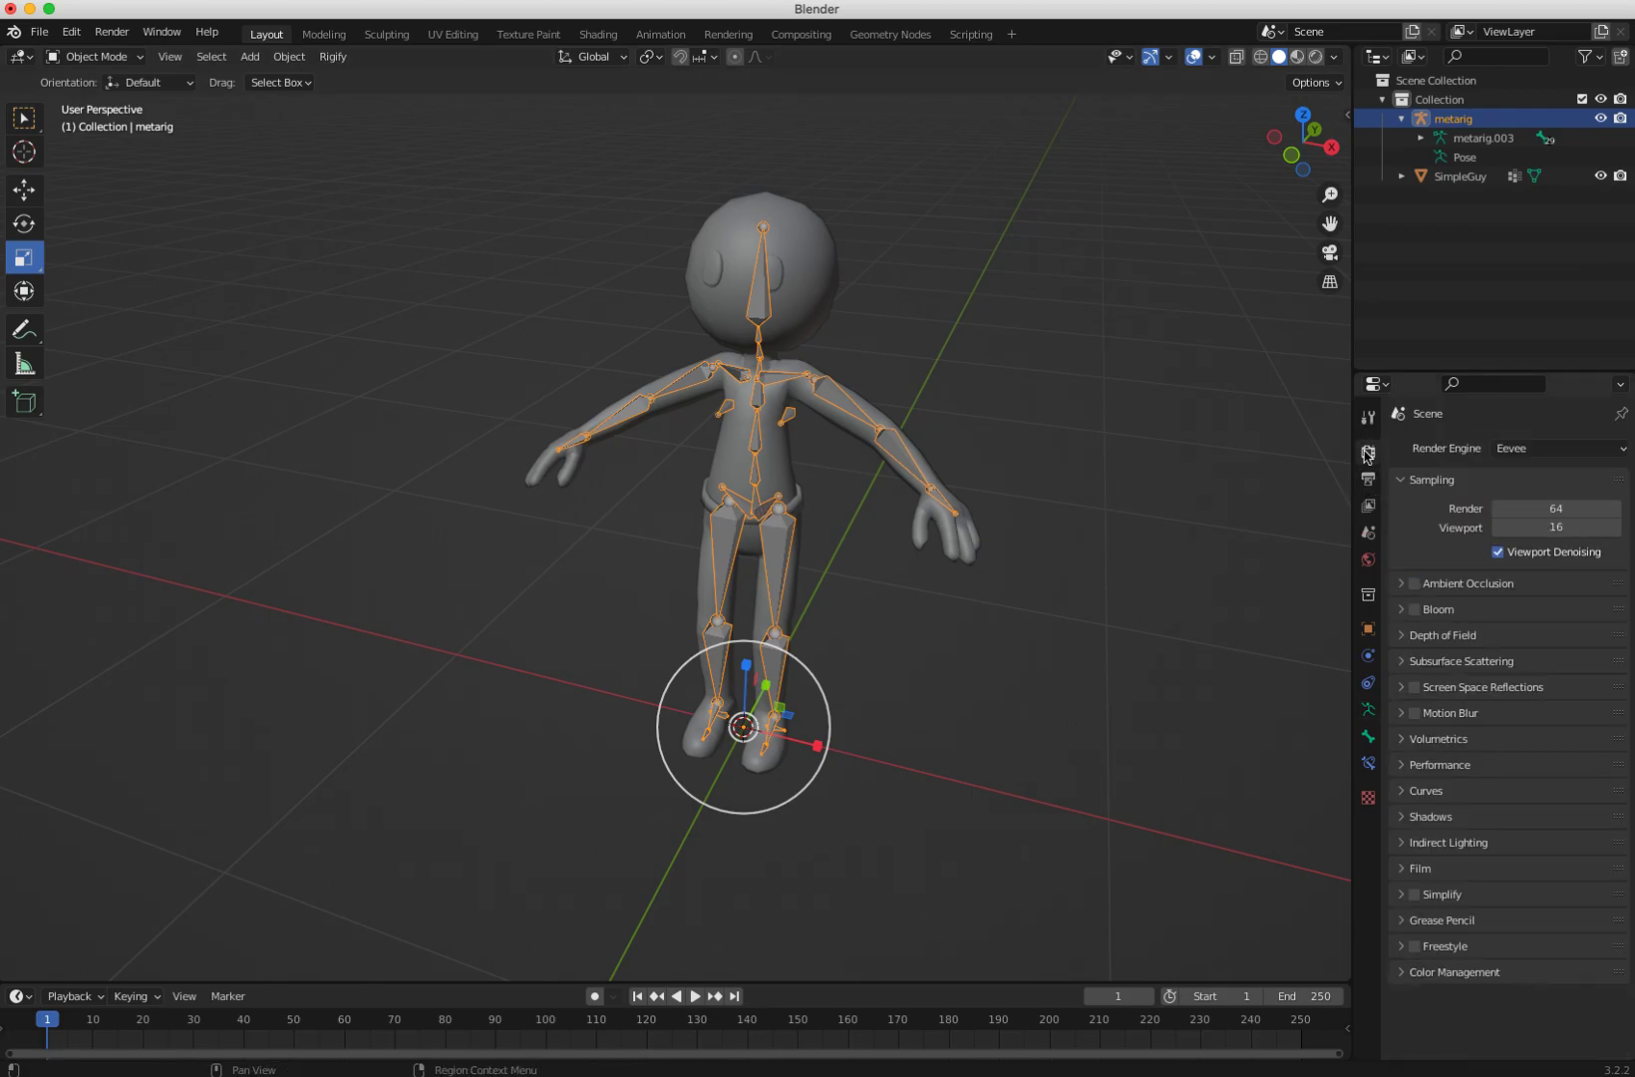
click(1368, 531)
click(1367, 559)
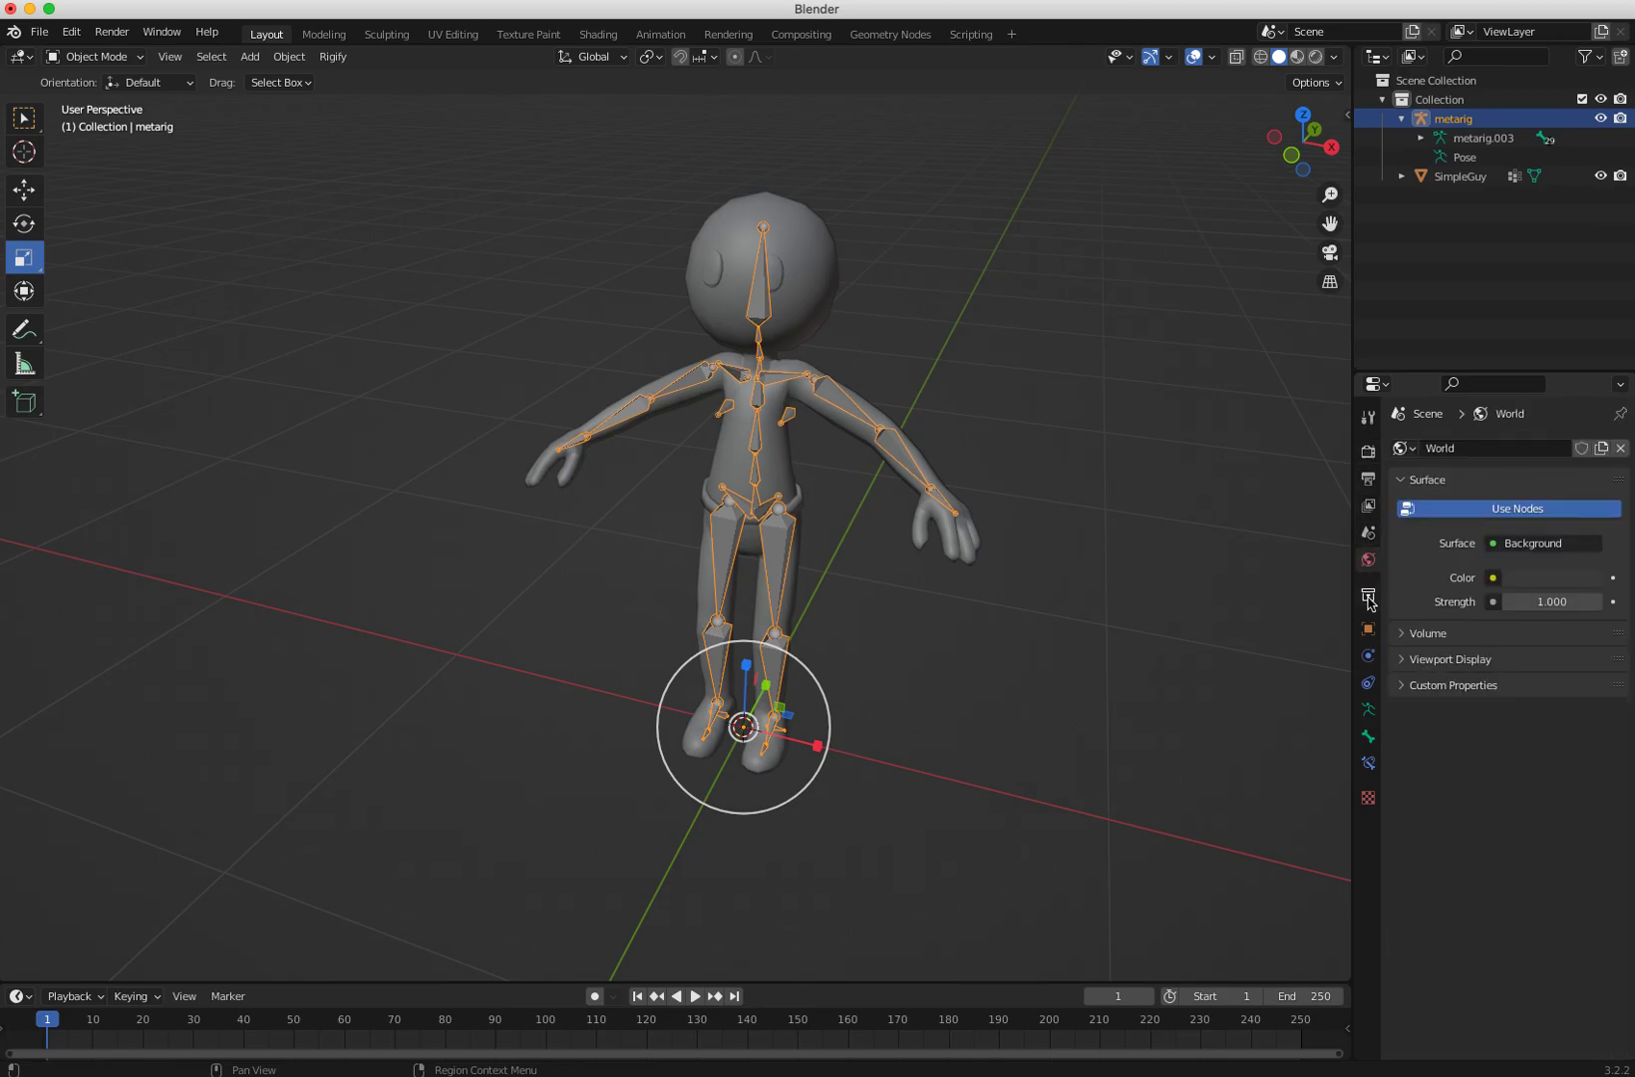
click(1367, 594)
click(1368, 629)
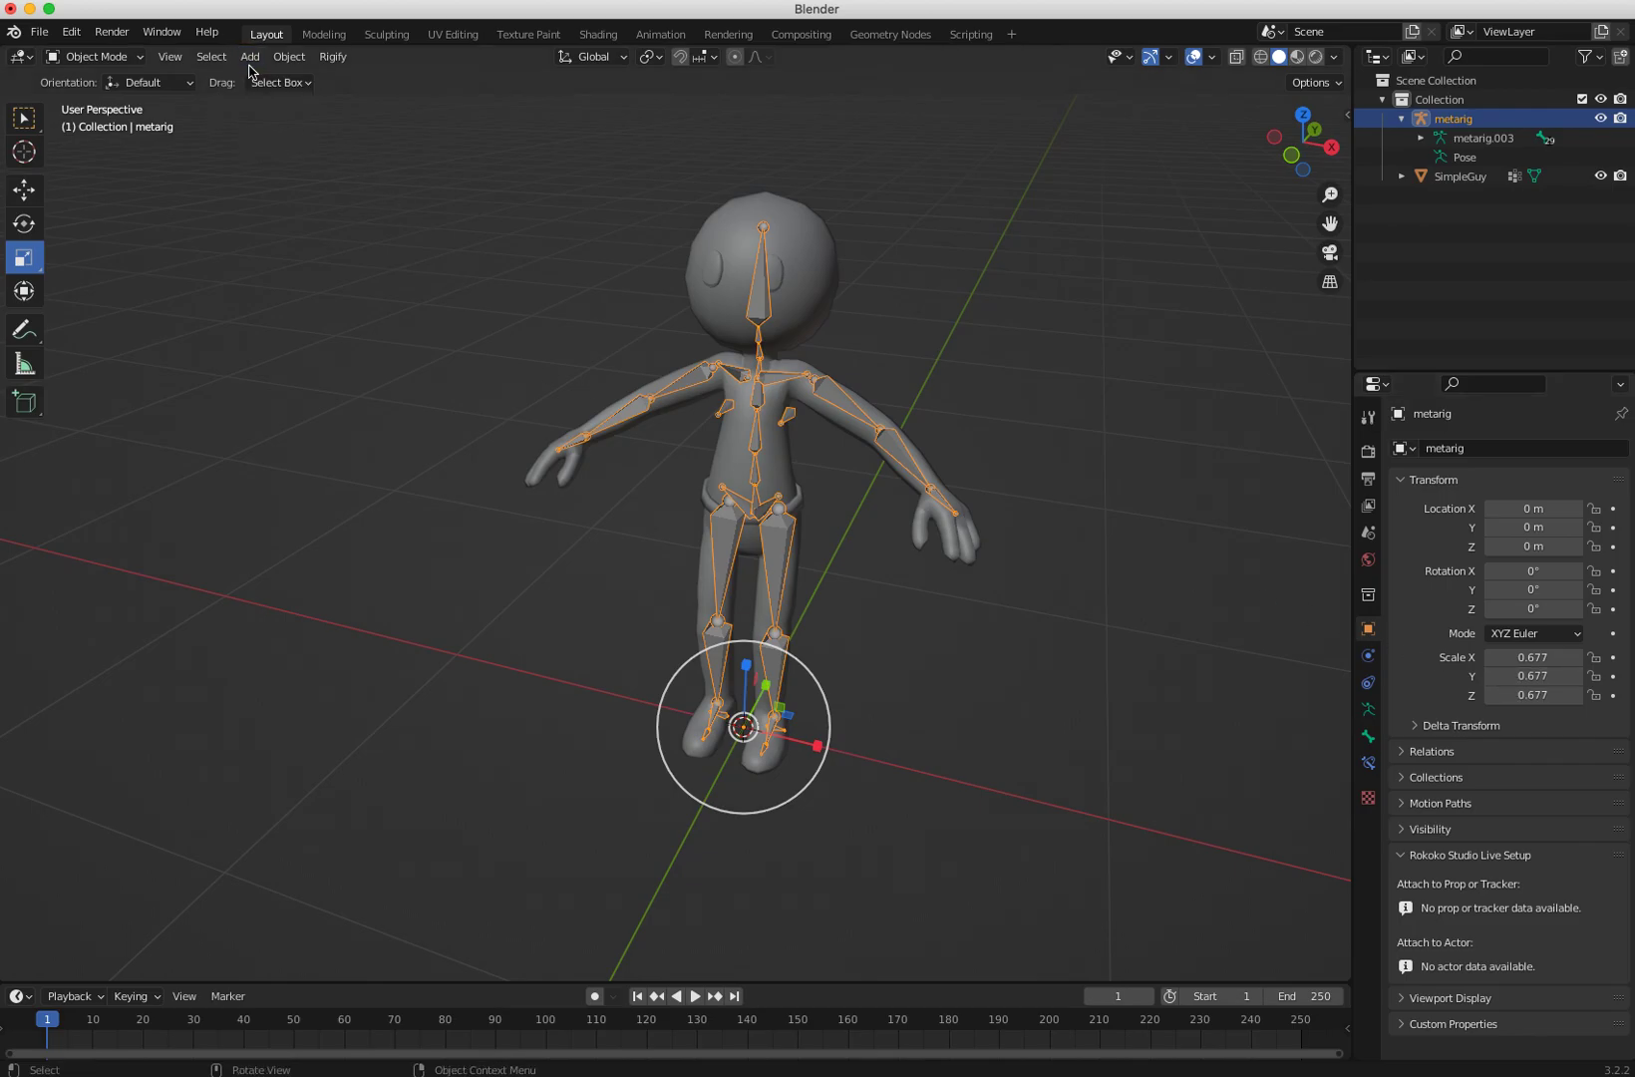
Step: Apply the meta-rig's scale
click(289, 58)
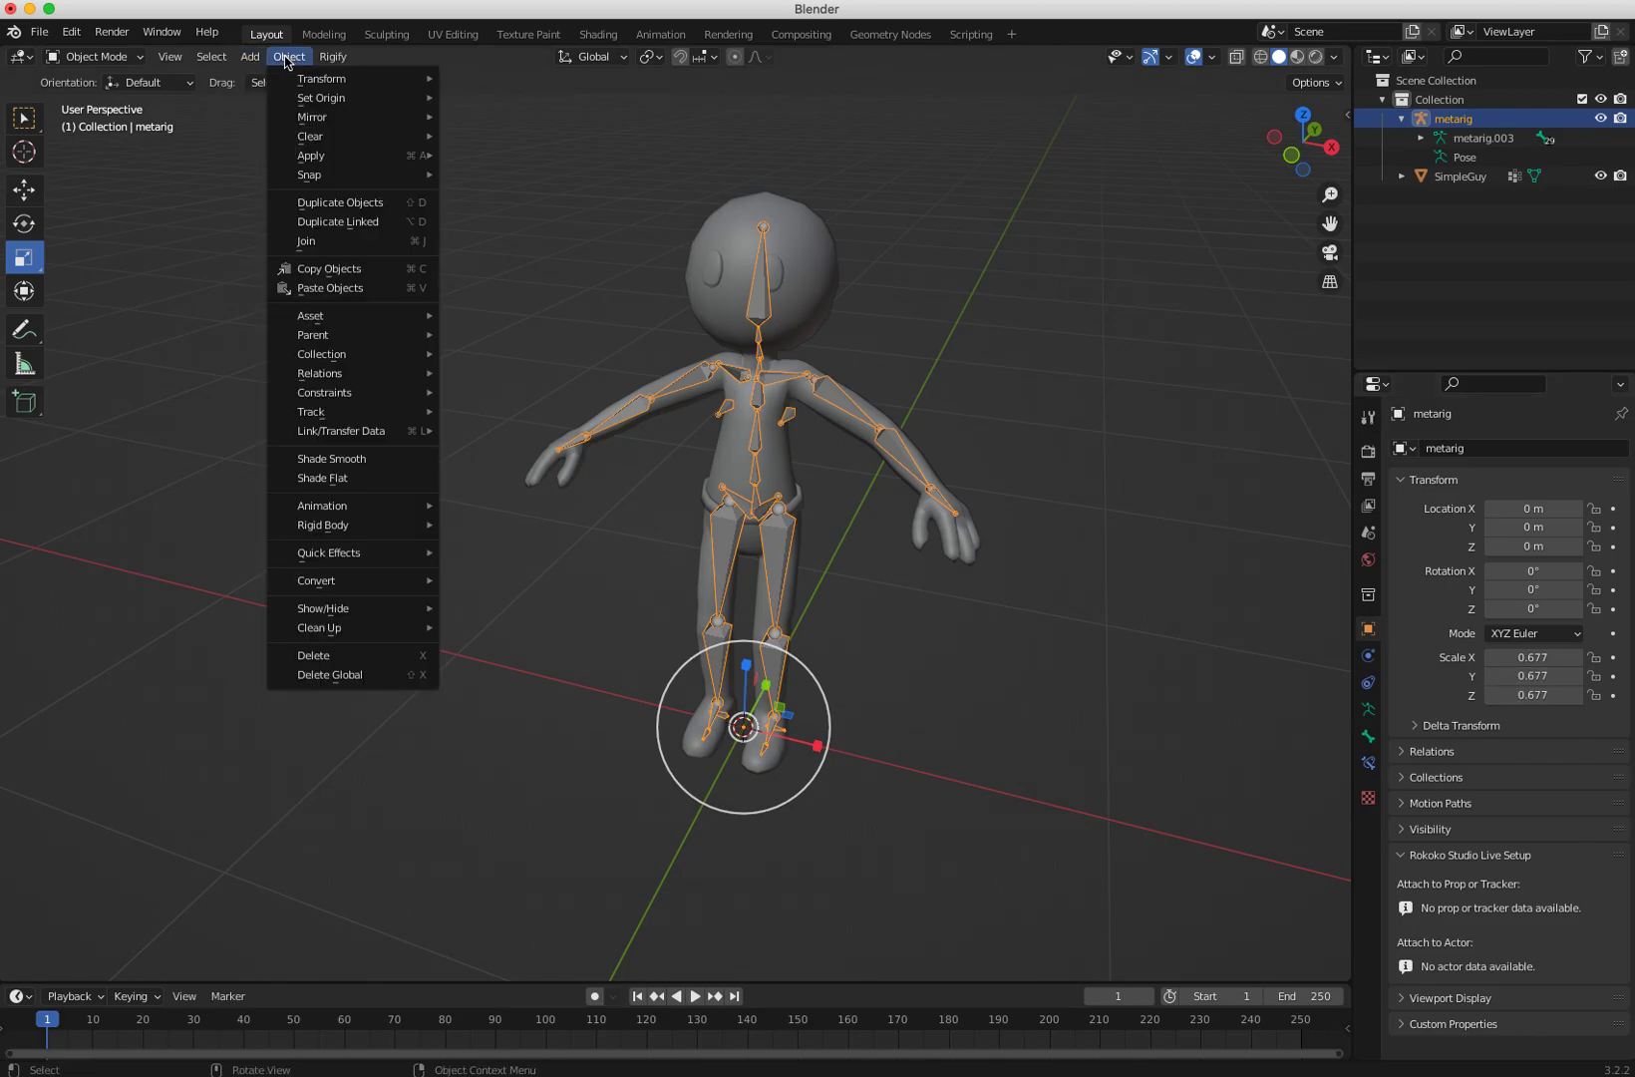
mouse_move(306, 154)
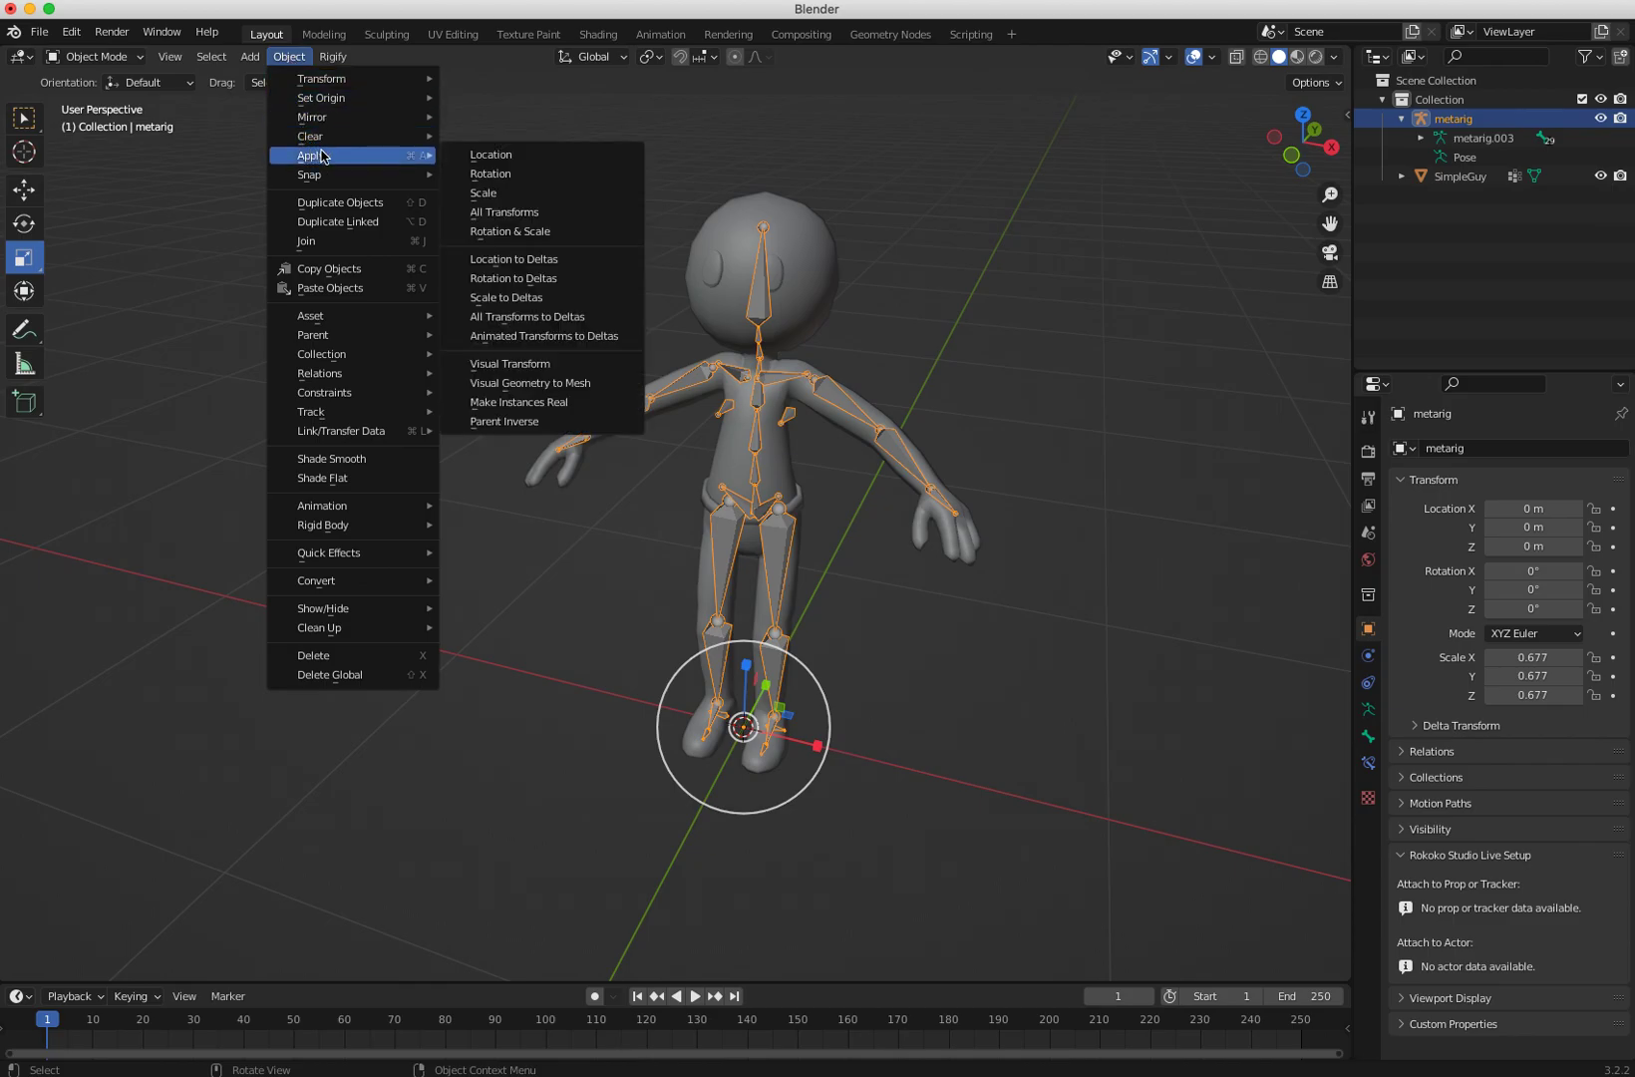
click(502, 192)
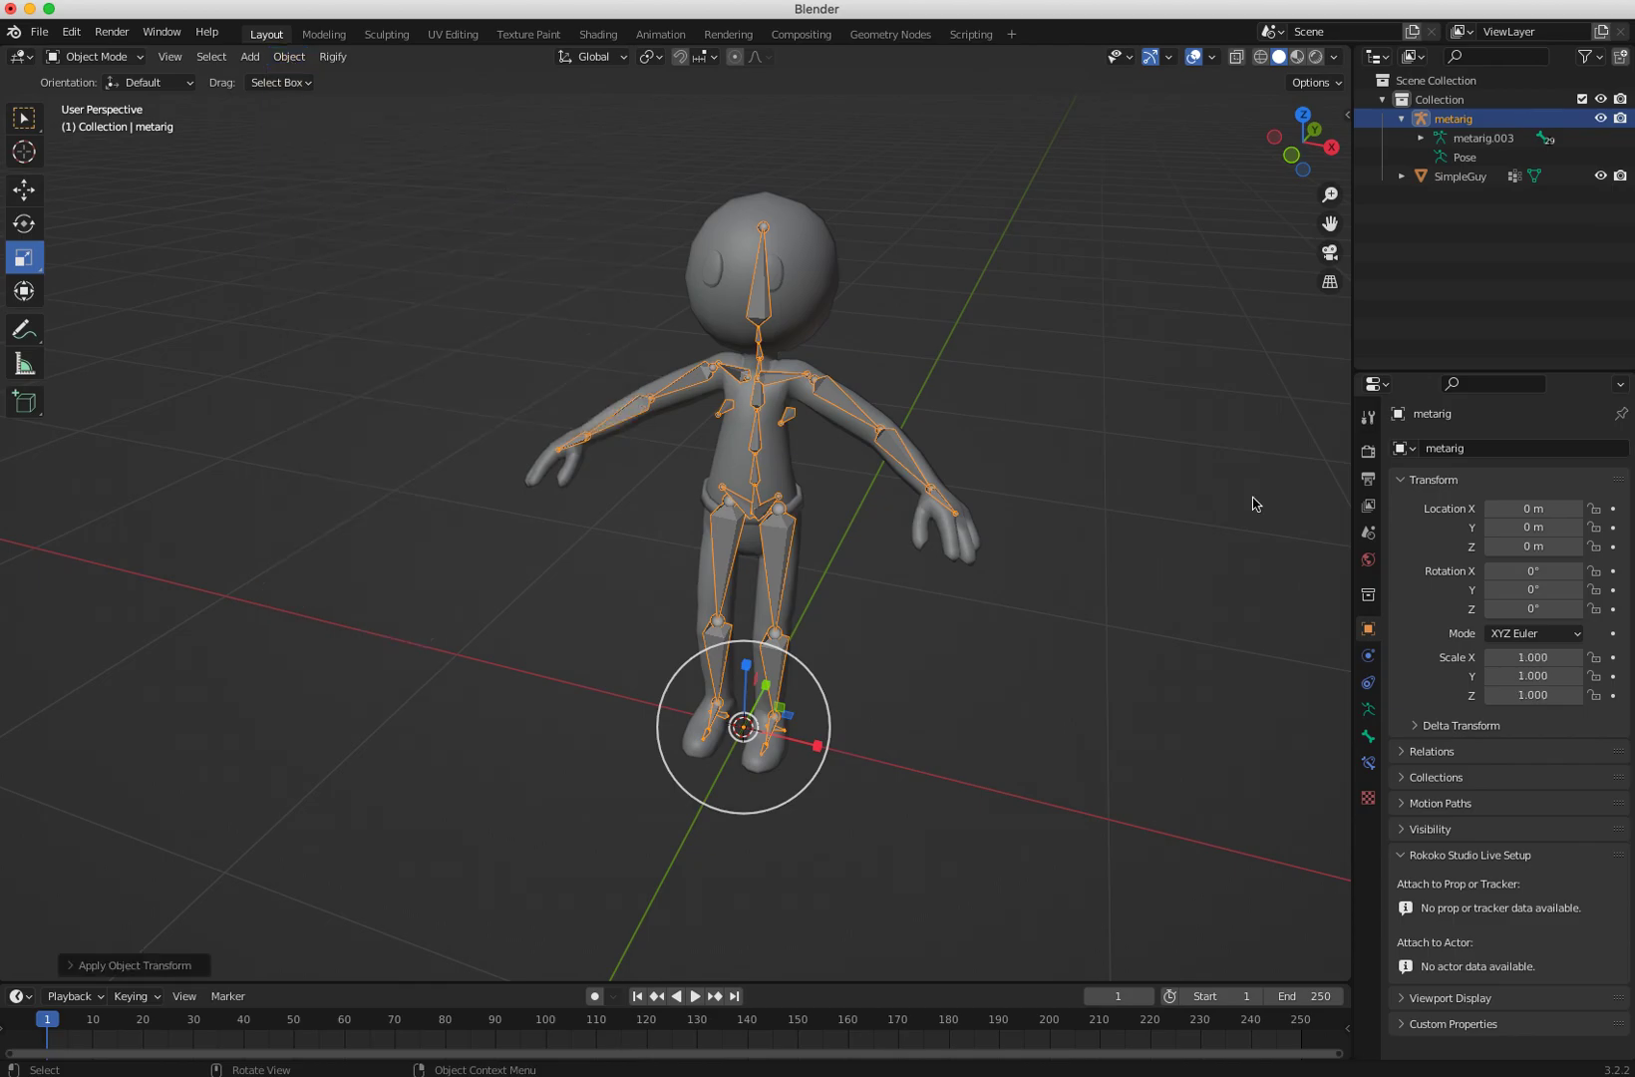
Step: Reselect the meta-rig and open its armature properties showing the Rigify section
mouse_move(960, 609)
middle_down()
mouse_move(884, 612)
mouse_move(934, 597)
middle_up()
click(1141, 655)
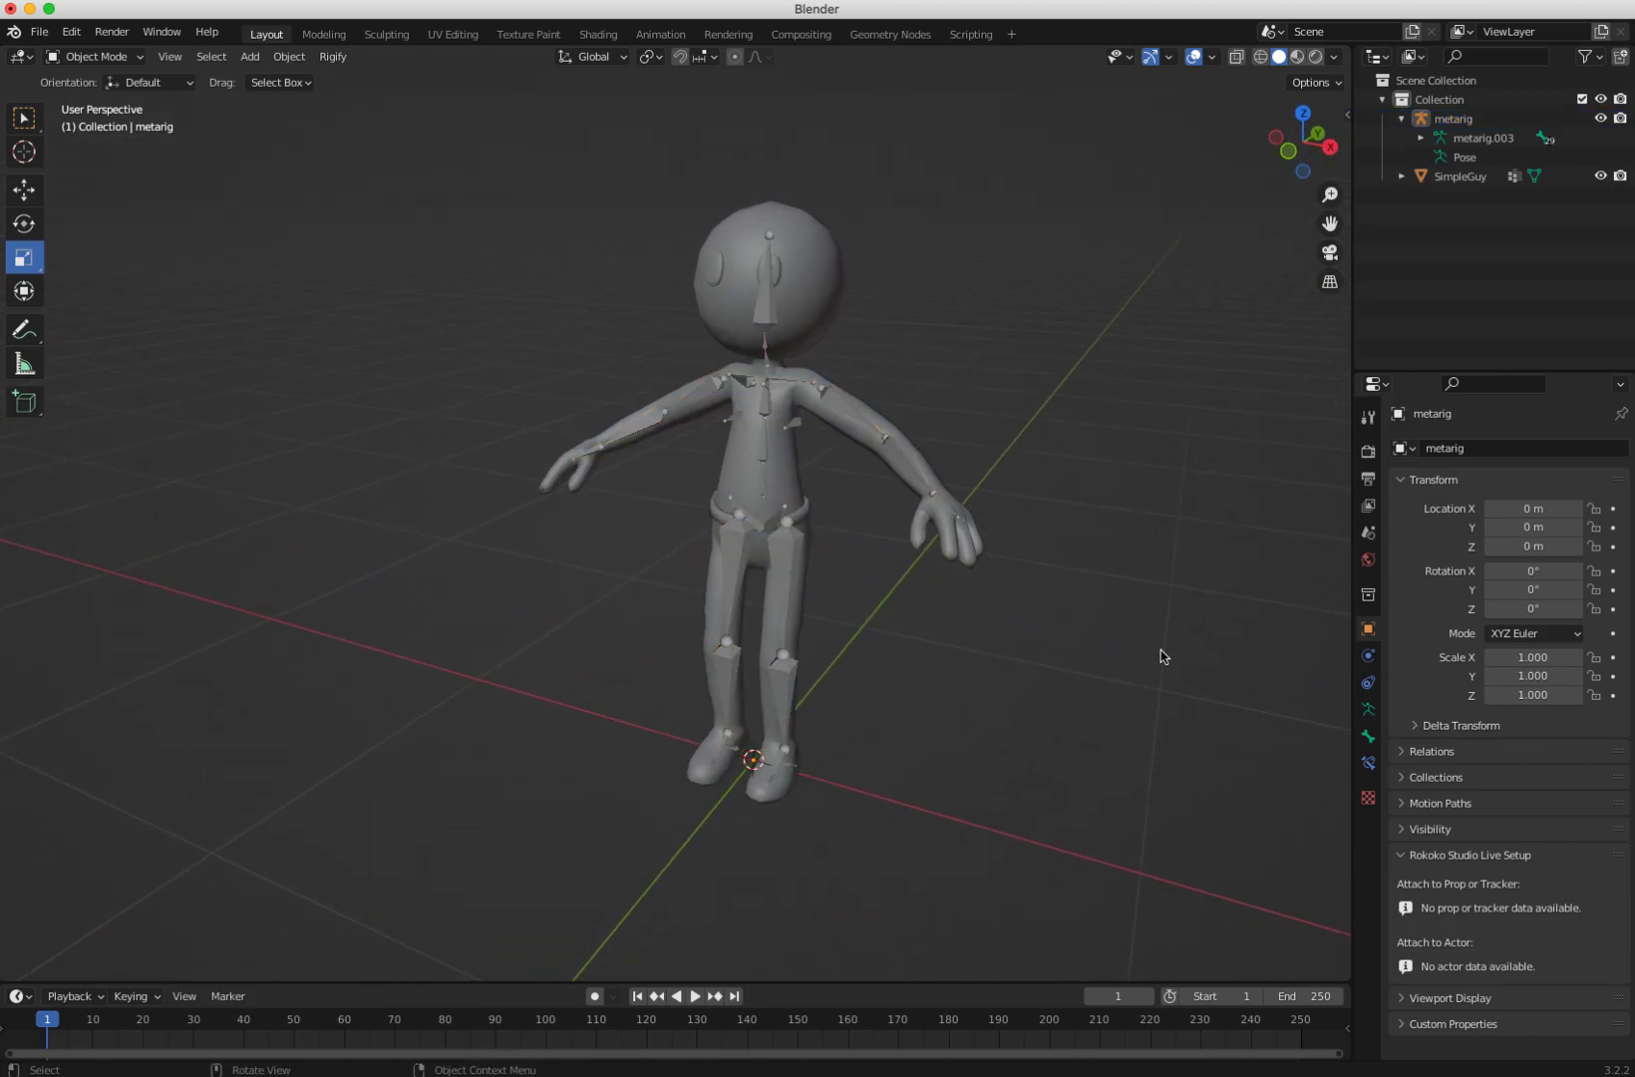
click(766, 525)
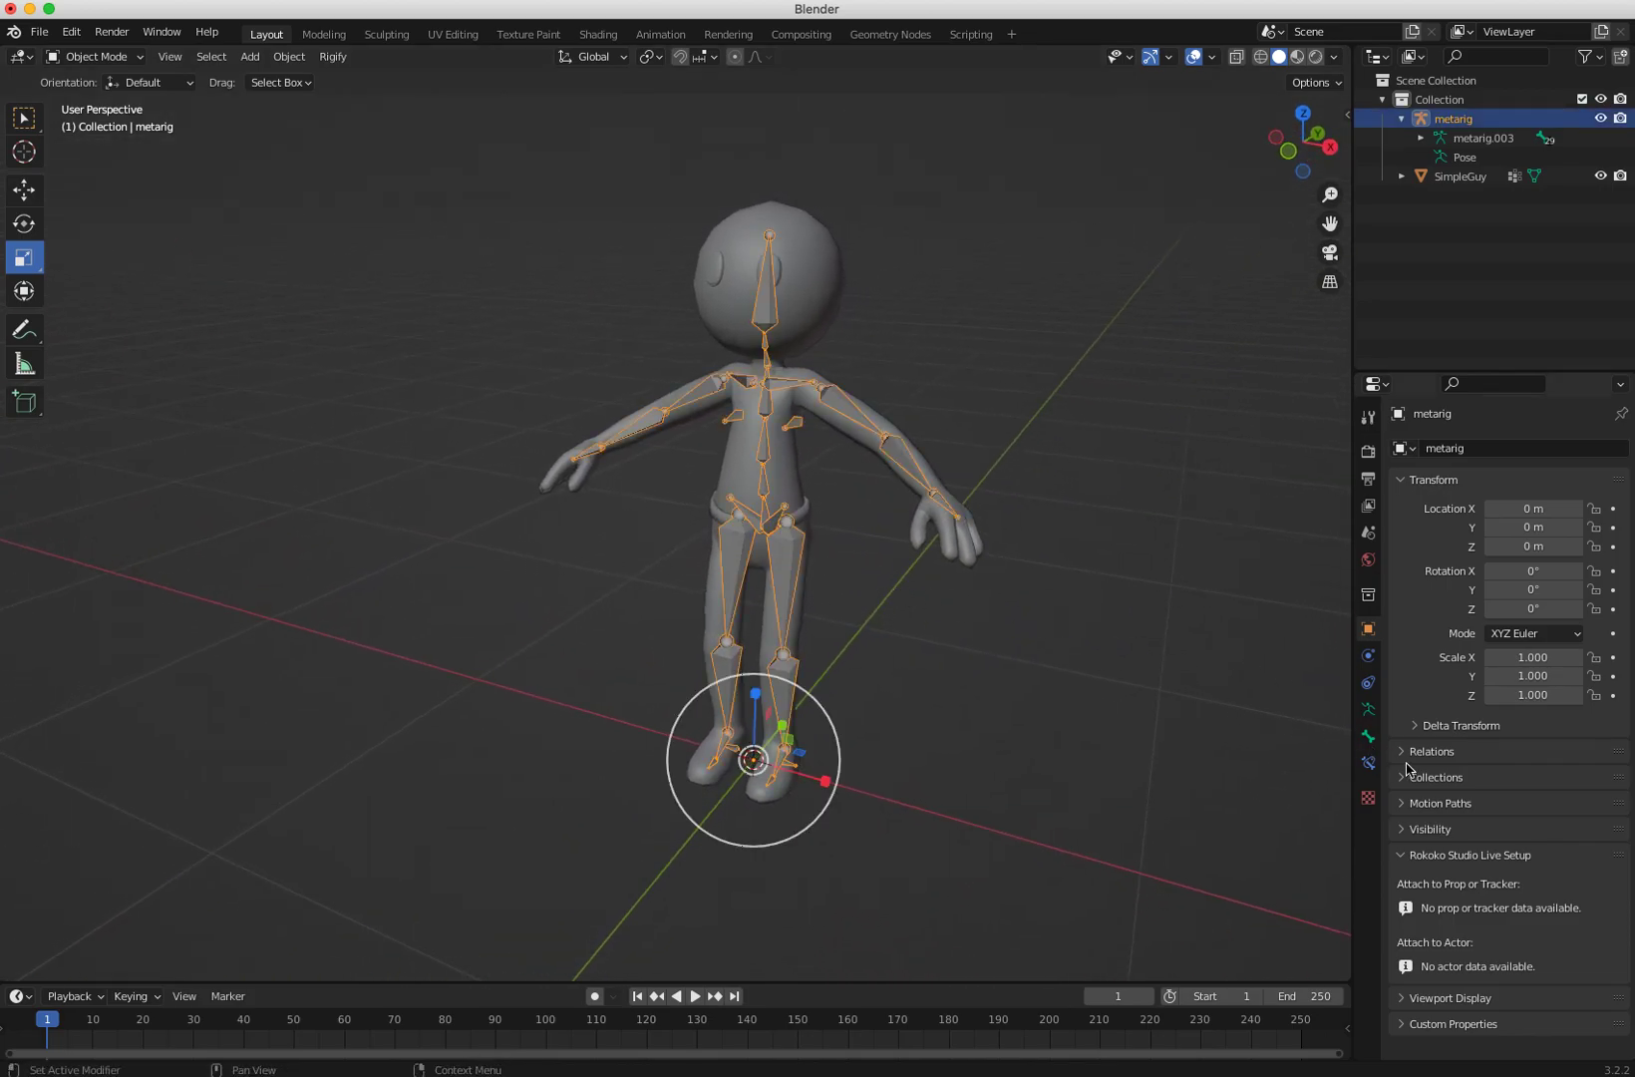
click(1367, 737)
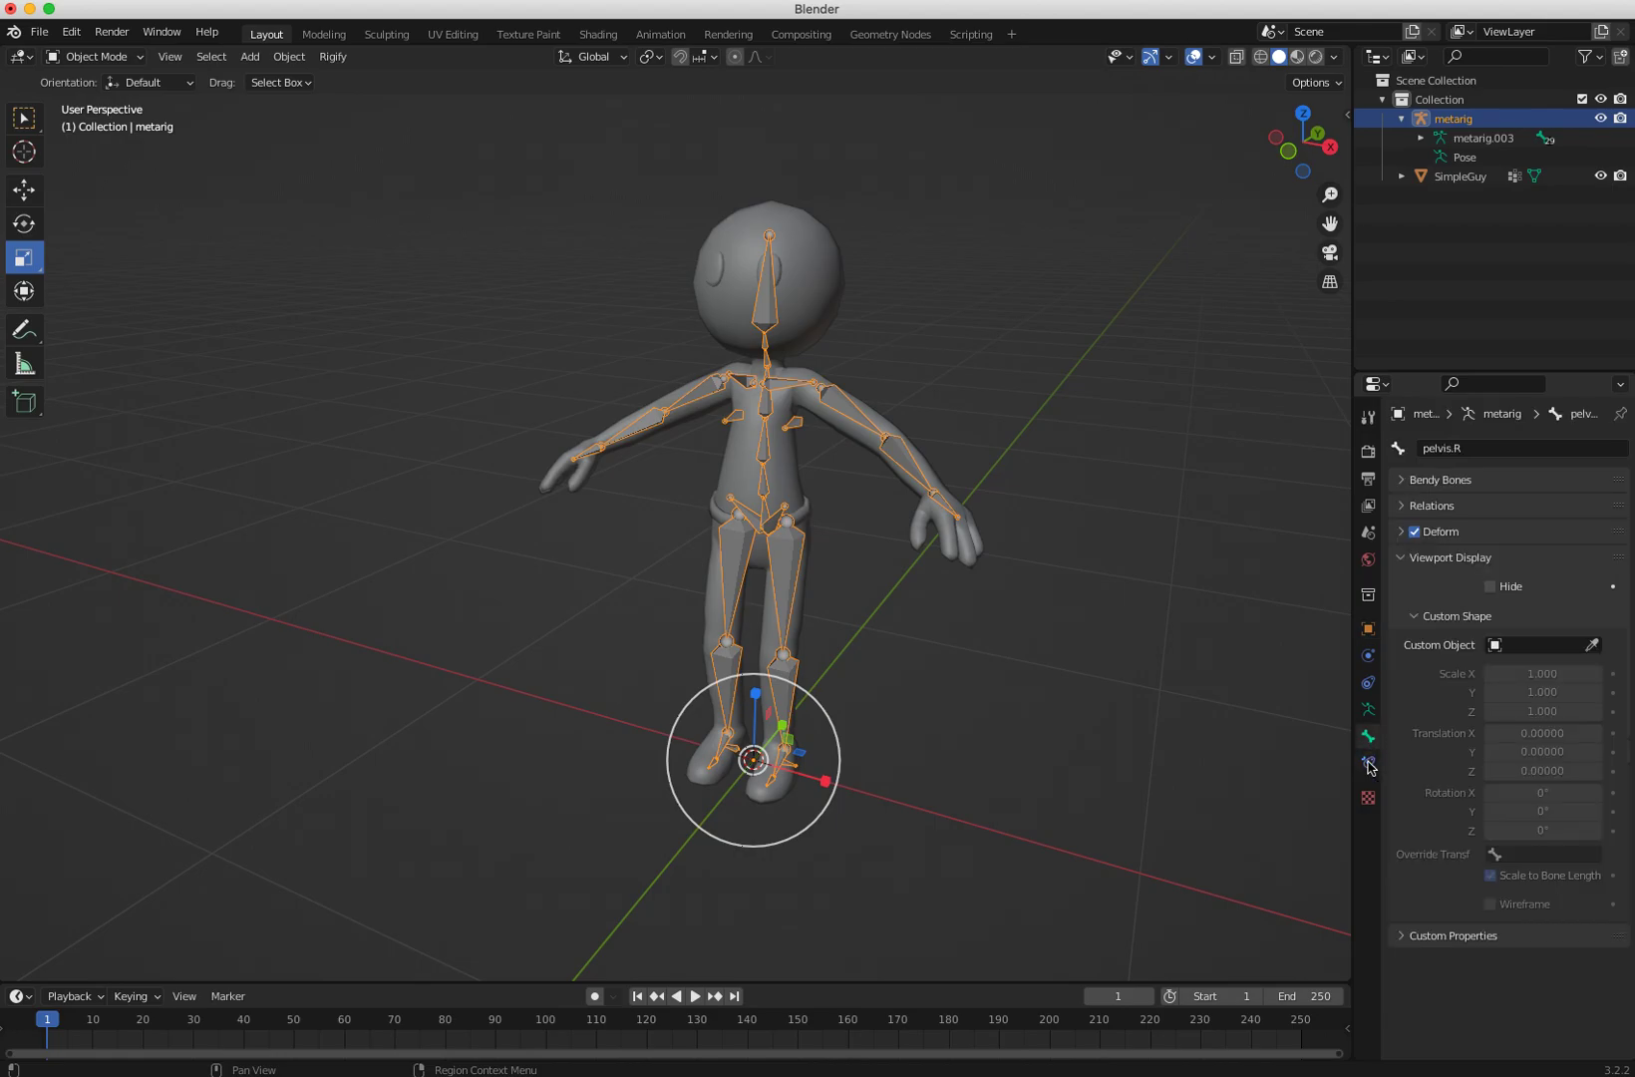
click(1369, 709)
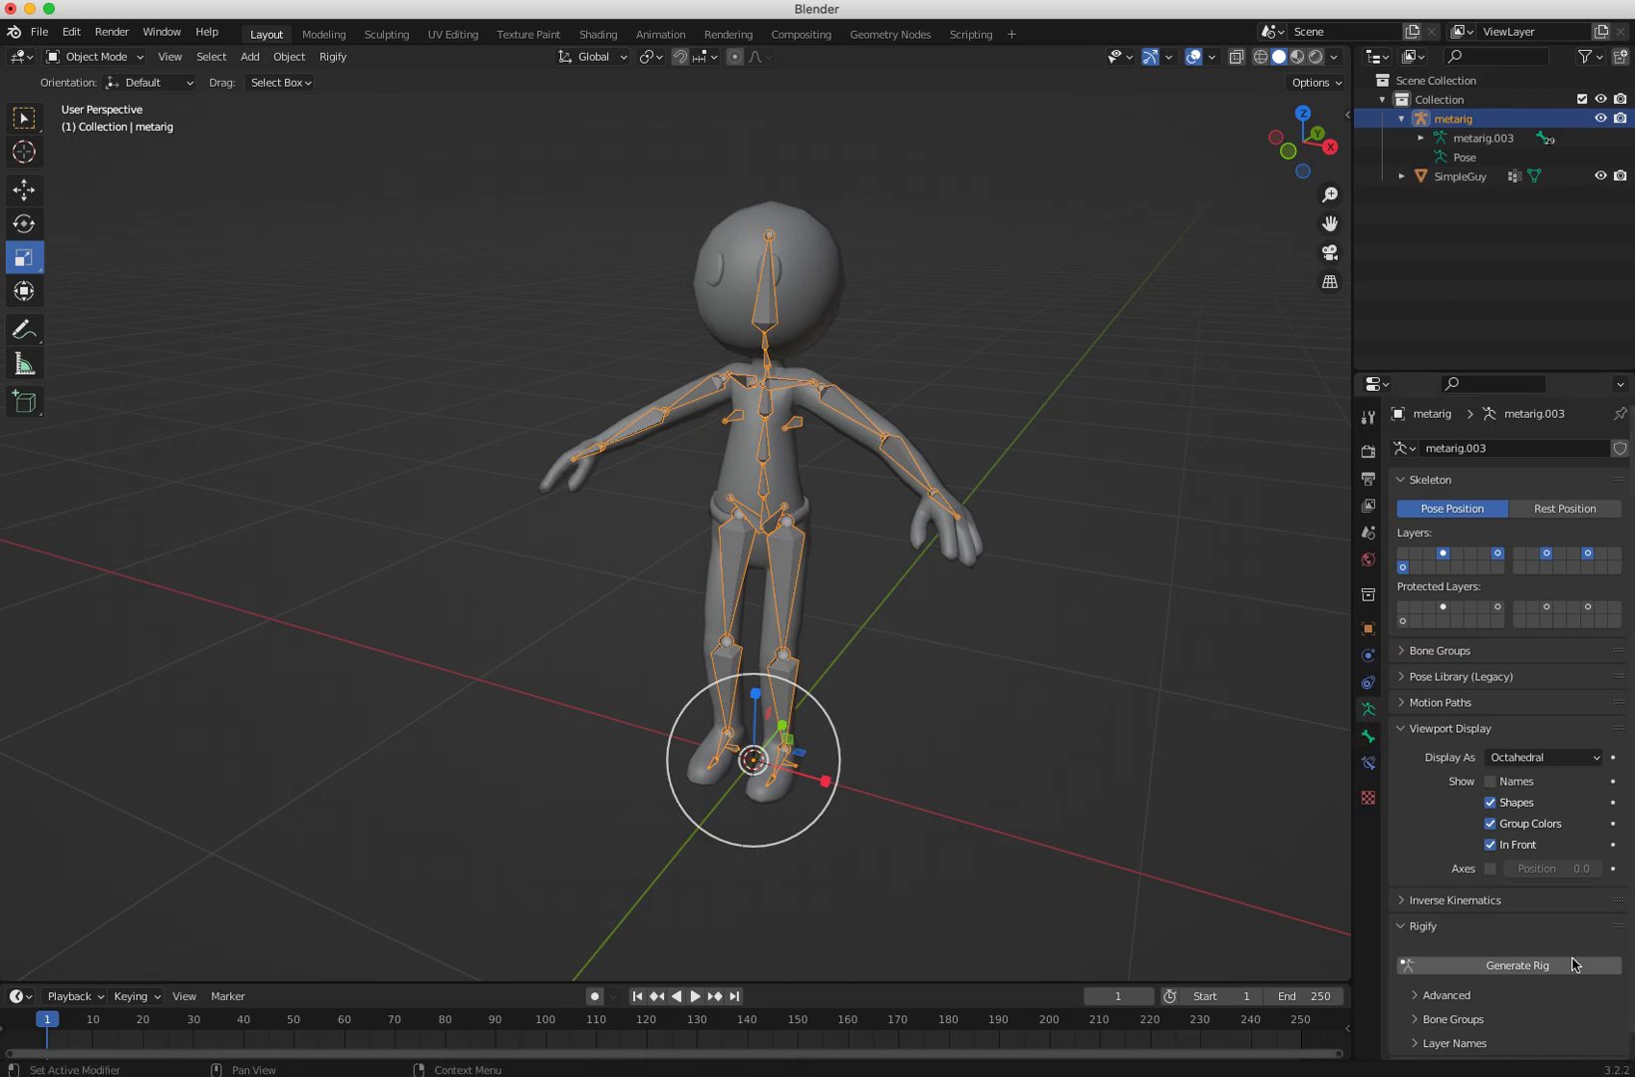
Step: Generate the rig from the meta-rig
scroll(1535, 991, down, 1)
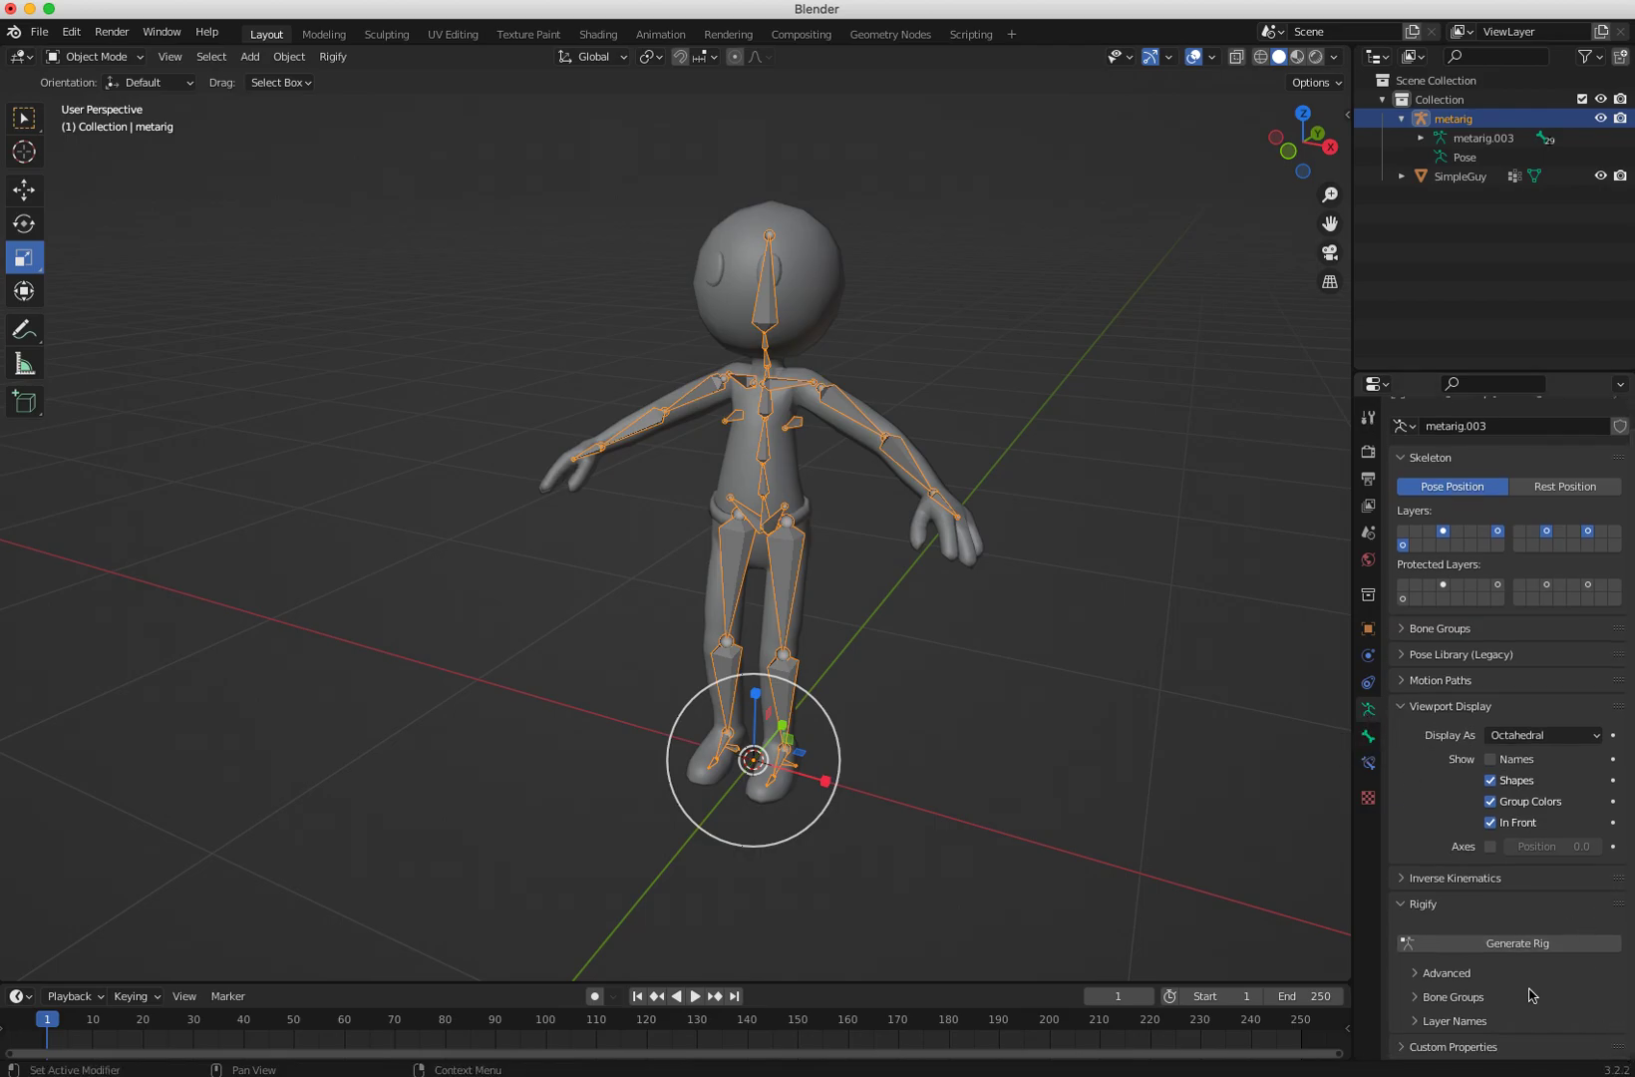
click(1478, 947)
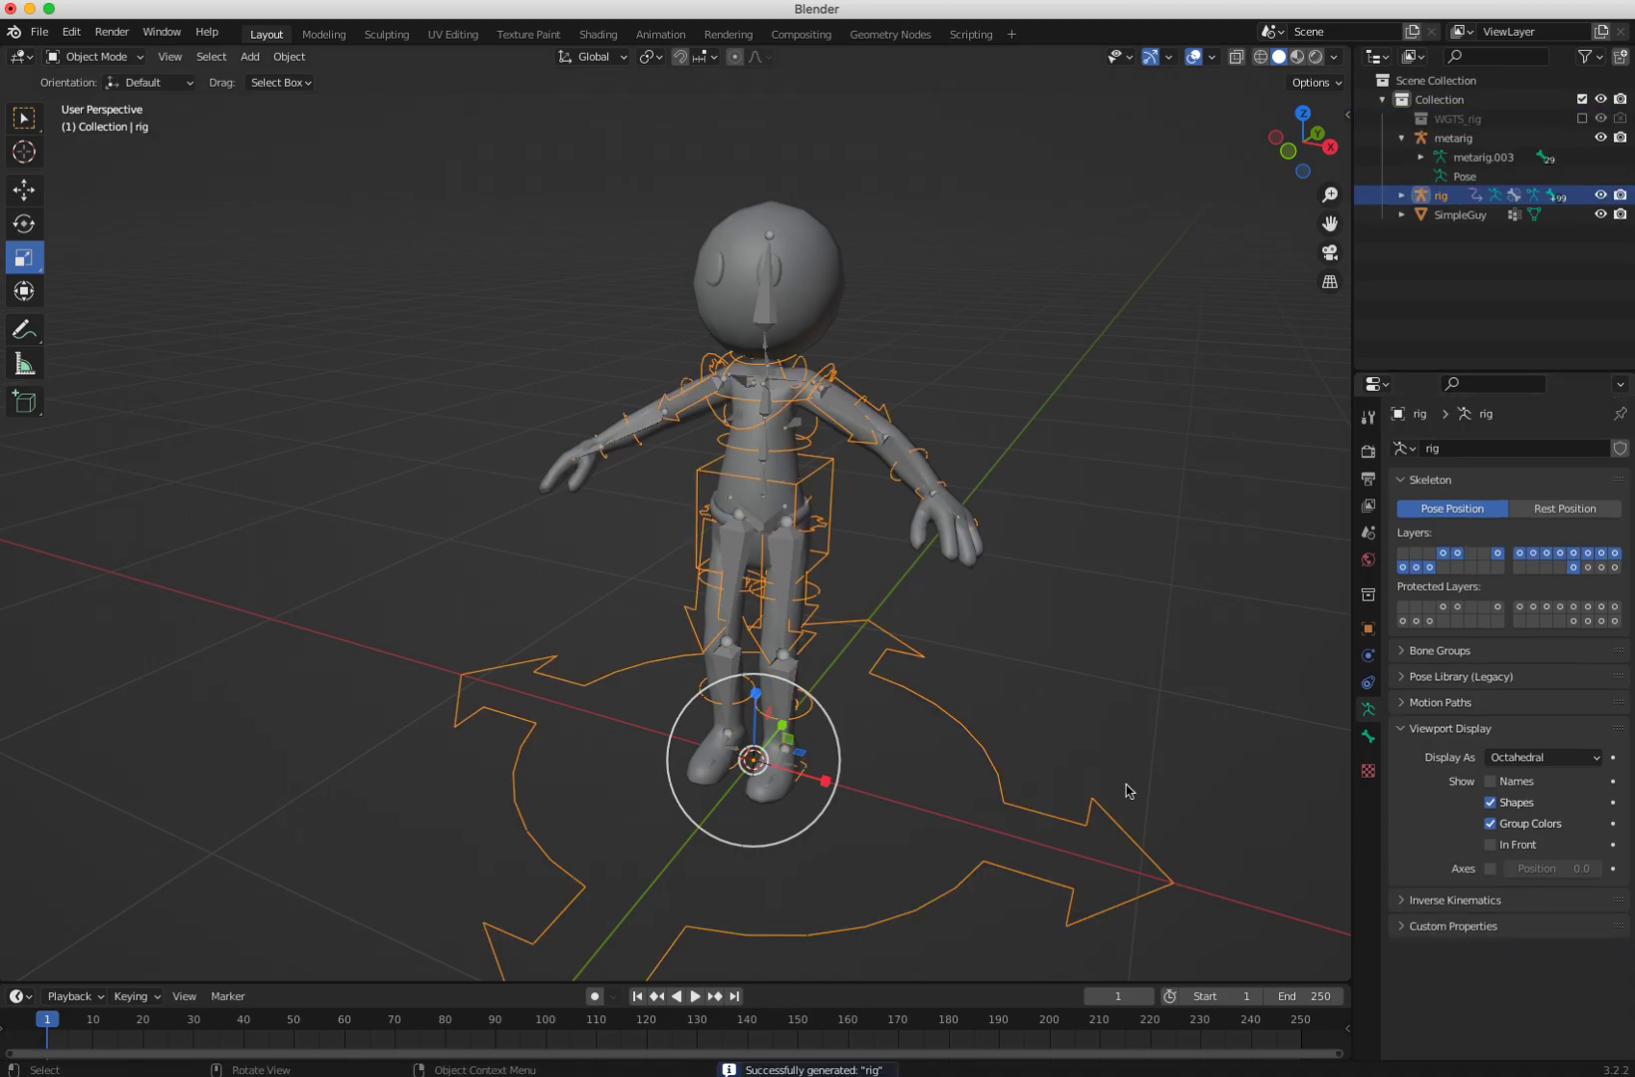
middle_drag(269, 708, 357, 714)
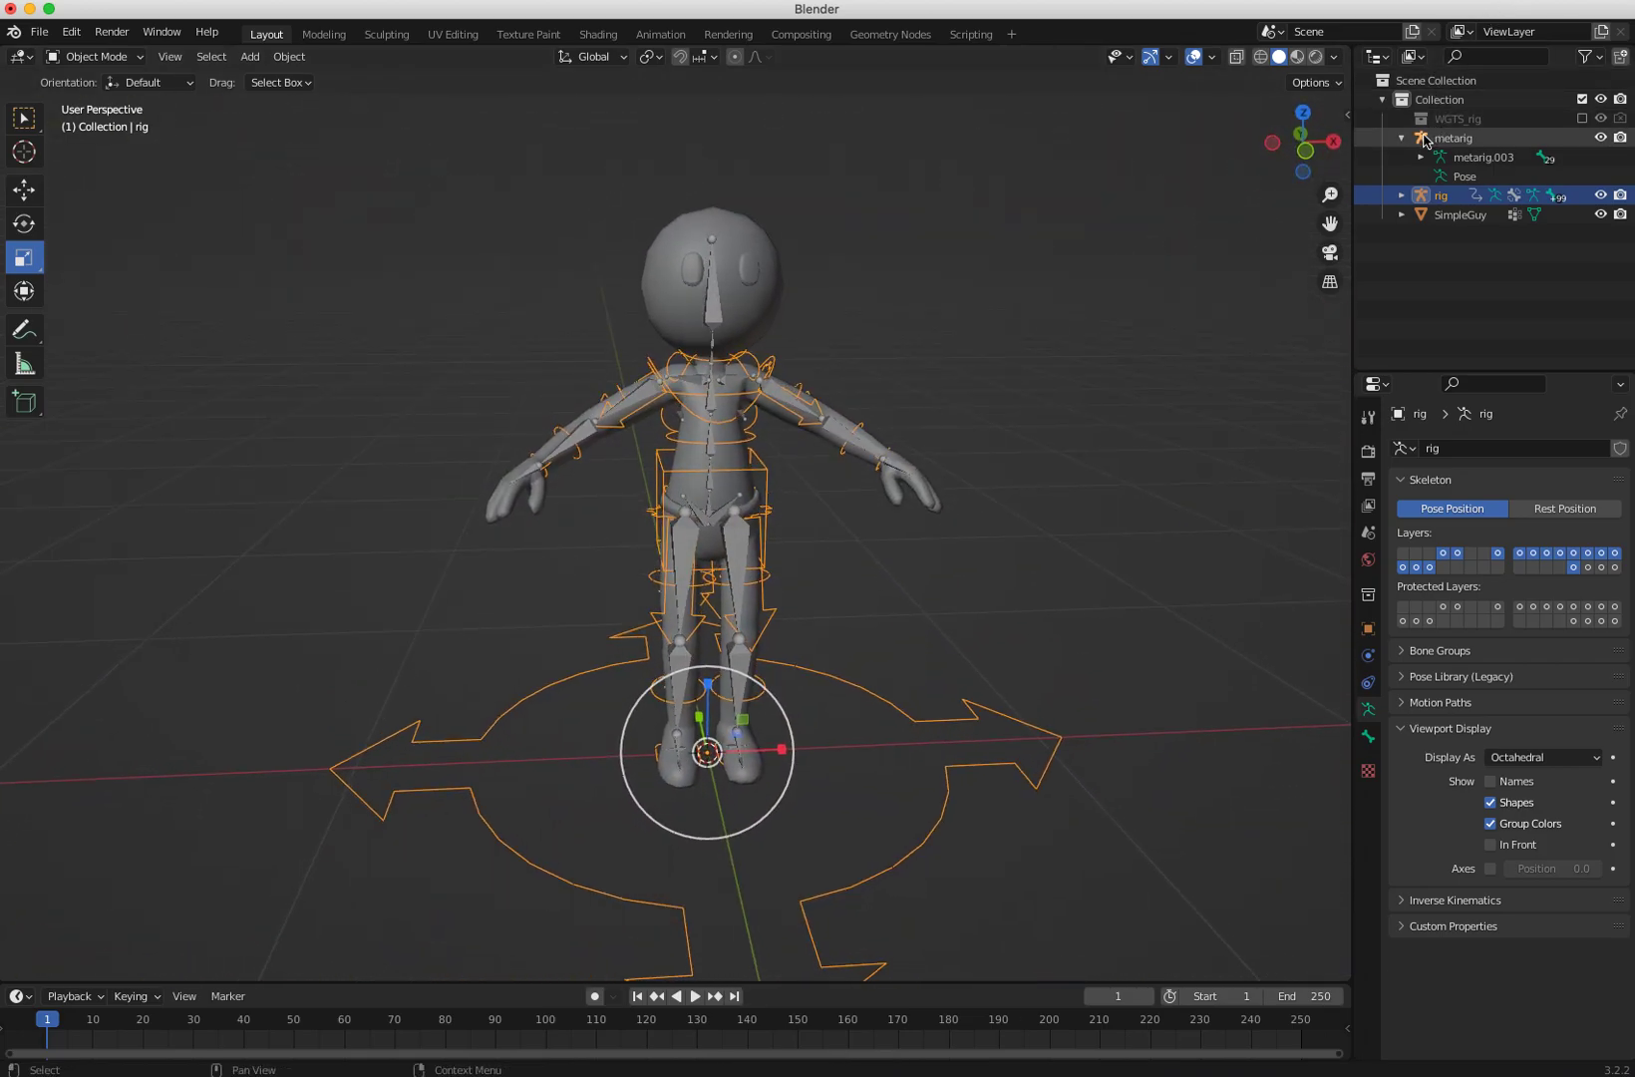
Step: Hide the meta-rig in the viewport
click(1599, 139)
click(1601, 139)
click(1601, 139)
middle_drag(634, 416, 514, 510)
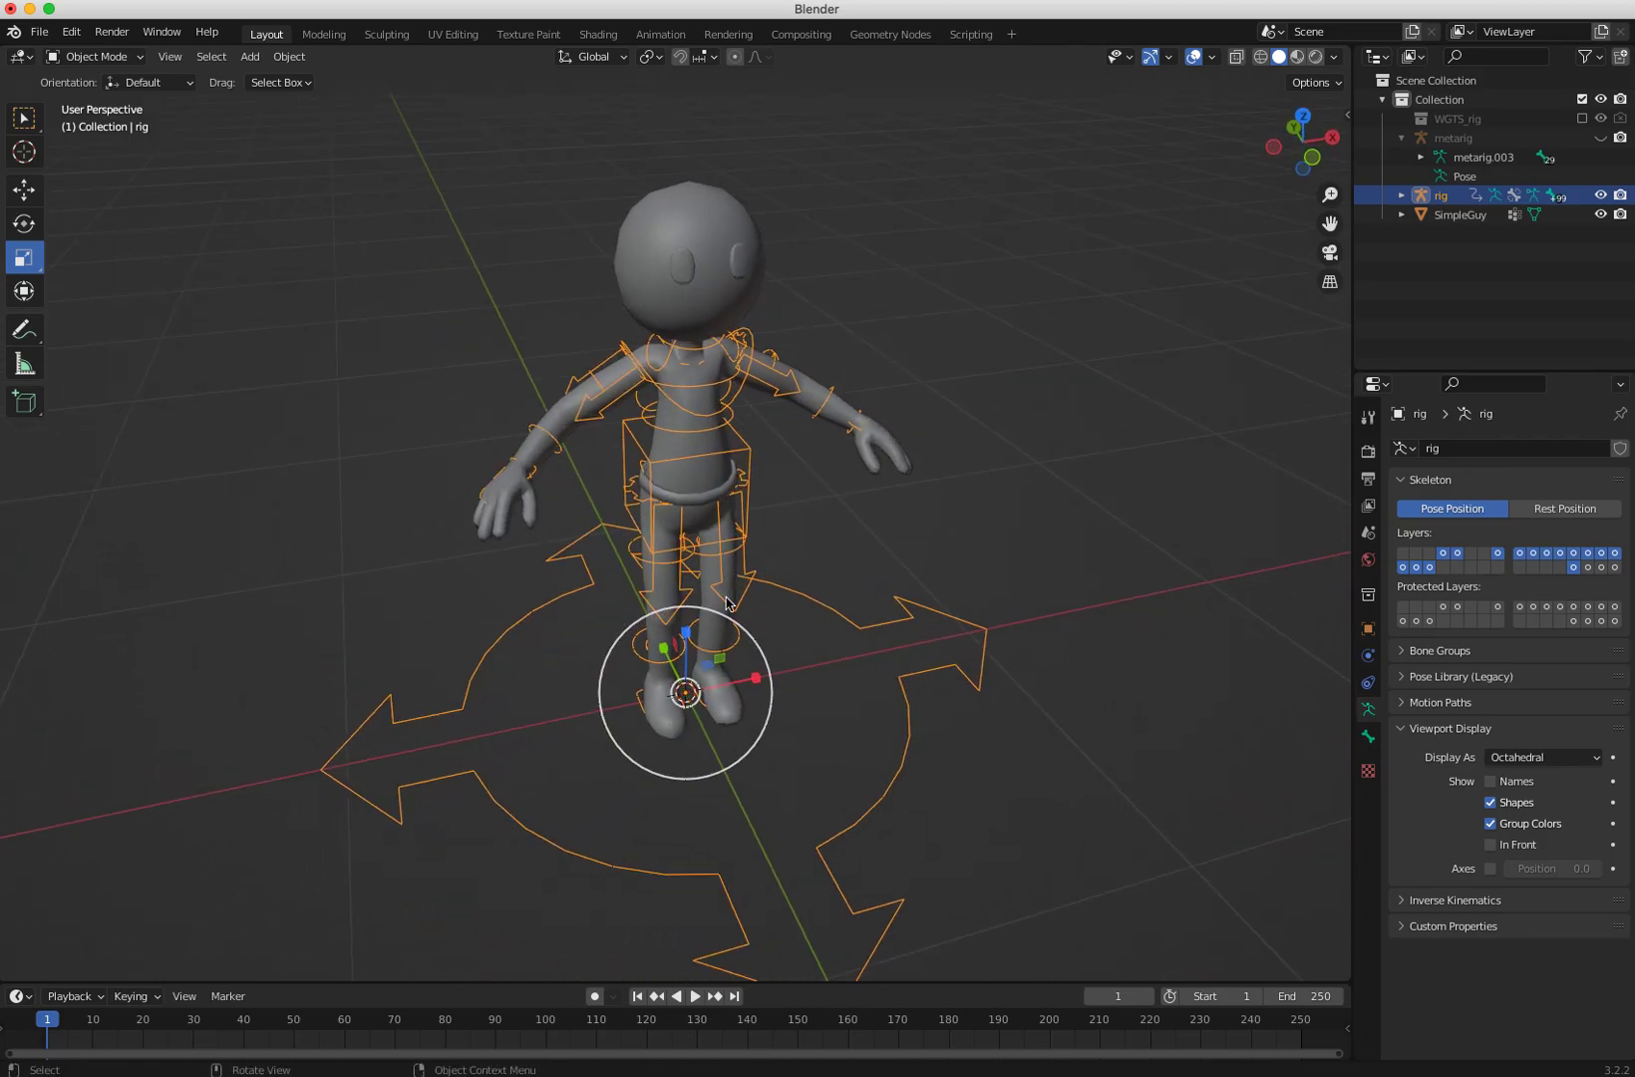
middle_drag(621, 506, 357, 342)
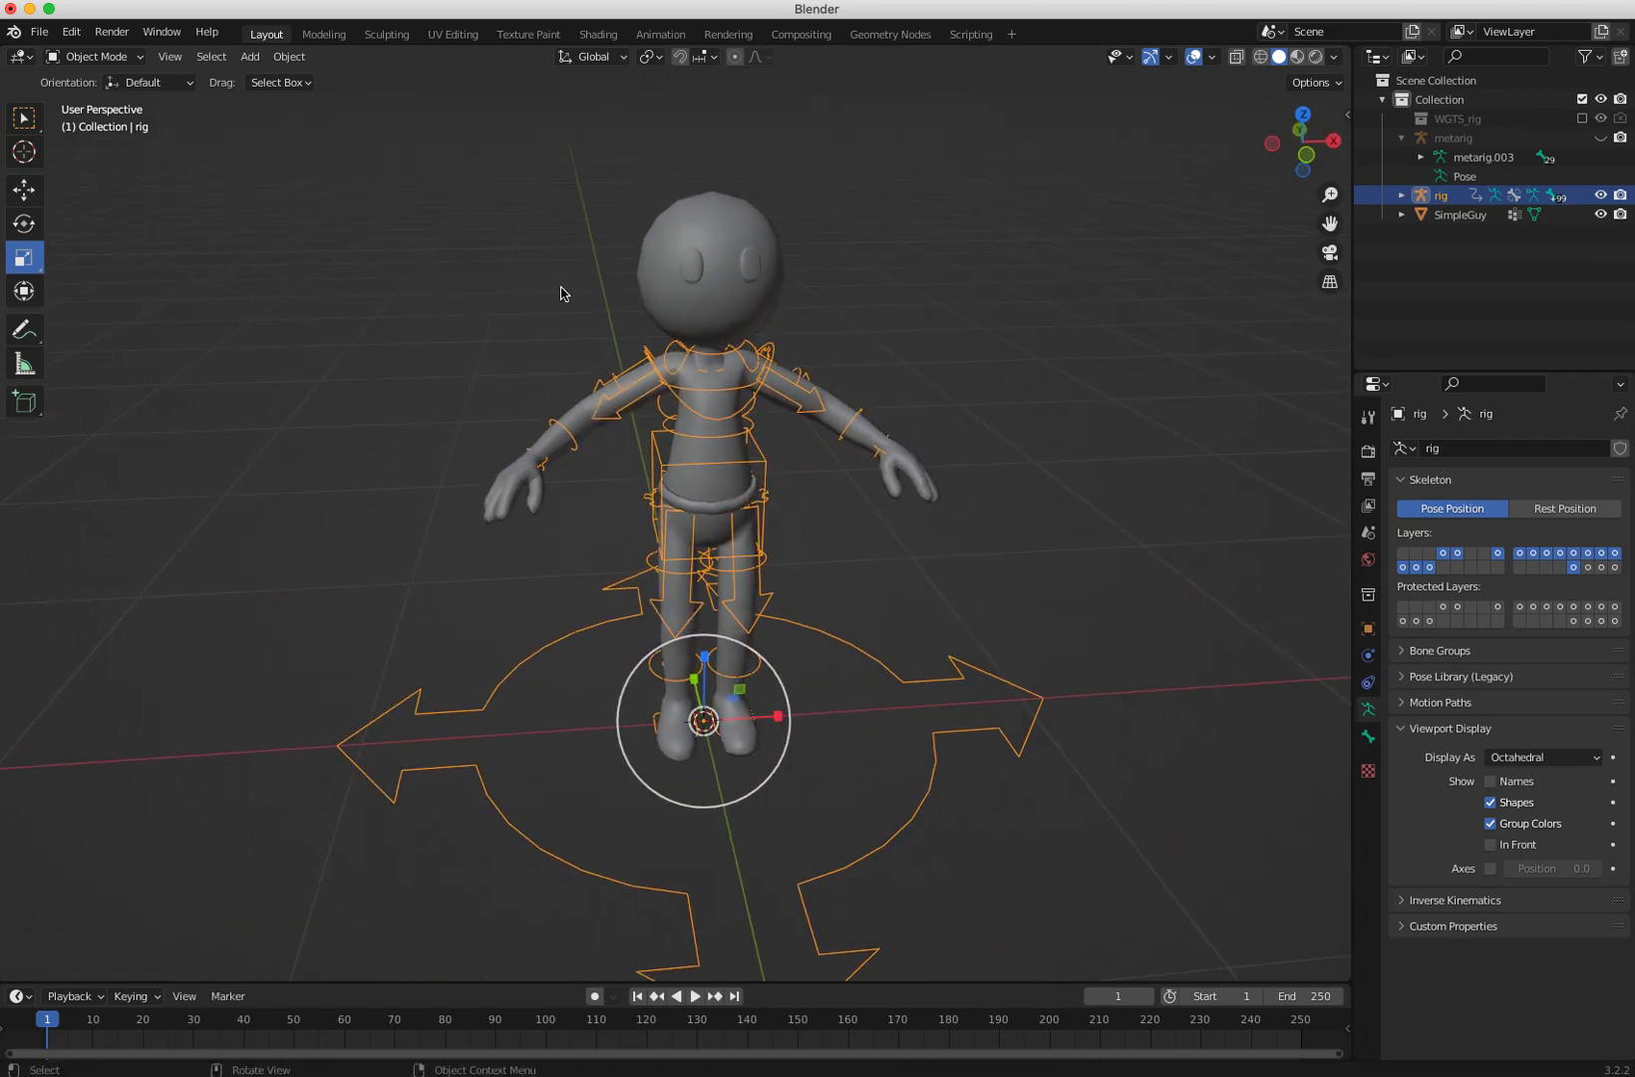
Step: Select the character mesh and then the generated rig, and parent the mesh to the rig With Automatic Weights
click(667, 319)
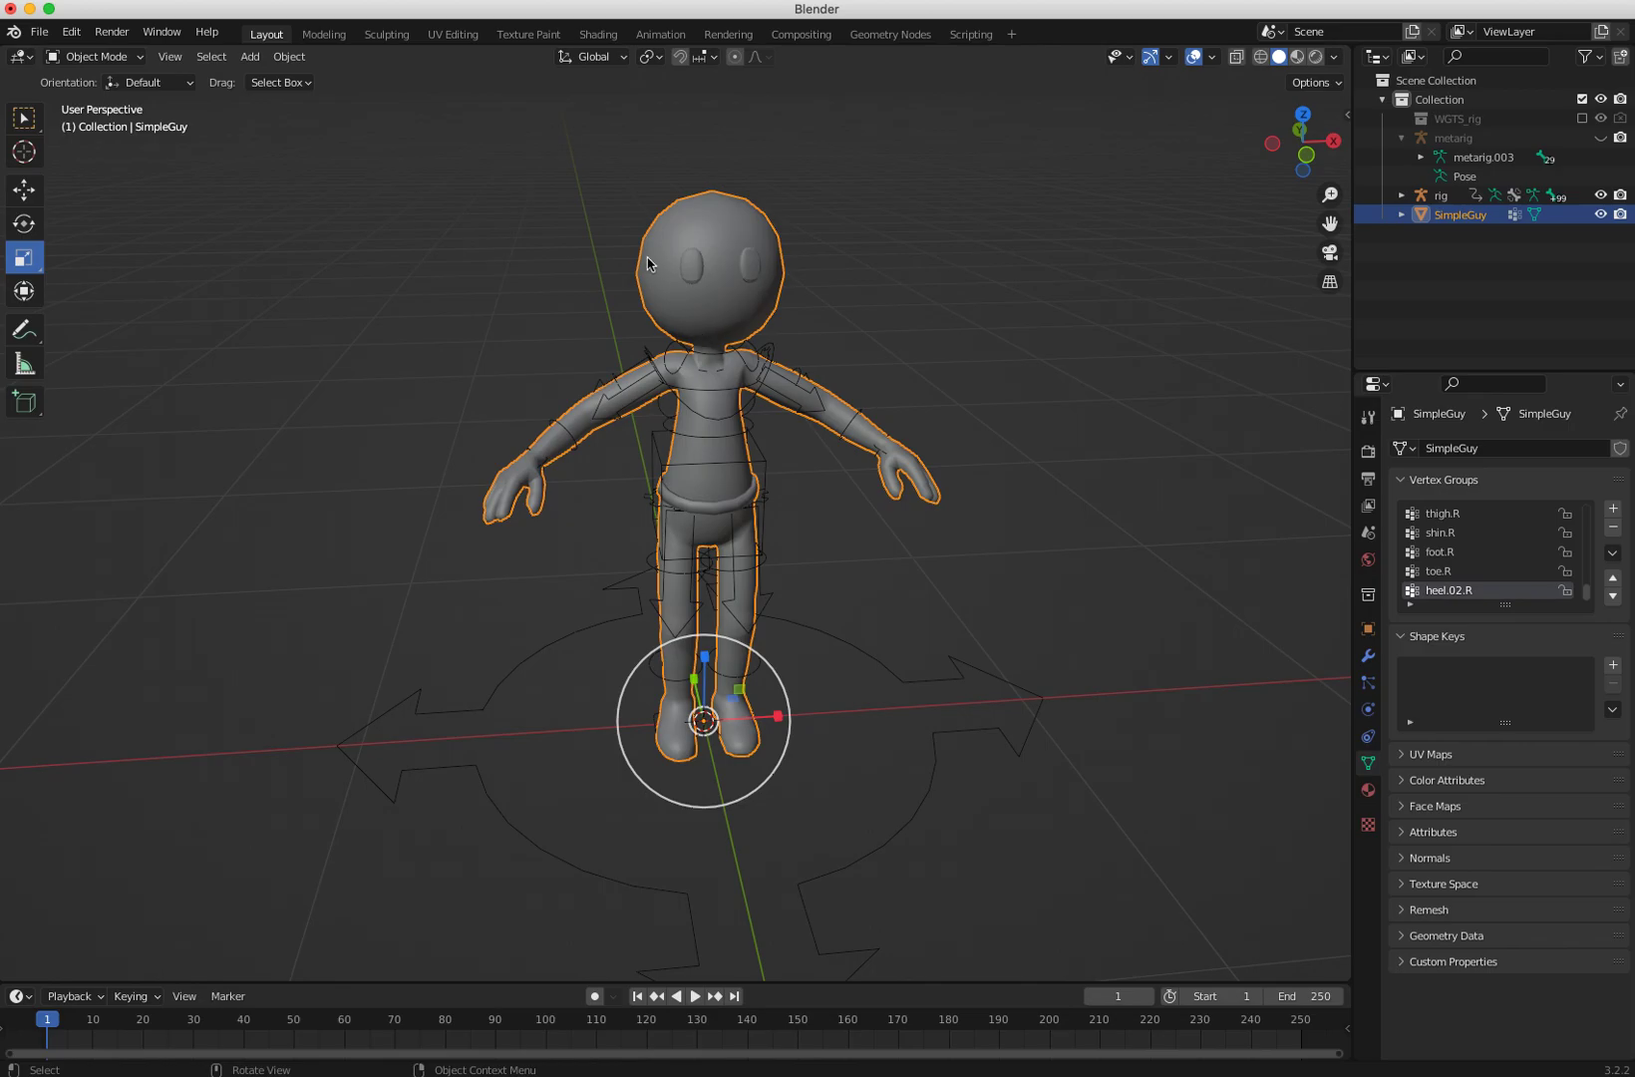
shift+click(851, 647)
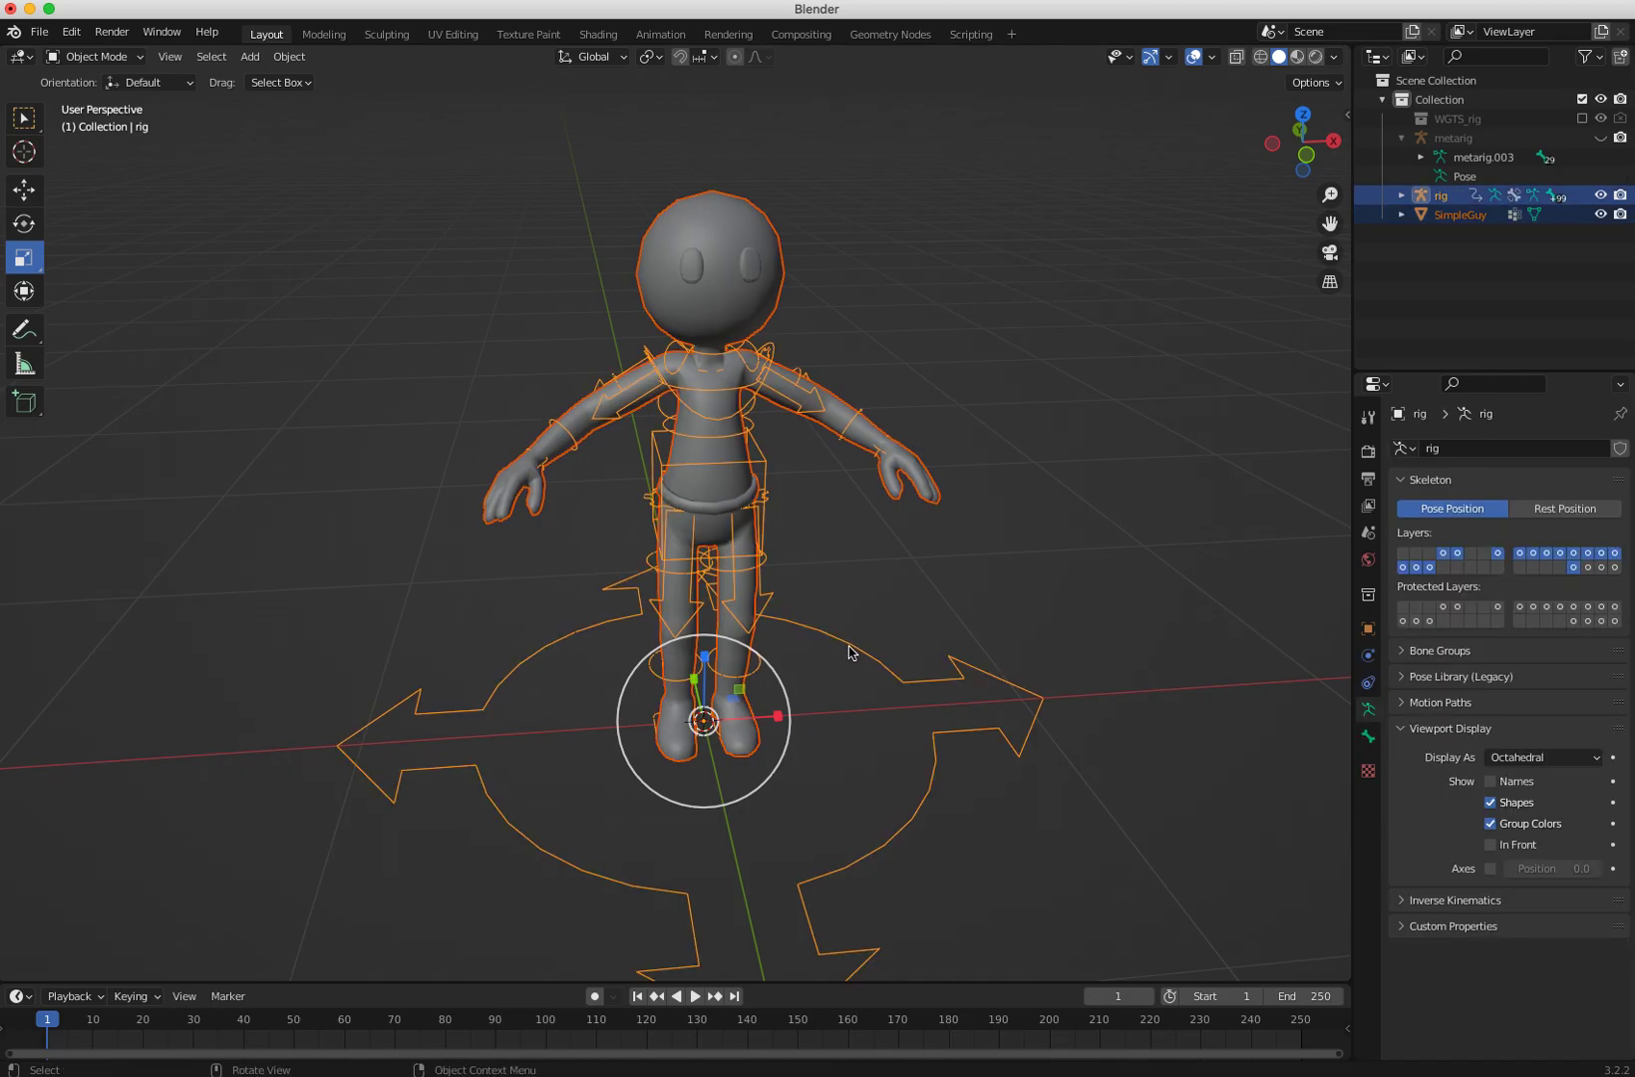
click(499, 362)
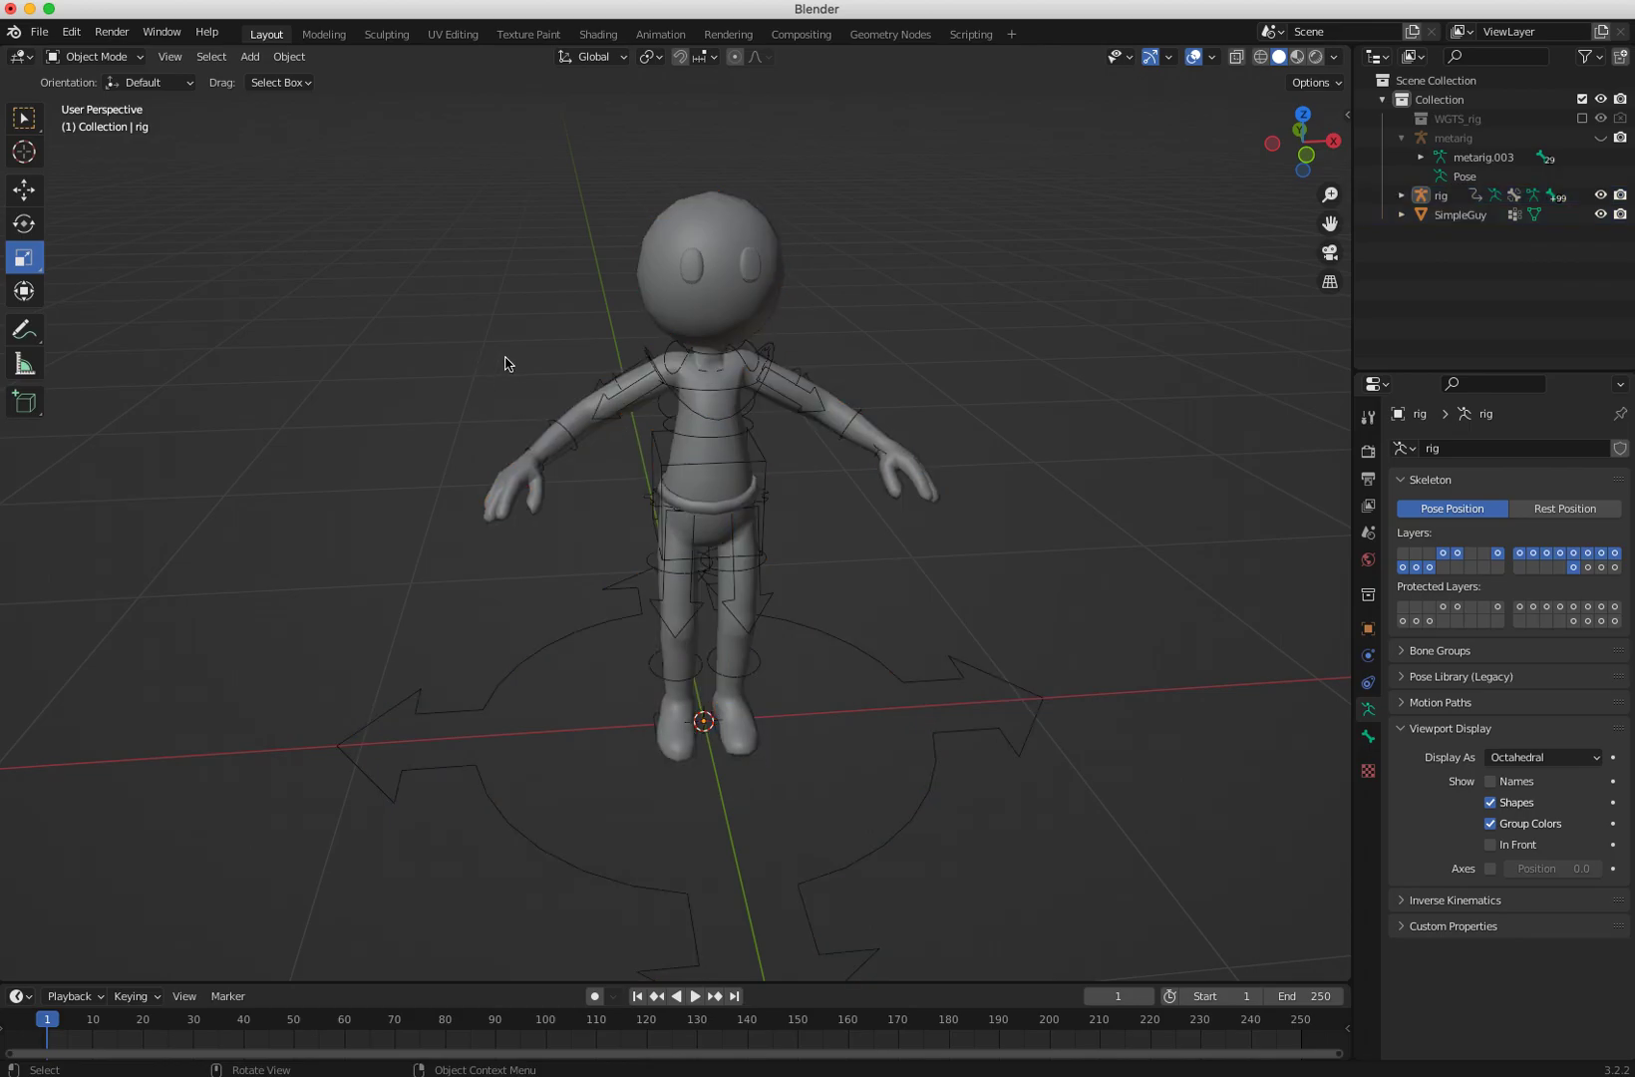
click(680, 281)
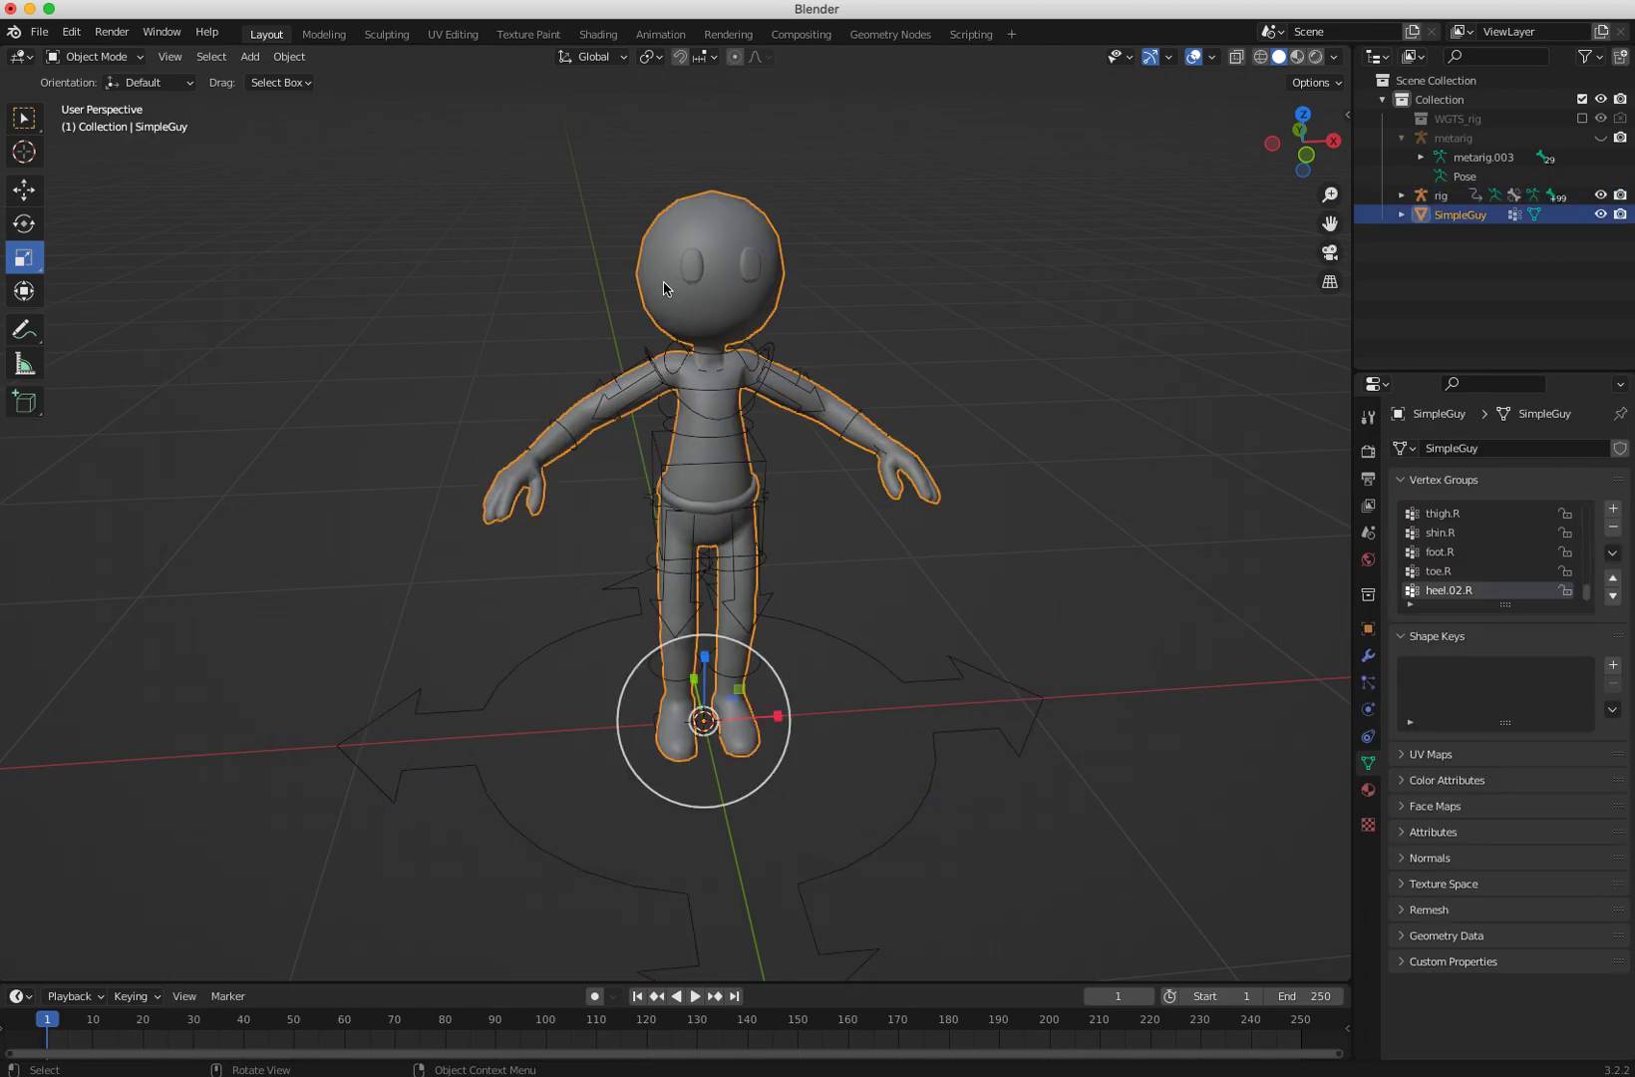
shift+click(849, 650)
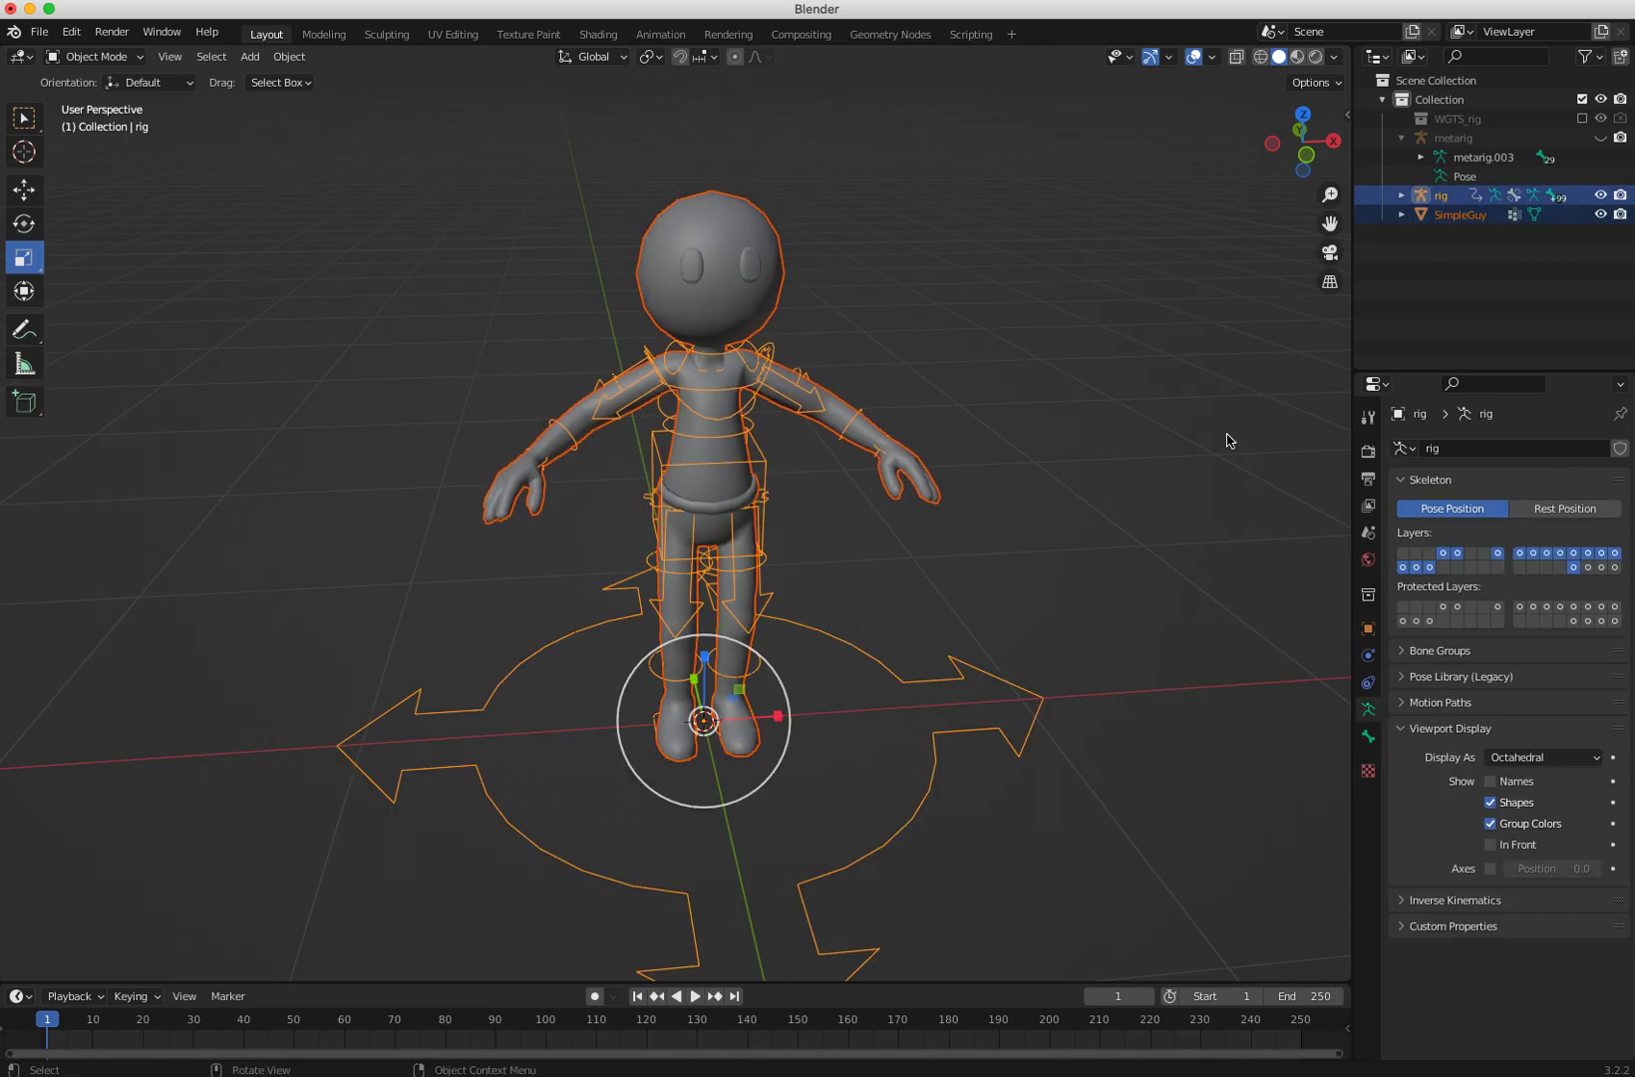
click(1401, 195)
click(1404, 197)
key(super+p)
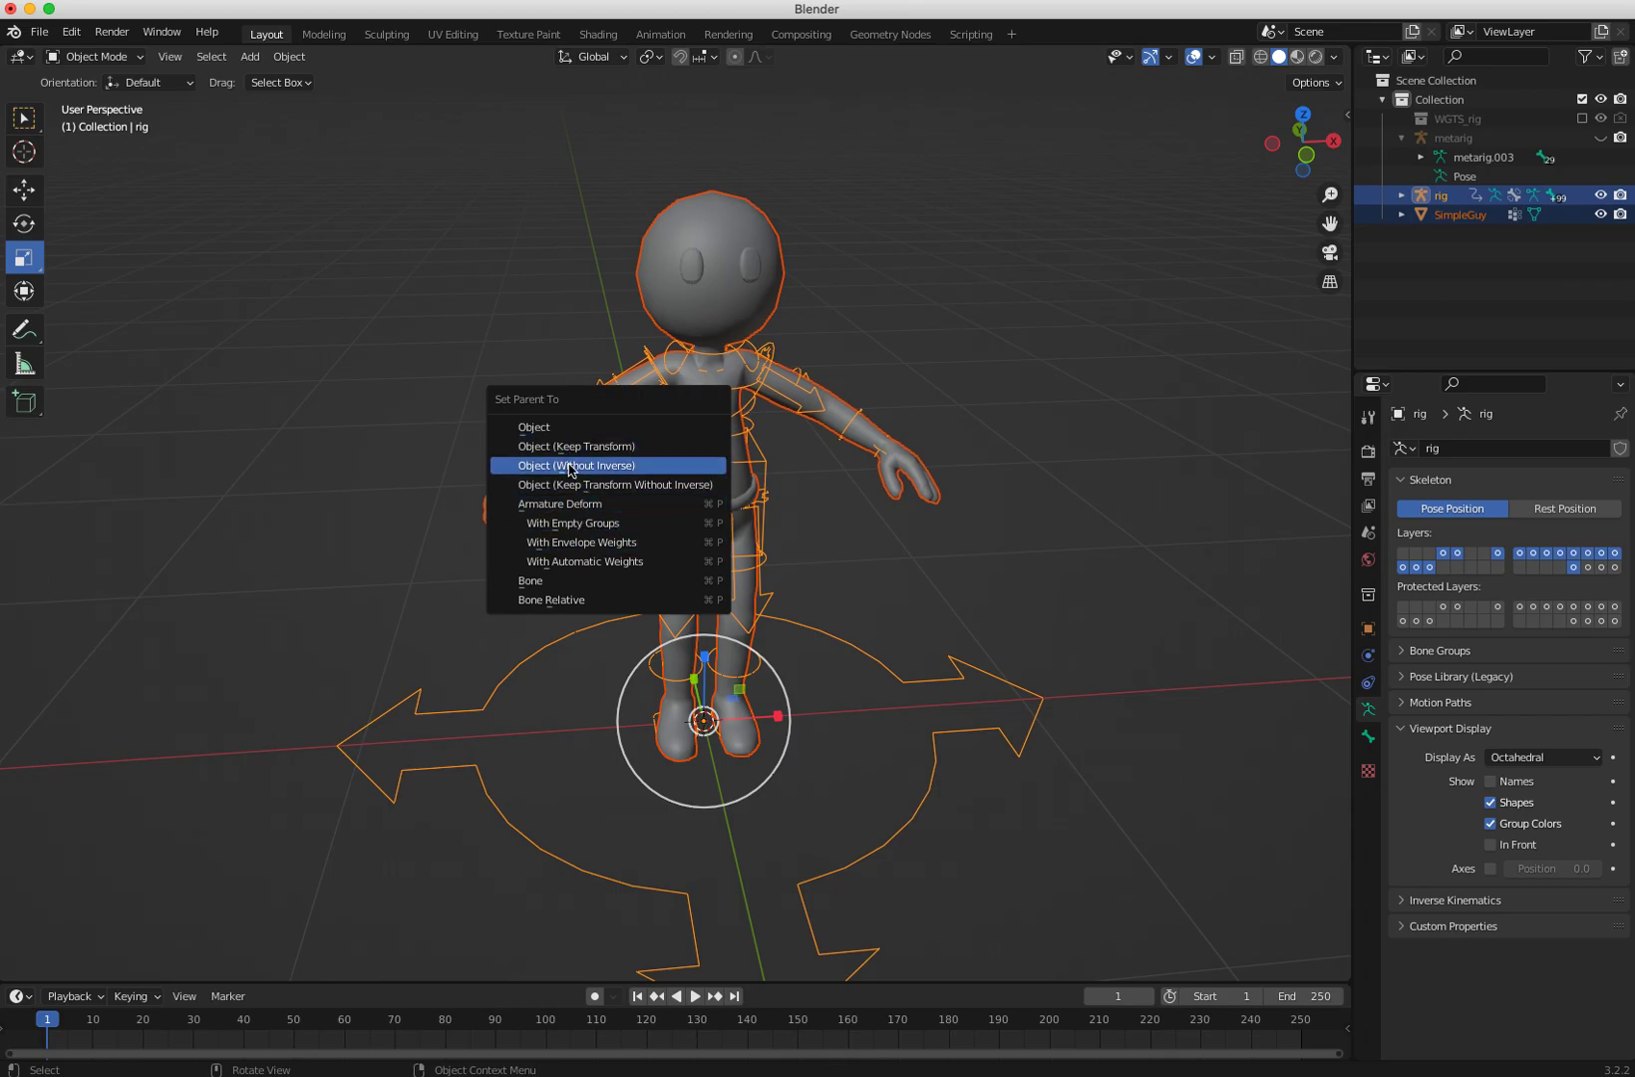
click(579, 563)
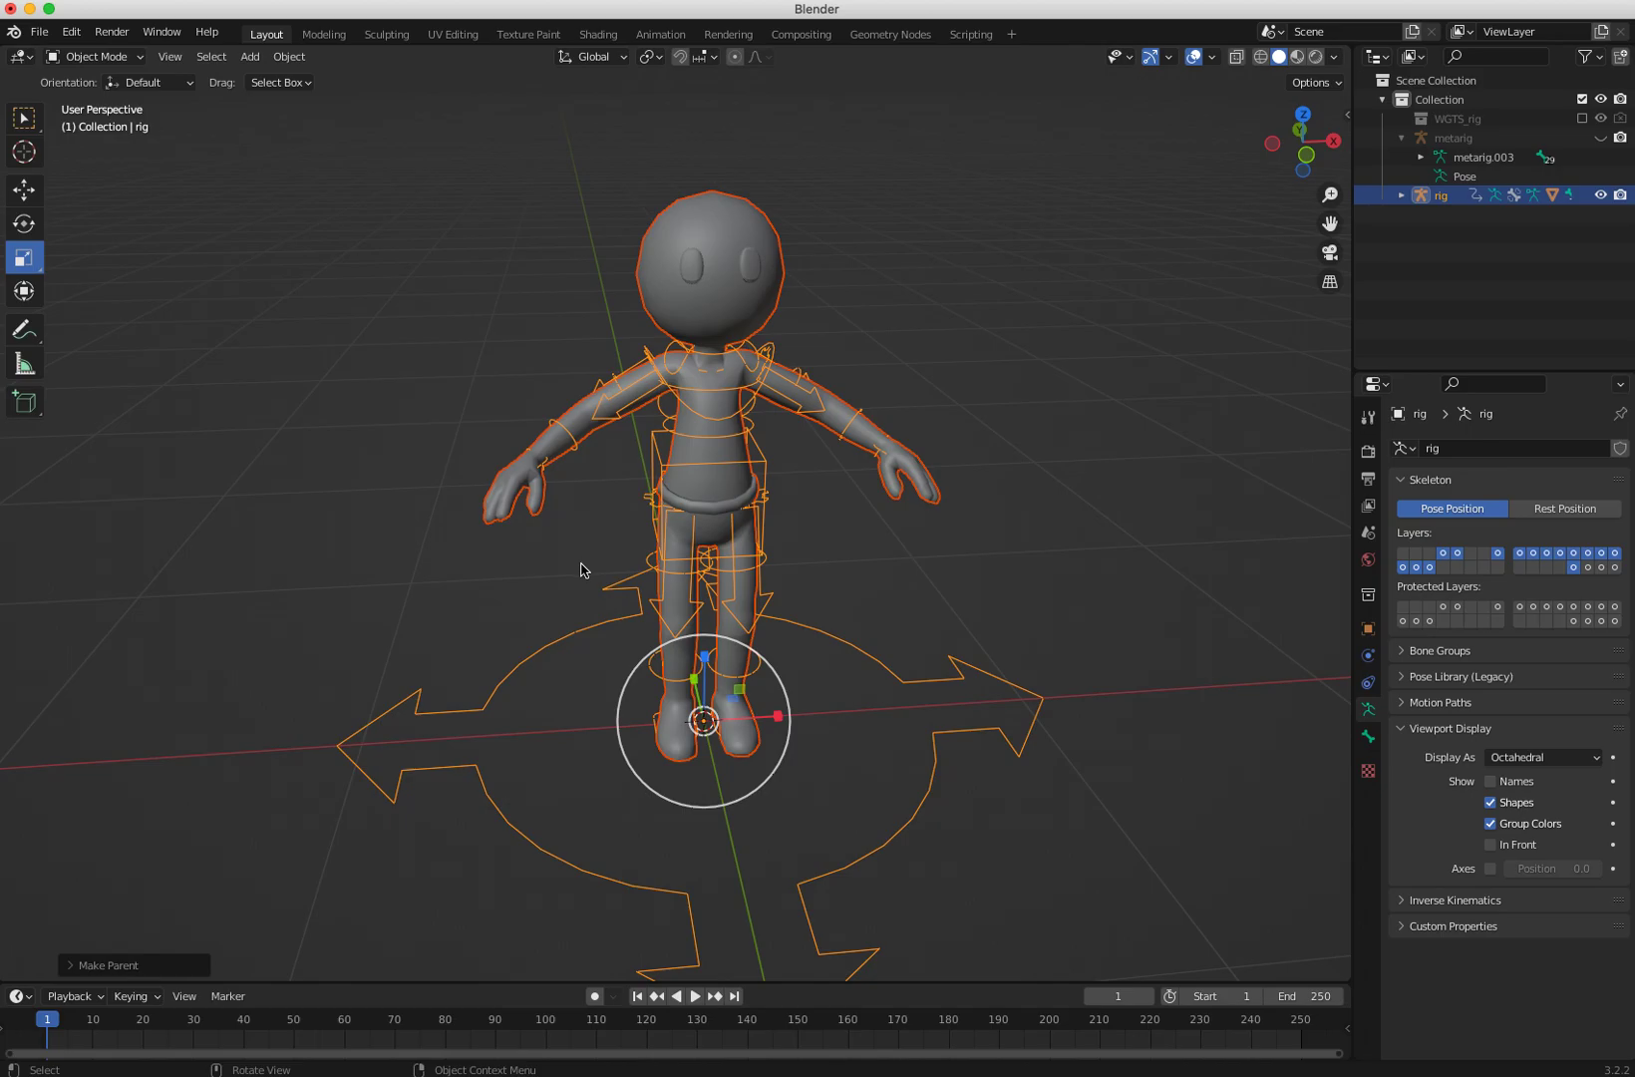
Step: Select the generated rig and switch to Pose Mode
click(426, 520)
middle_drag(446, 591, 347, 574)
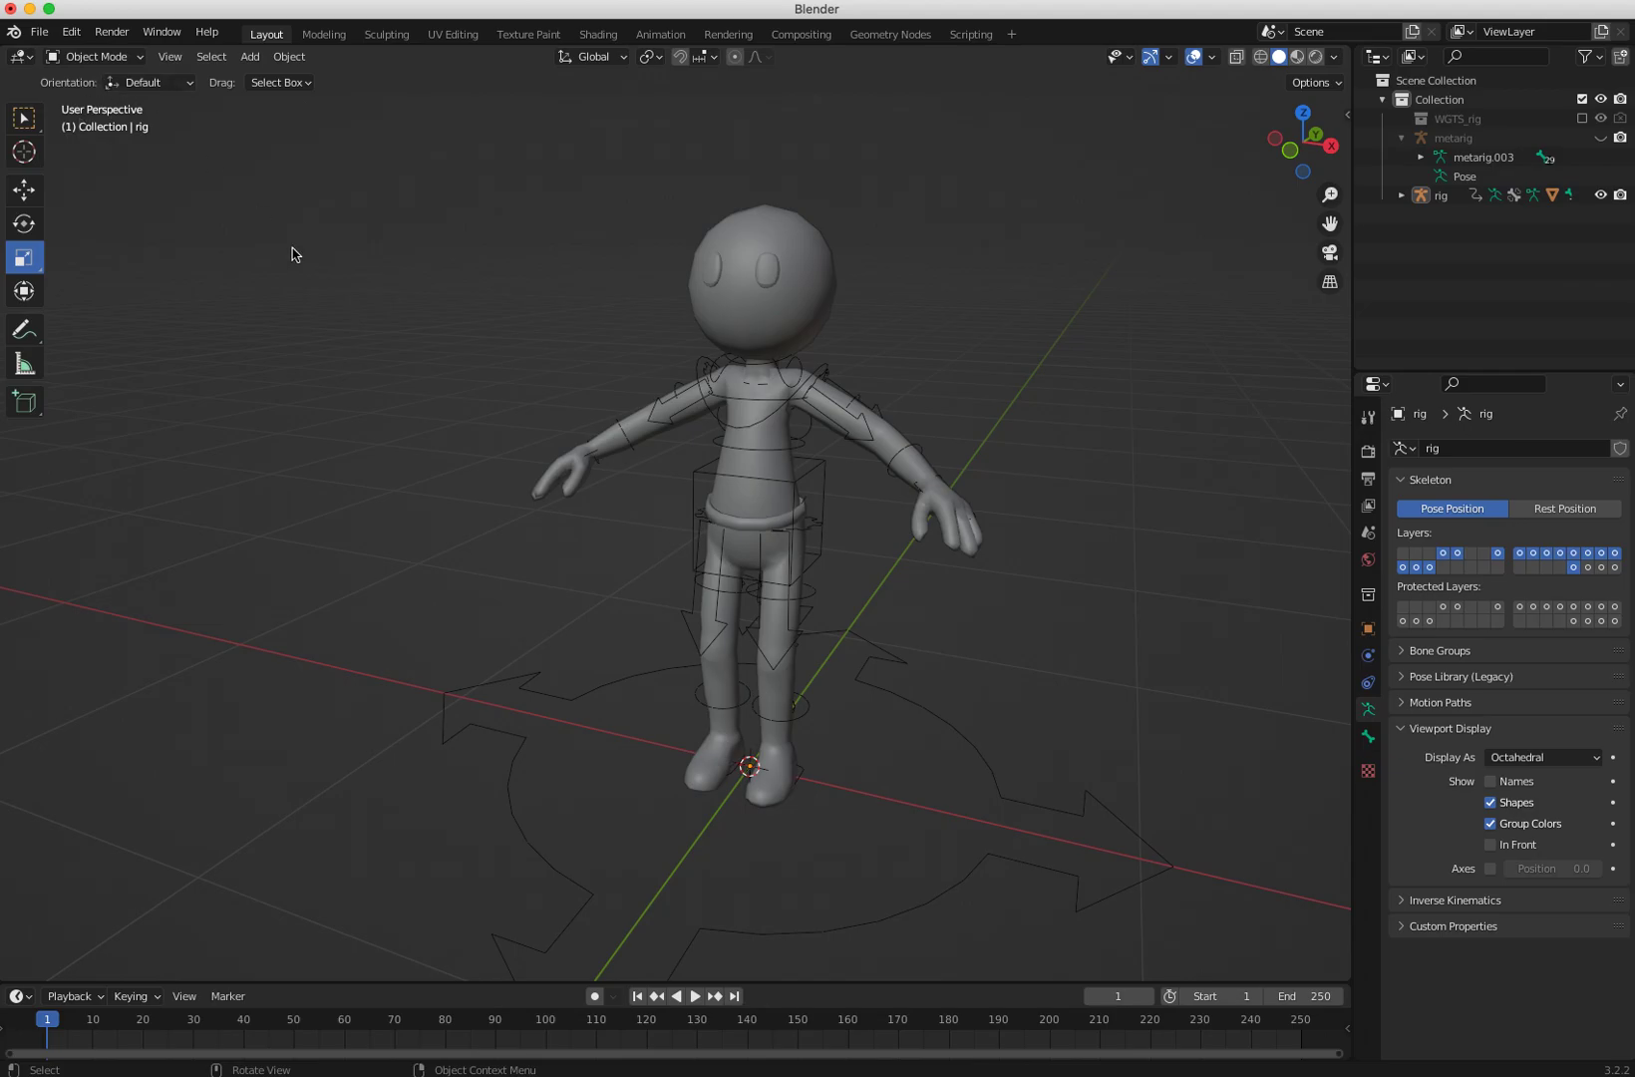
click(689, 611)
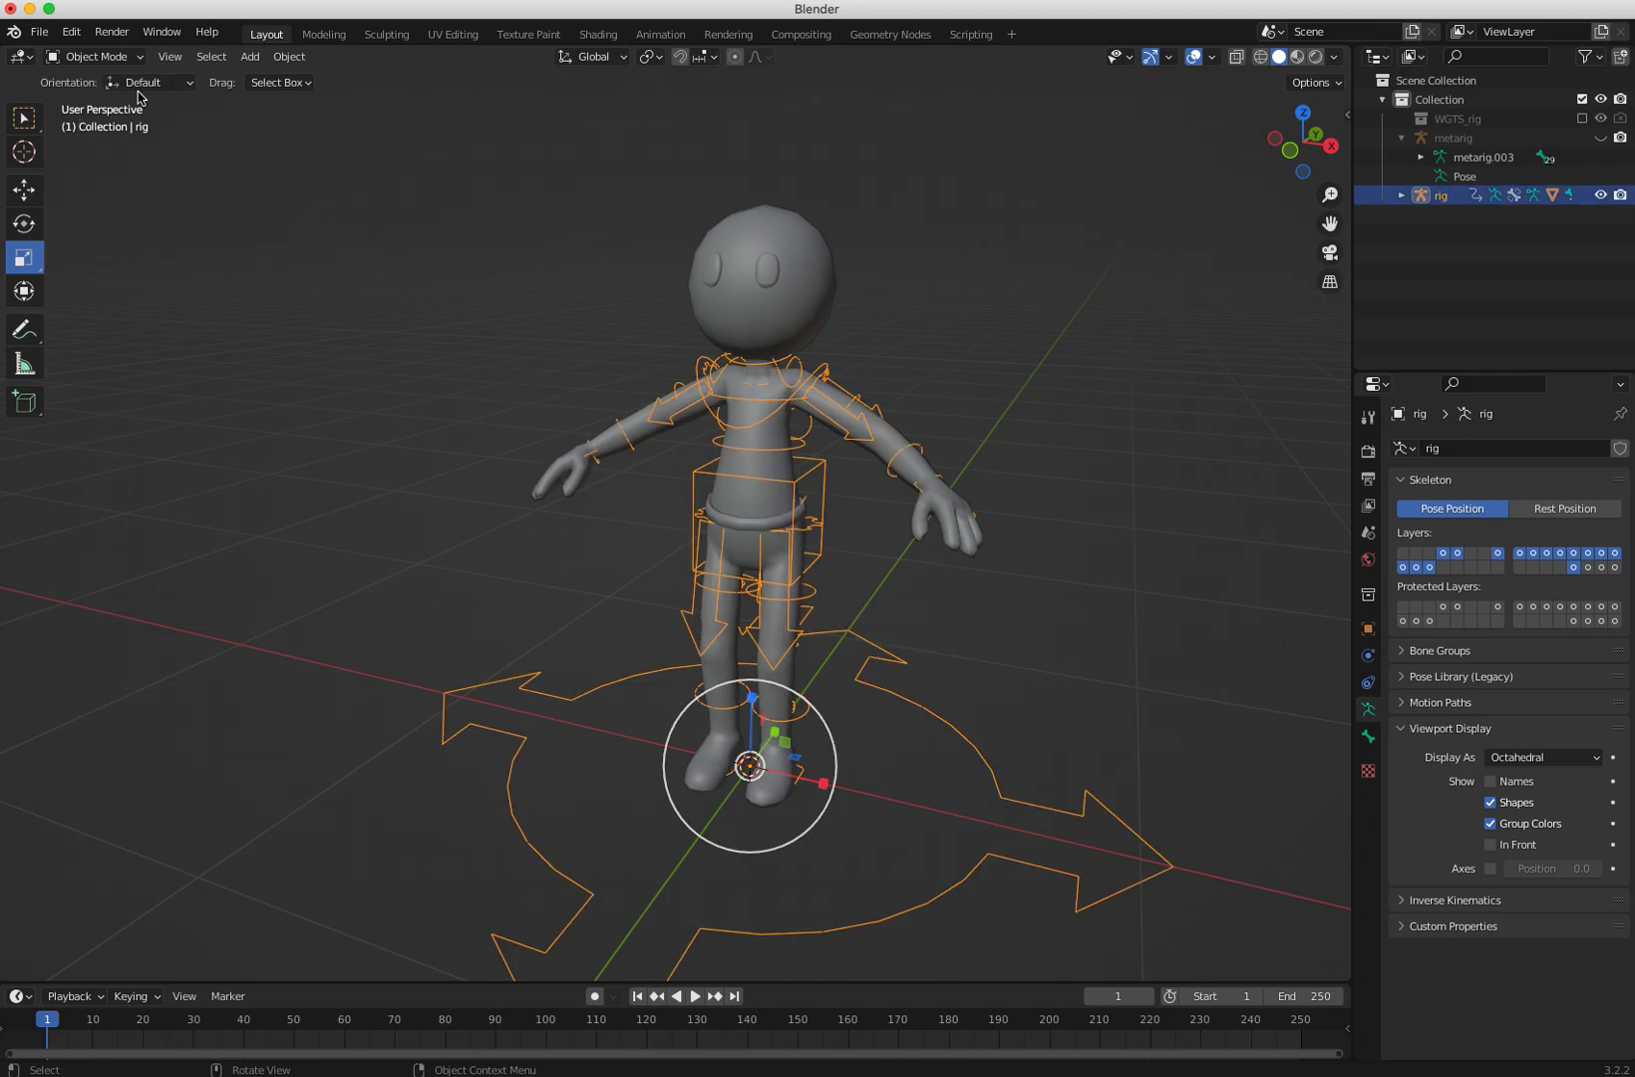
click(92, 57)
click(85, 114)
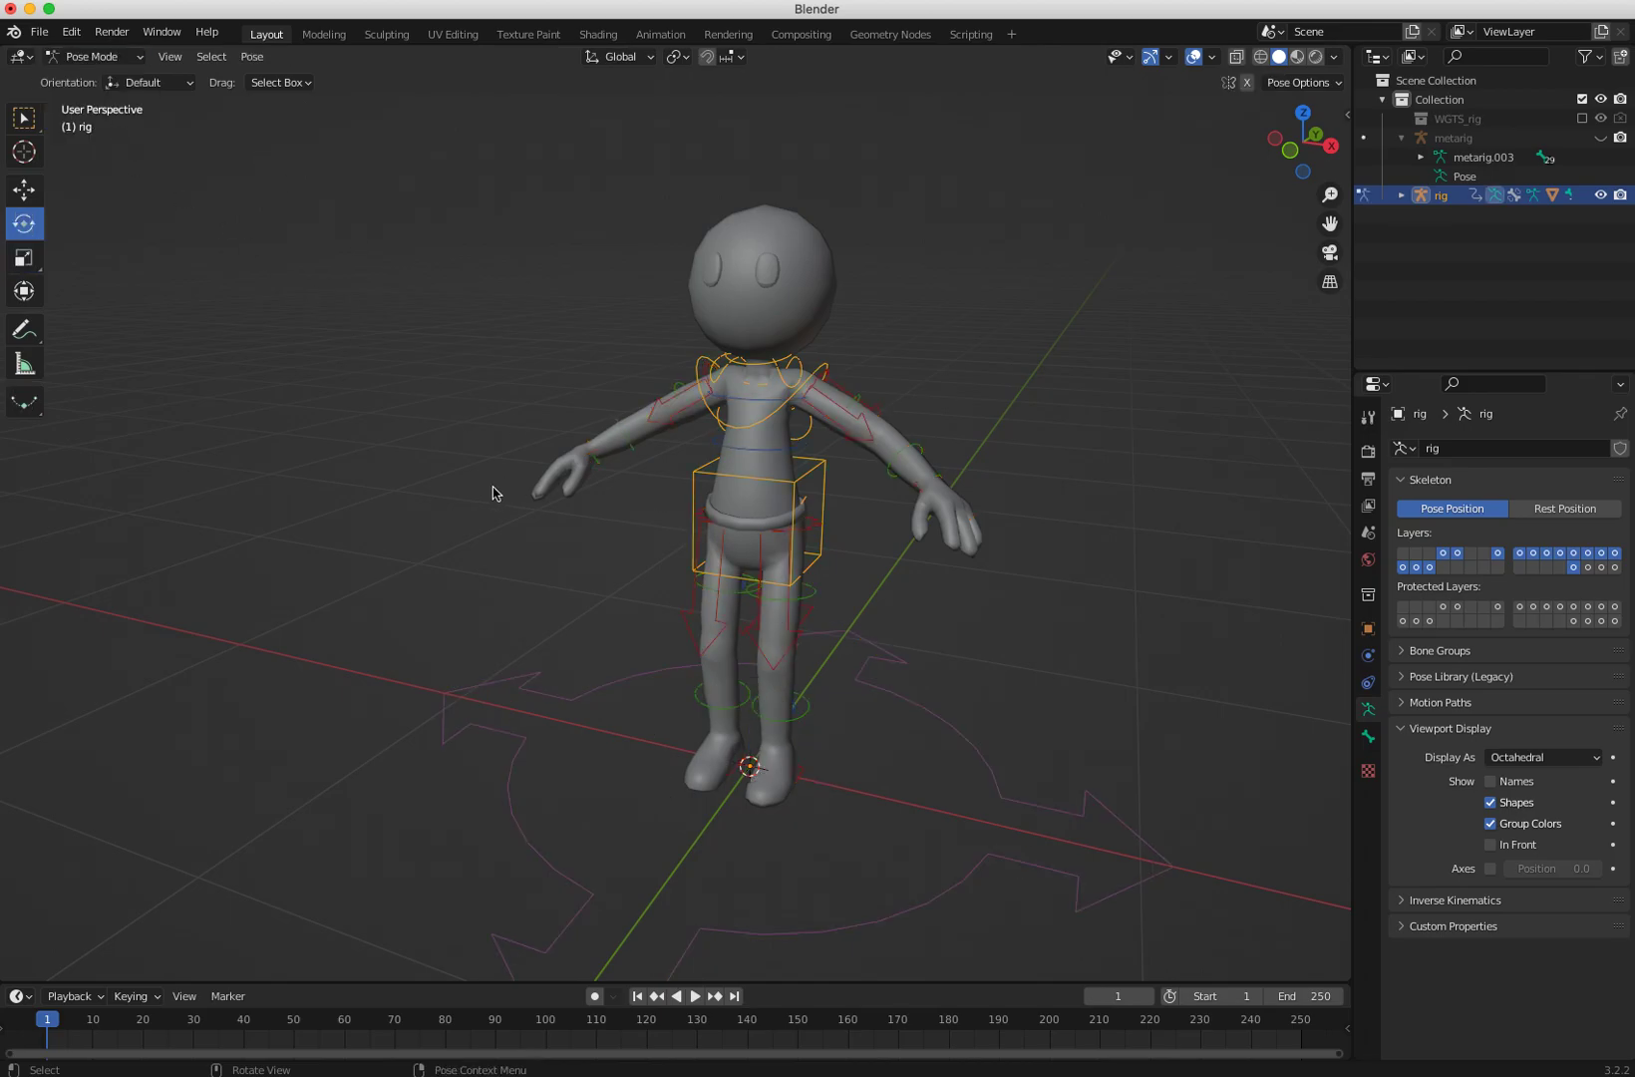
Step: Try moving the torso control to test the deformation, and undo the move
click(809, 566)
middle_drag(810, 567, 531, 566)
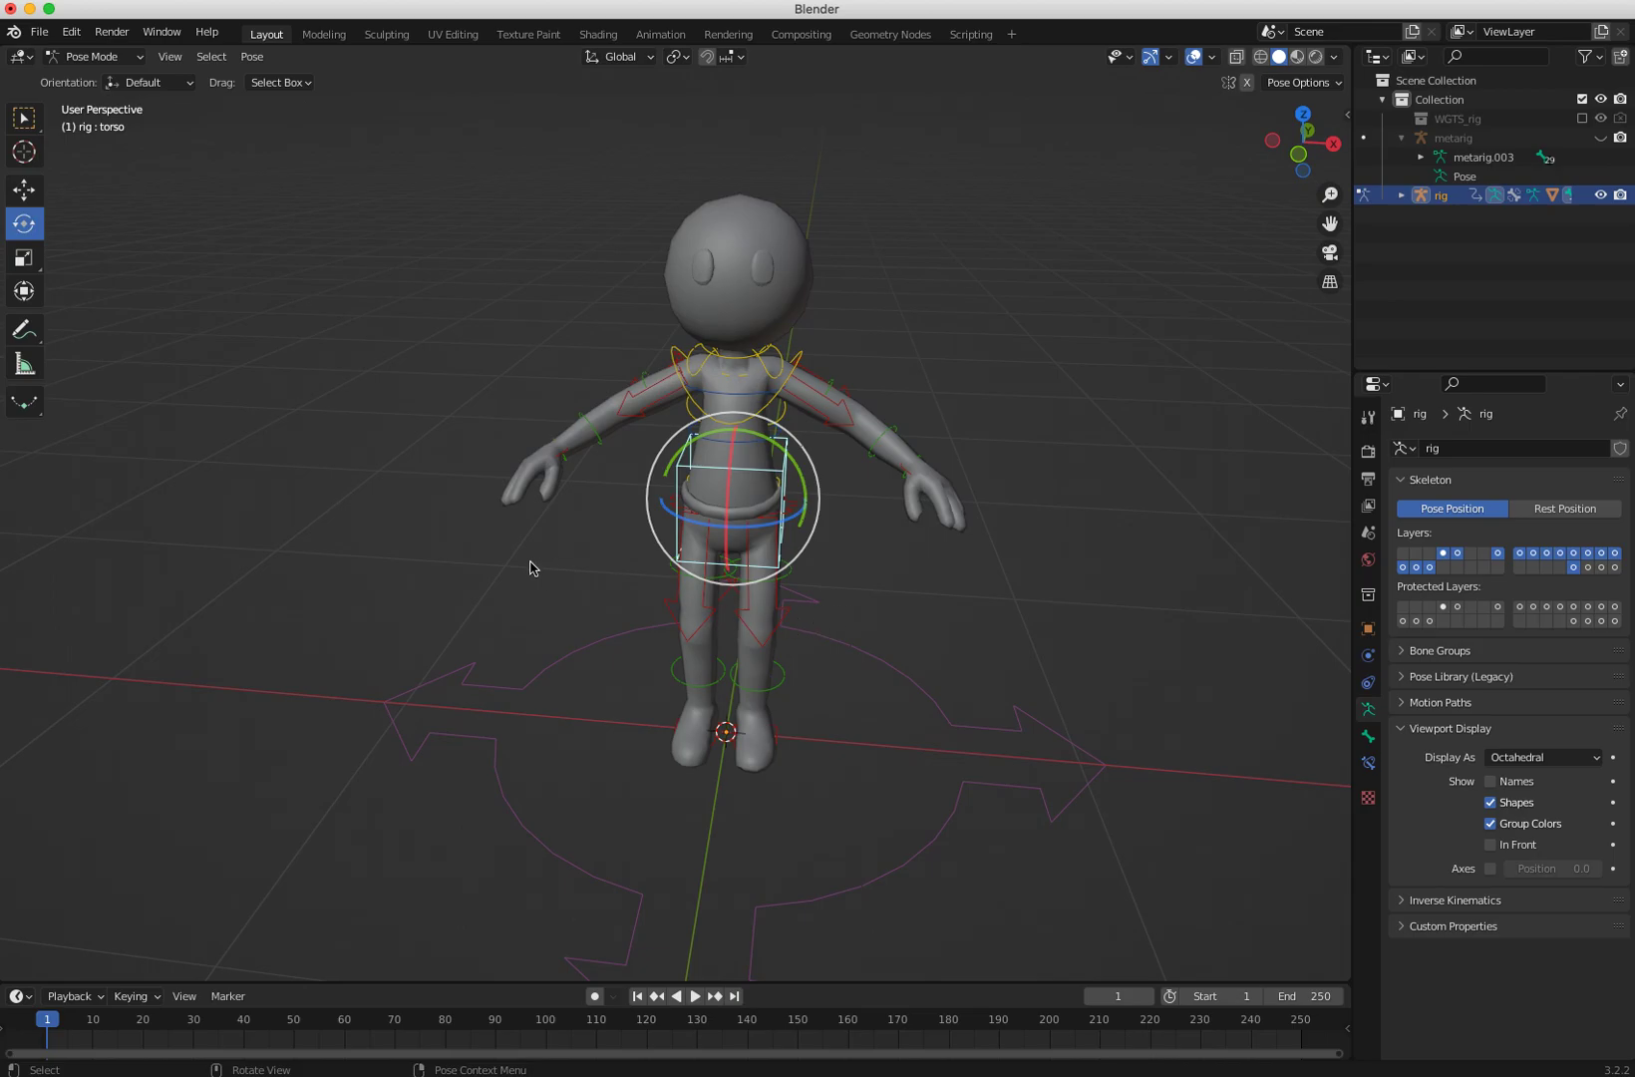
key(shift+space)
key(g)
mouse_move(733, 495)
mouse_down()
mouse_move(688, 501)
mouse_move(779, 519)
mouse_move(714, 504)
mouse_up()
key(super+z)
Step: Move the left hand FK control to test the arm, and undo the move
middle_drag(570, 645, 488, 609)
click(833, 851)
drag(813, 817, 866, 766)
middle_drag(866, 765, 875, 519)
click(942, 485)
key(g)
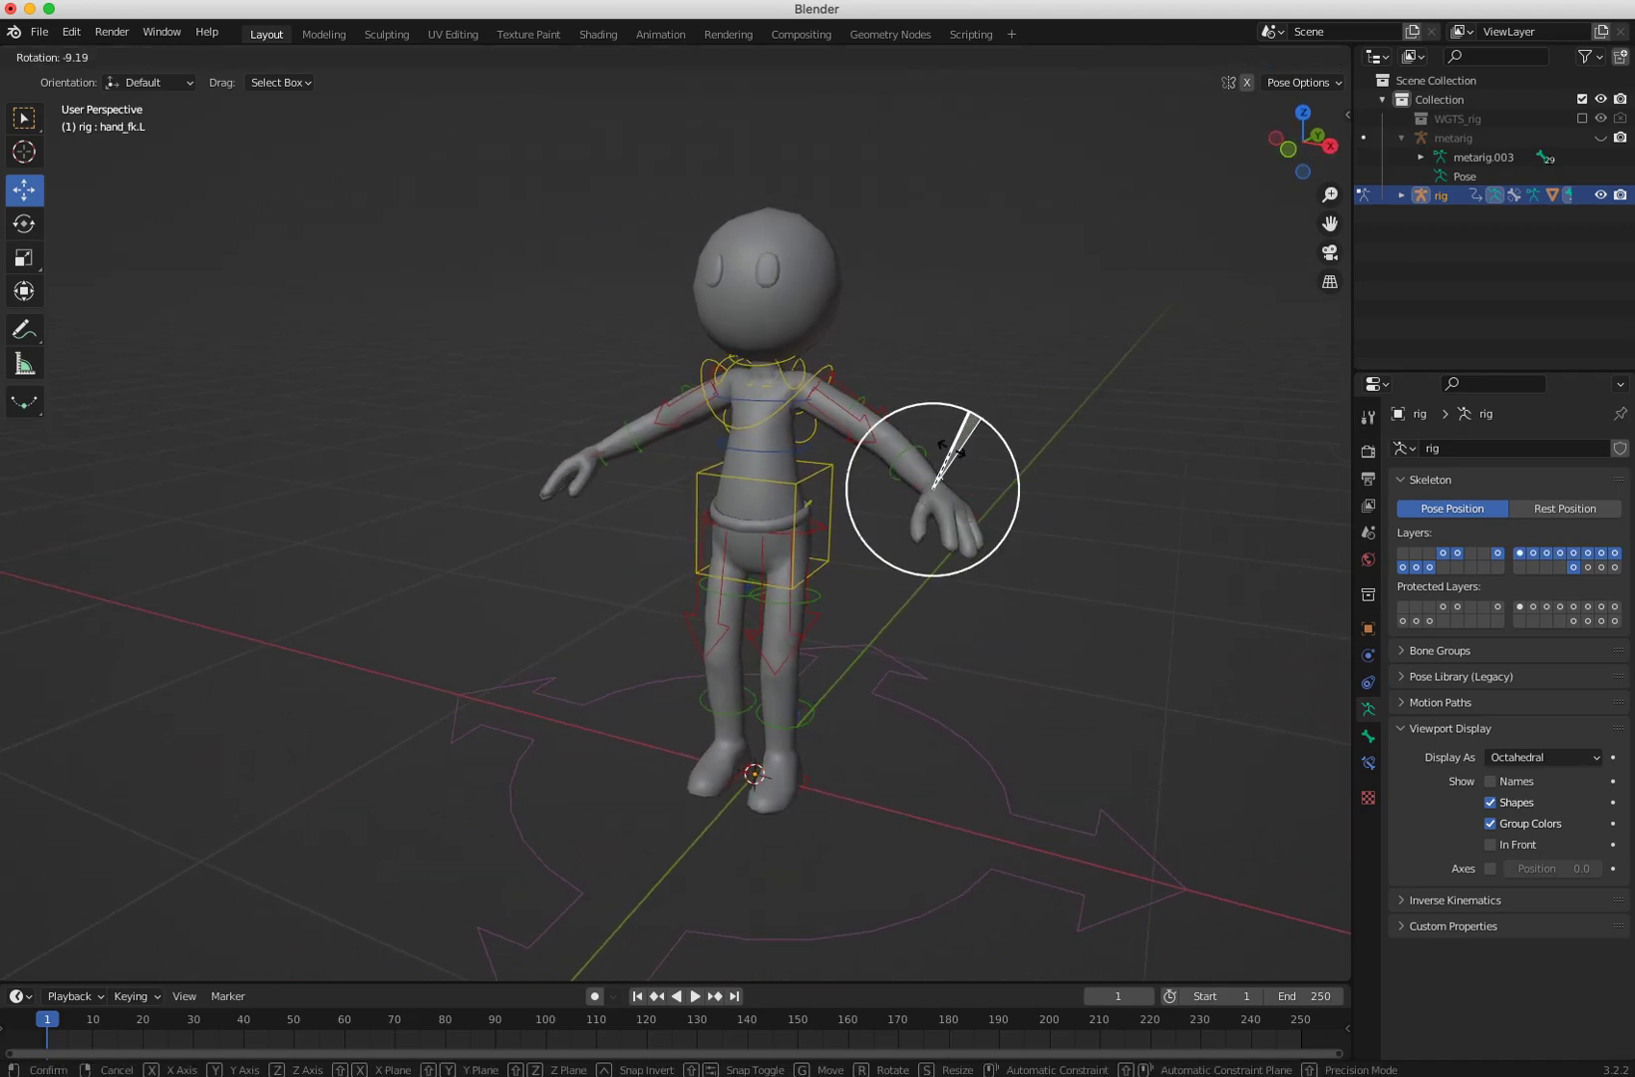
click(945, 613)
key(ctrl+z)
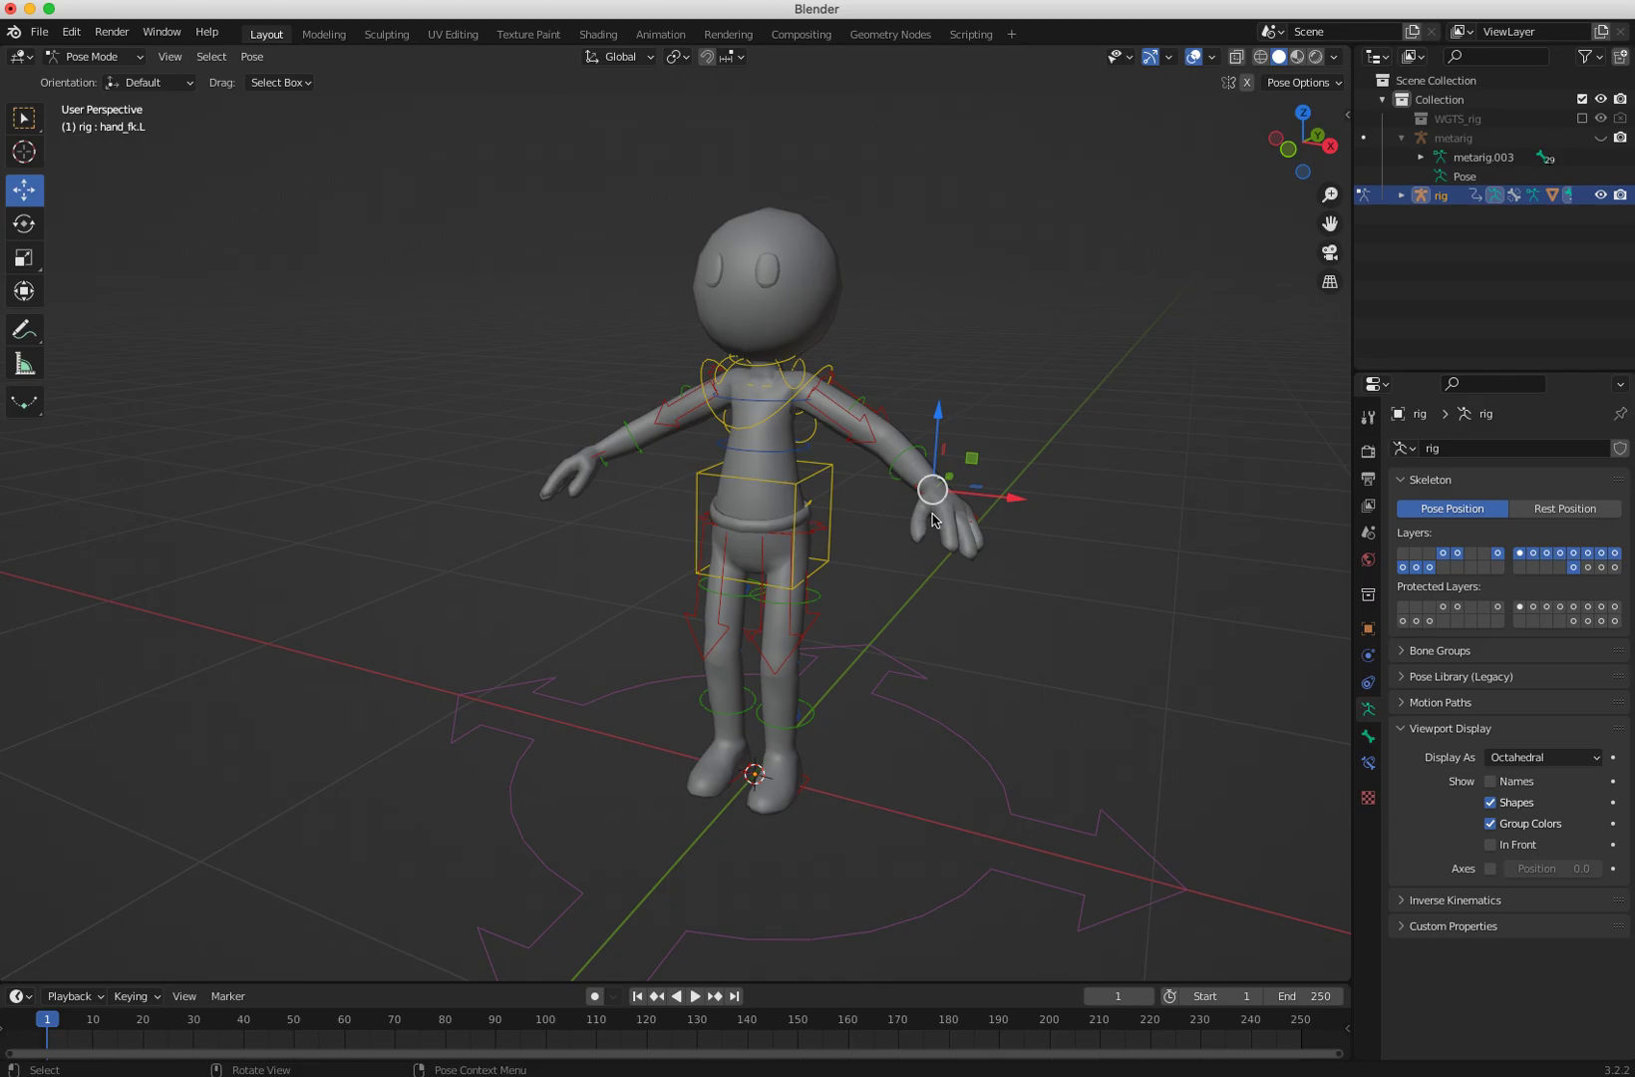
Step: Select the left hand IK control, move it slightly and rotate it to test the arm deformation
click(986, 579)
click(925, 476)
middle_drag(925, 476, 679, 668)
click(915, 598)
middle_drag(915, 598, 898, 443)
key(g)
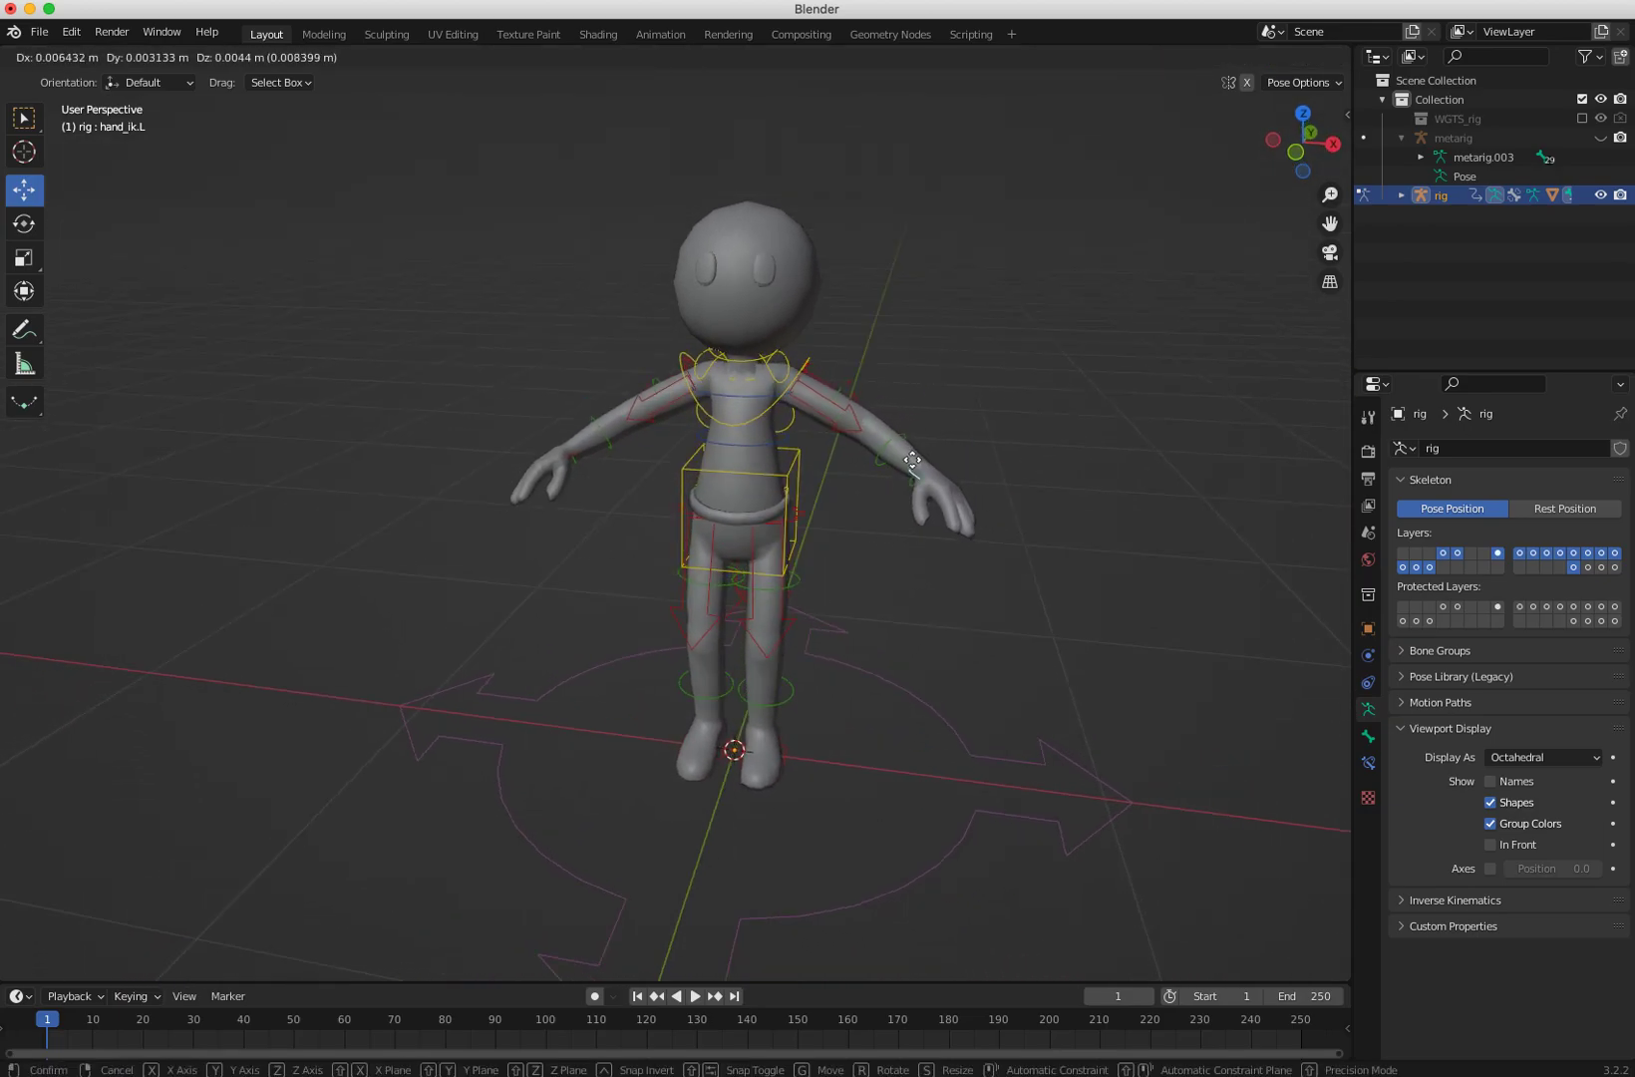
click(948, 529)
key(r)
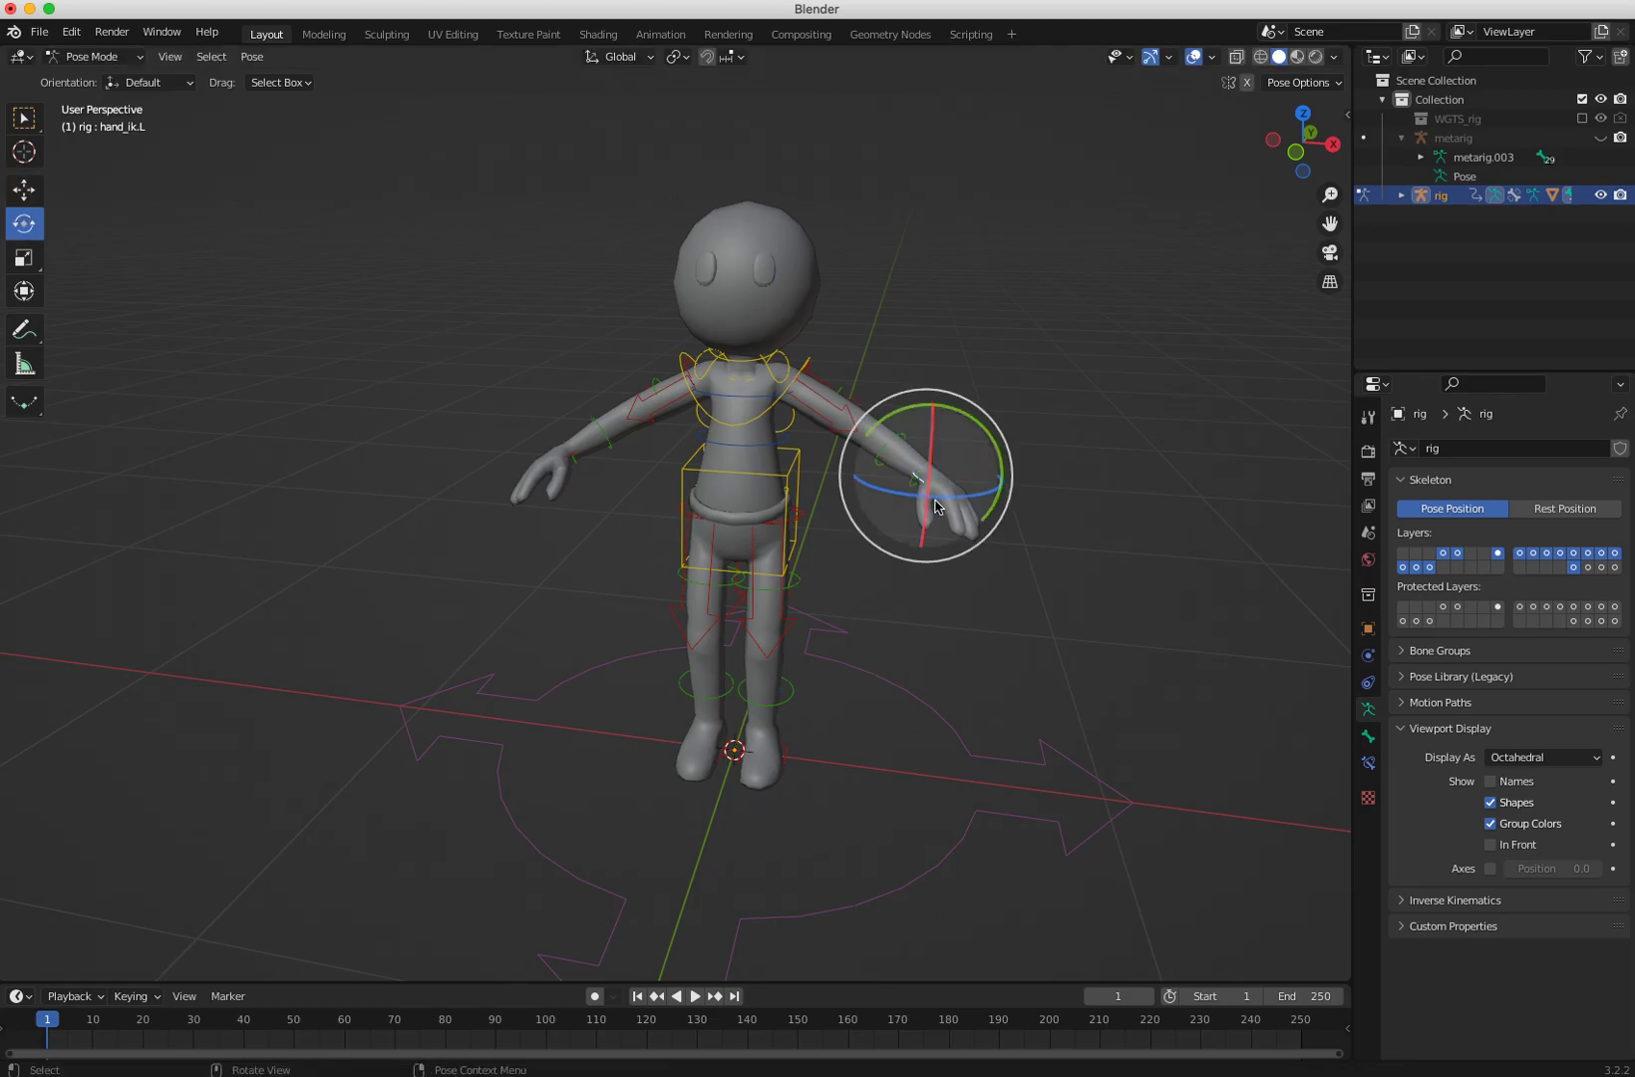
drag(984, 425, 905, 494)
Step: Select the left shoulder control, undo a trial rotation, and move it slightly downward
click(780, 394)
mouse_move(737, 407)
mouse_down()
mouse_move(736, 384)
mouse_move(733, 417)
mouse_up()
key(ctrl+z)
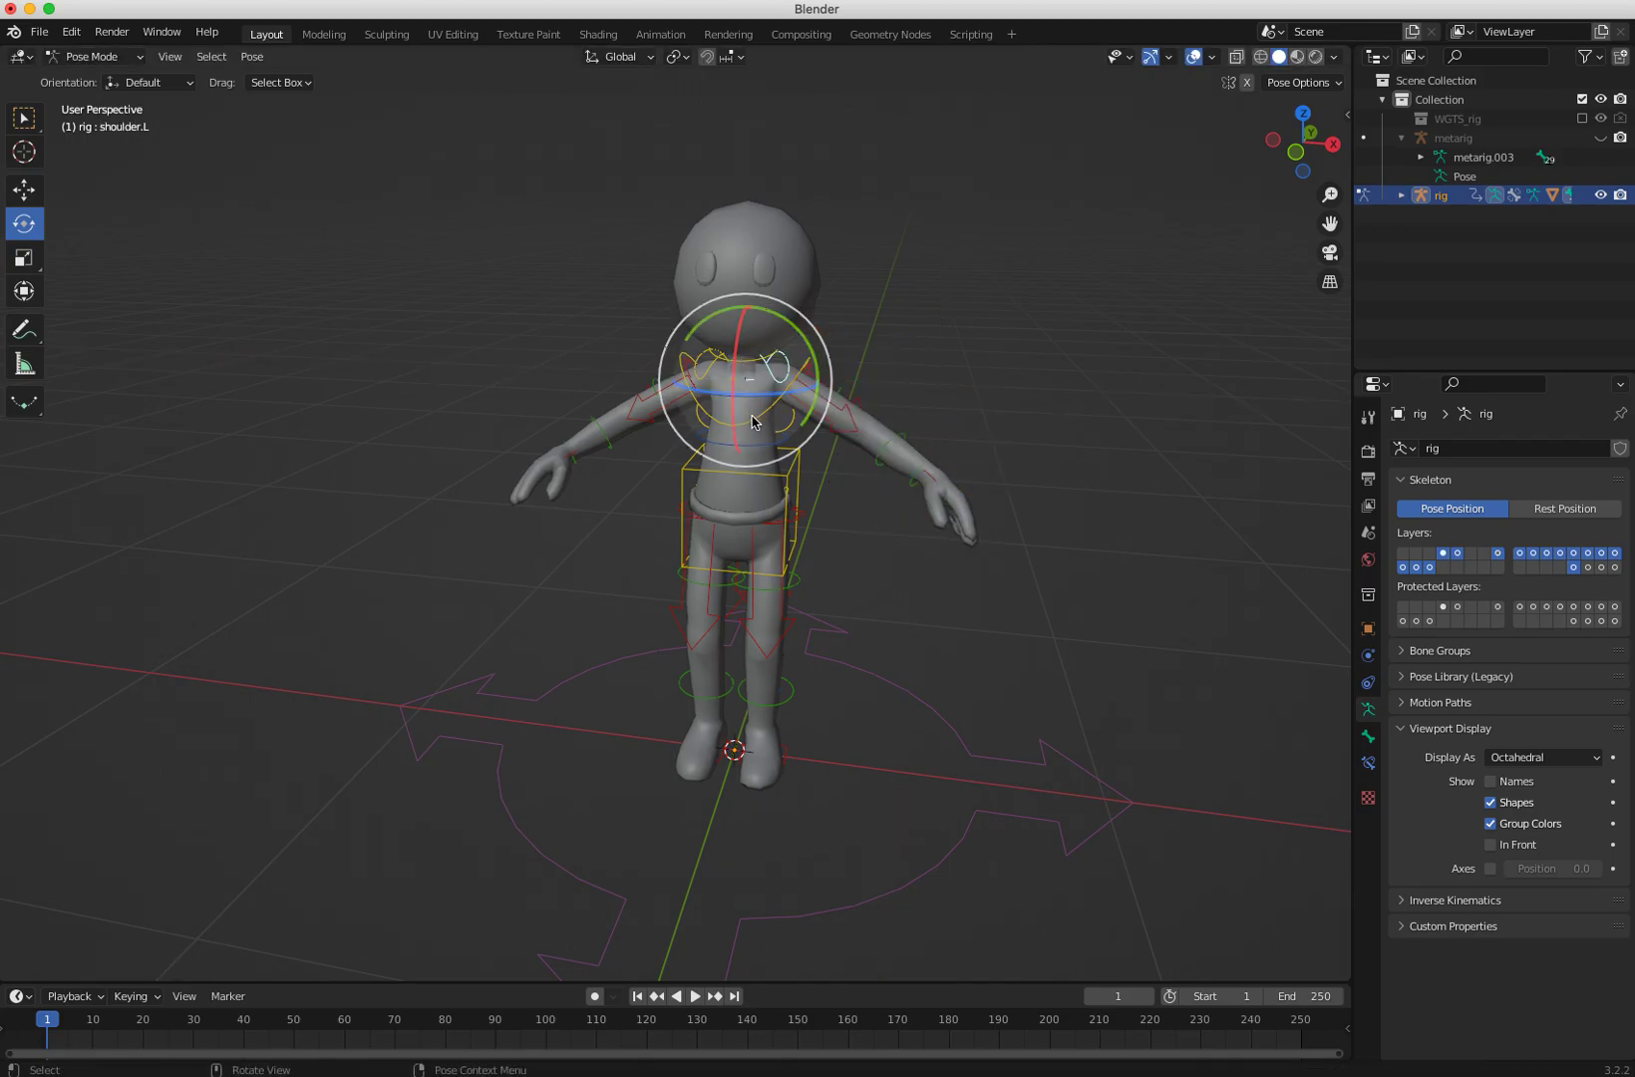
key(g)
drag(748, 310, 744, 333)
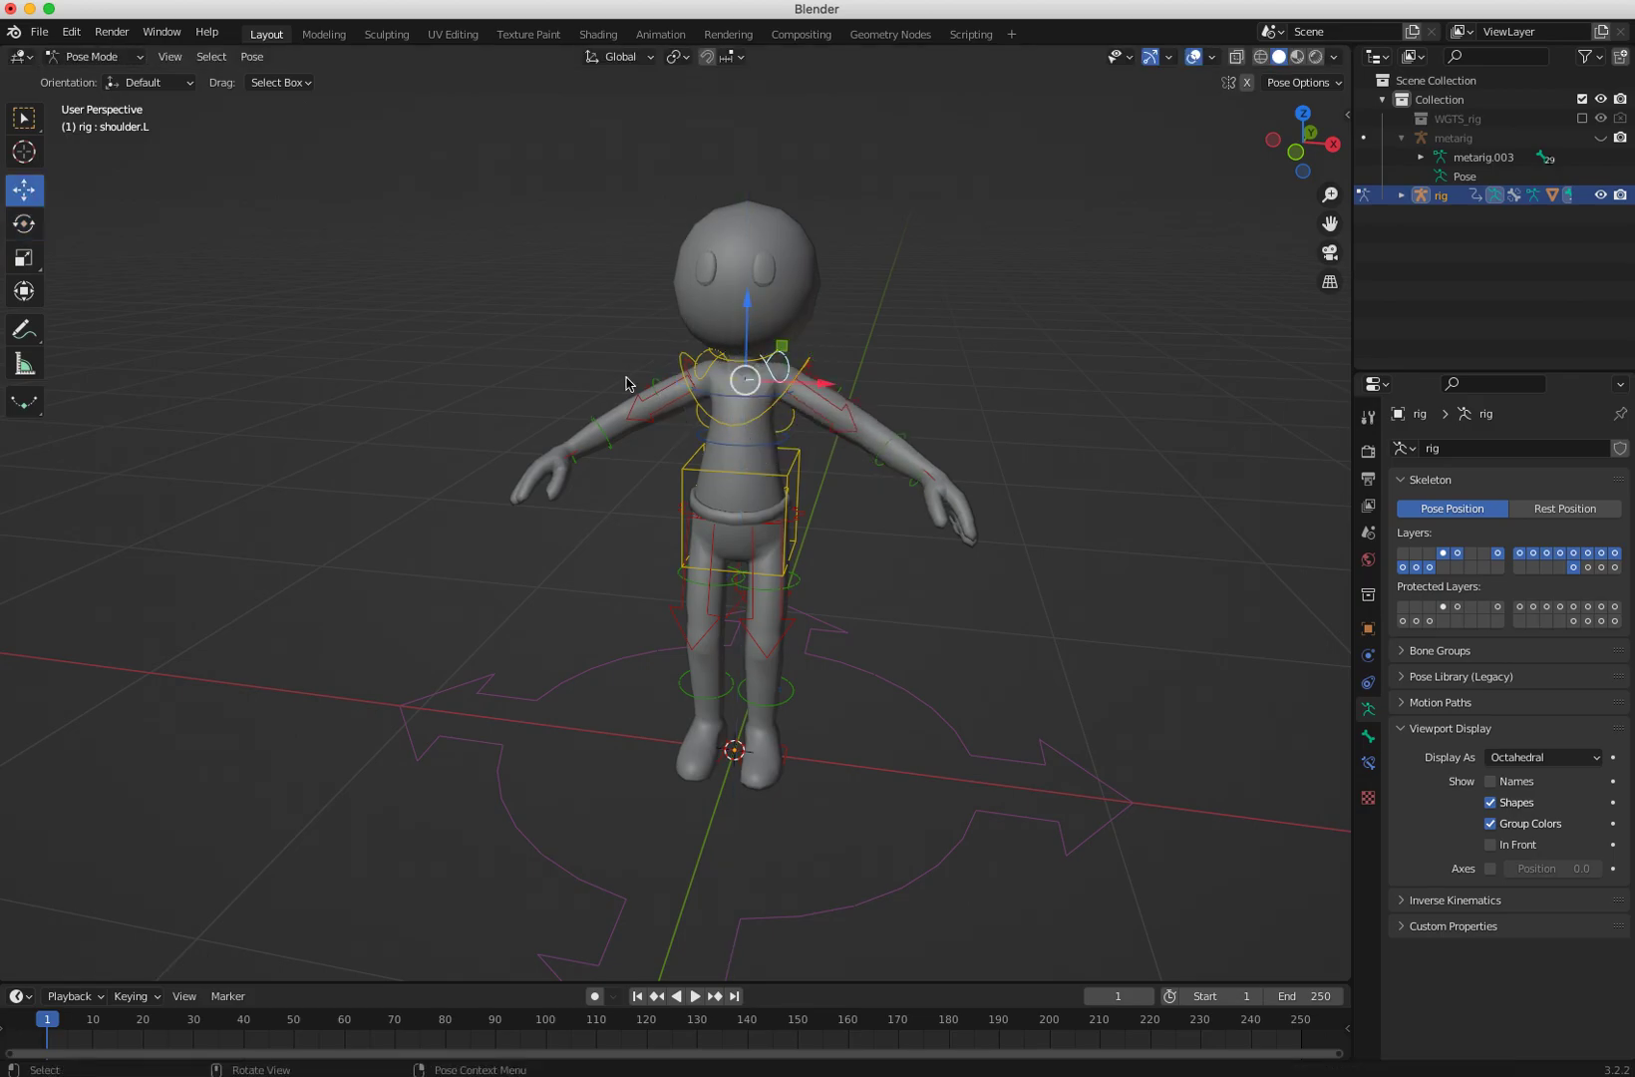
middle_drag(822, 377, 659, 409)
Step: Select the chest control, rotate it to test the deformation, and undo the rotation
click(737, 443)
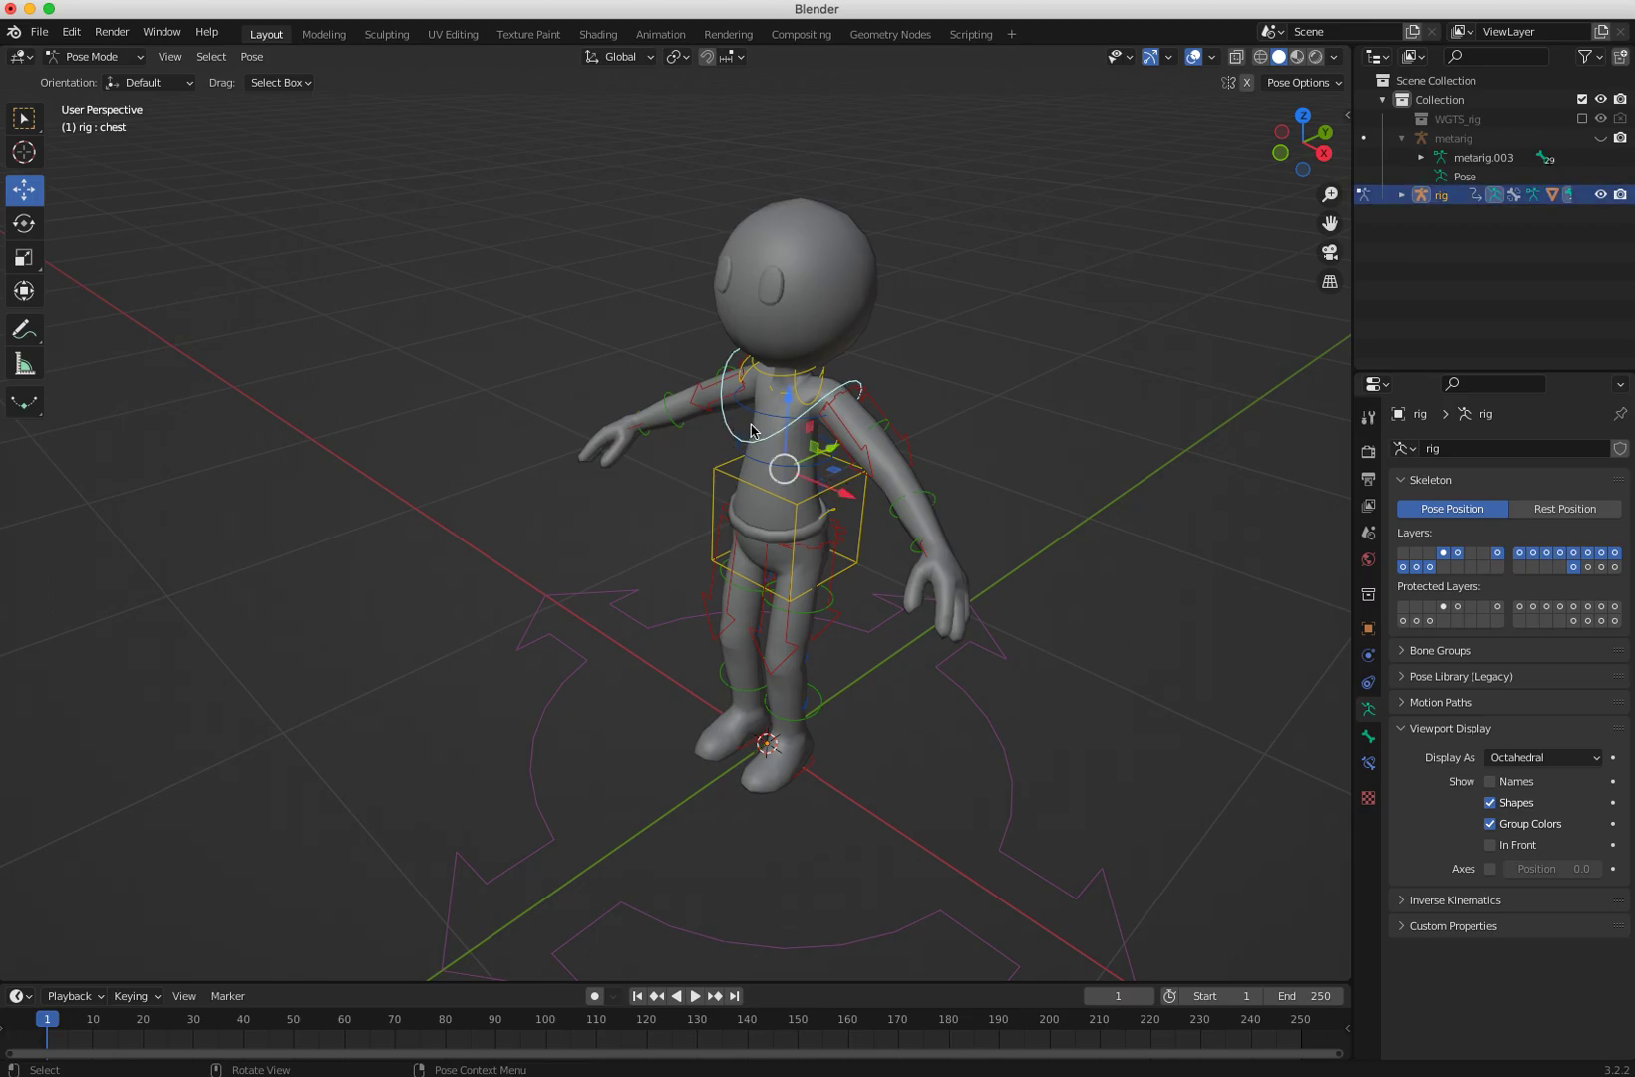
click(1402, 196)
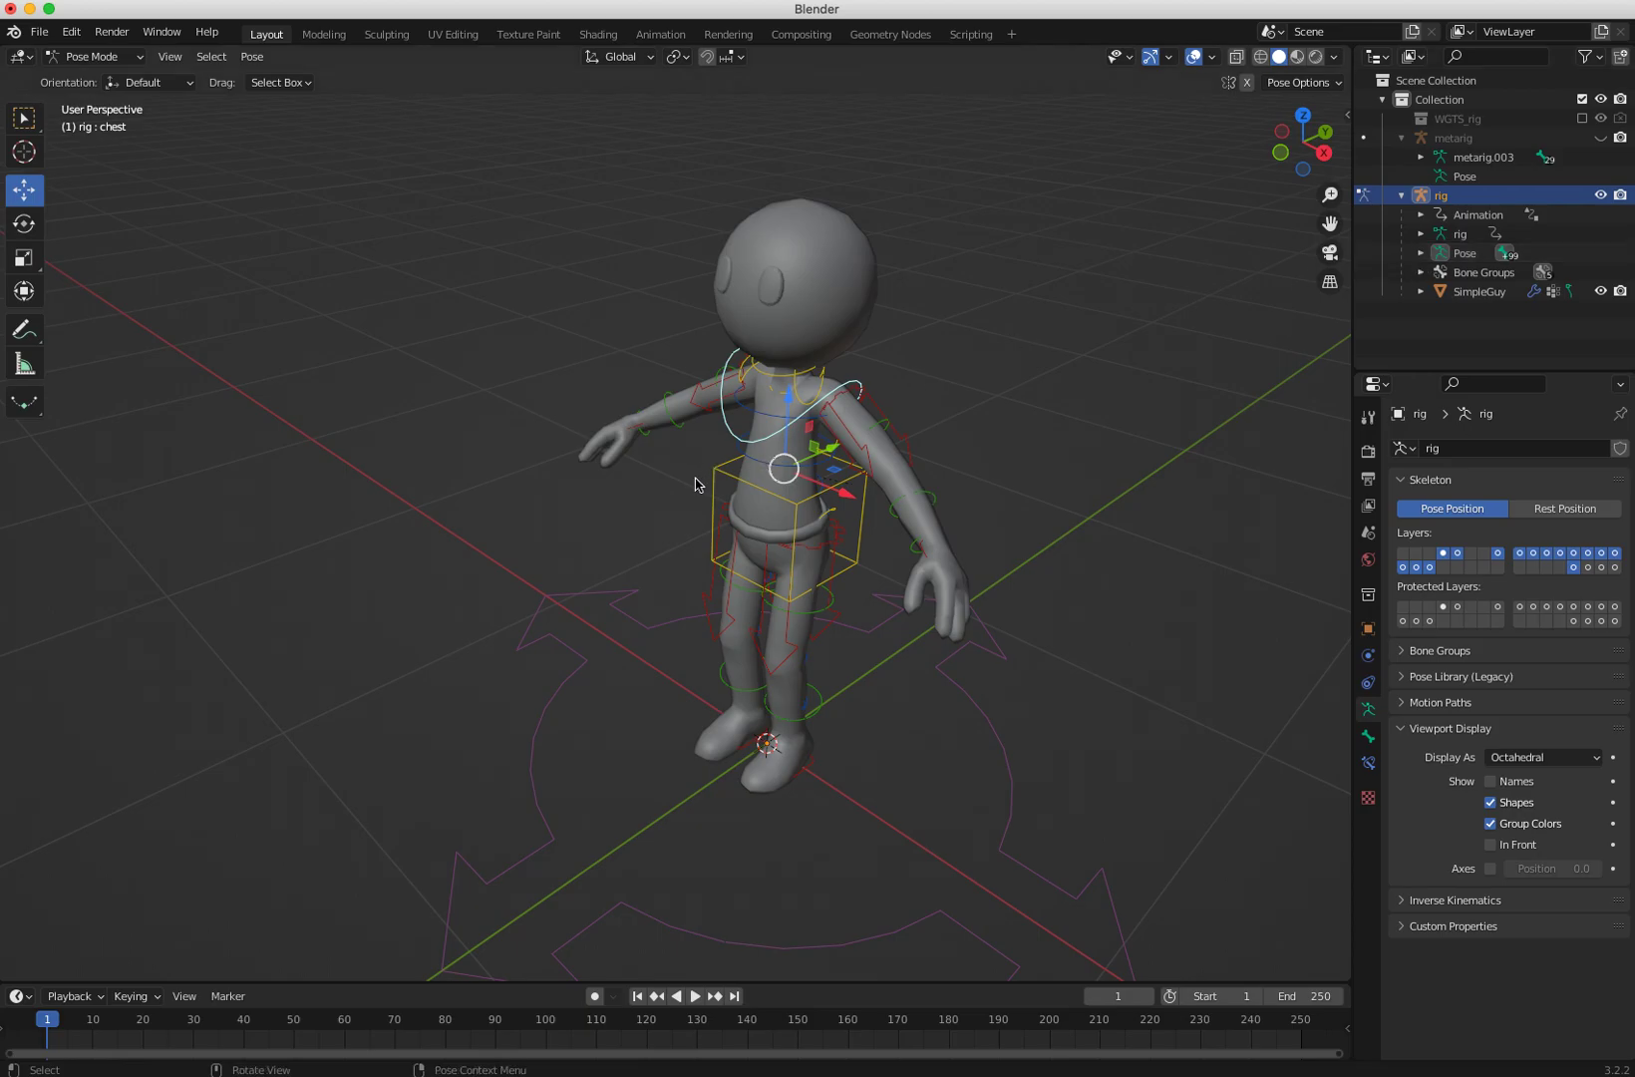
key(shift+space)
key(r)
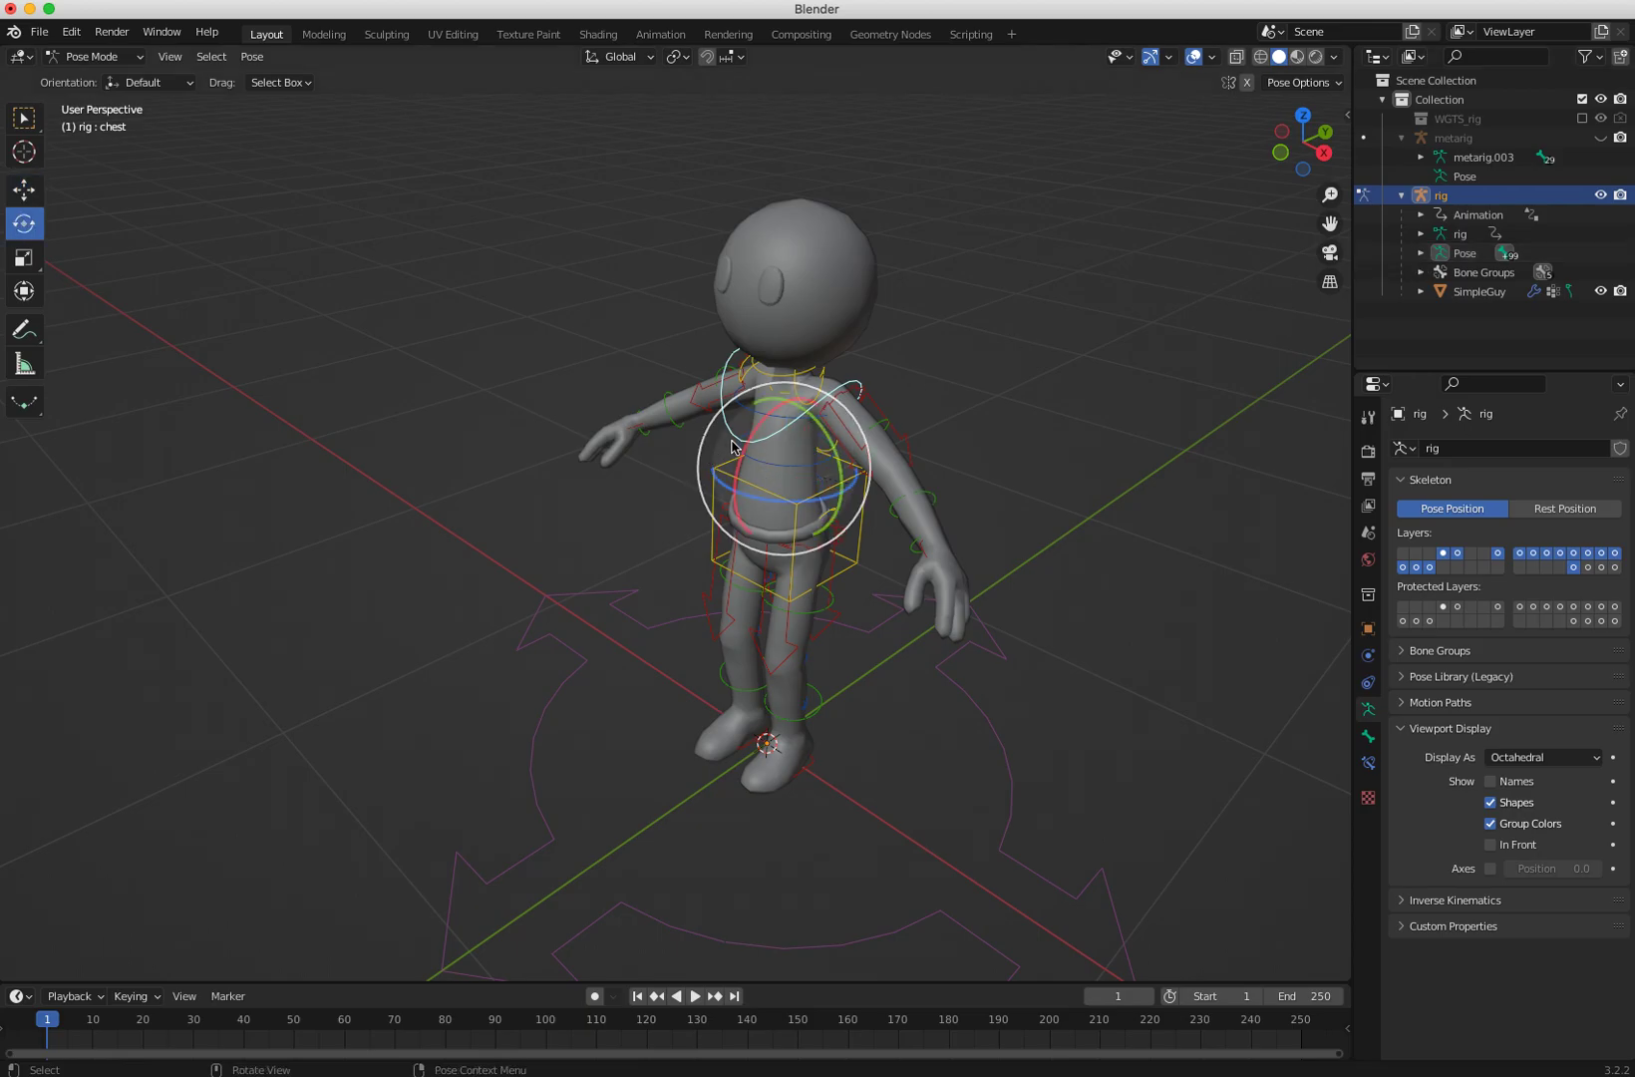
drag(746, 435, 779, 407)
drag(751, 489, 763, 461)
key(super+z)
middle_drag(810, 499, 910, 486)
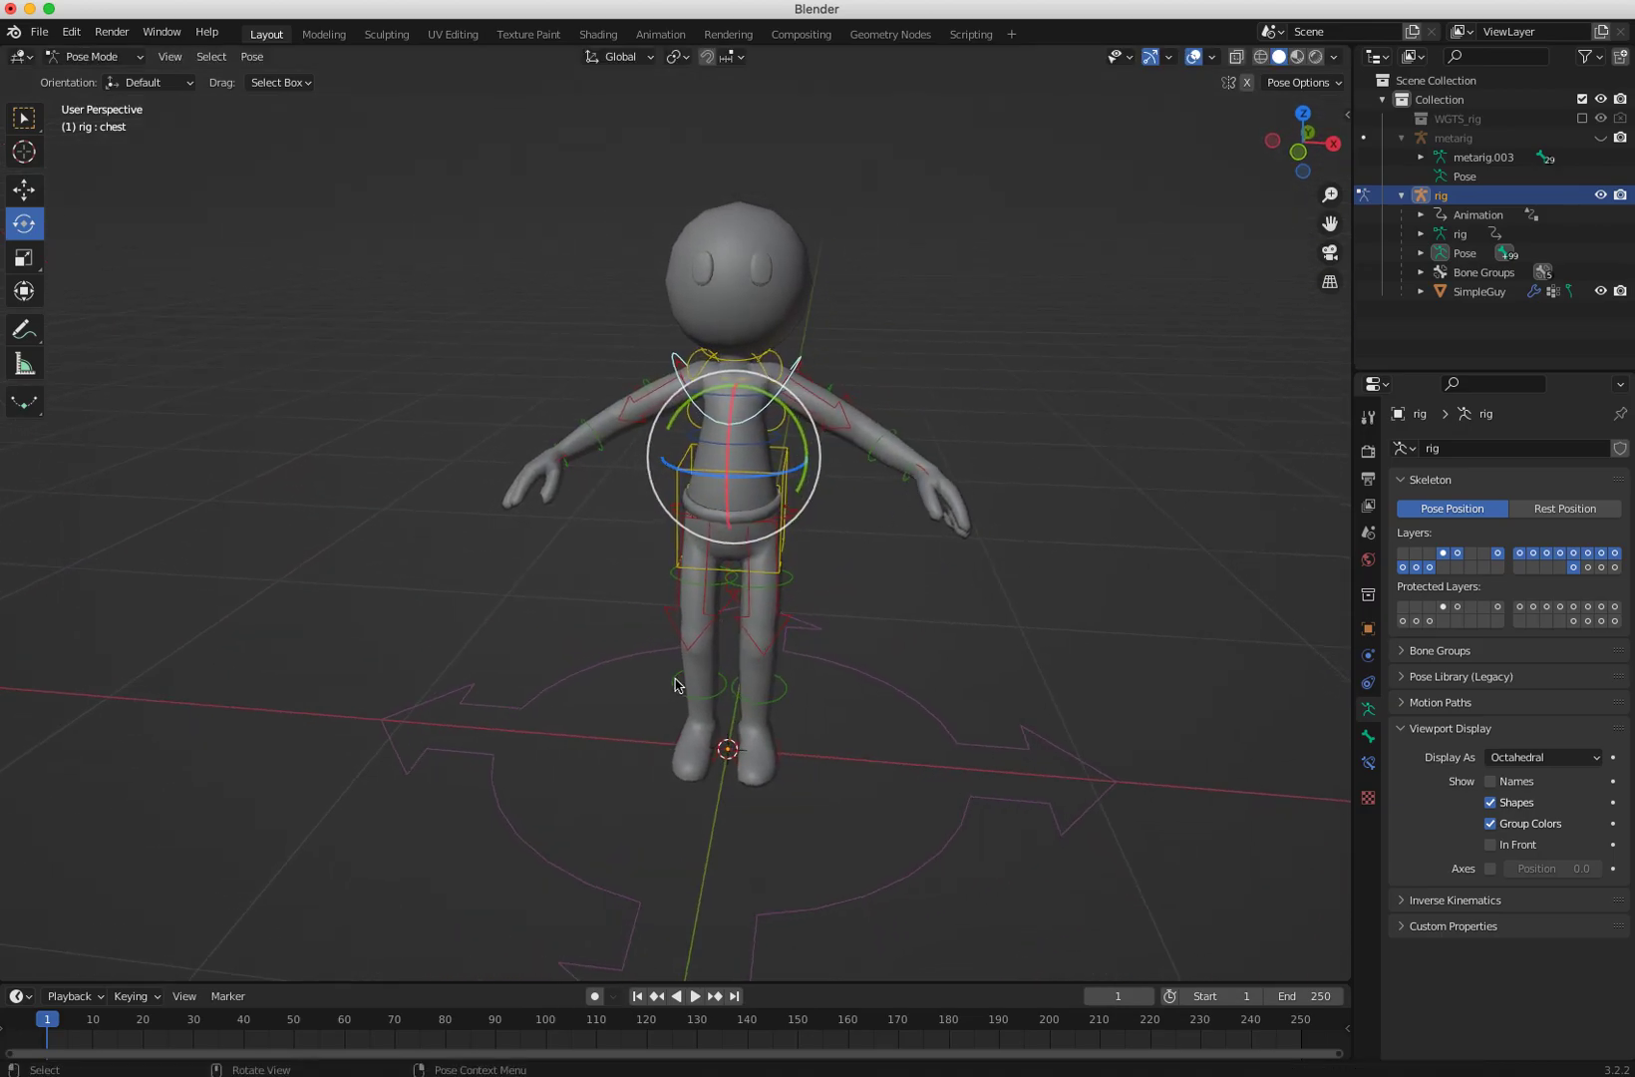
Step: Select the torso control, test-move it sideways, and undo that move
click(676, 561)
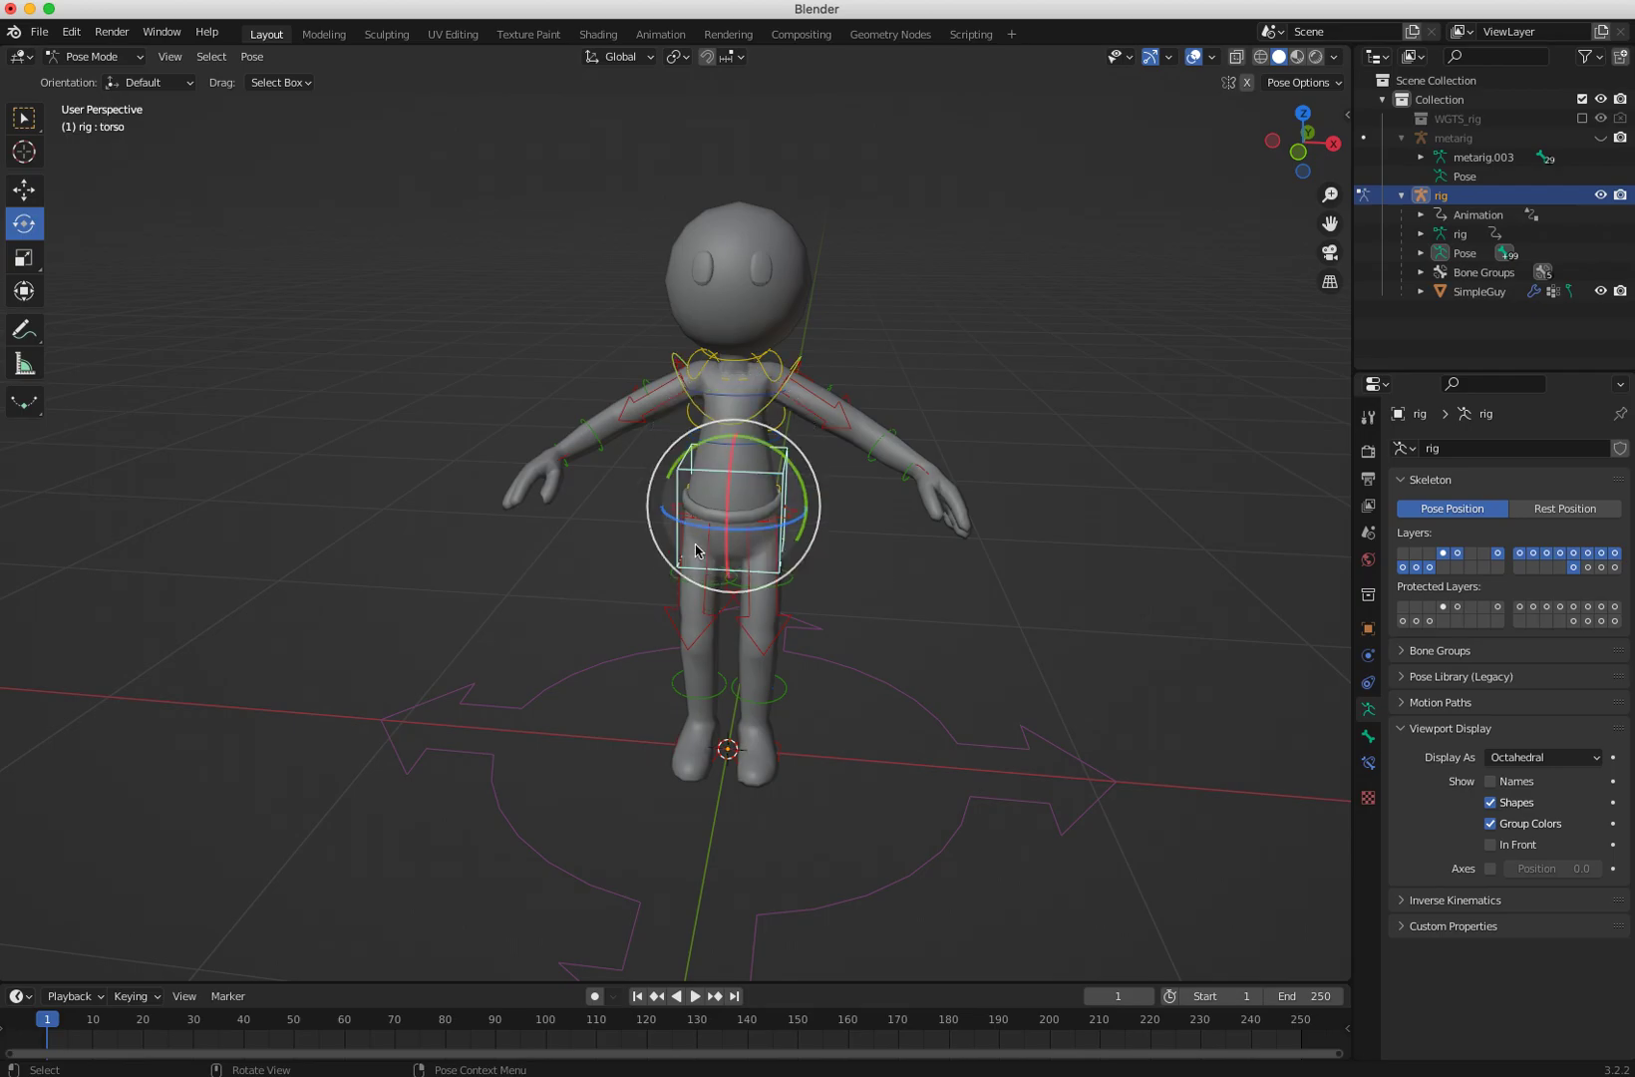
key(shift+space)
key(g)
drag(723, 516, 763, 513)
key(super+z)
middle_drag(673, 616, 584, 602)
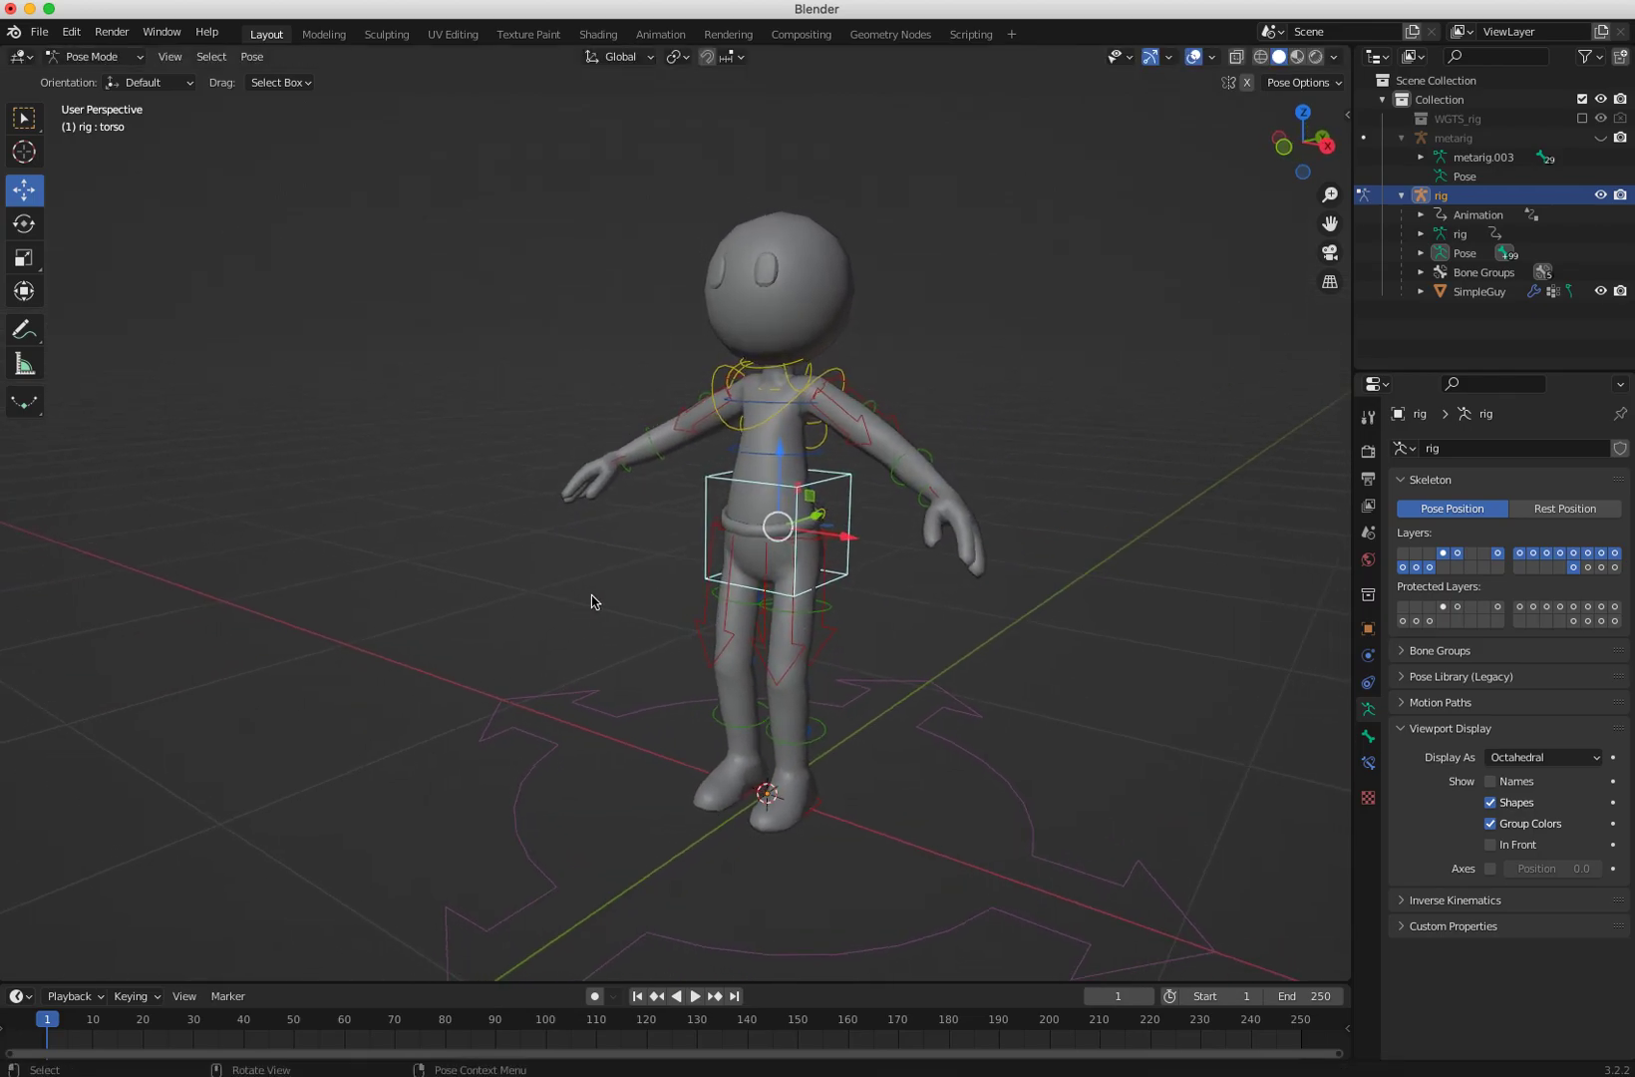
click(795, 666)
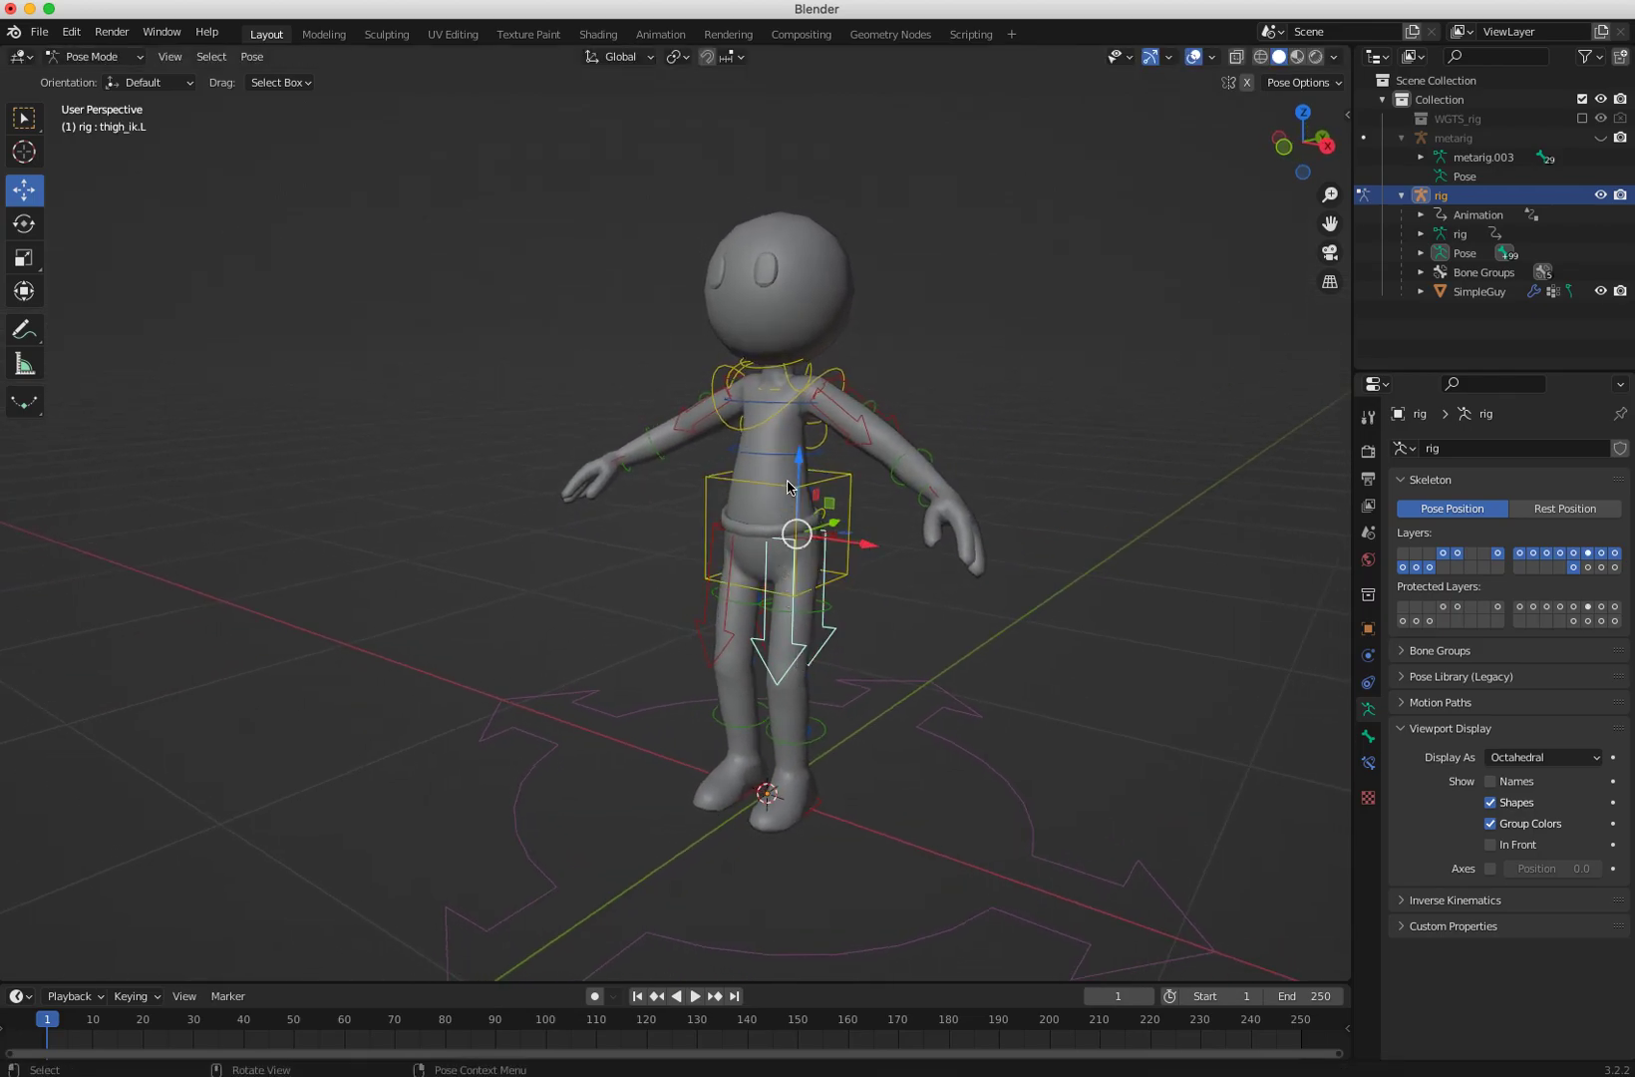
drag(799, 468, 799, 477)
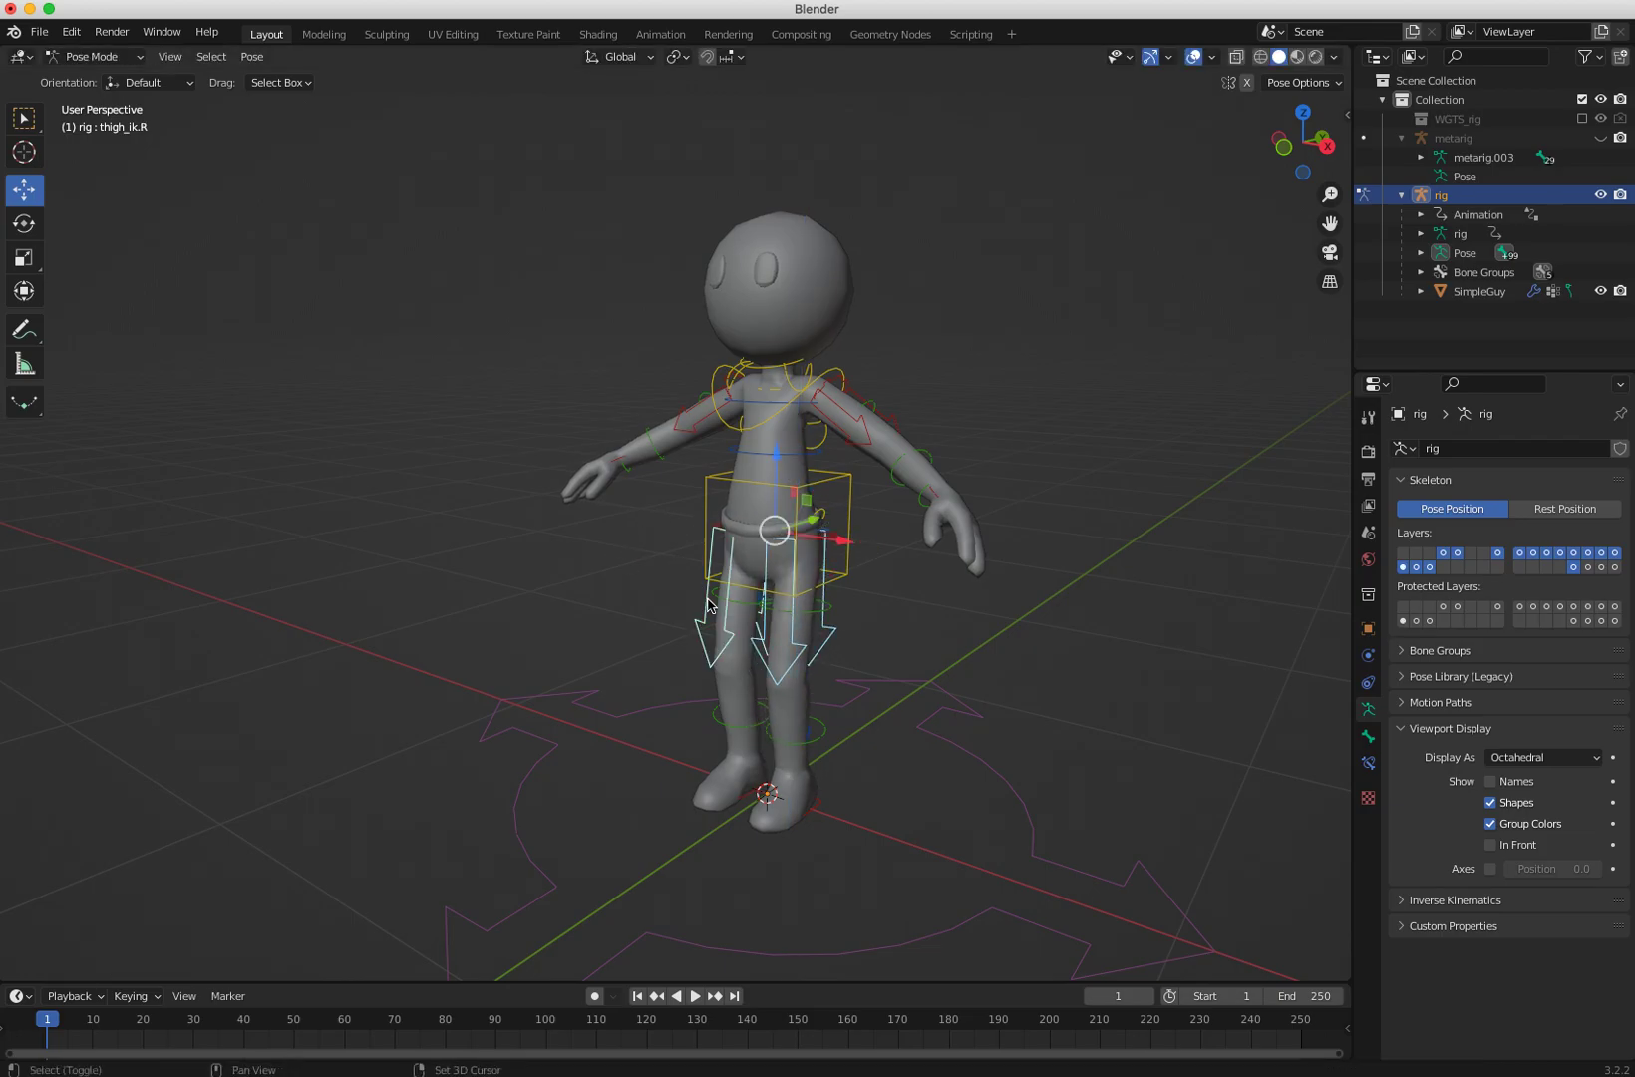
key(g)
key(z)
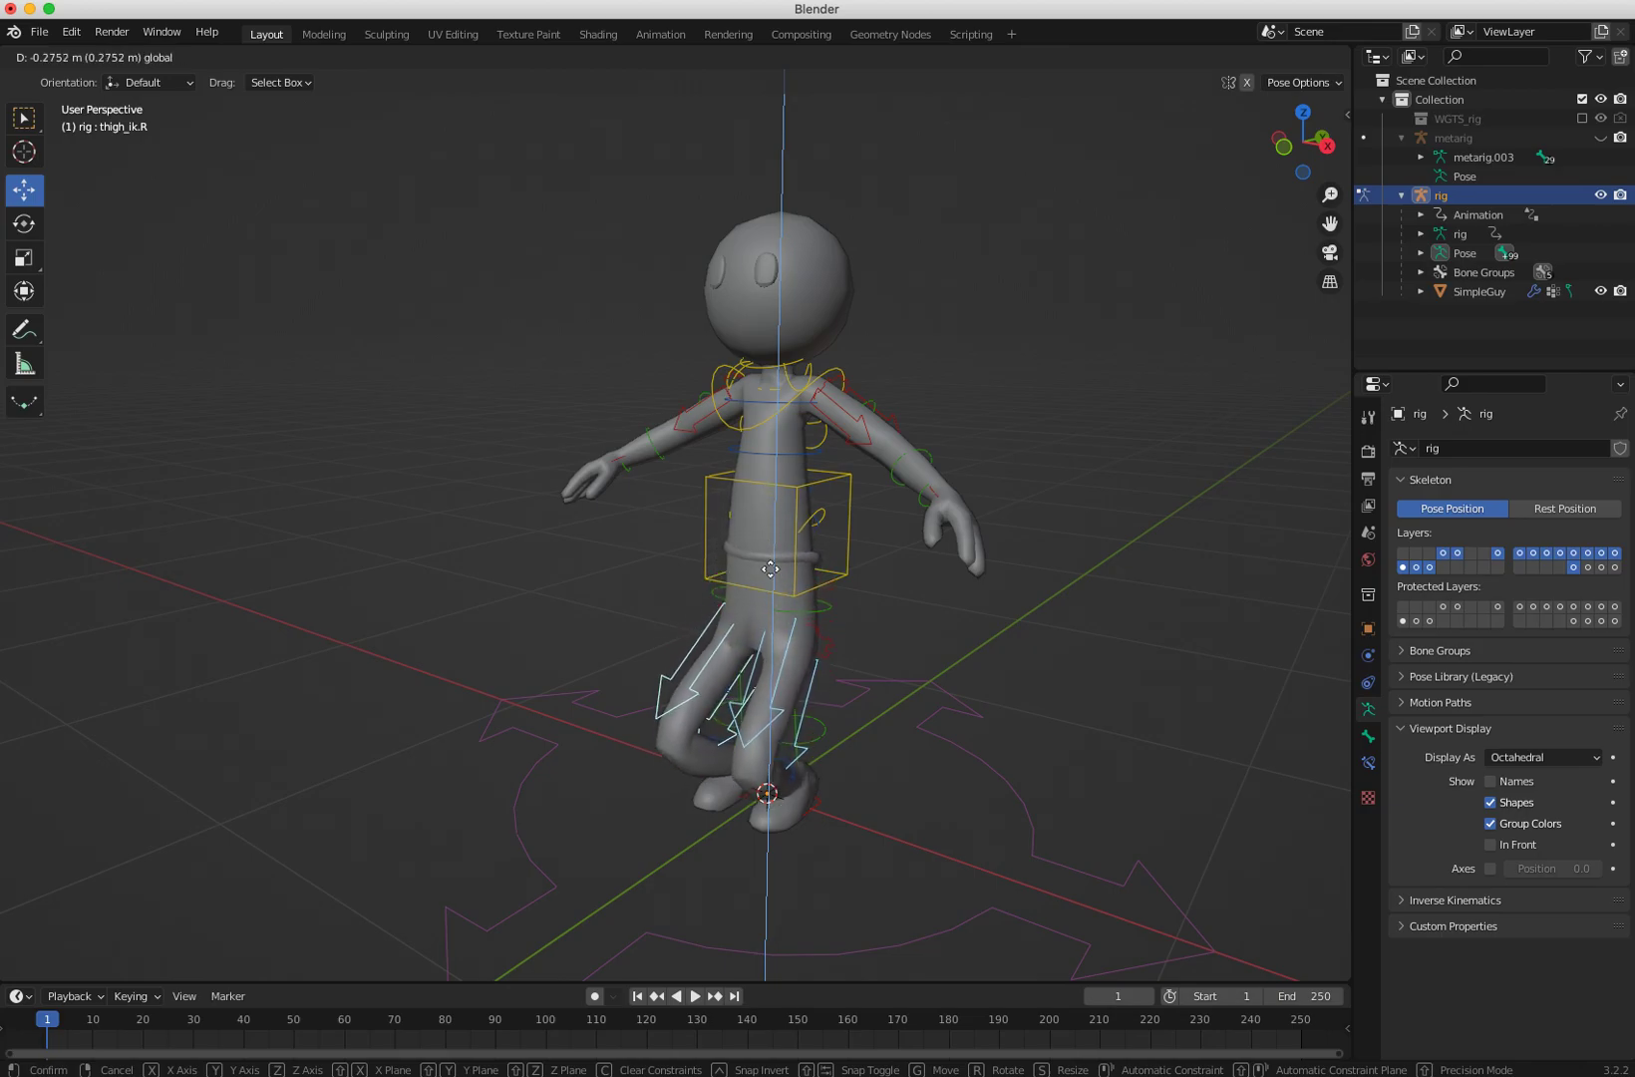
key(Escape)
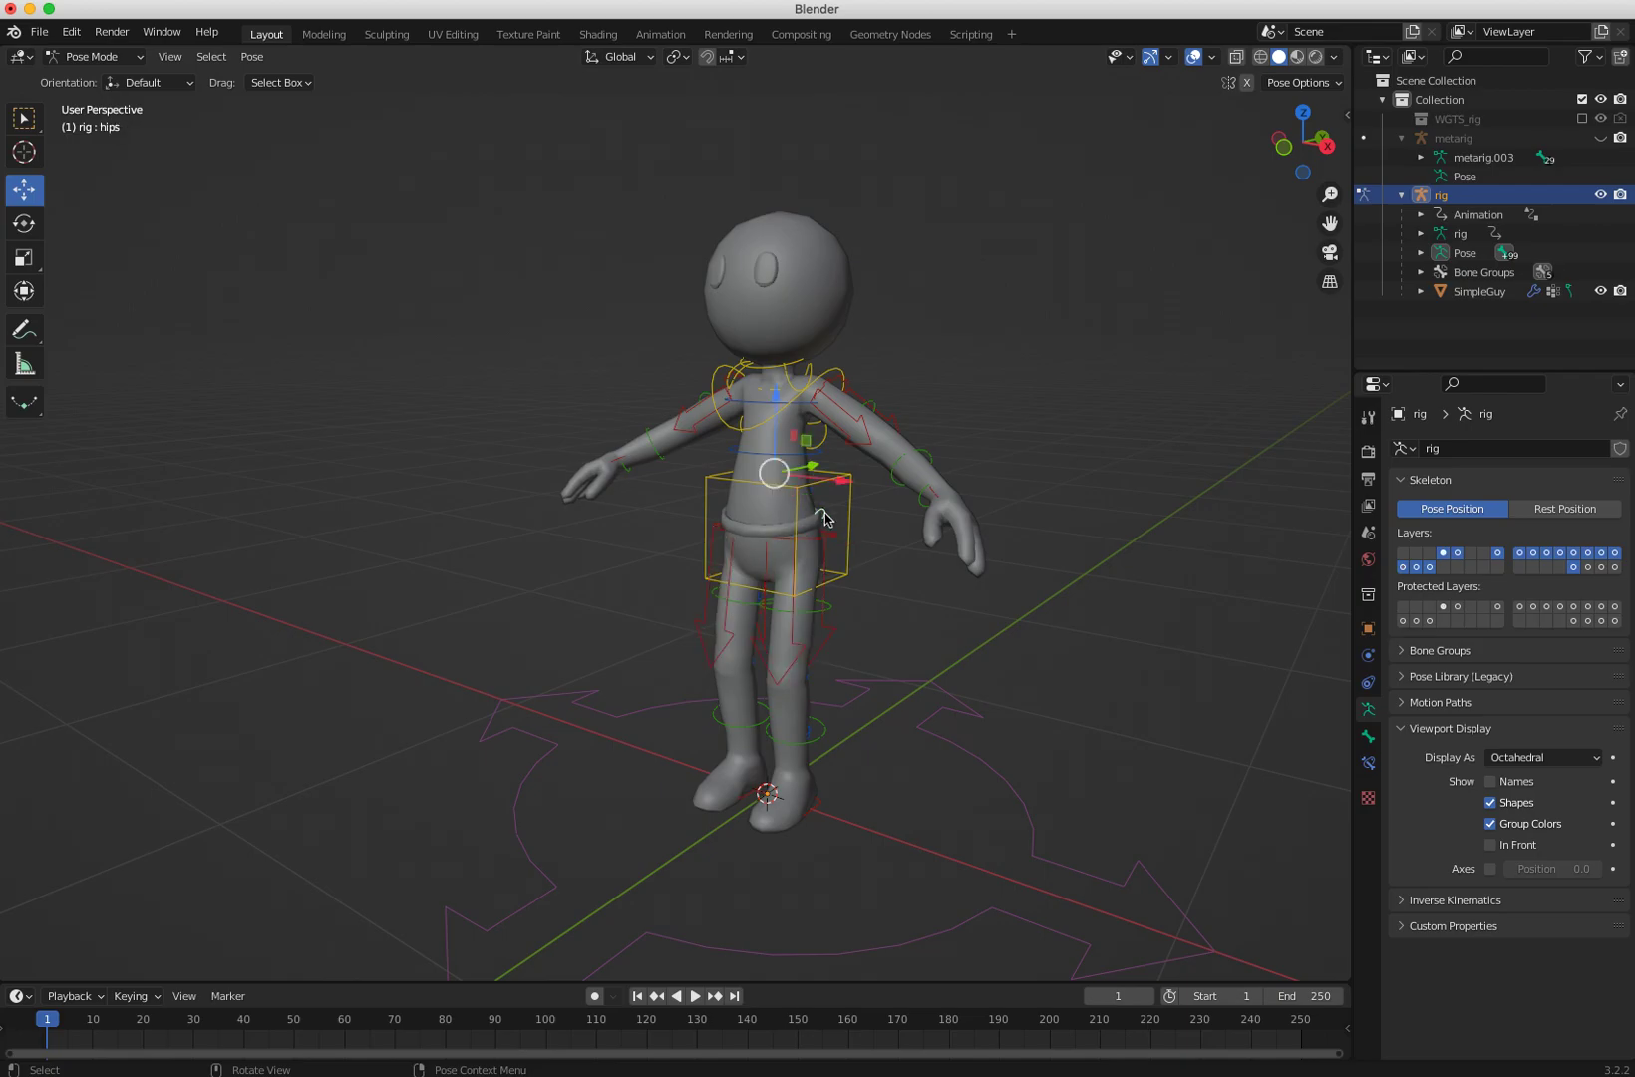
Step: Move the hips control slightly along the vertical axis
drag(777, 402, 774, 413)
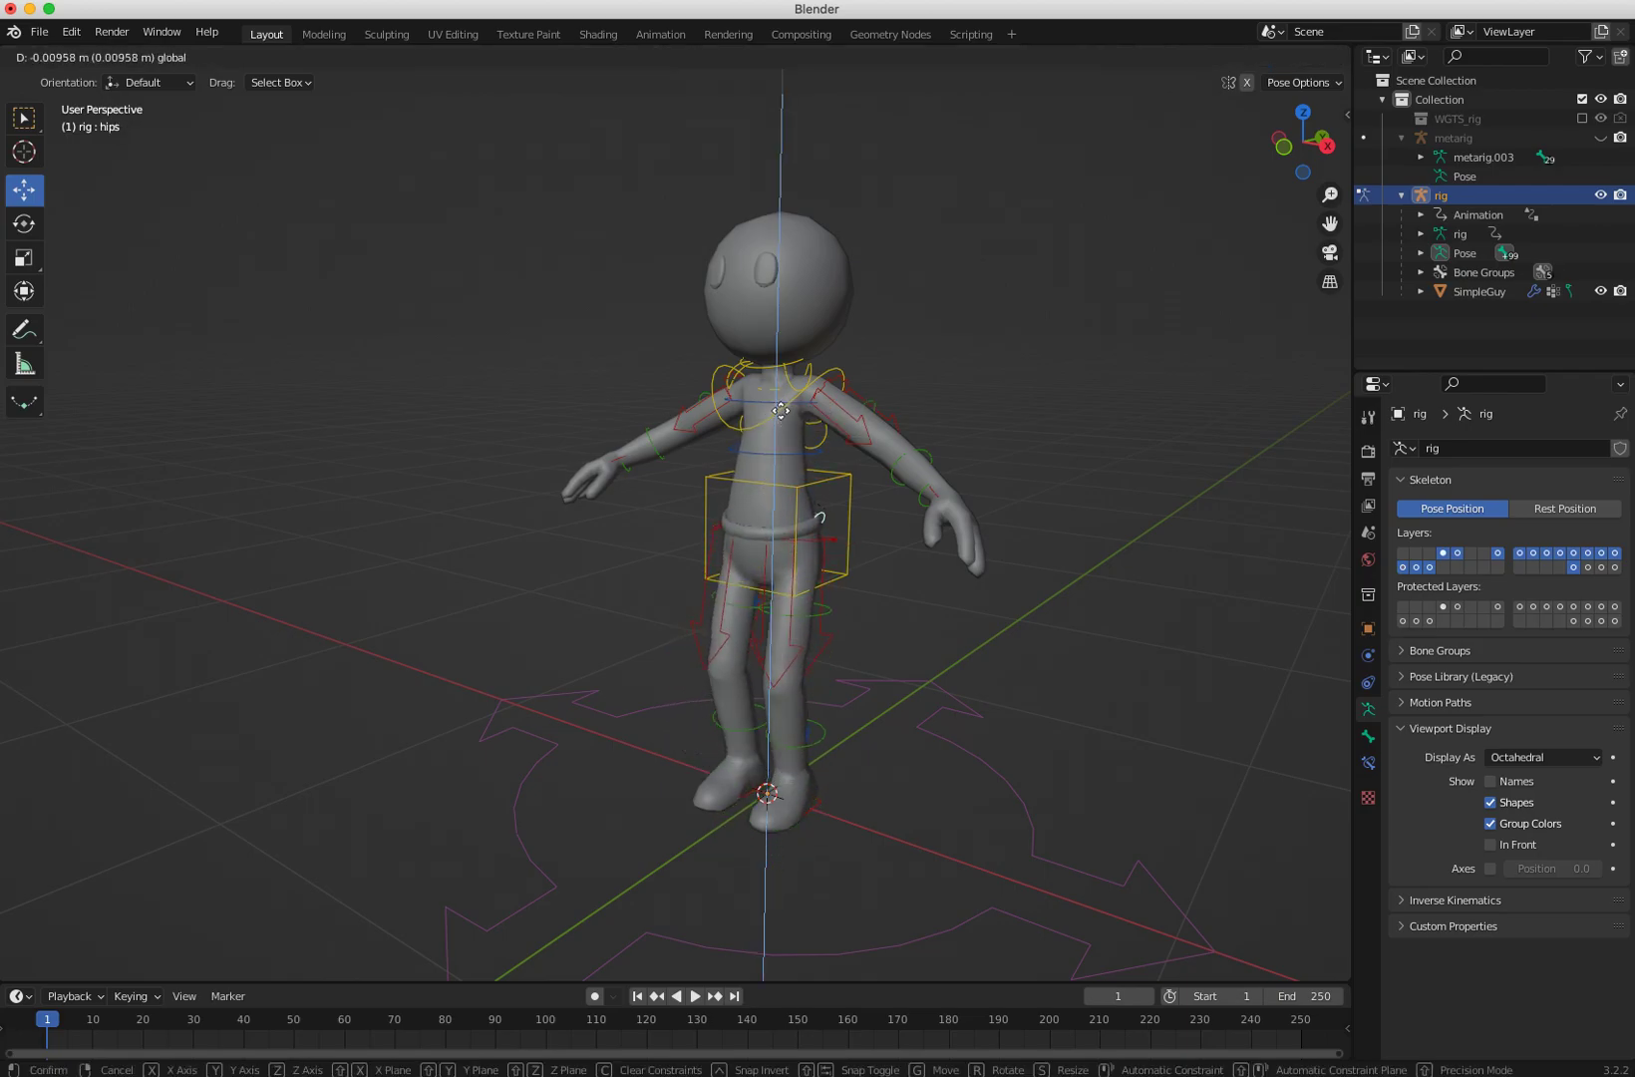
drag(770, 507, 785, 405)
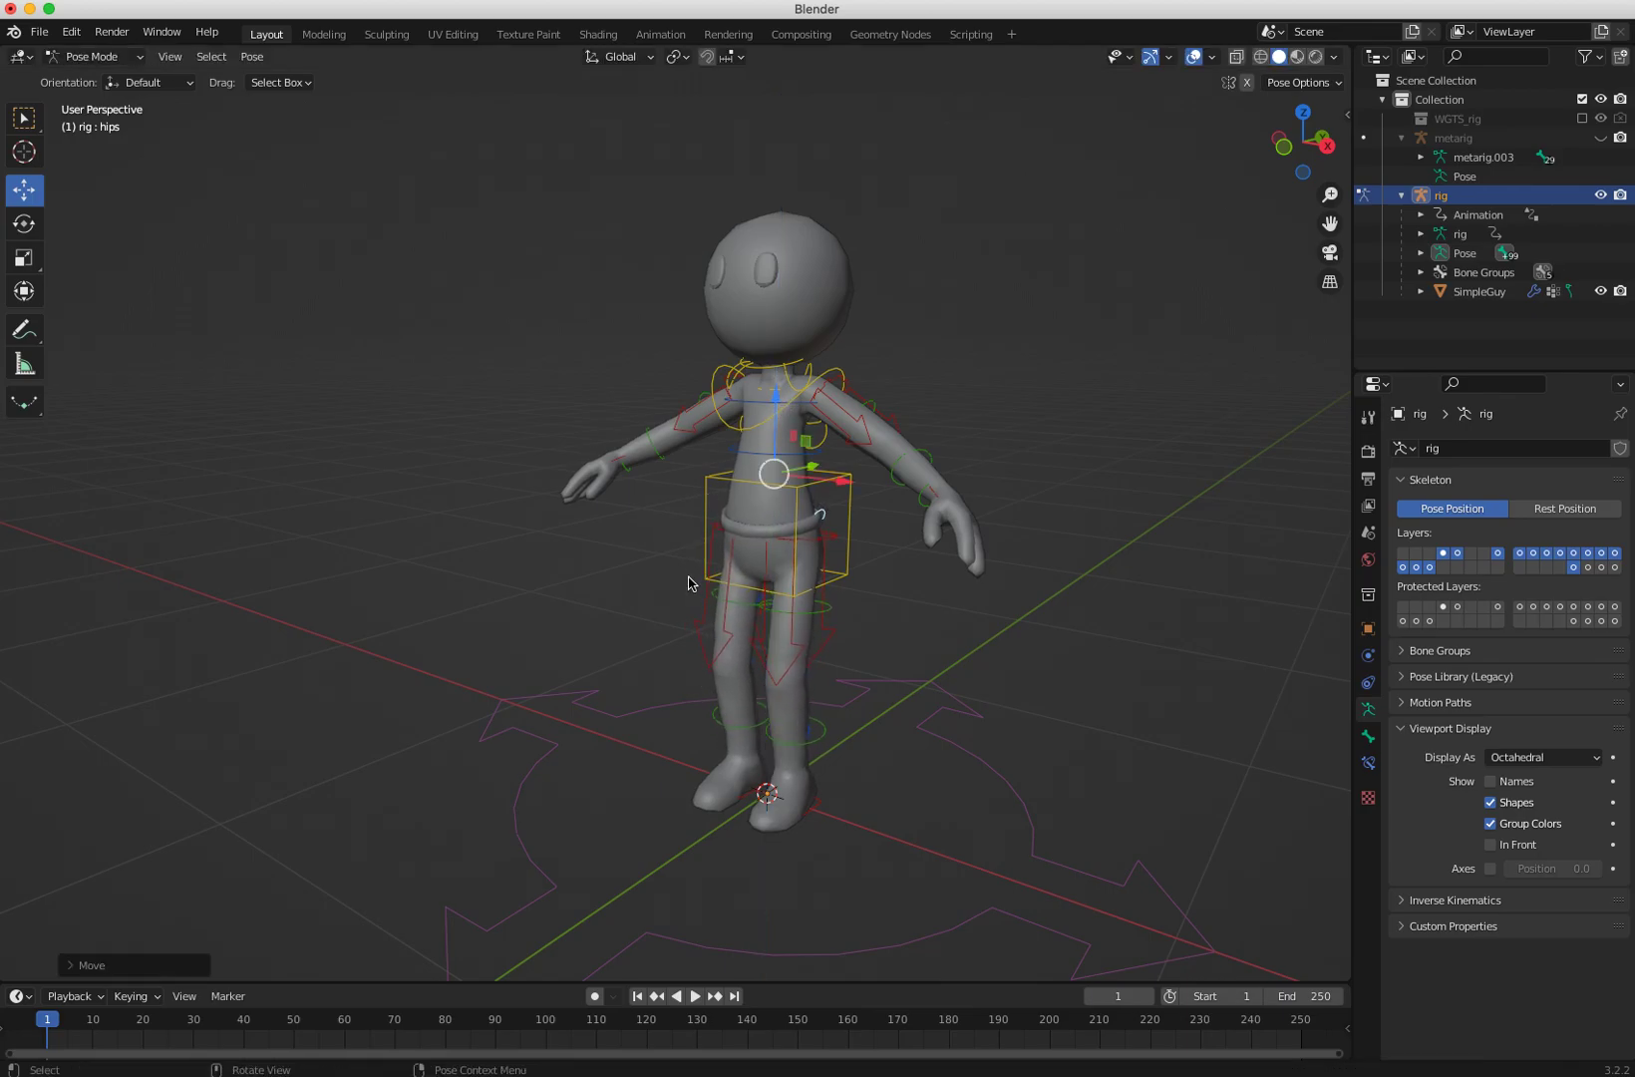
middle_drag(785, 409, 795, 595)
click(968, 785)
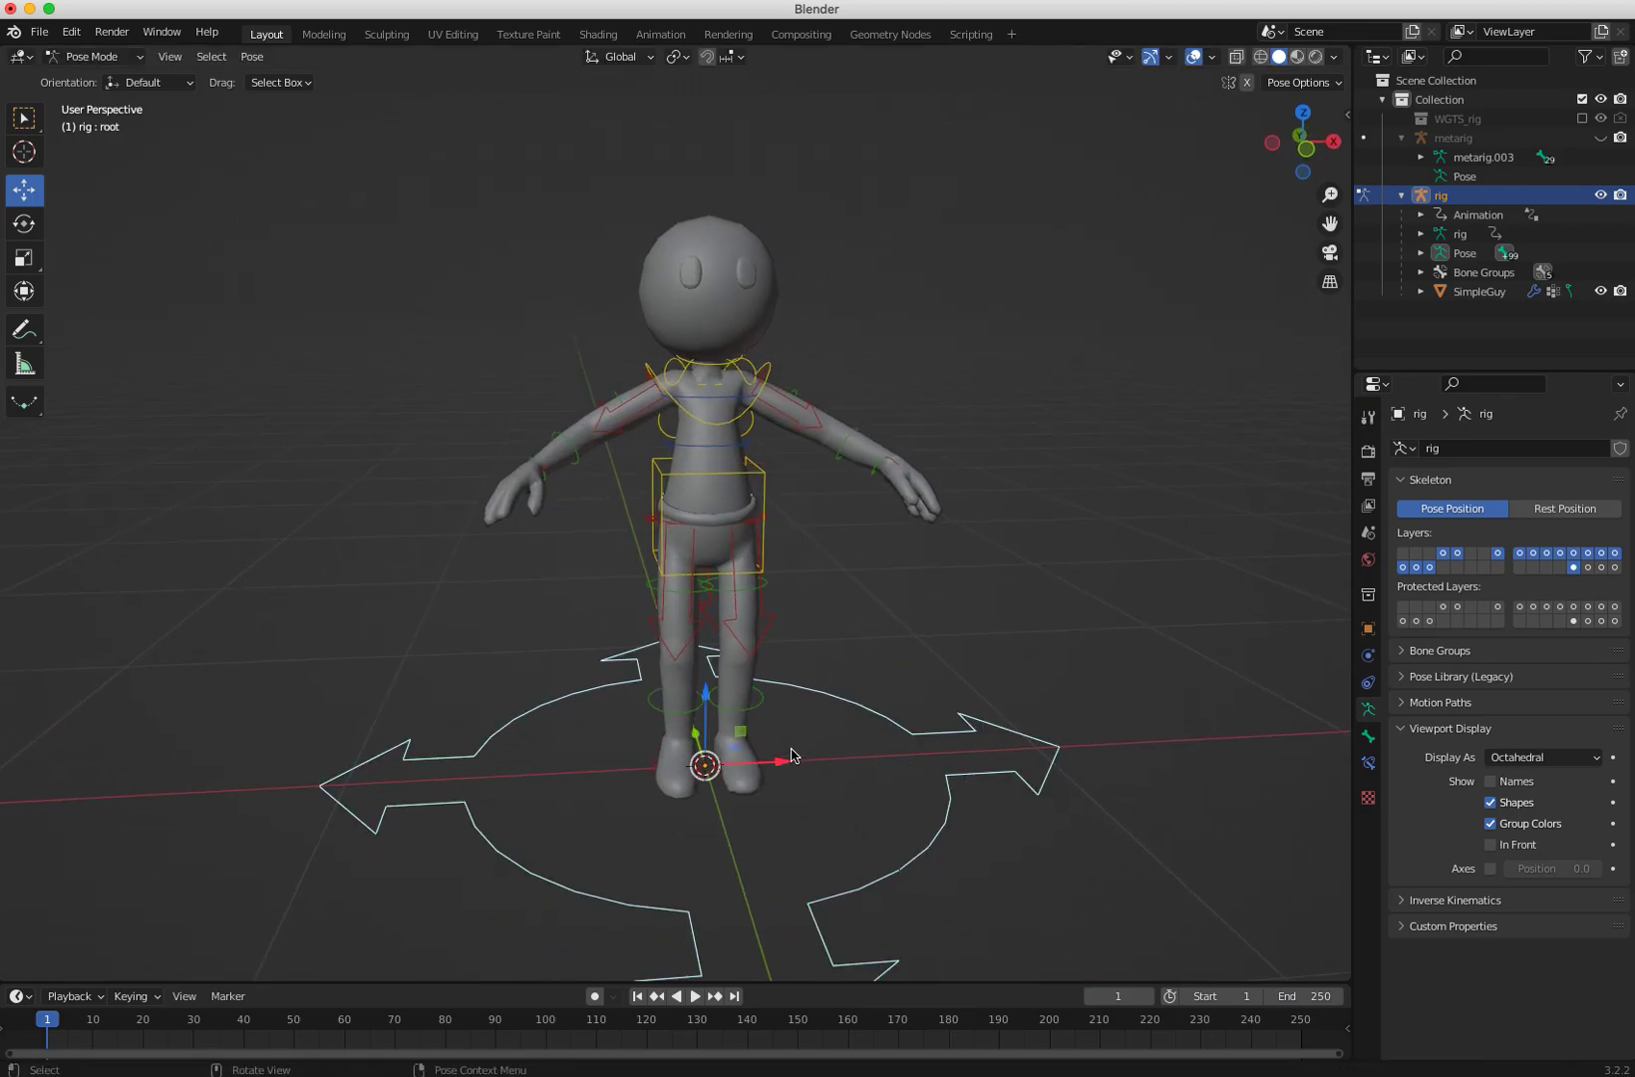
Step: Grab the root control and move the whole rig to test it
key(g)
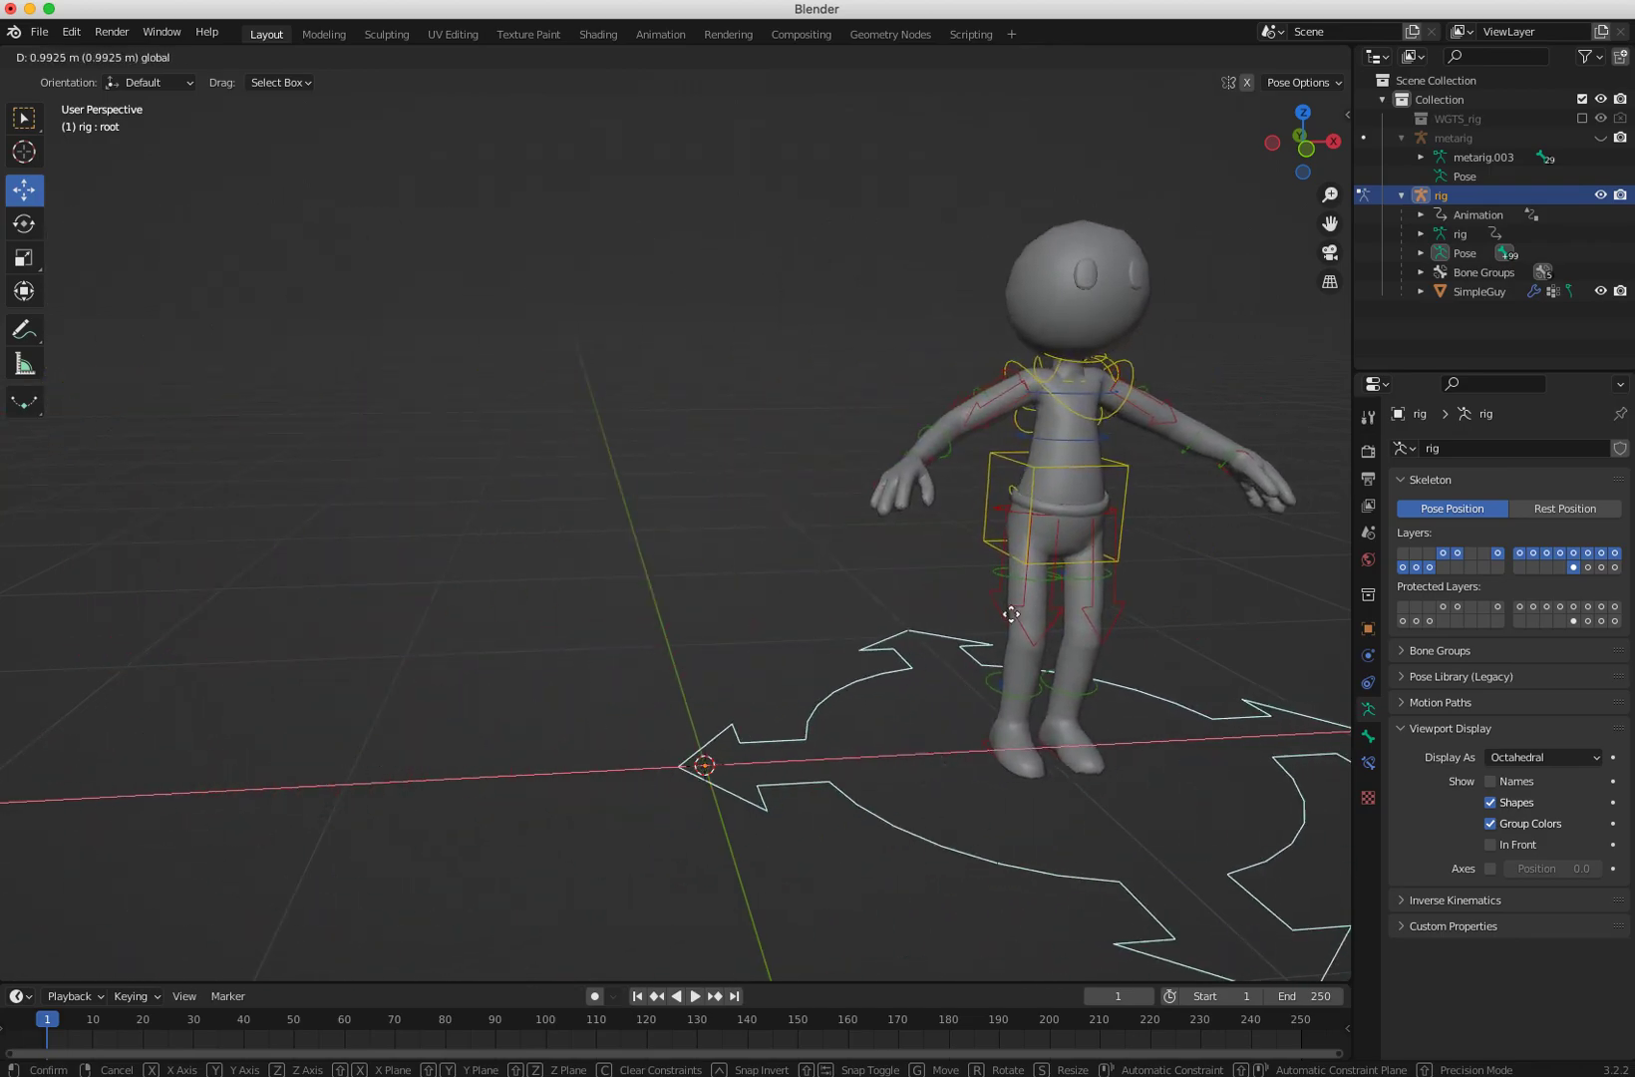
click(759, 602)
Step: Select the neck control, rotate it with the Rotate tool to test the deformation, and undo the rotation
middle_drag(759, 602, 704, 492)
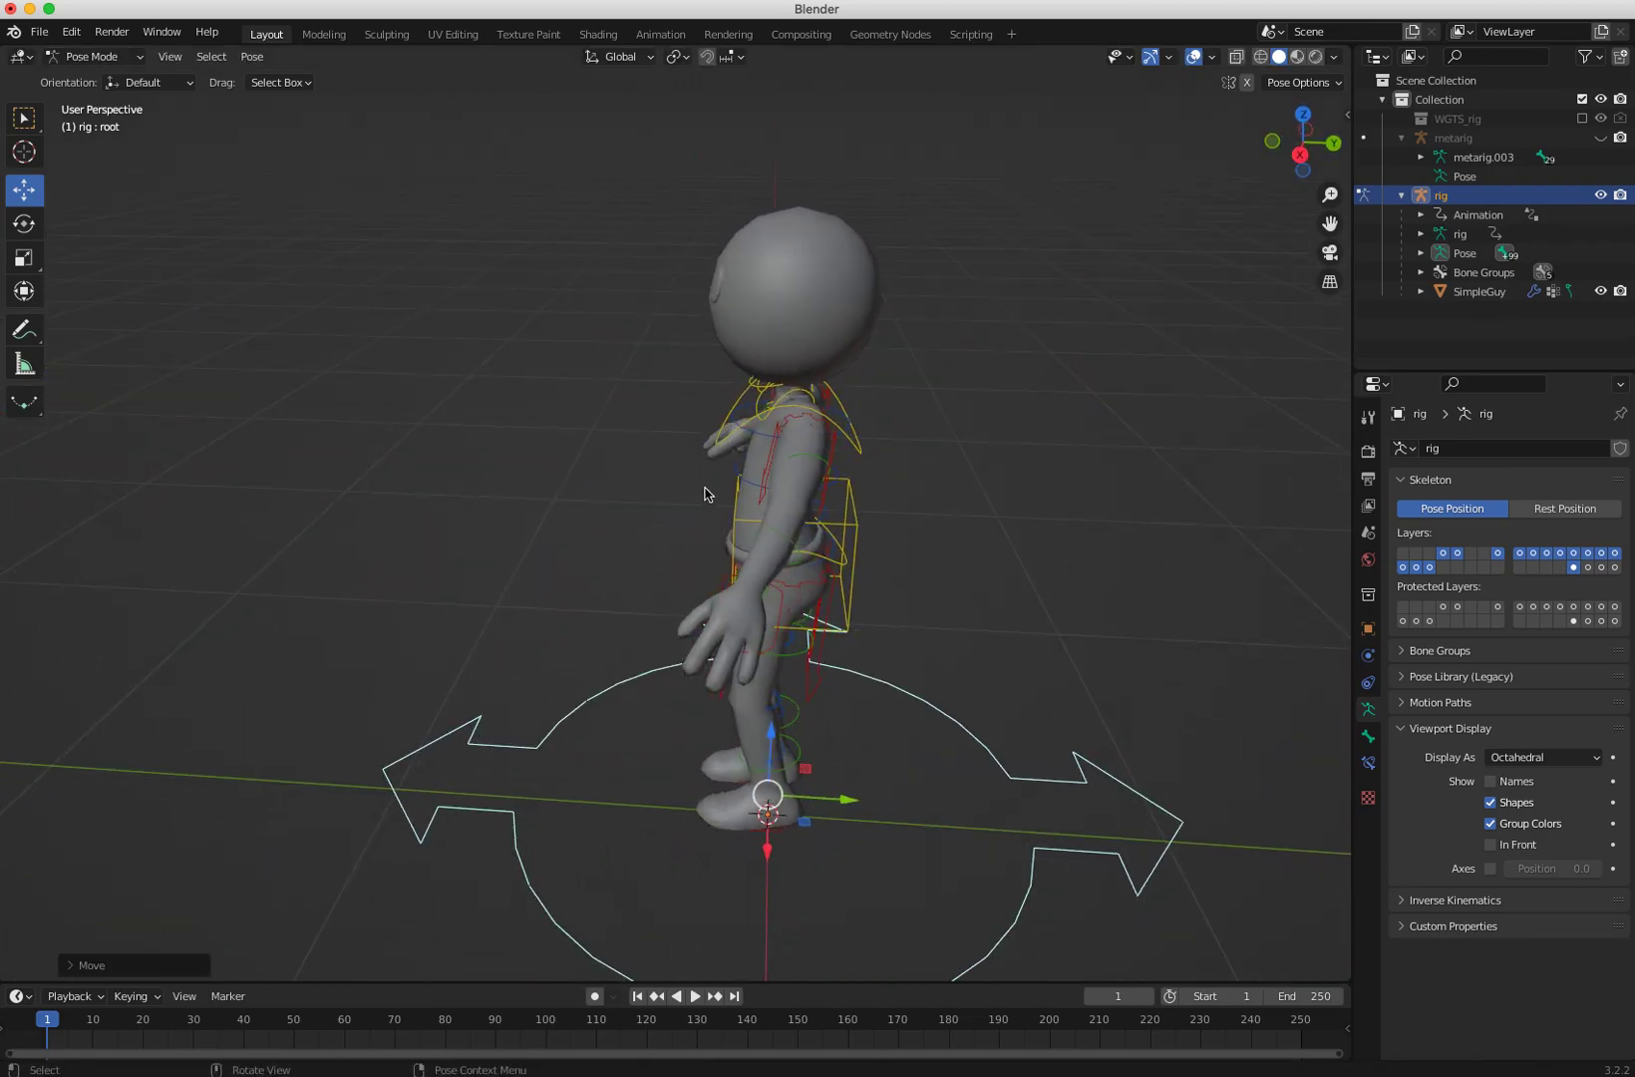
click(757, 389)
middle_drag(758, 389, 839, 404)
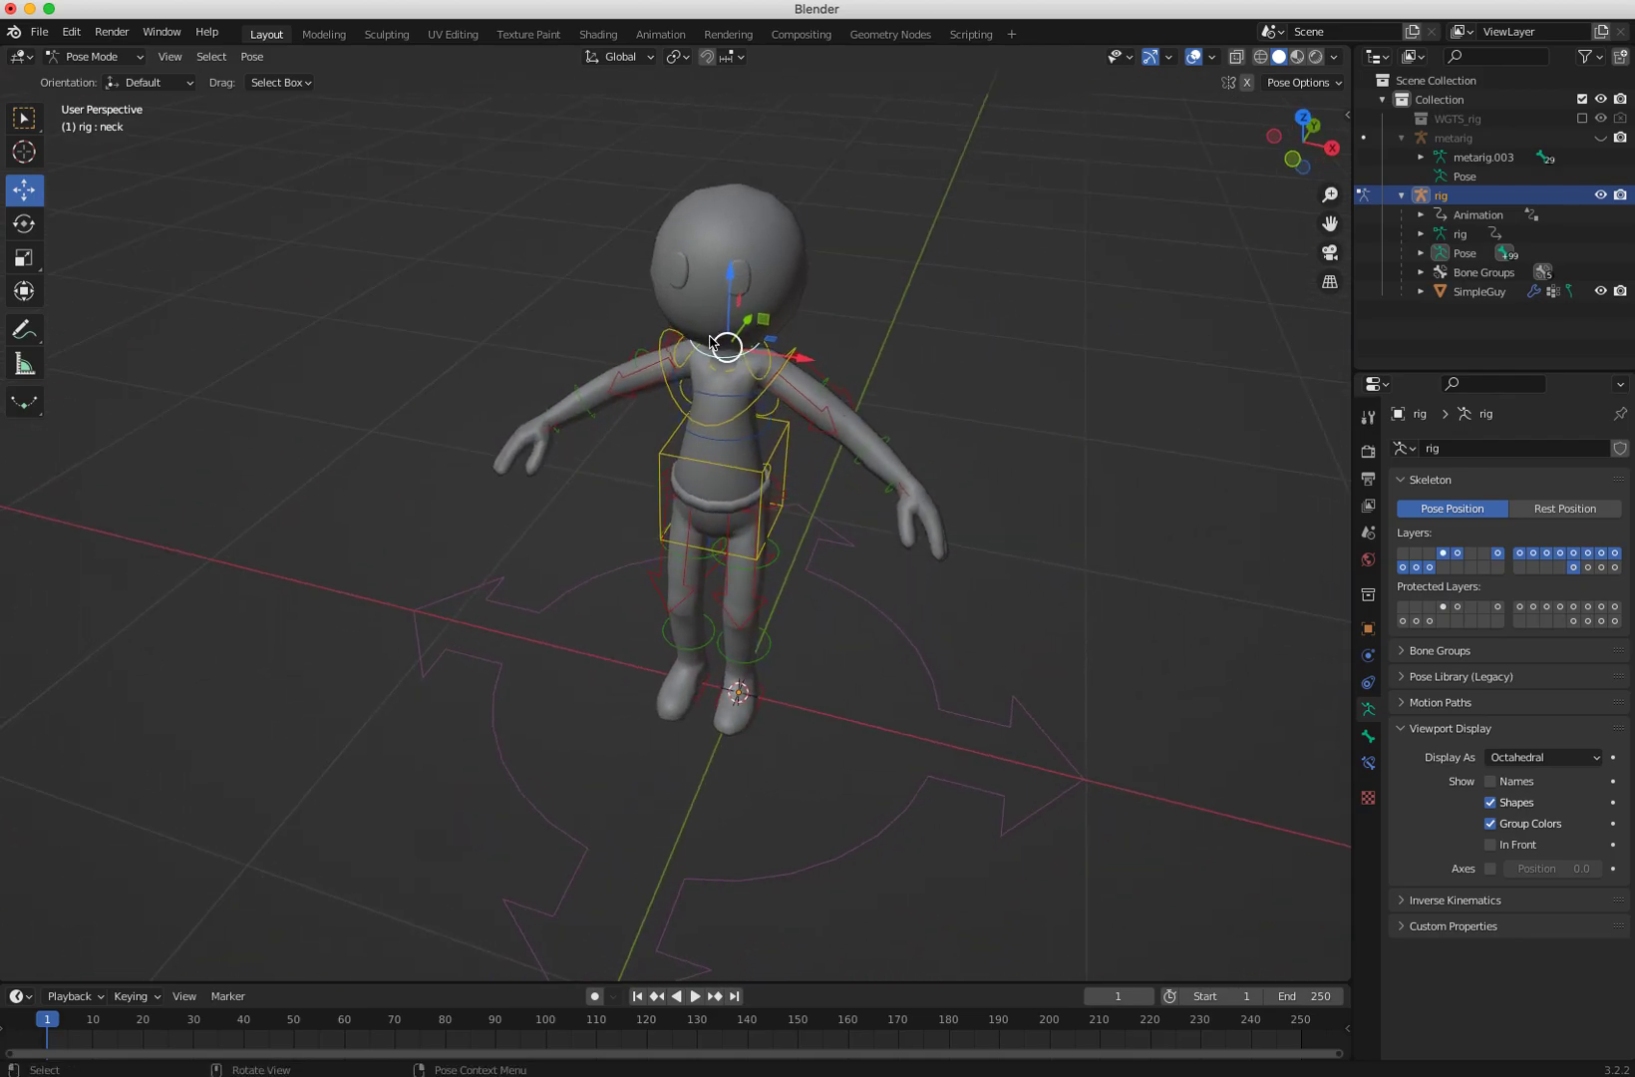
key(shift+space)
key(r)
drag(726, 339, 731, 284)
middle_drag(720, 327, 548, 425)
key(super+z)
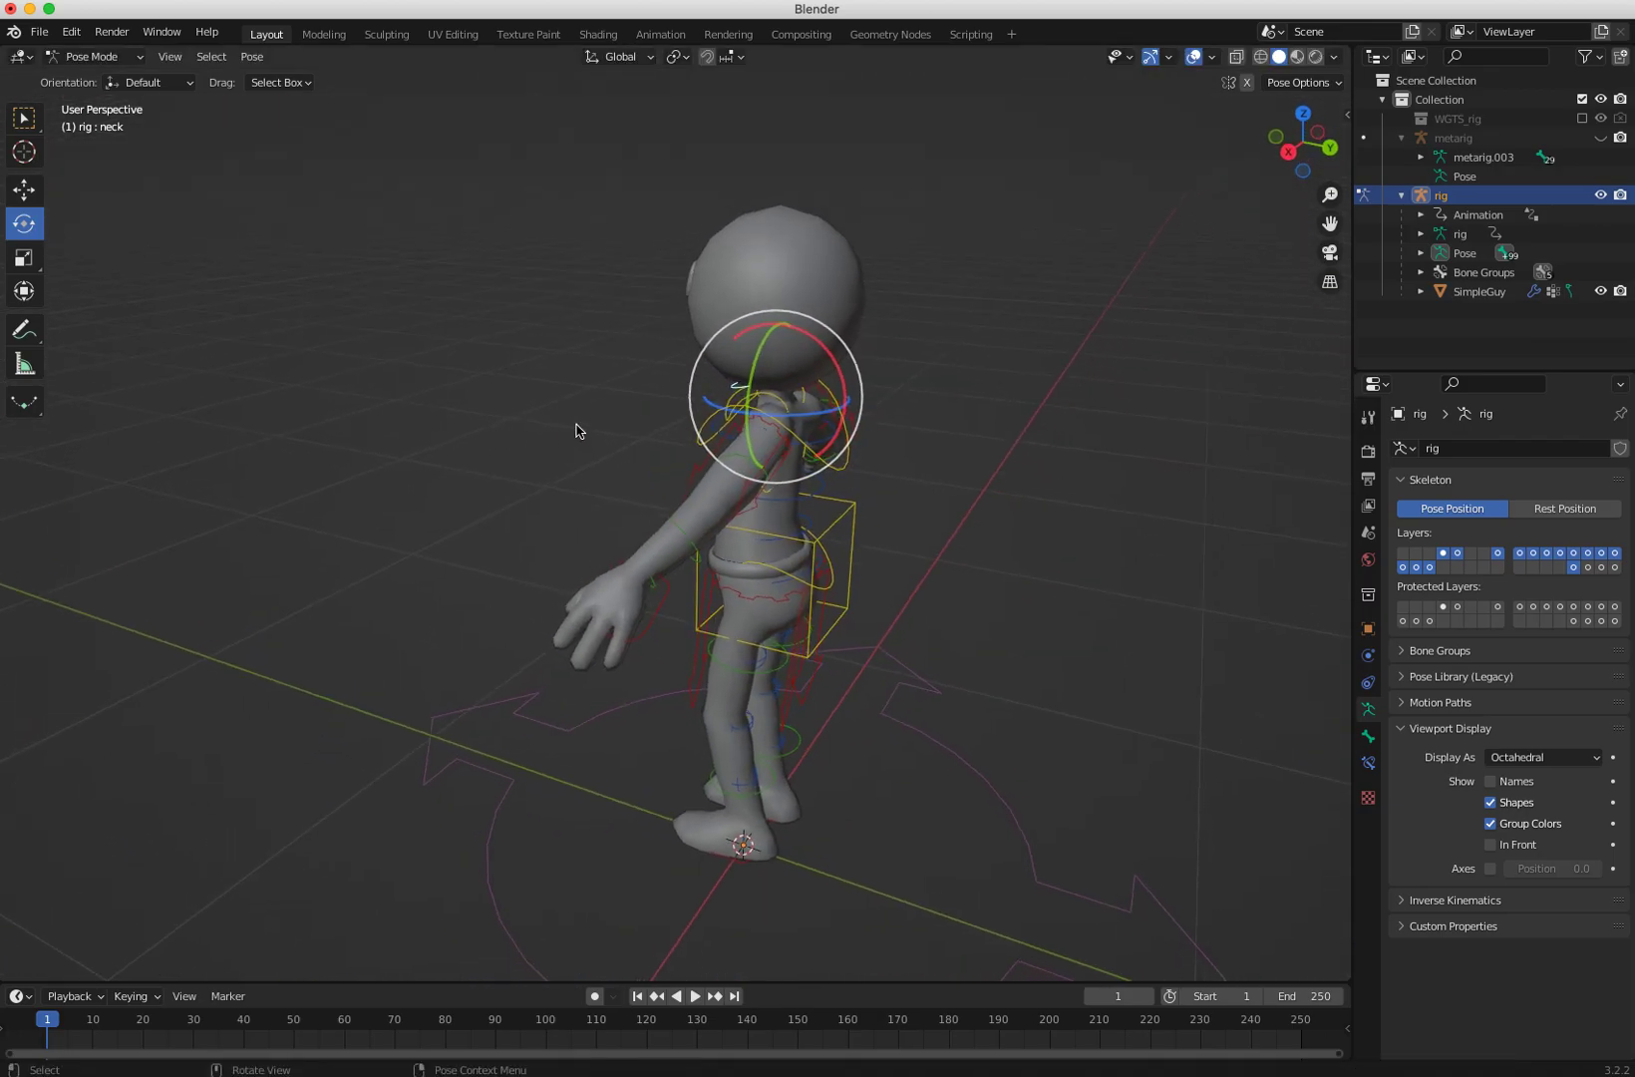
Step: Select the left thigh parent control and rotate it slightly to test the leg deformation
middle_drag(691, 541, 1018, 555)
click(743, 525)
middle_drag(740, 529, 744, 546)
drag(758, 547, 788, 578)
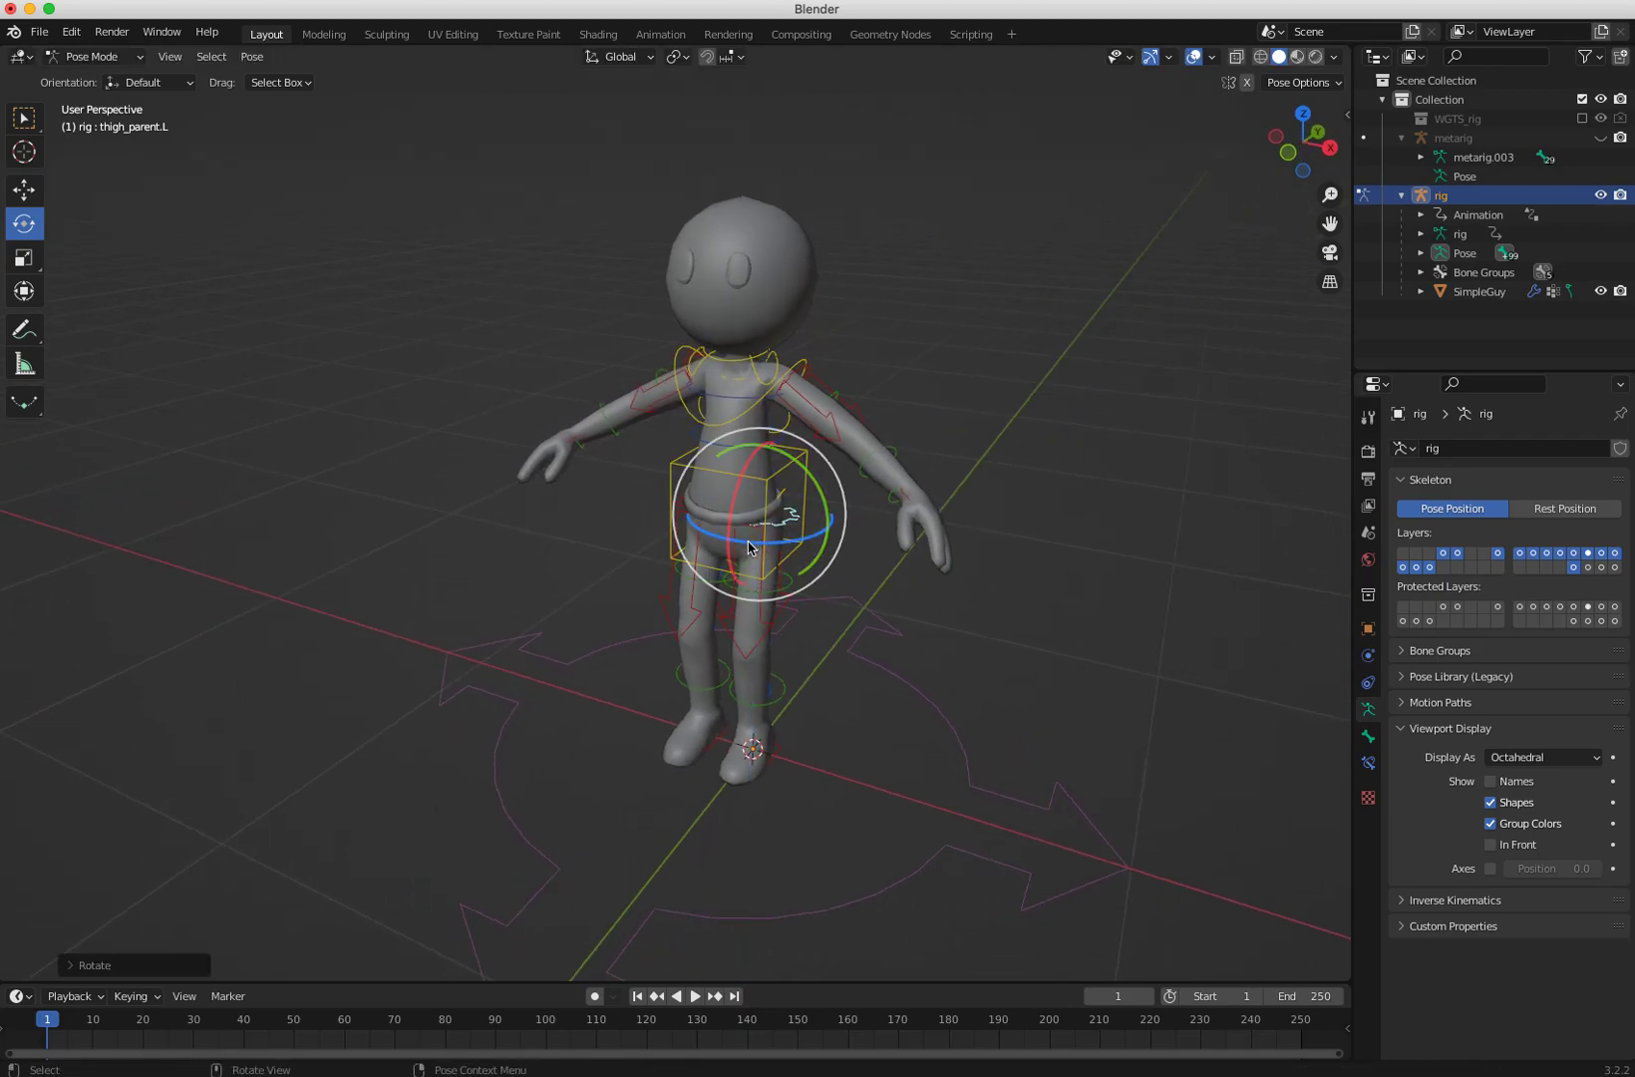
Step: Try scaling the left thigh parent control along the X axis and undo the scale
key(g)
key(s)
key(x)
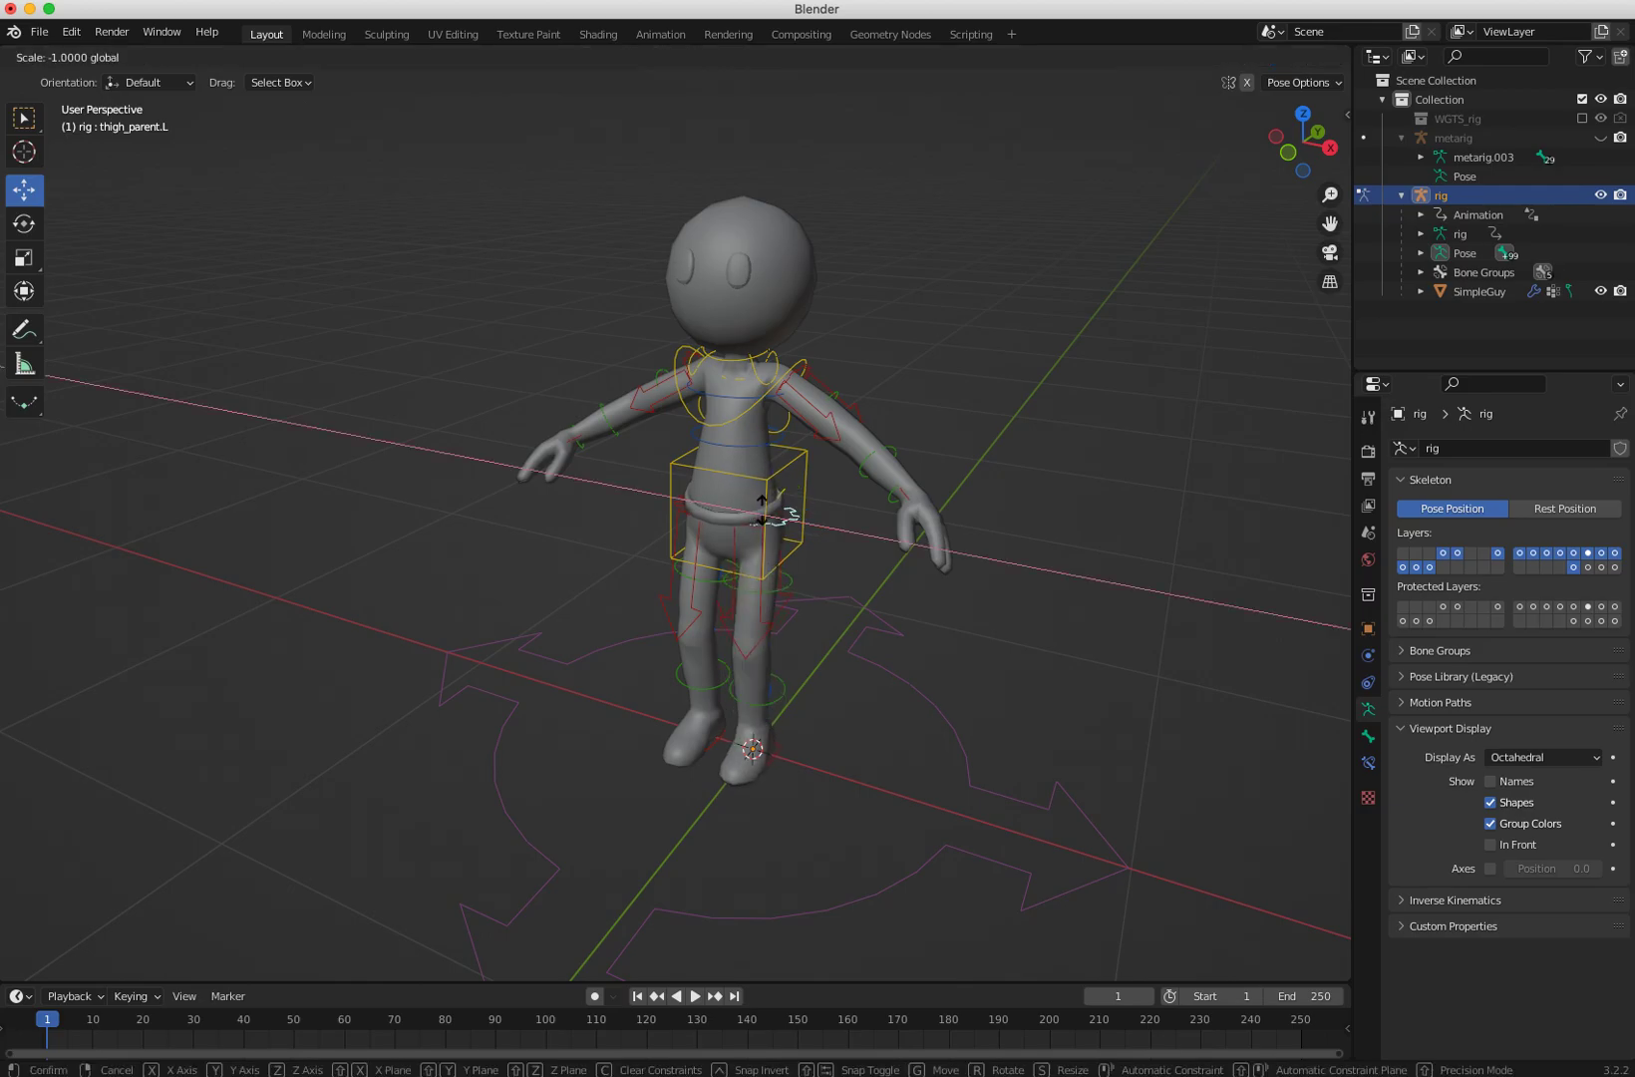
click(764, 510)
key(super+z)
Step: Select the hips control, rotate it to test the deformation, and undo the rotation
middle_drag(592, 548, 325, 572)
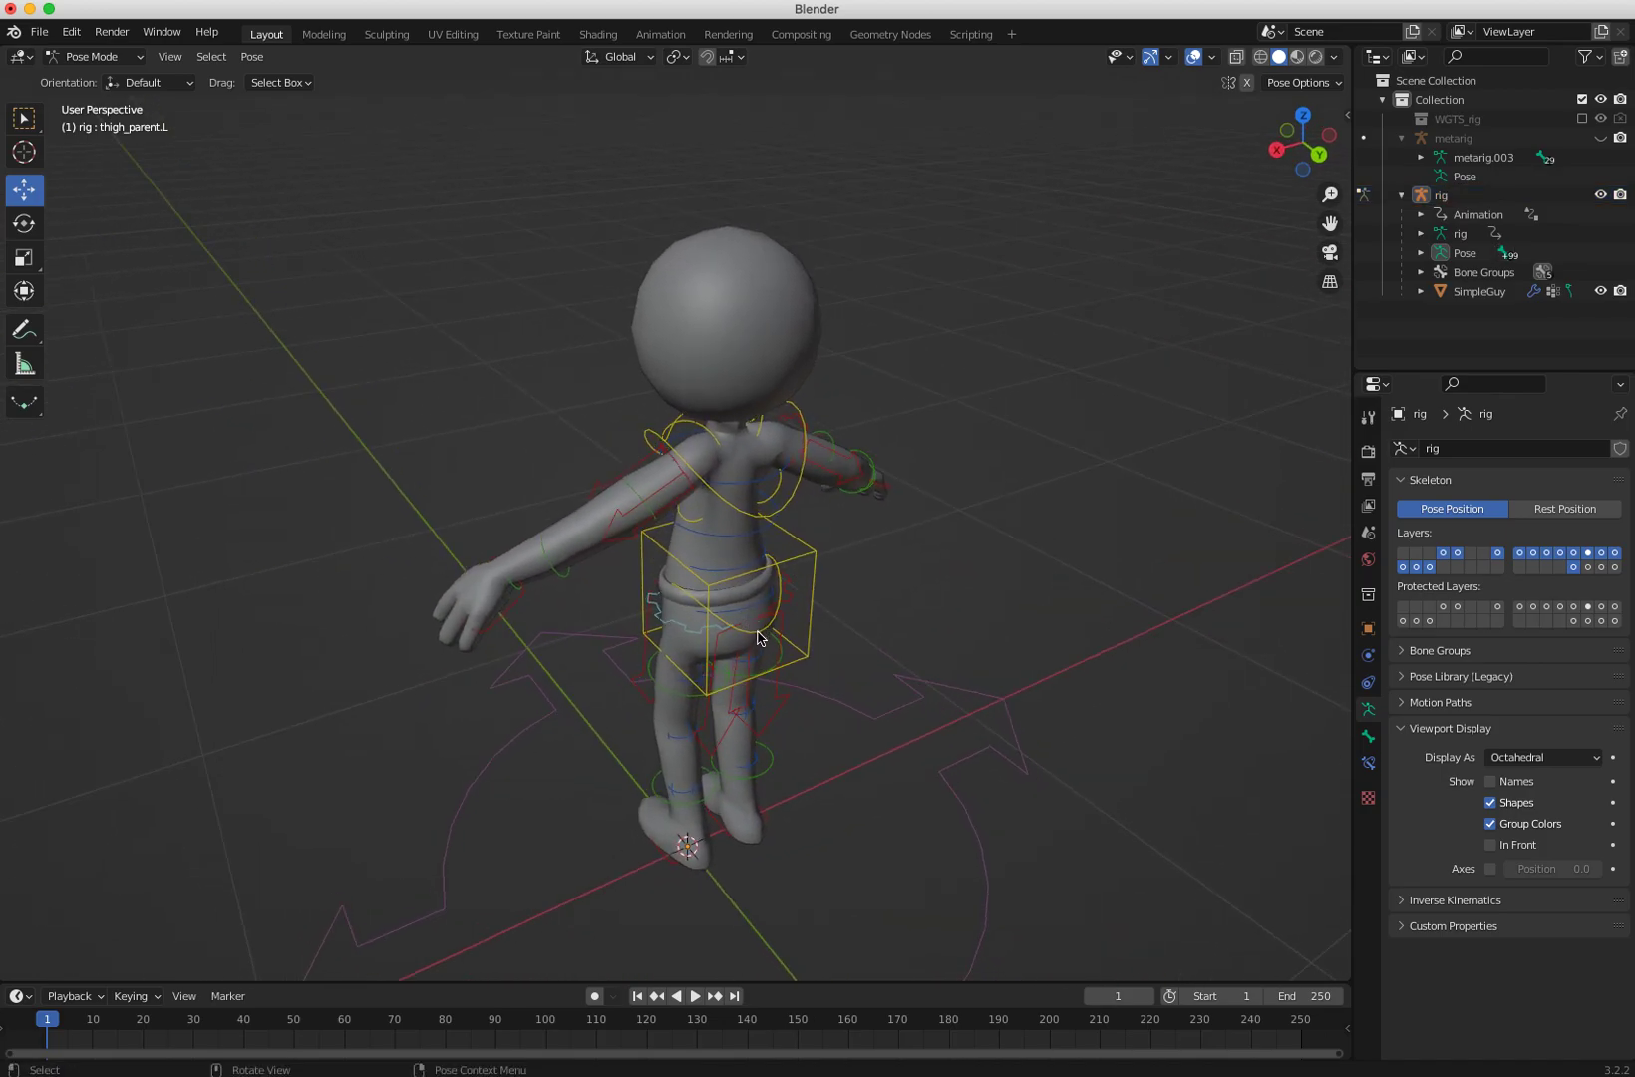
click(757, 636)
middle_drag(758, 636, 693, 485)
key(shift+space)
key(r)
drag(802, 423, 729, 450)
key(ctrl+z)
middle_drag(623, 563, 883, 602)
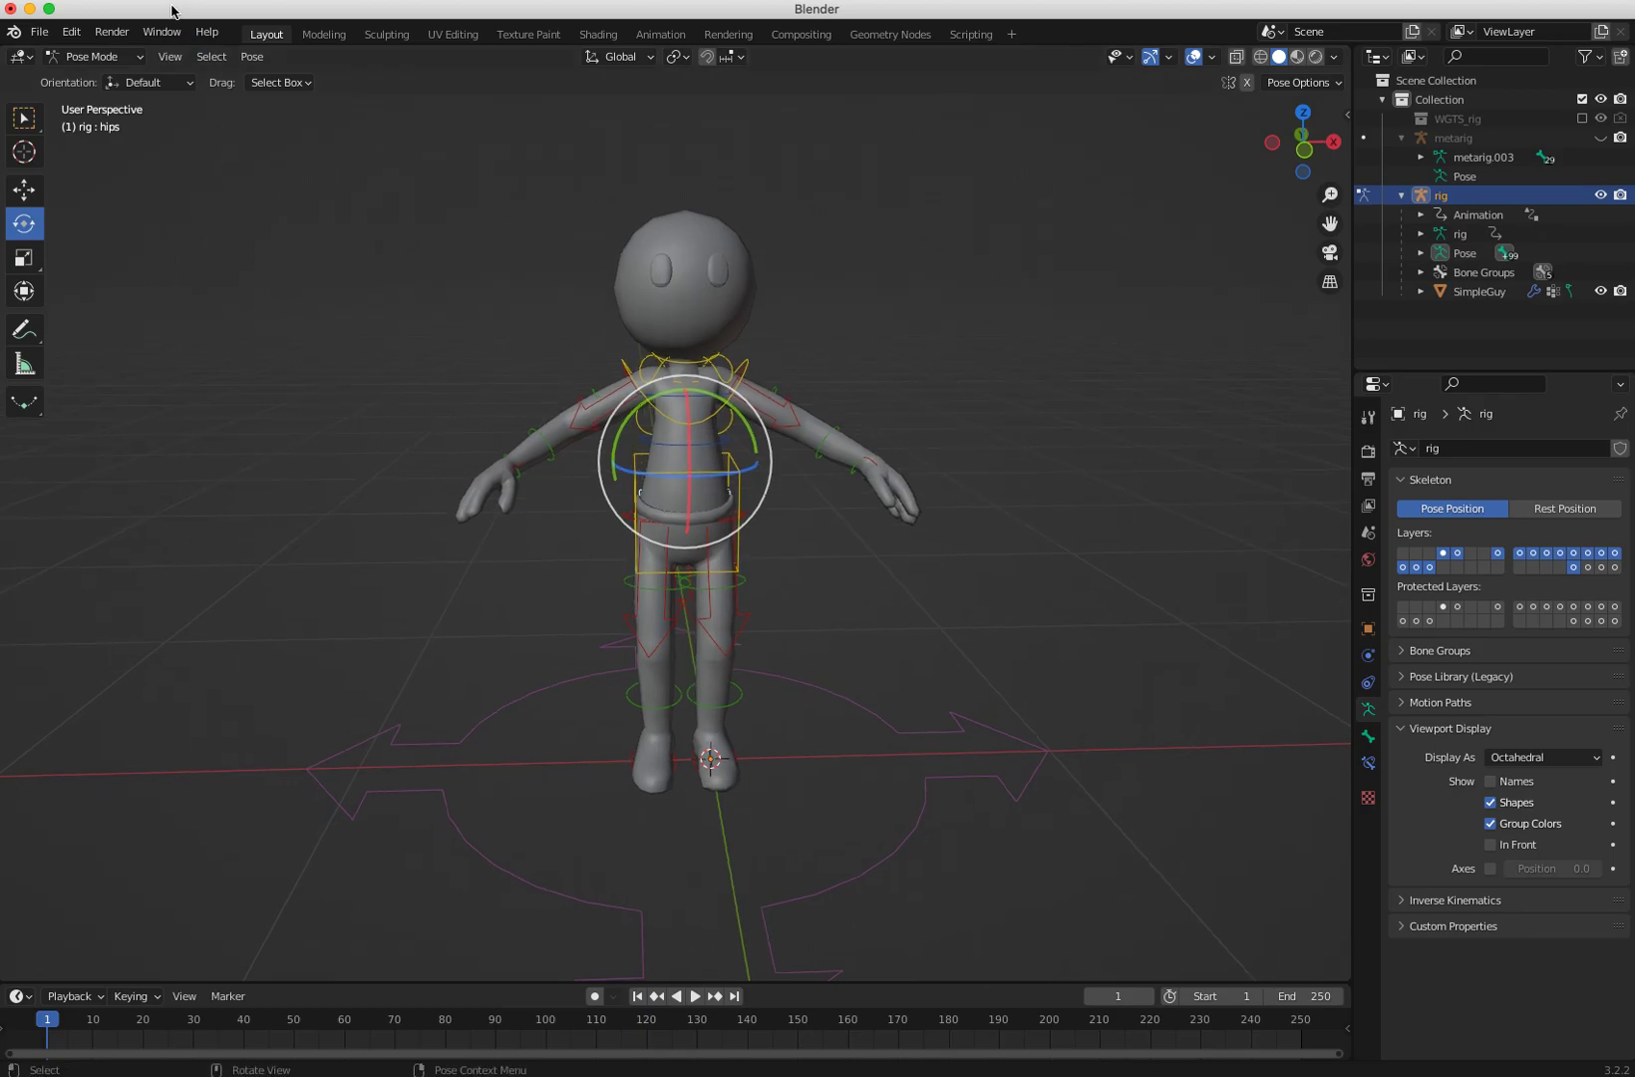
Step: Switch the rig back to Object Mode and deselect it
click(90, 58)
click(97, 76)
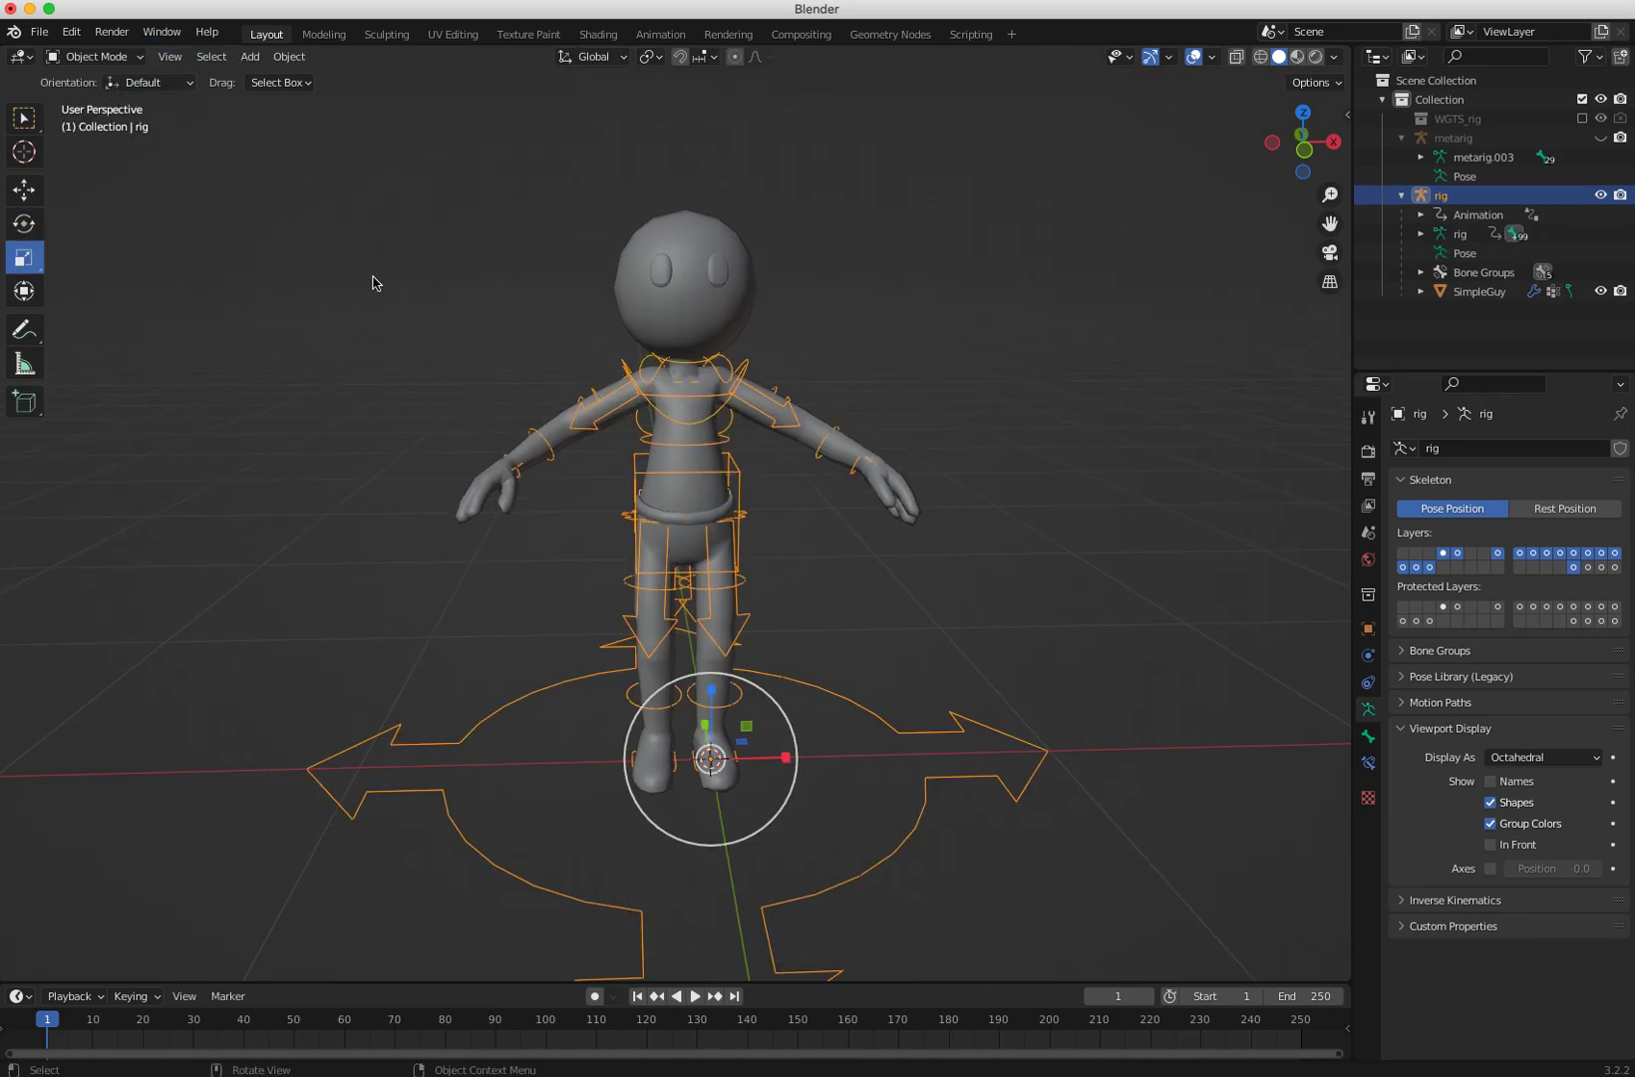
click(367, 323)
middle_drag(368, 323, 442, 435)
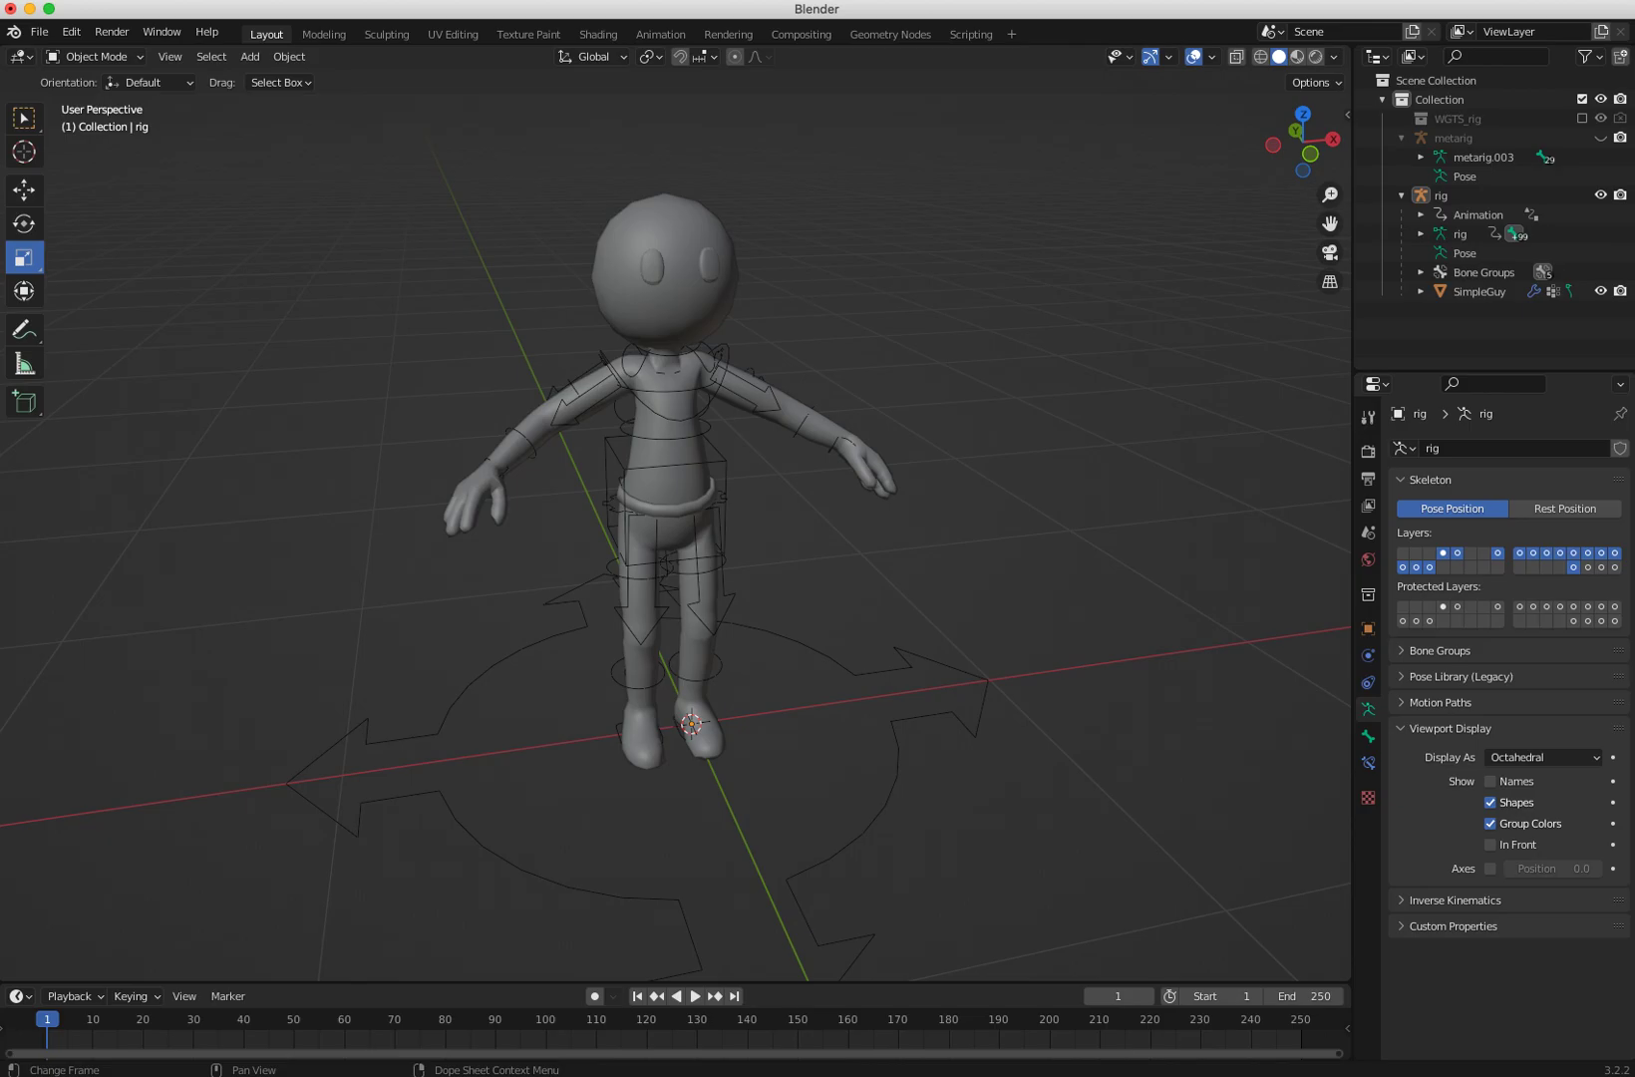
click(970, 1075)
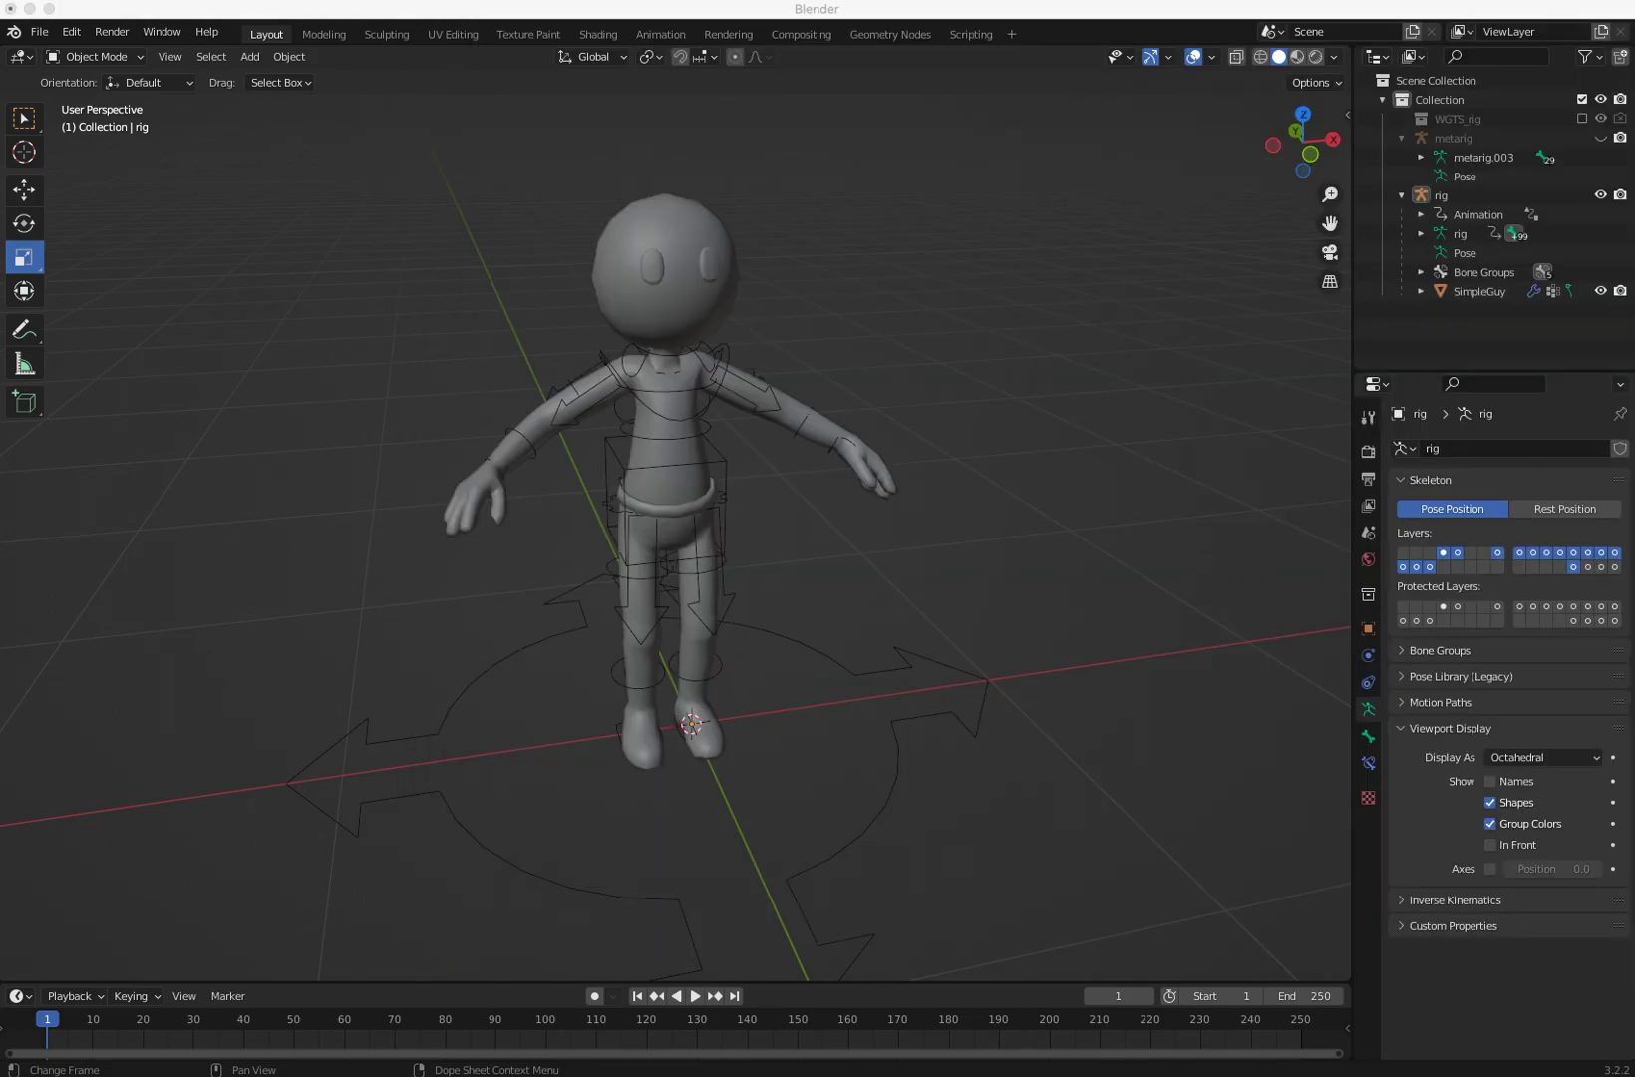
click(75, 0)
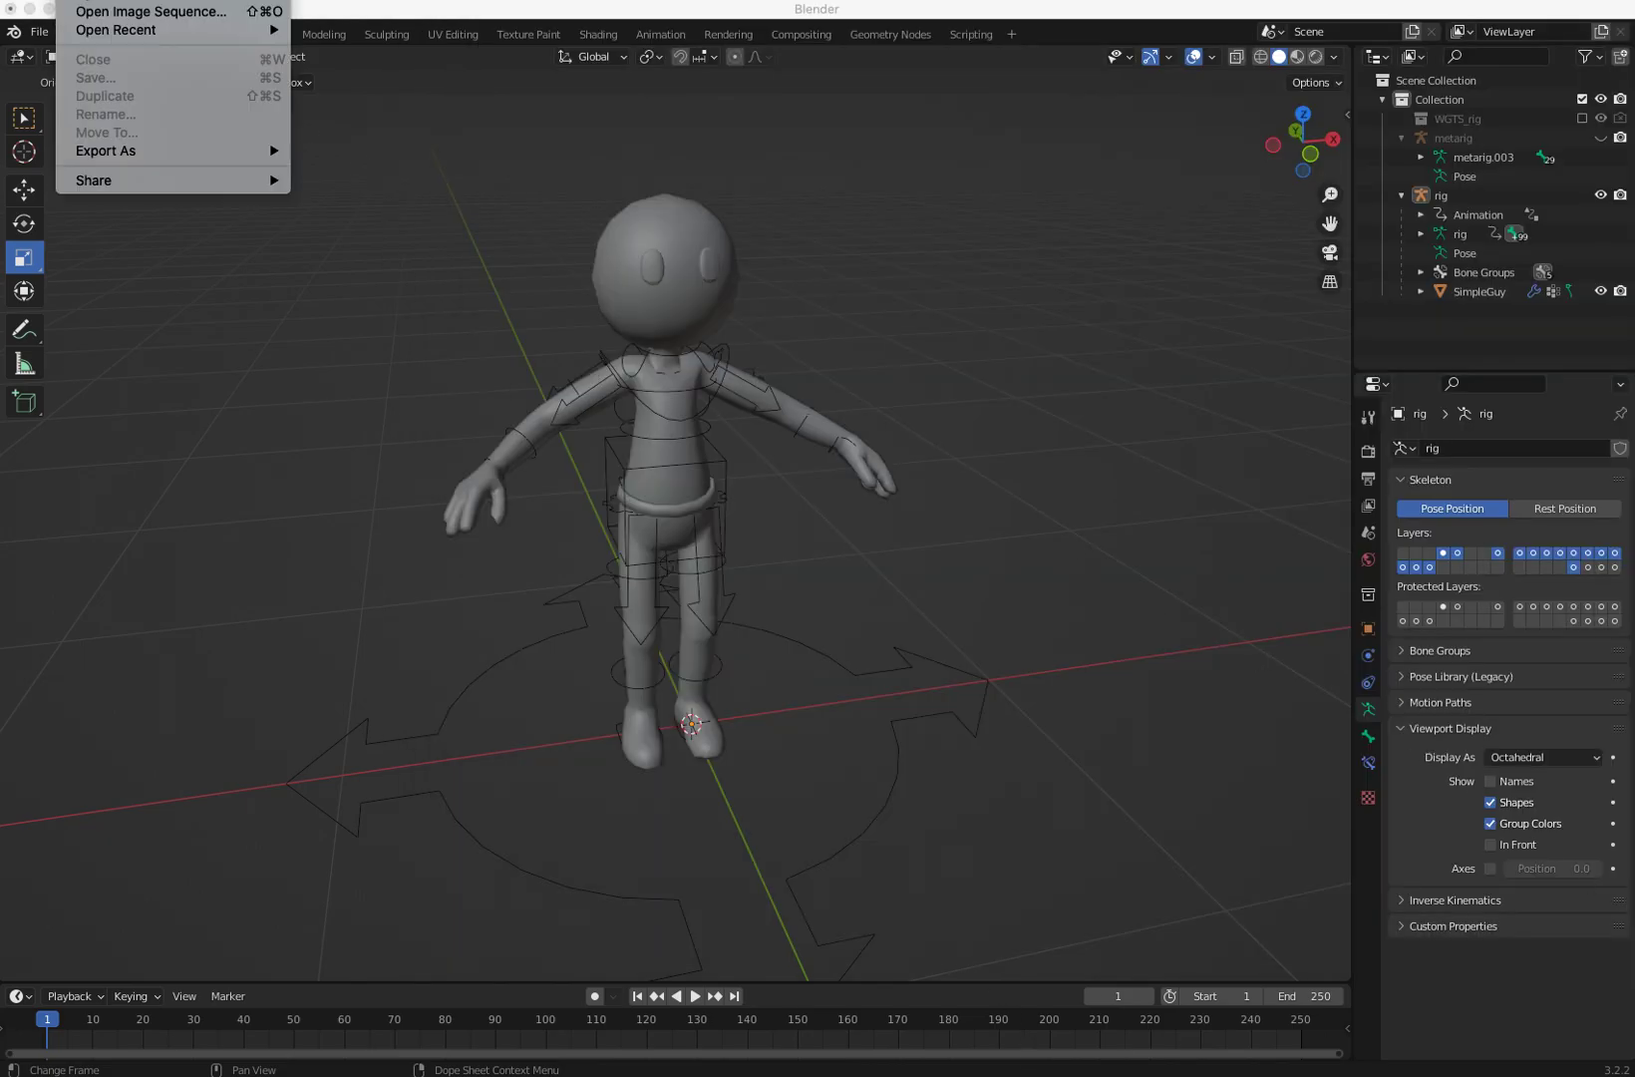